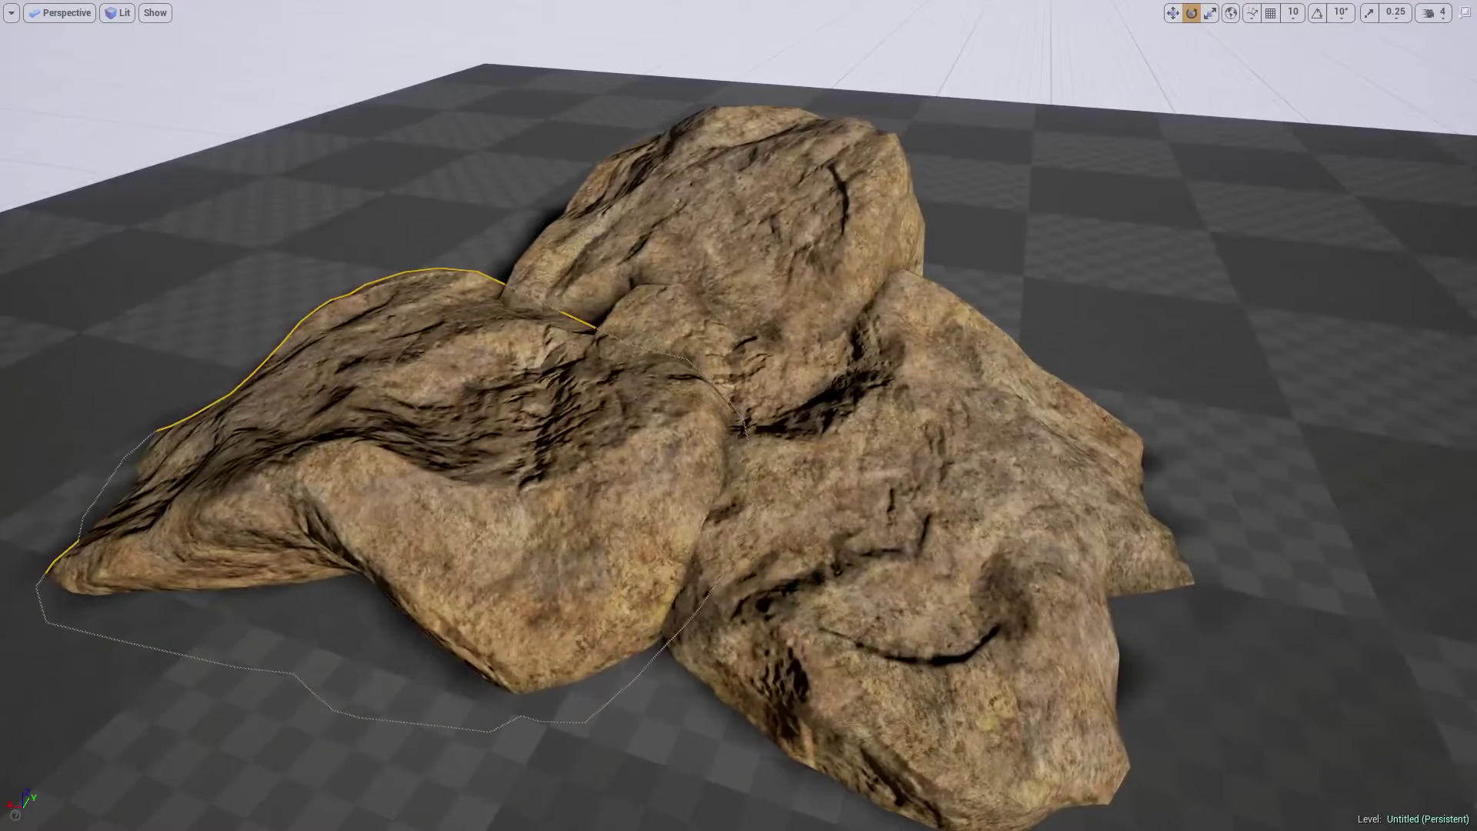
Exit the immersive viewport, open the M_TestBoulder03a material and examine its Closeup/Object scaled and Mesh texture node groups
{"action": "right_click_drag", "start_coordinate": [738, 416], "coordinate": [854, 408]}
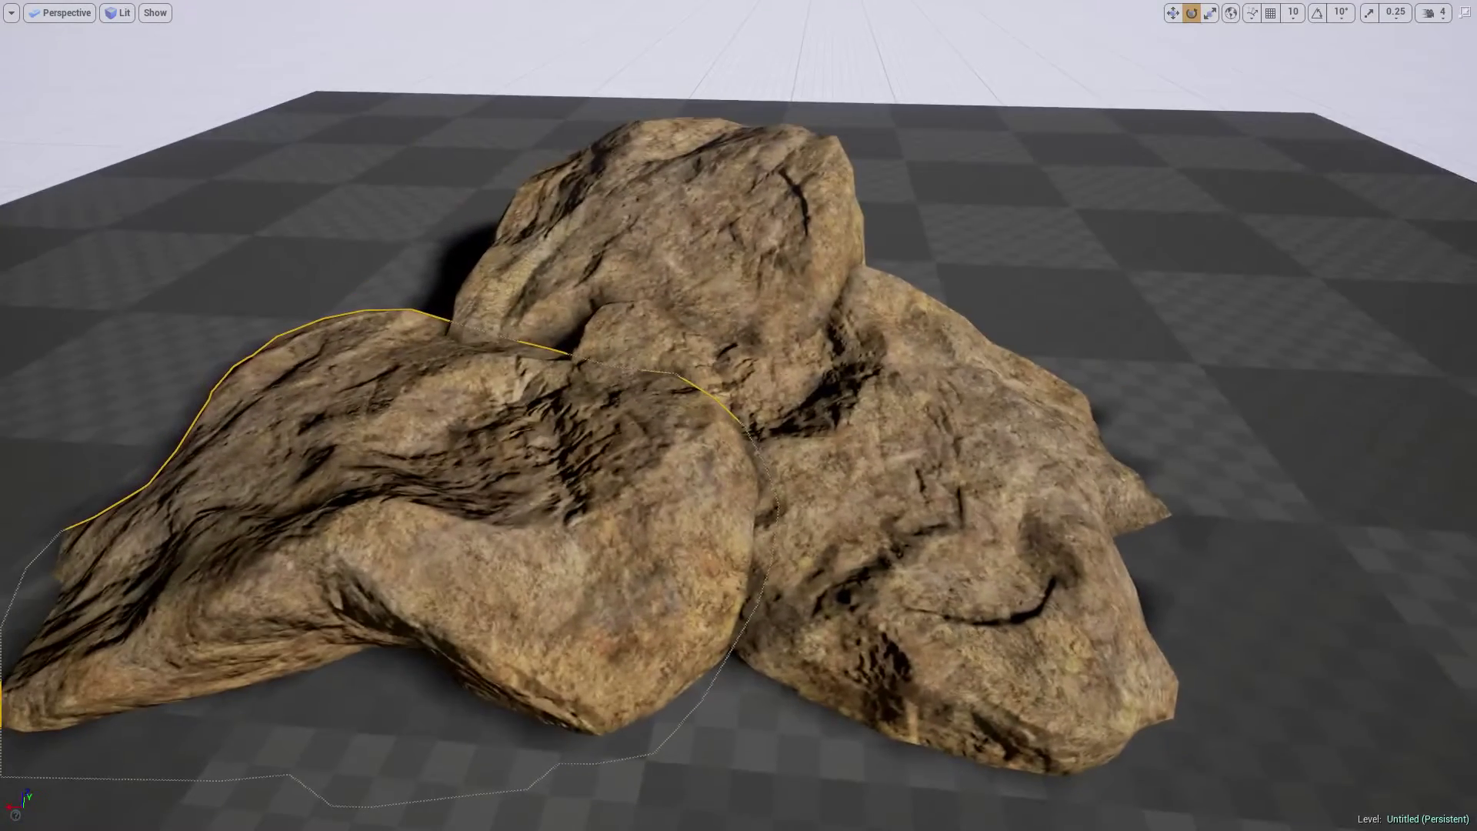
{"action": "key", "text": "F11"}
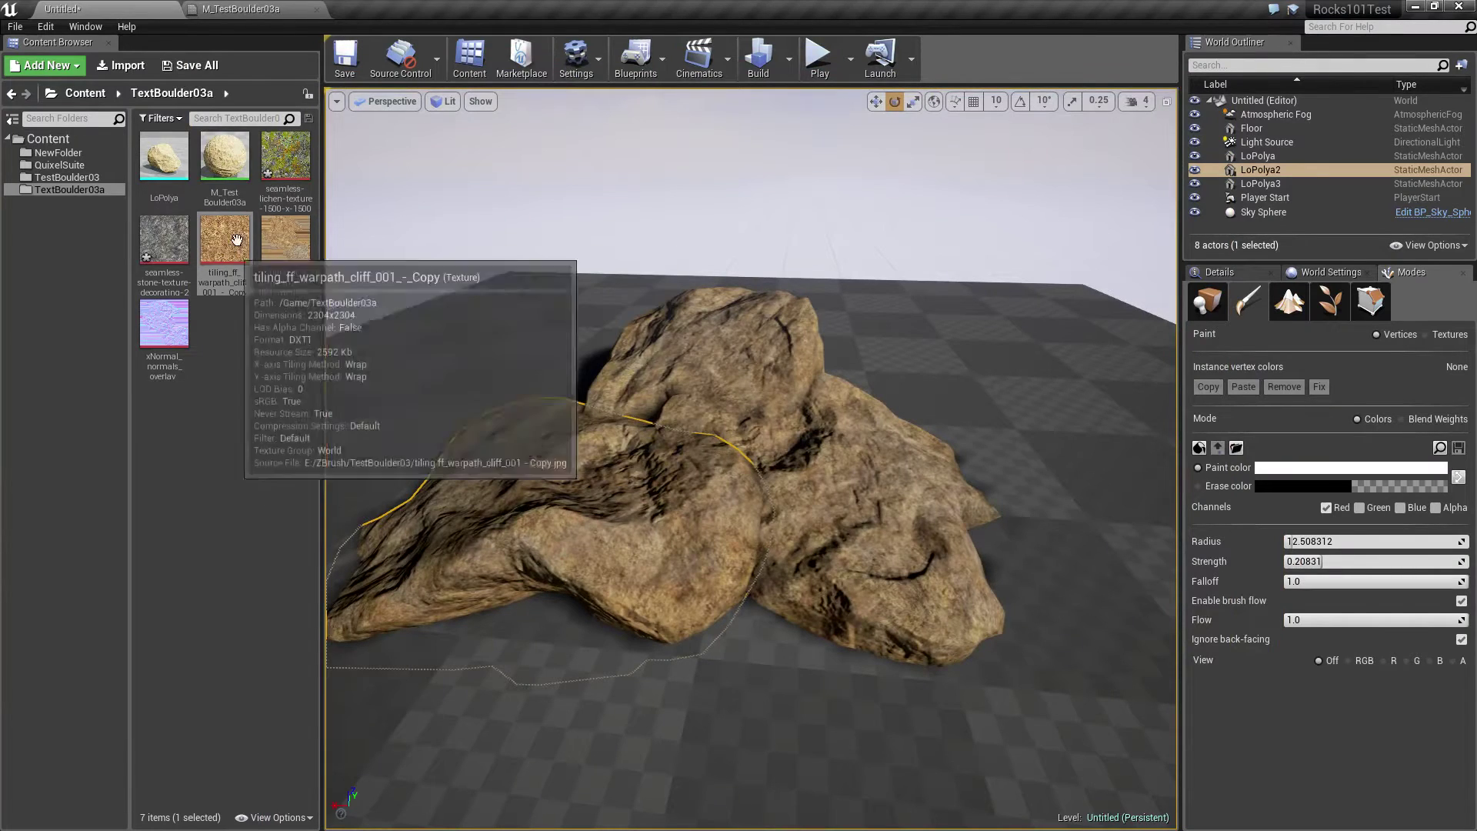
{"action": "double_click", "coordinate": [224, 157]}
{"action": "right_click_drag", "start_coordinate": [416, 375], "coordinate": [623, 480]}
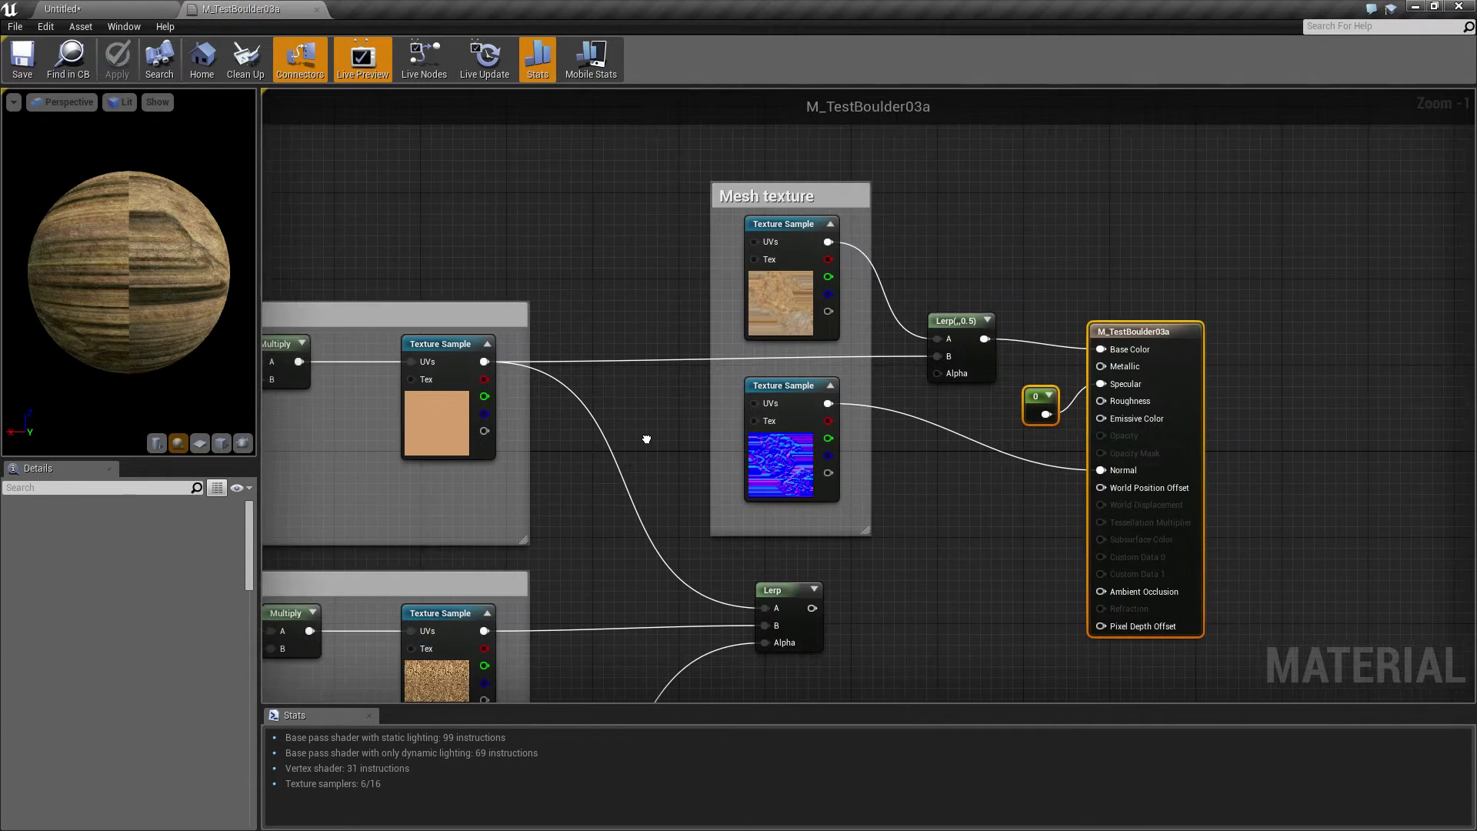
{"action": "right_click_drag", "start_coordinate": [546, 323], "coordinate": [734, 363]}
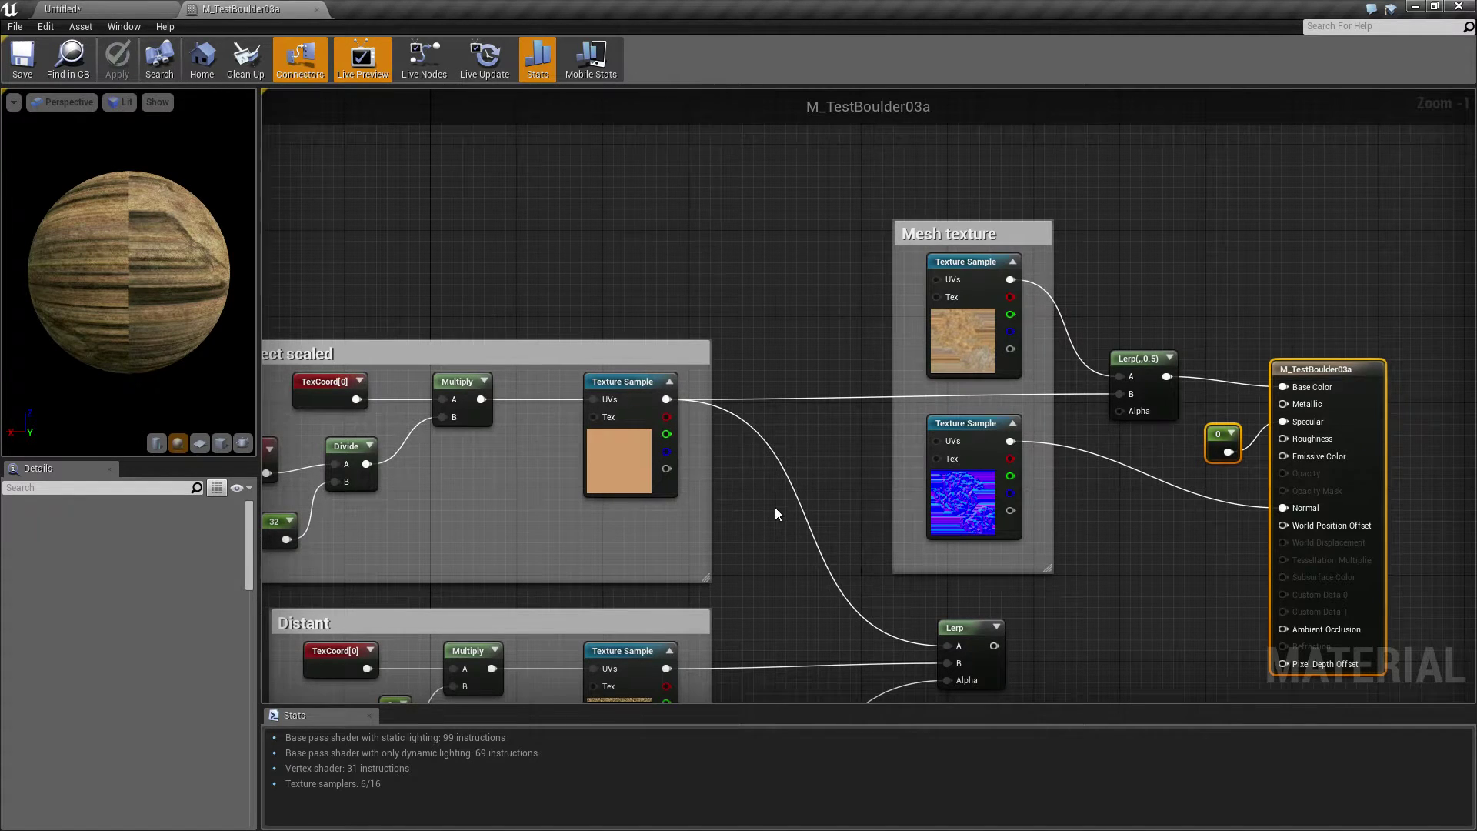
{"action": "right_click_drag", "start_coordinate": [774, 506], "coordinate": [1041, 472]}
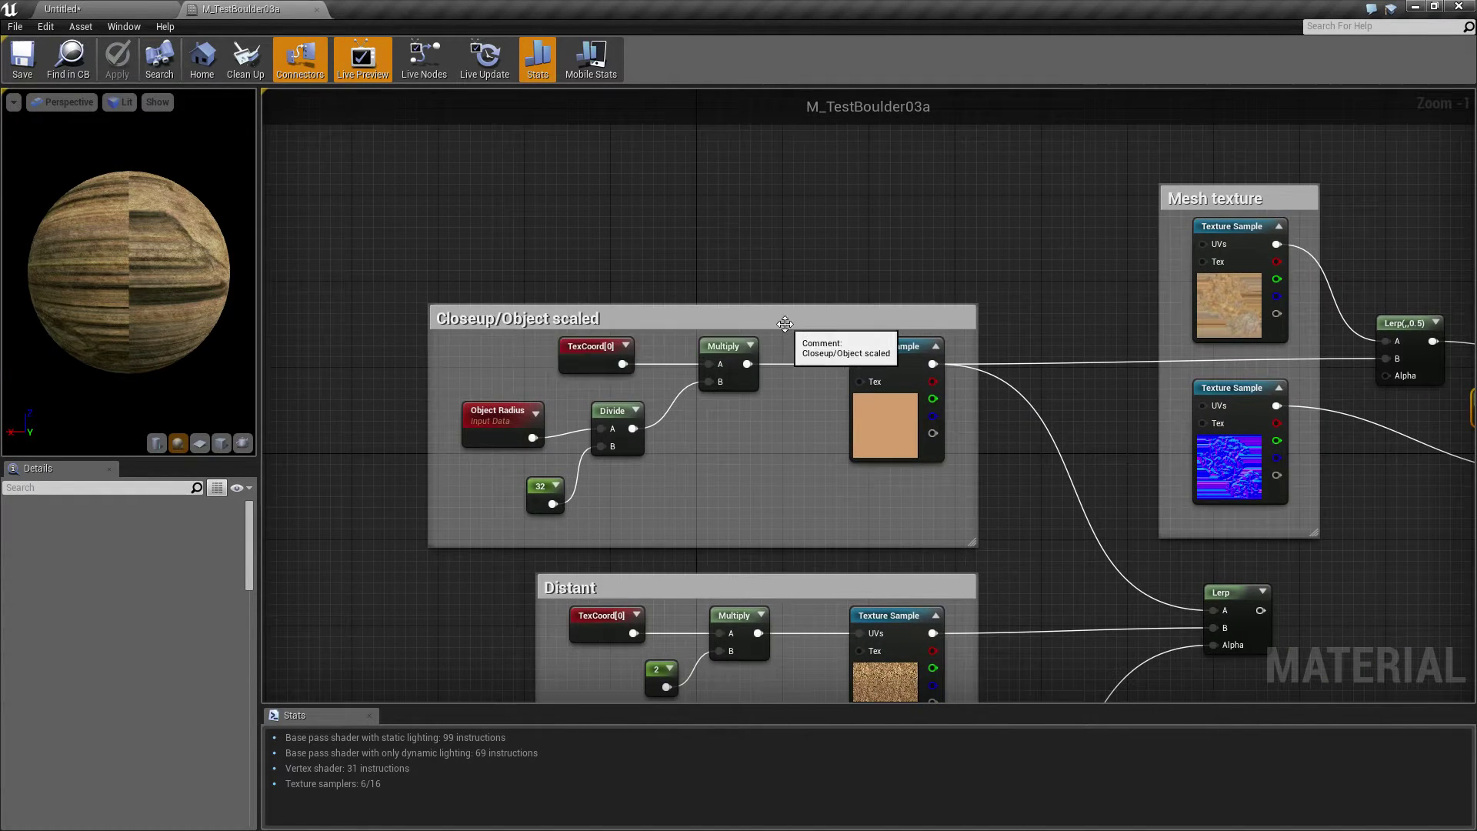
{"action": "right_click_drag", "start_coordinate": [1093, 379], "coordinate": [802, 404]}
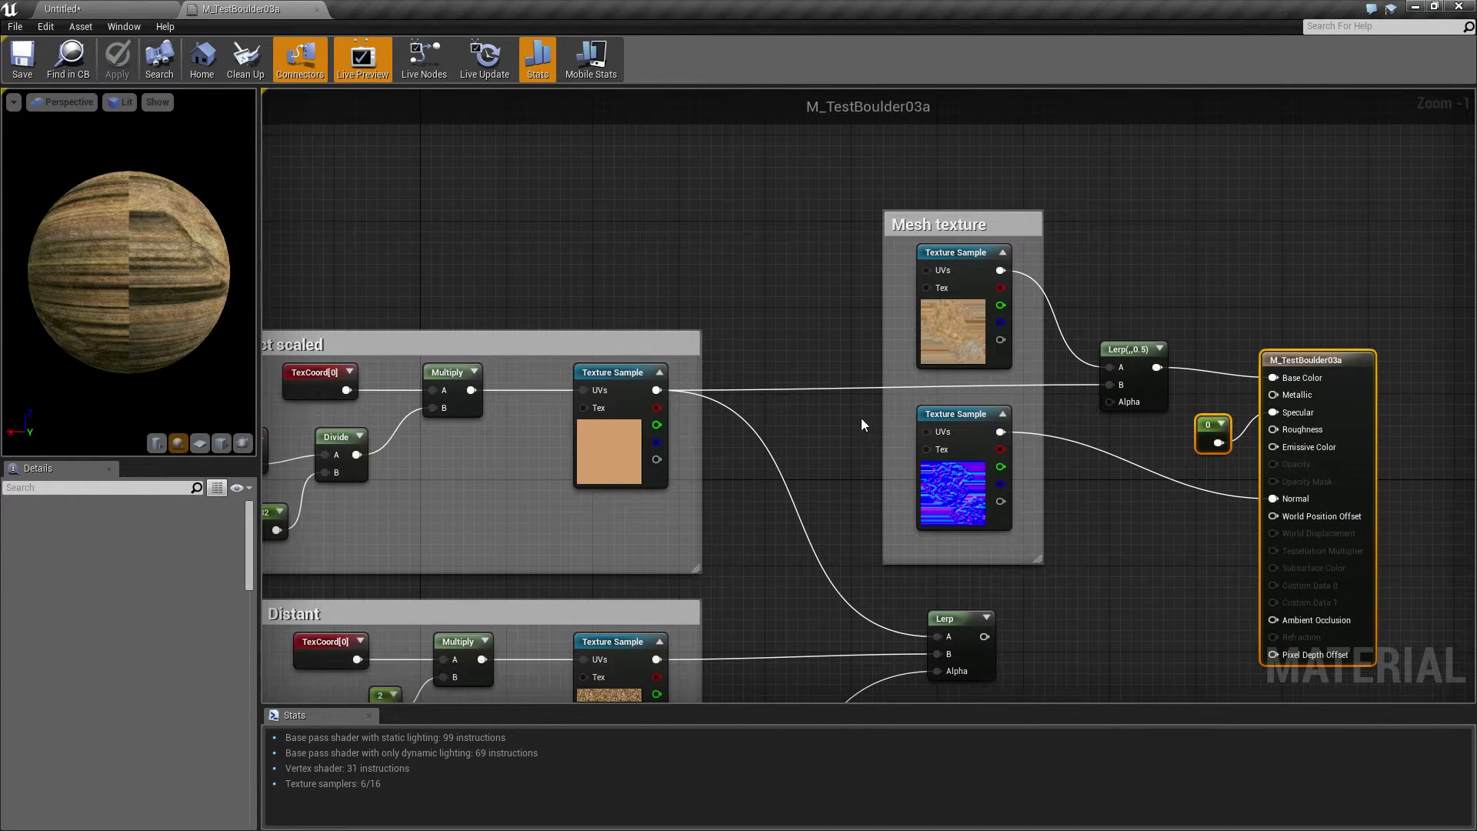
Connect the mesh color texture sample directly to Base Color, save the material and inspect the rocks in the level
{"action": "left_click_drag", "start_coordinate": [1000, 270], "coordinate": [1273, 379]}
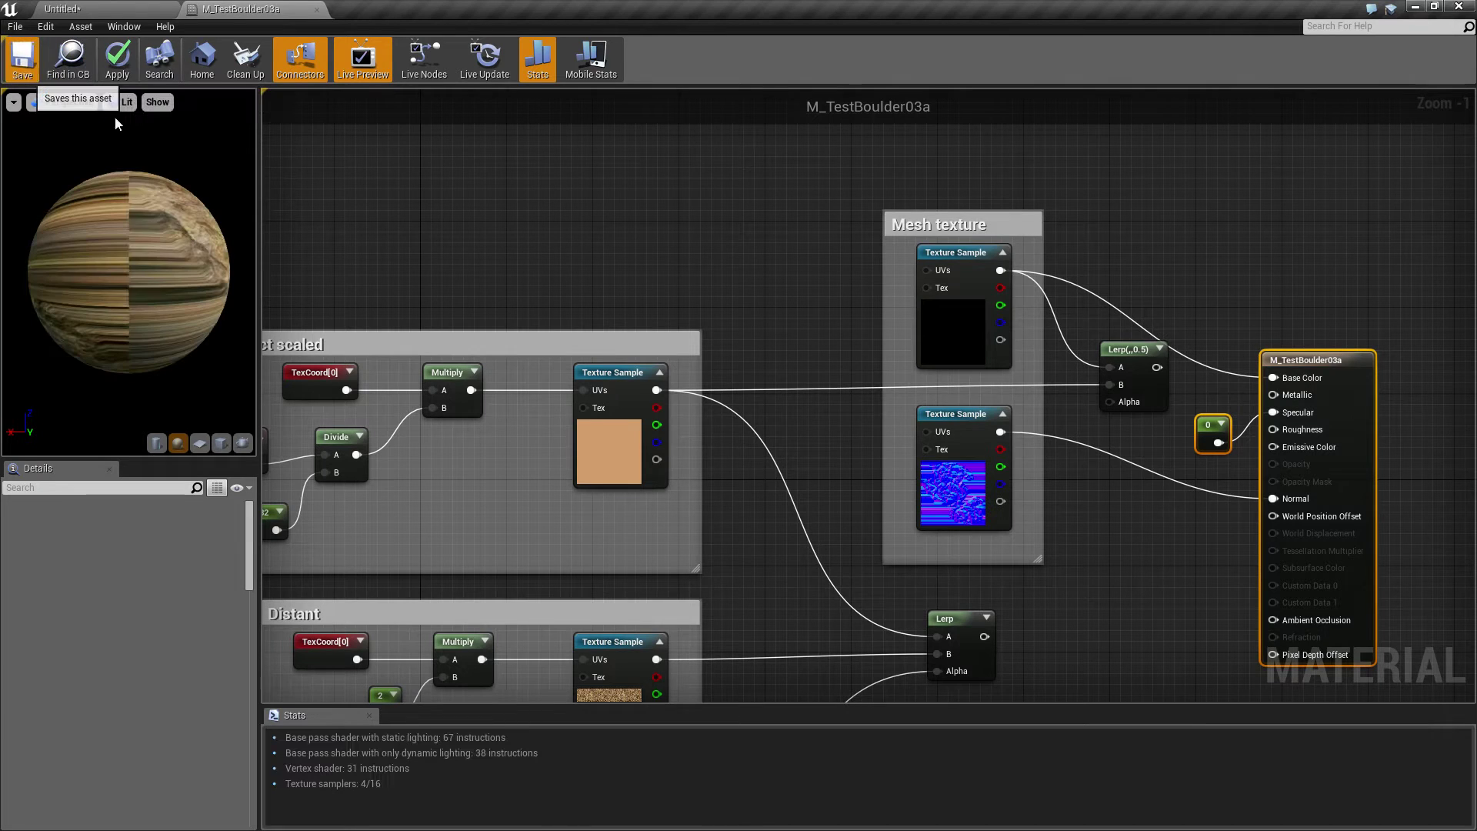
{"action": "left_click", "coordinate": [23, 57]}
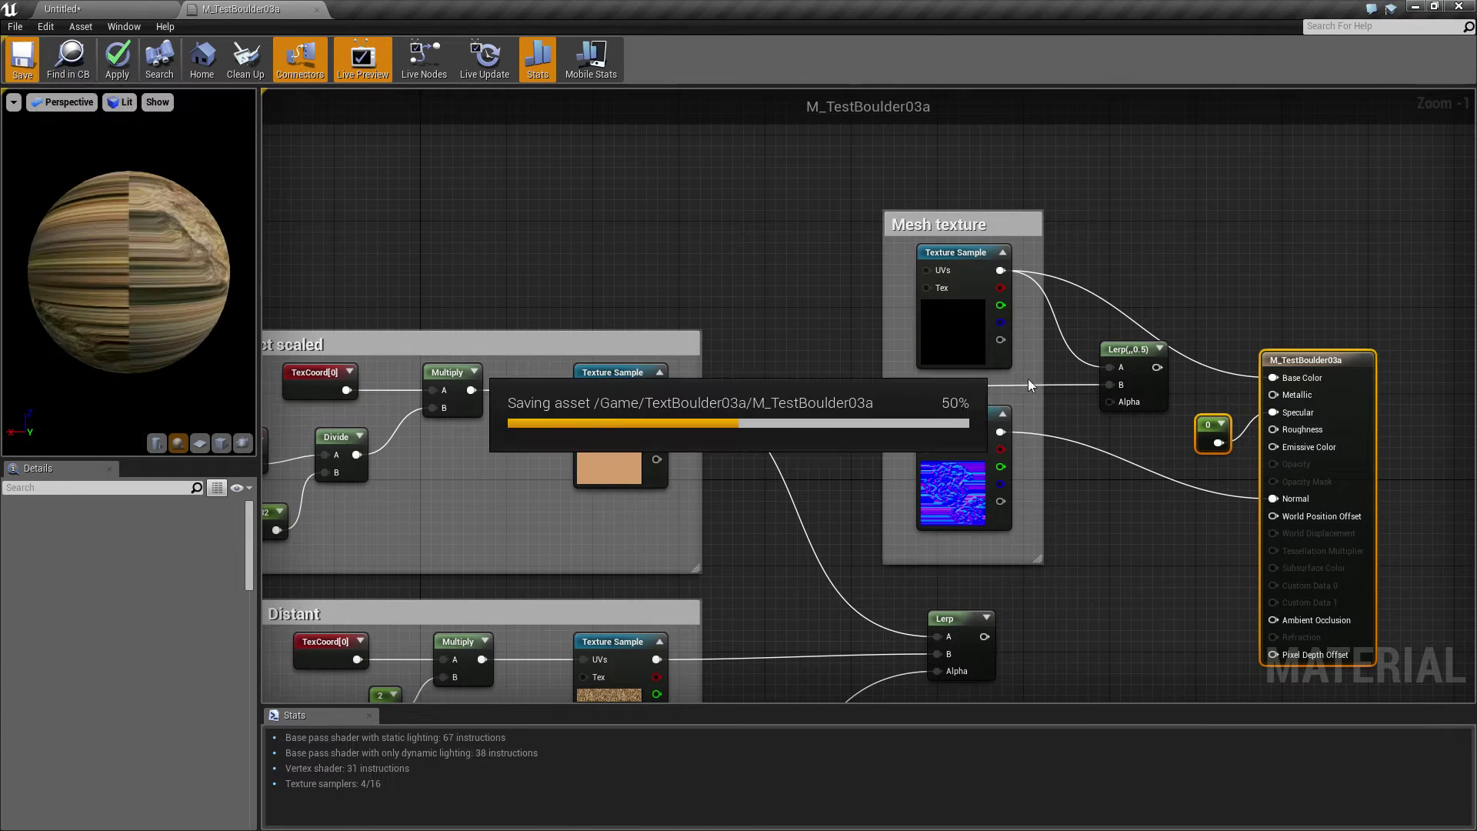
{"action": "left_click", "coordinate": [104, 7]}
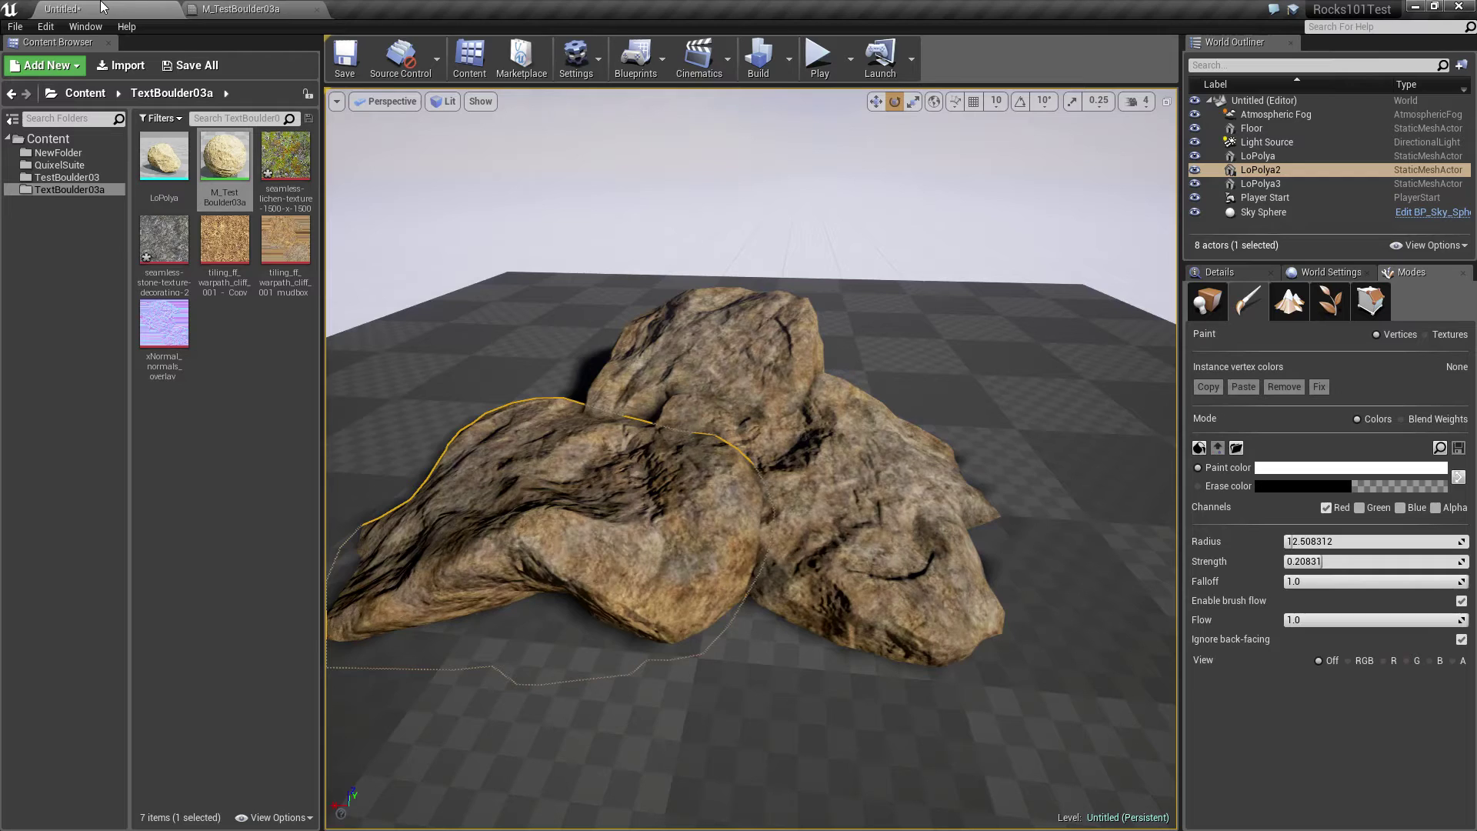
{"action": "right_click_drag", "start_coordinate": [632, 454], "coordinate": [569, 446]}
{"action": "key", "text": "w"}
{"action": "key", "text": "s"}
{"action": "key", "text": "w"}
{"action": "key", "text": "d"}
{"action": "key", "text": "s"}
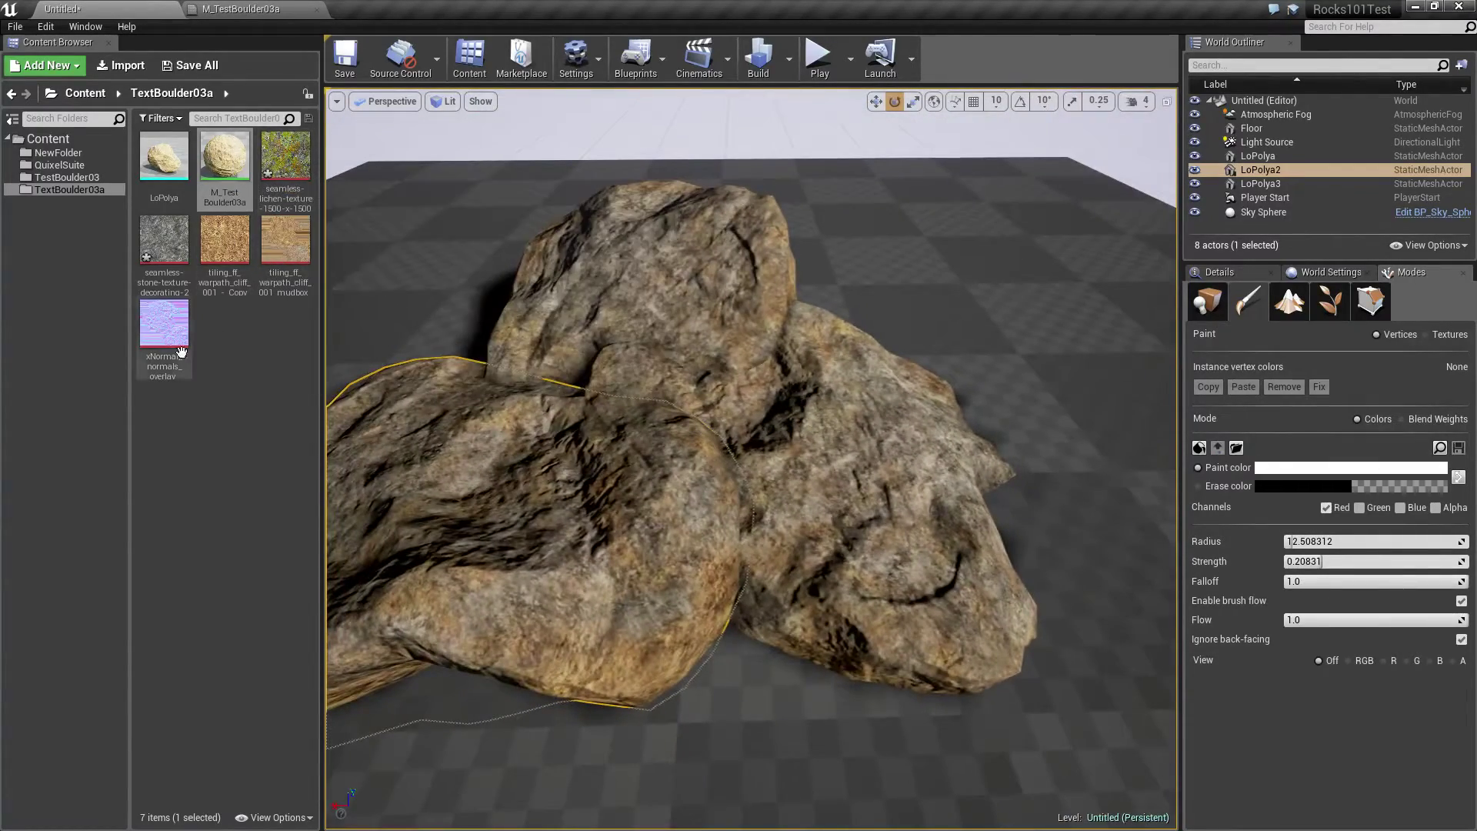
Reconnect the 0.5 Lerp's output to the Base Color input of M_TestBoulder03a
{"action": "left_click", "coordinate": [275, 10]}
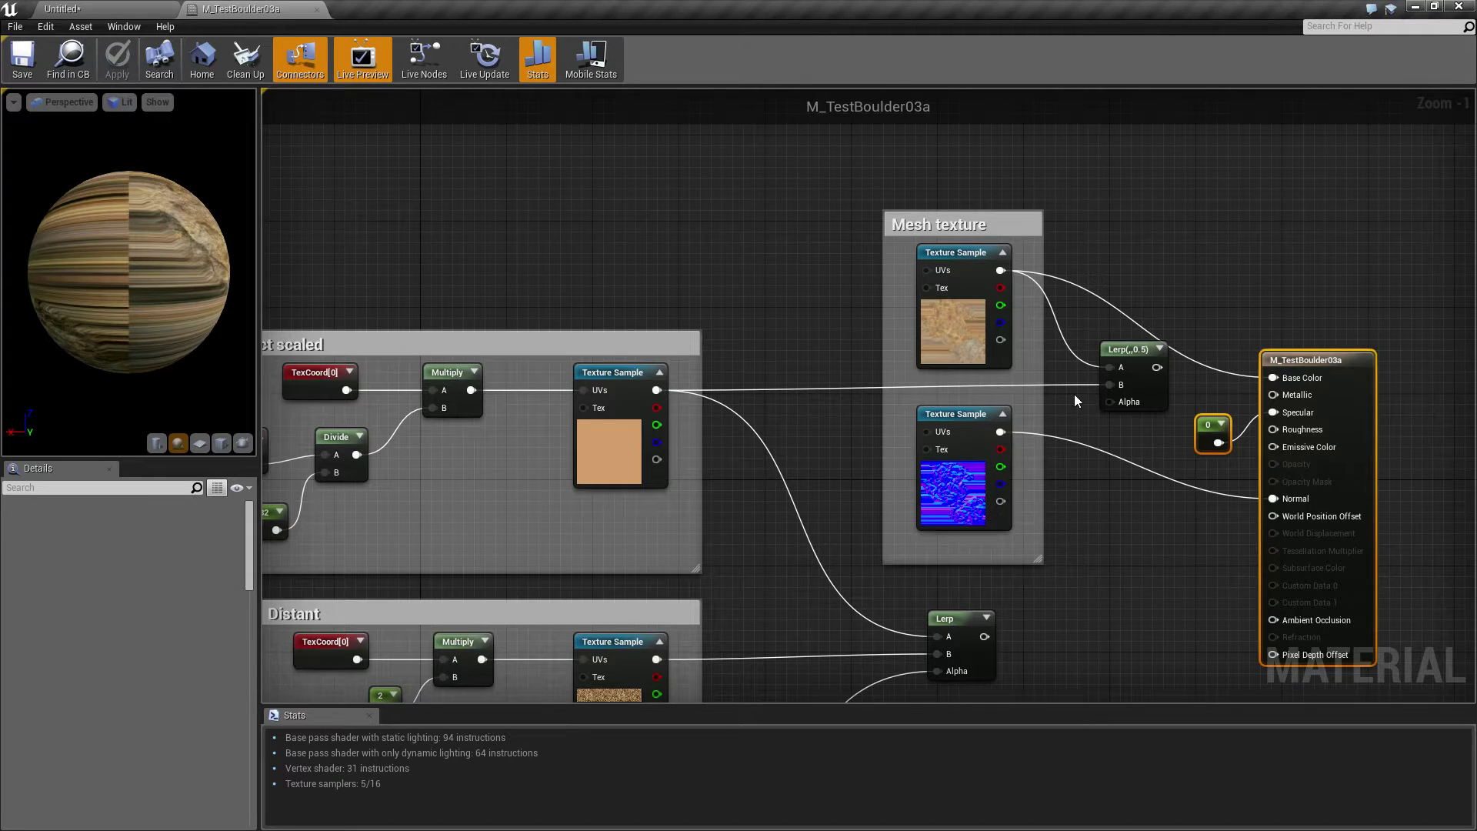
{"action": "left_click_drag", "start_coordinate": [1158, 368], "coordinate": [1273, 378]}
{"action": "right_click_drag", "start_coordinate": [1117, 632], "coordinate": [816, 591]}
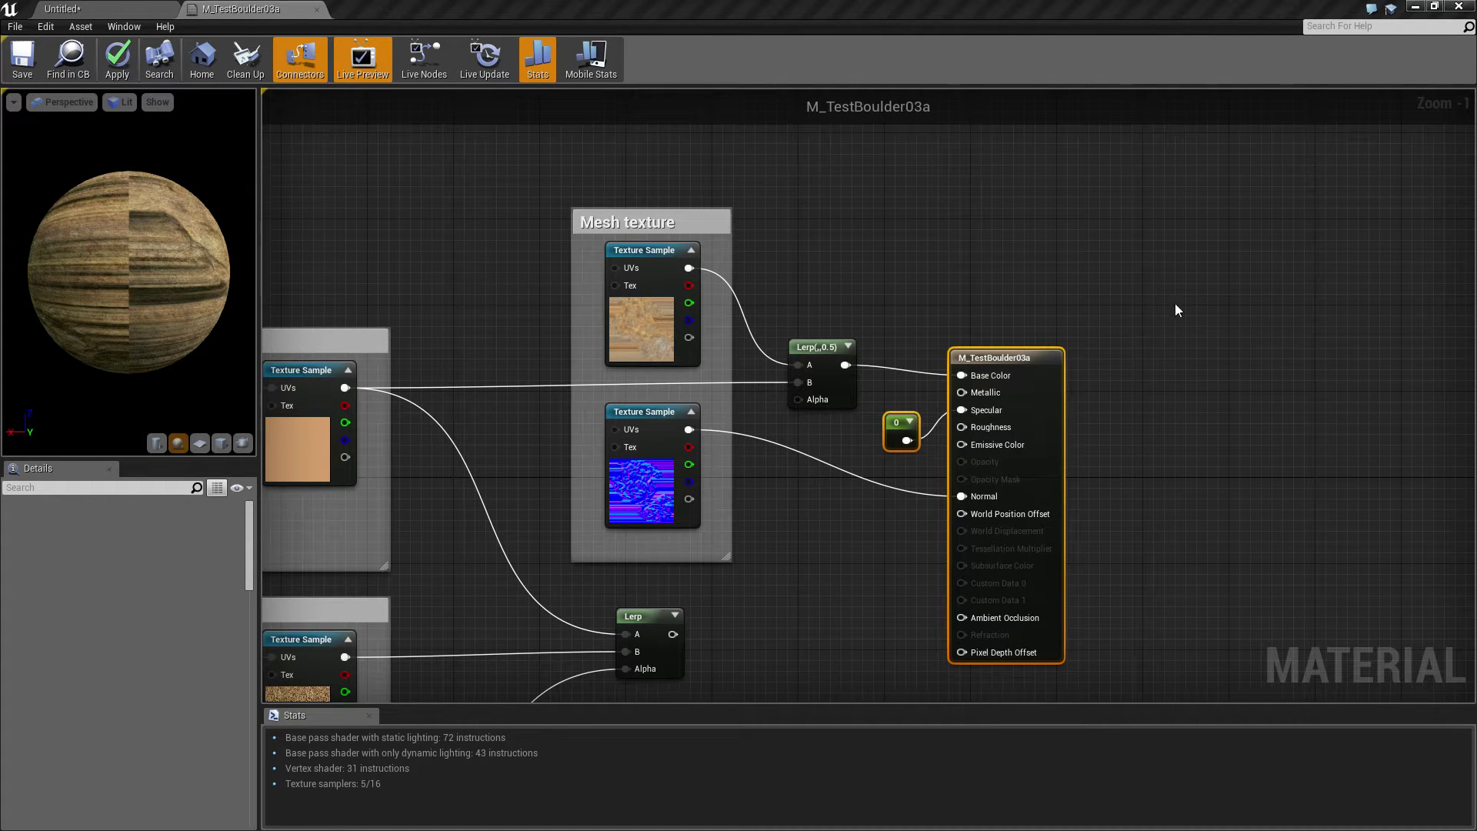
{"action": "left_click", "coordinate": [934, 283]}
{"action": "right_click_drag", "start_coordinate": [791, 638], "coordinate": [851, 350]}
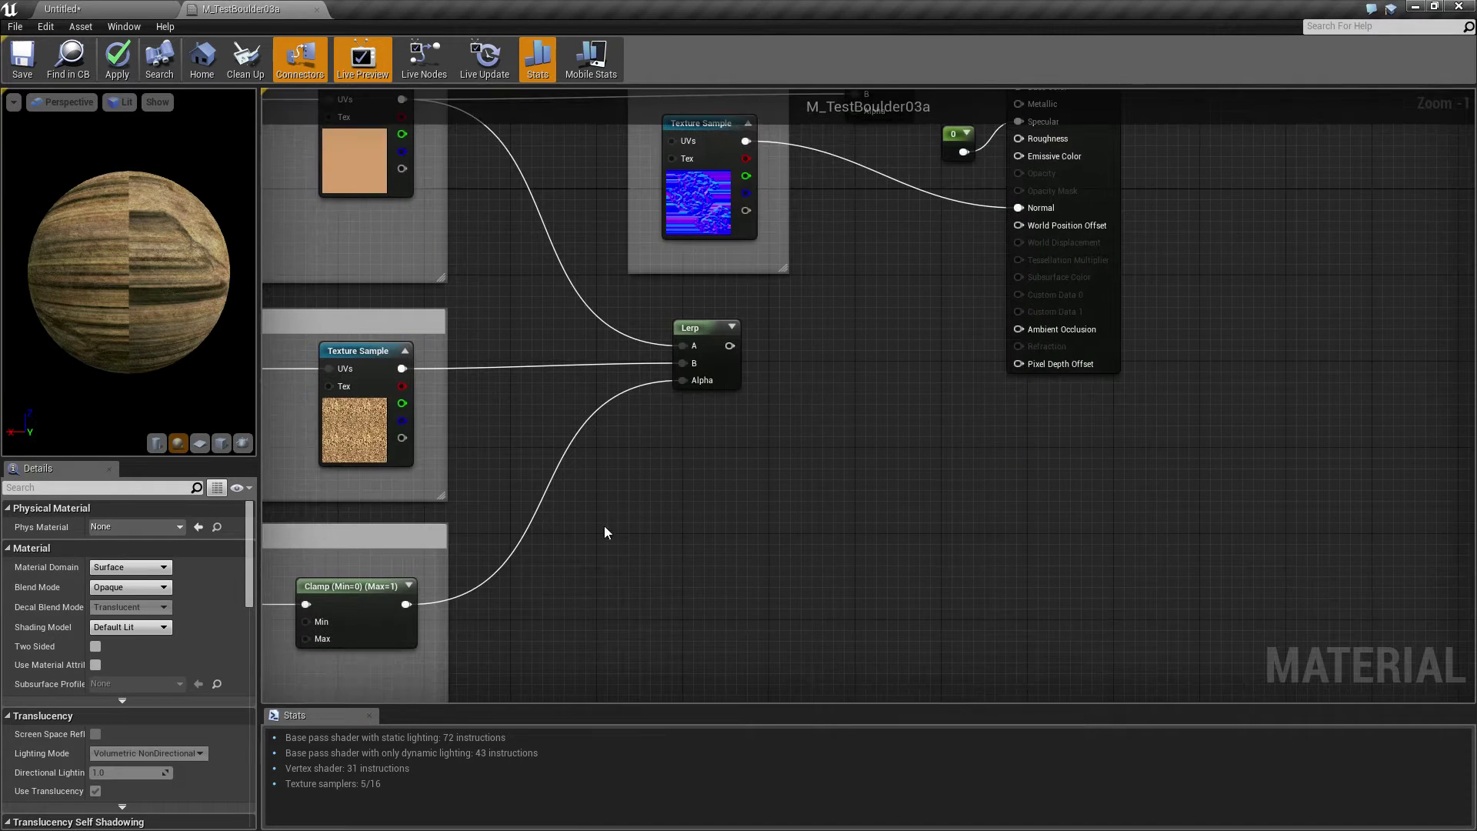
Examine the seamless stone texture and the seamless lichen texture at full size from the TextBoulder03a folder
{"action": "left_click", "coordinate": [175, 8]}
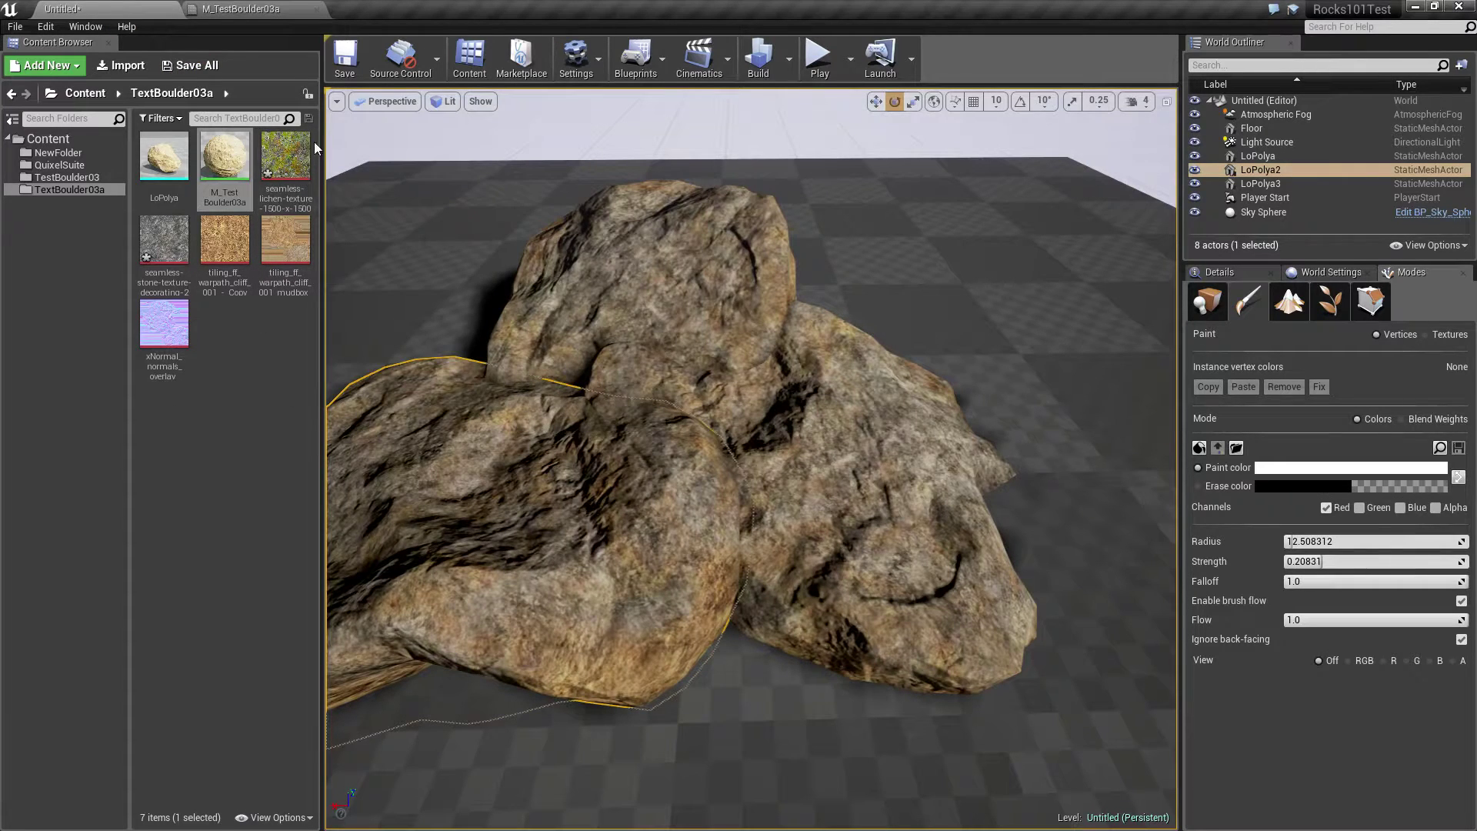
{"action": "double_click", "coordinate": [182, 239]}
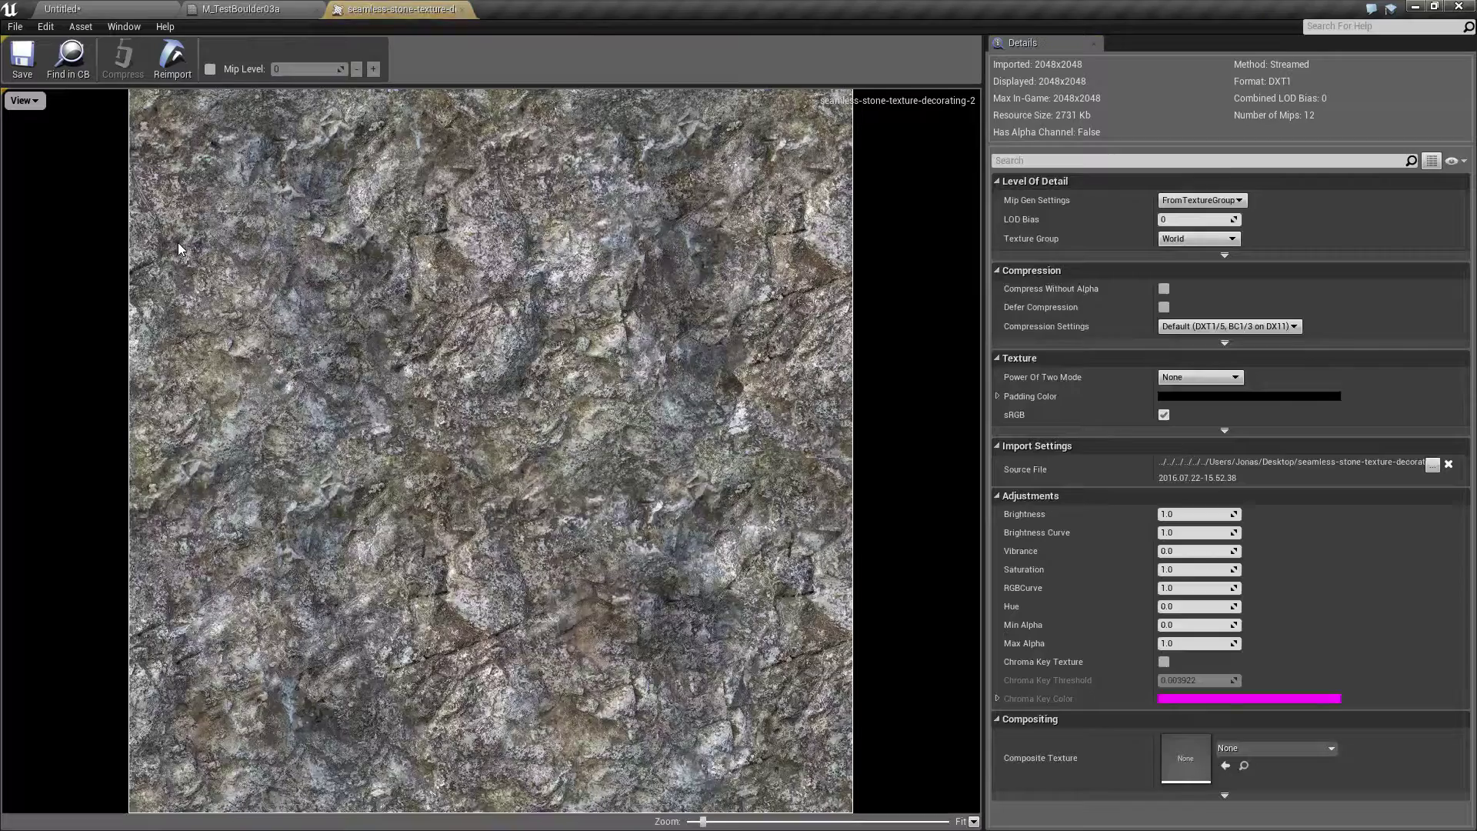
{"action": "left_click", "coordinate": [463, 9]}
{"action": "left_click", "coordinate": [105, 9]}
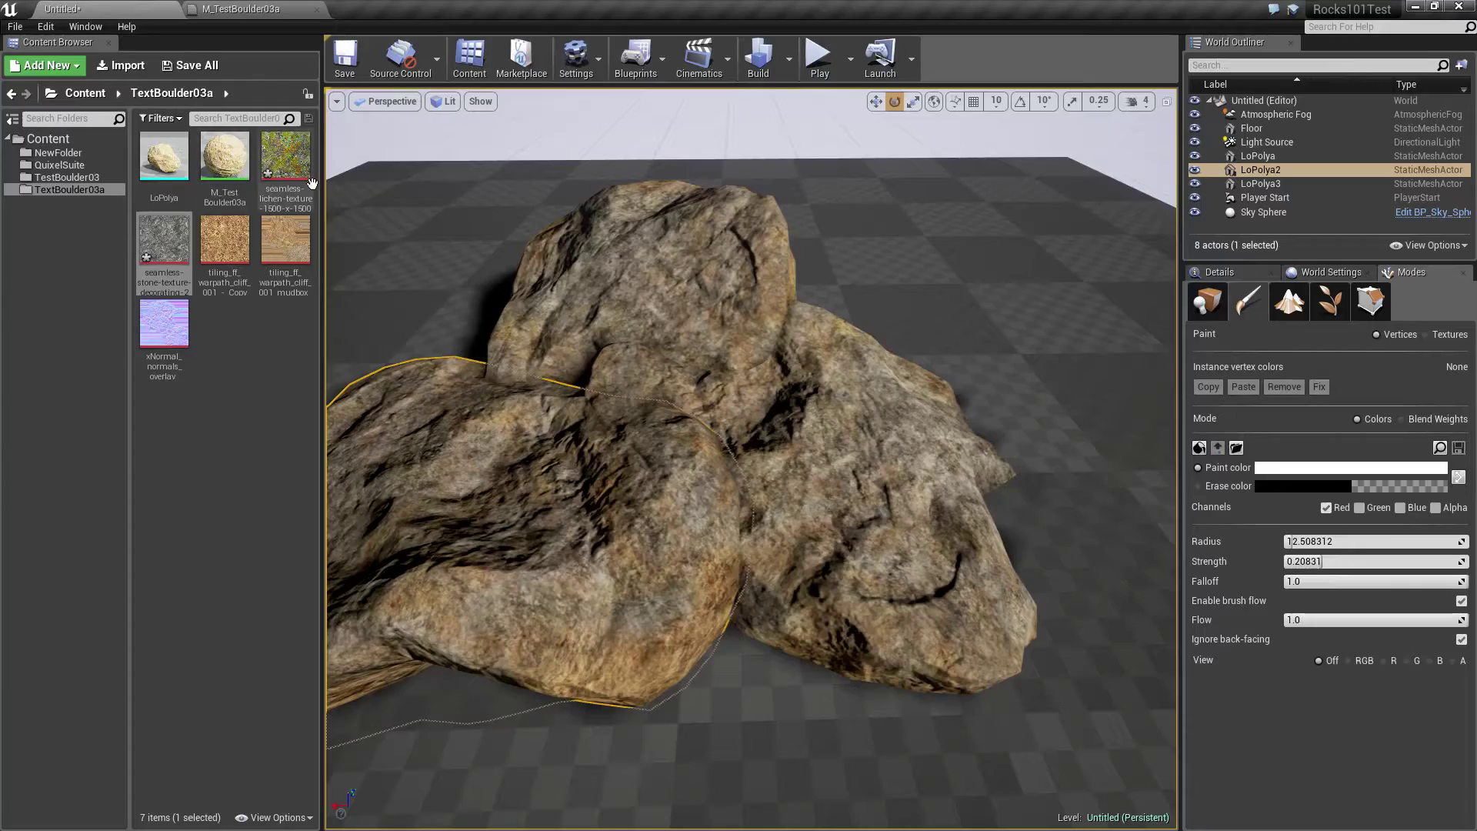
{"action": "double_click", "coordinate": [308, 179]}
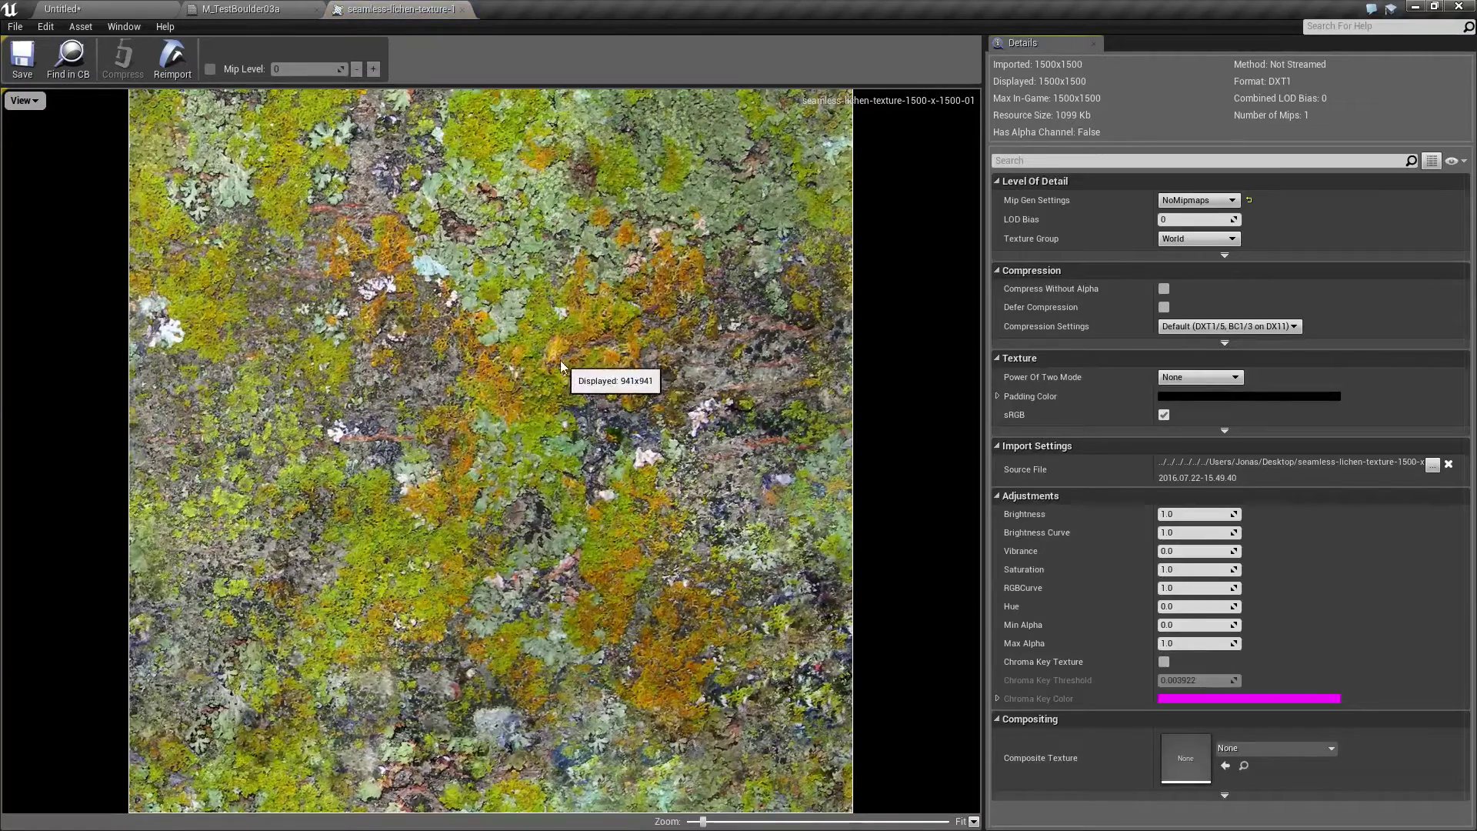
Import seamless-short-grass-texture-image-3-1338.png from the Desktop into the TextBoulder03a folder and view the texture
{"action": "left_click", "coordinate": [108, 9]}
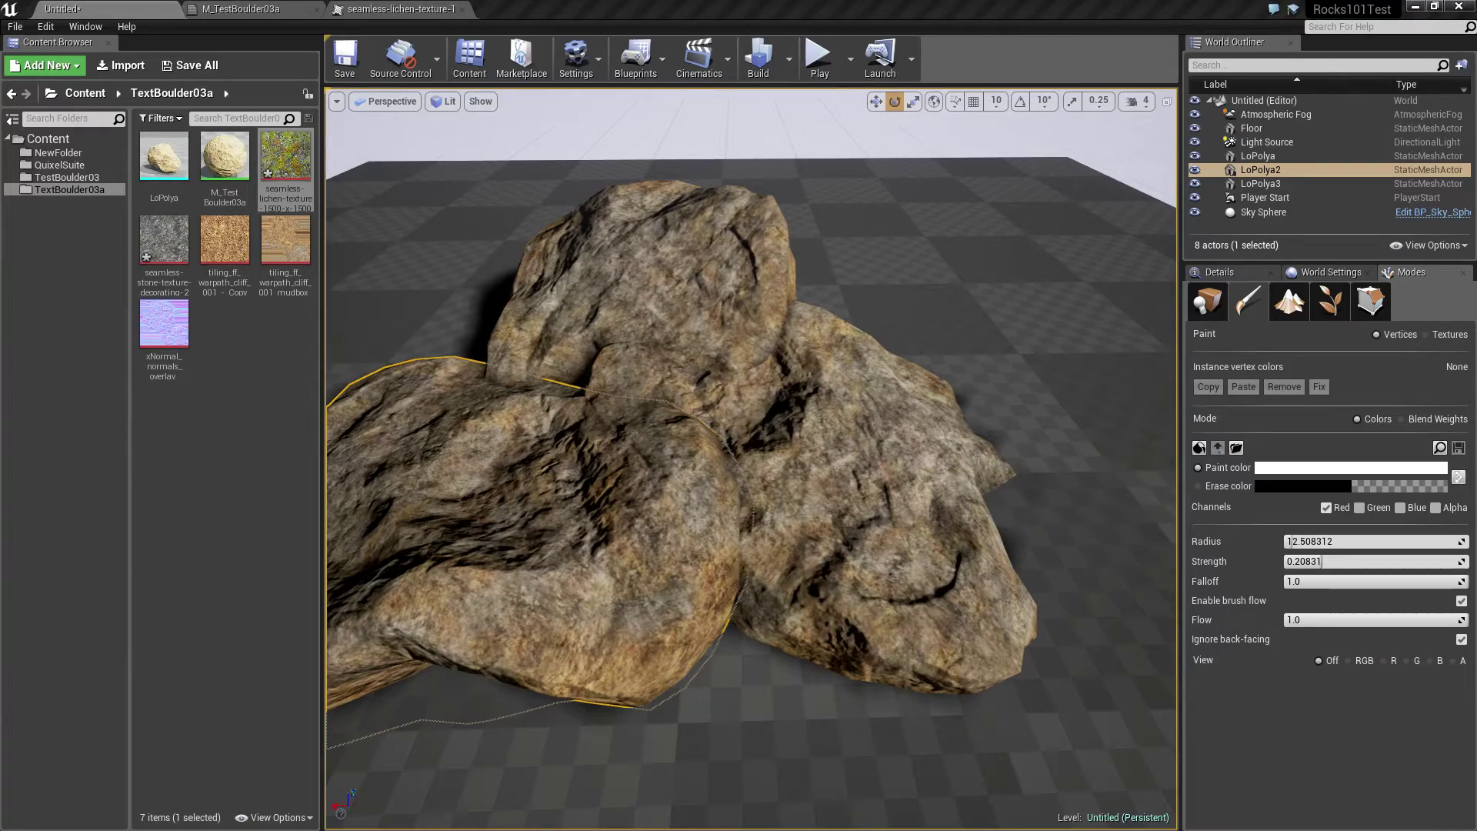
{"action": "left_click", "coordinate": [123, 66]}
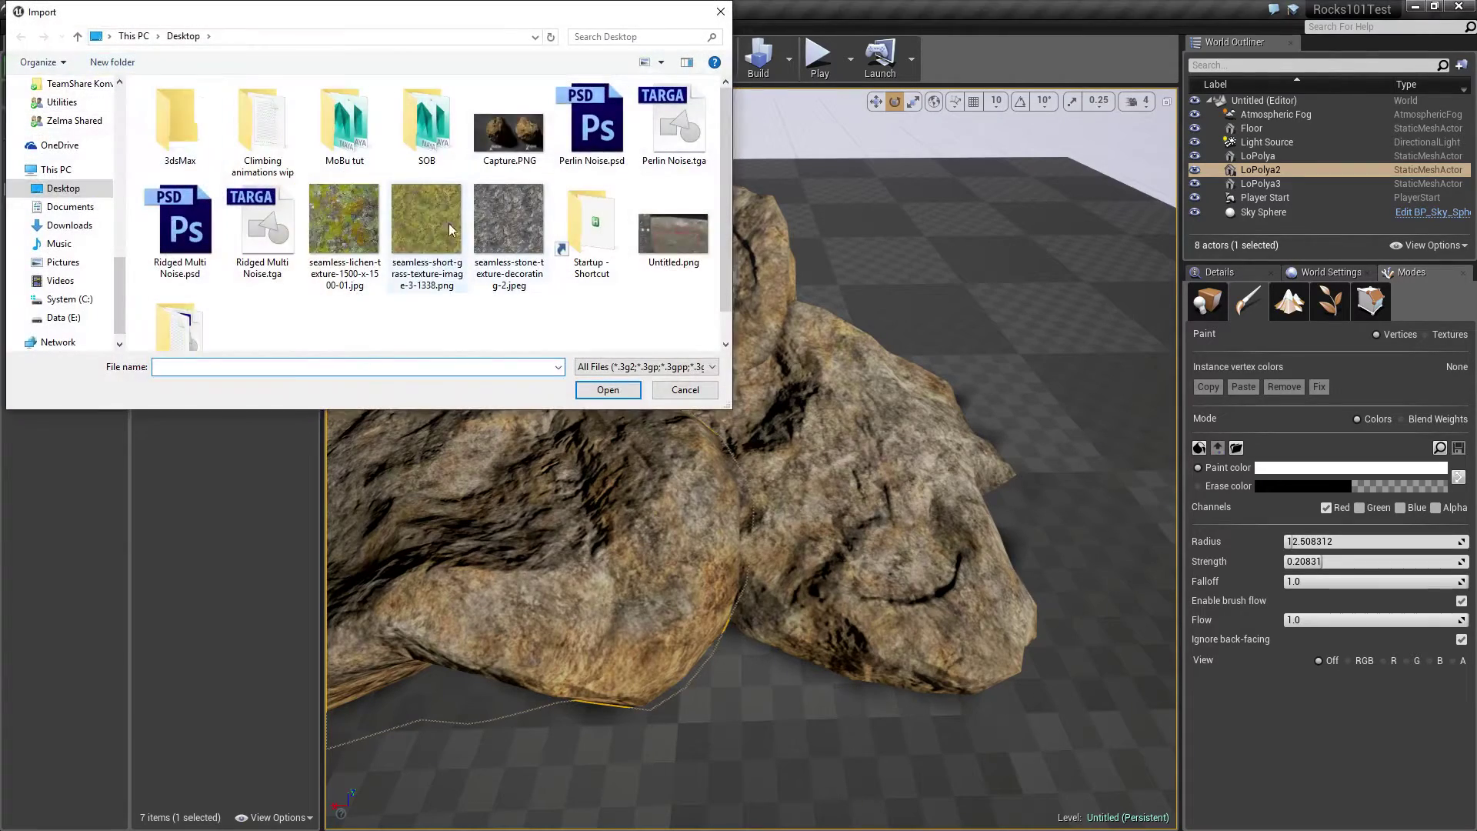
{"action": "double_click", "coordinate": [414, 225]}
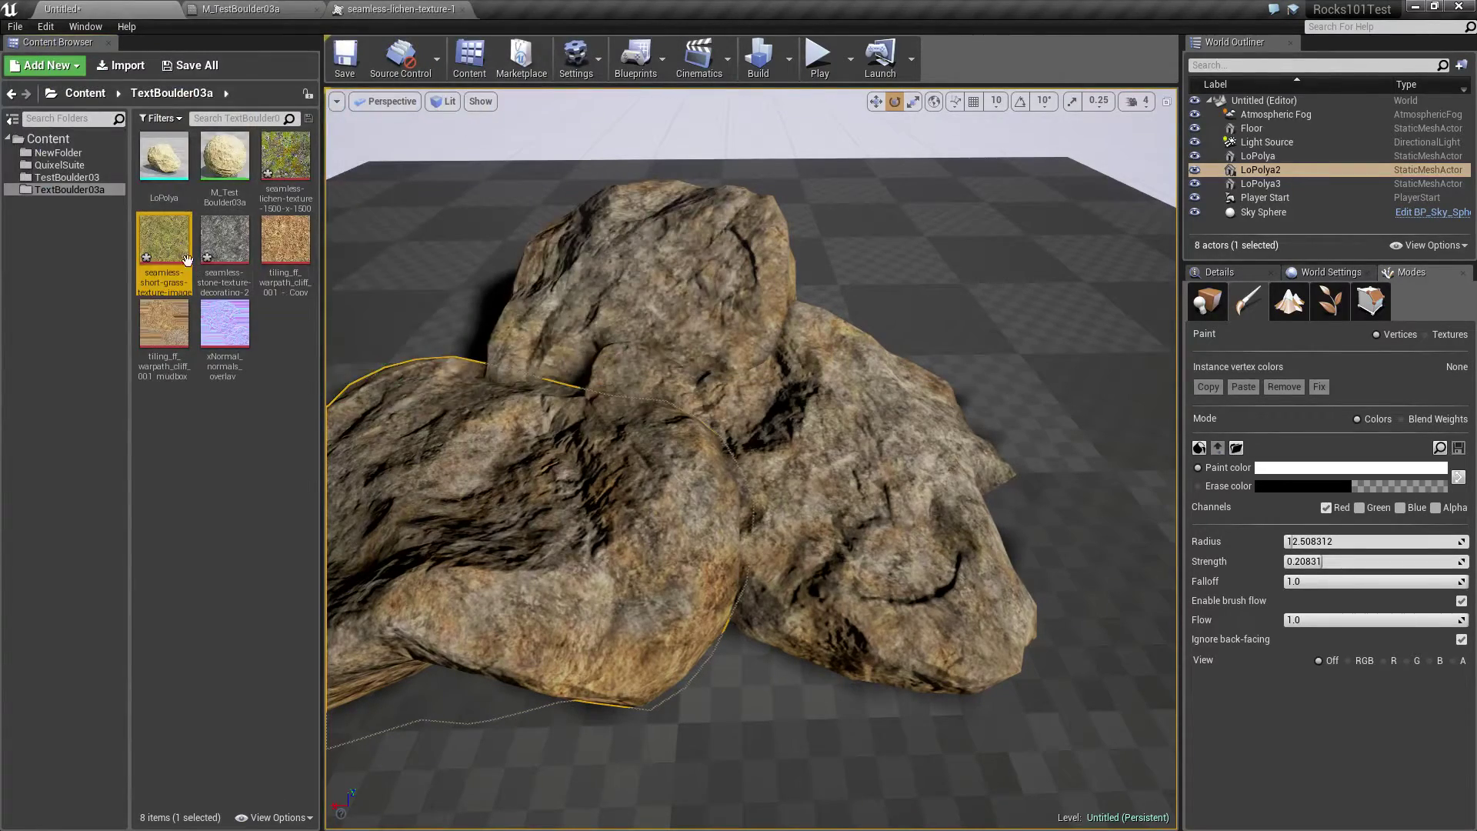
{"action": "double_click", "coordinate": [187, 260]}
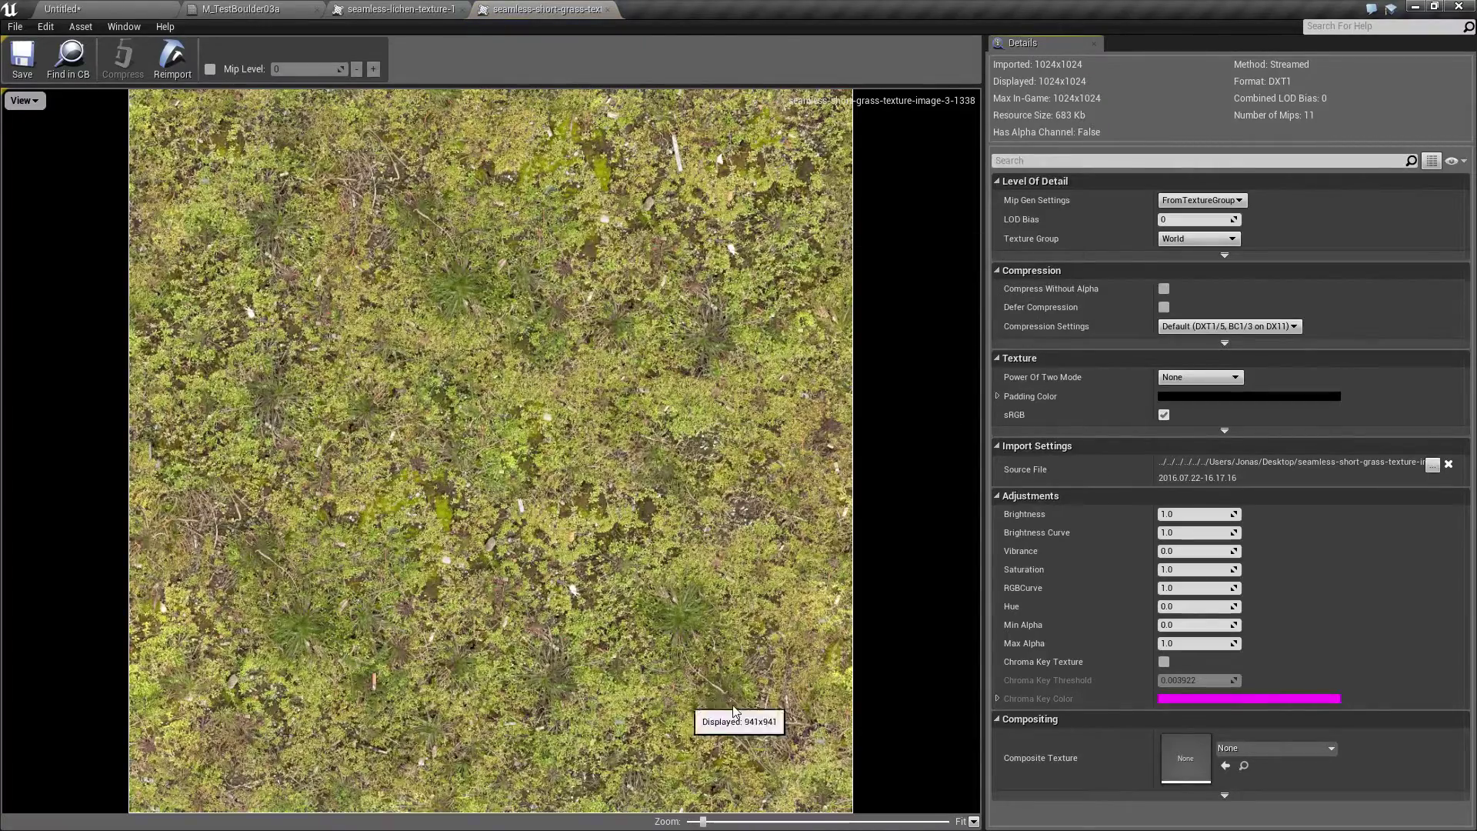
{"action": "left_click", "coordinate": [105, 11]}
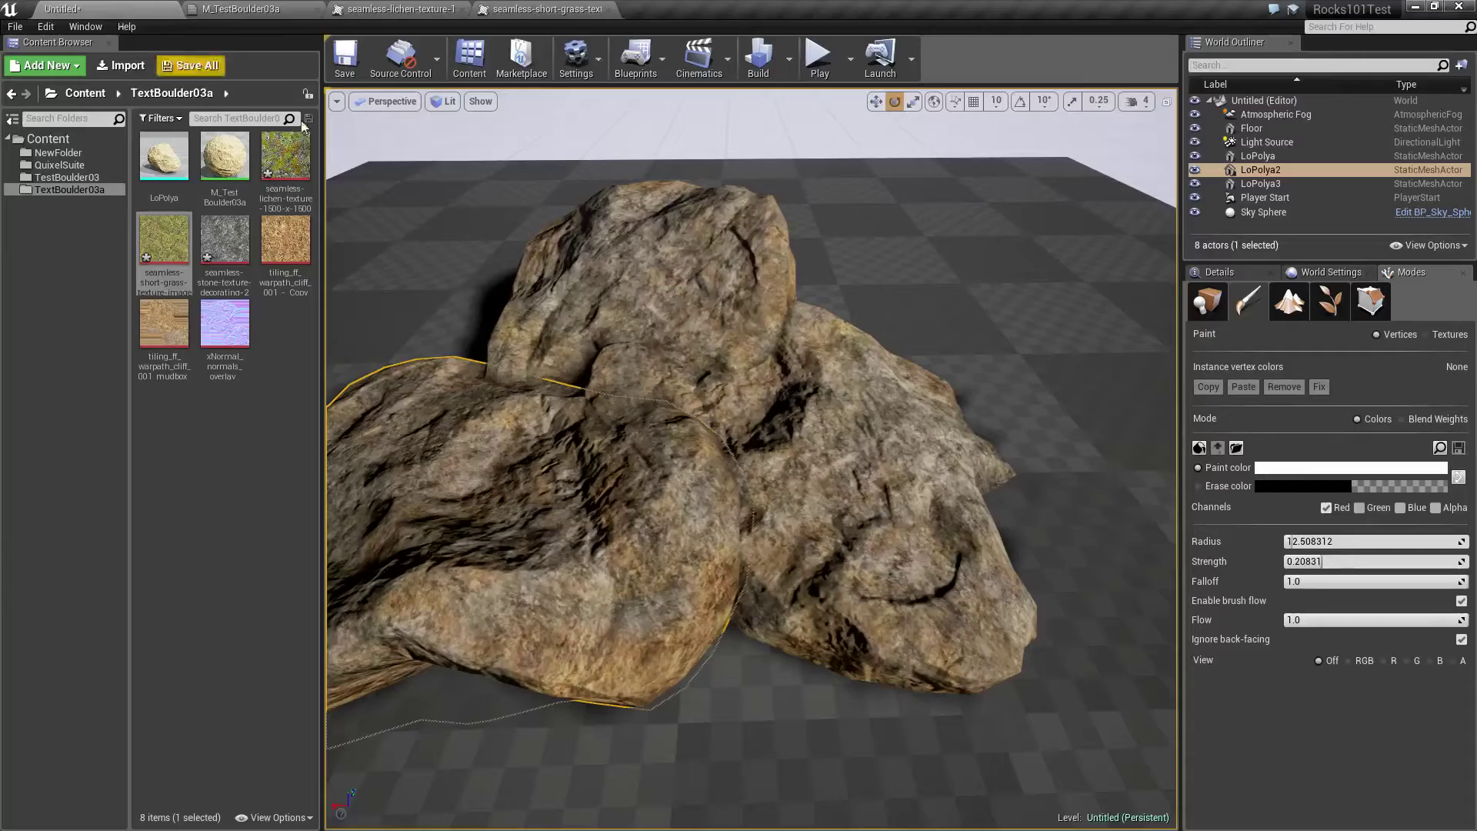
Switch to the Chrome browser and look through the image results for "texture rock tiling" and "texture grass tiling"
{"action": "key", "text": "alt+Tab"}
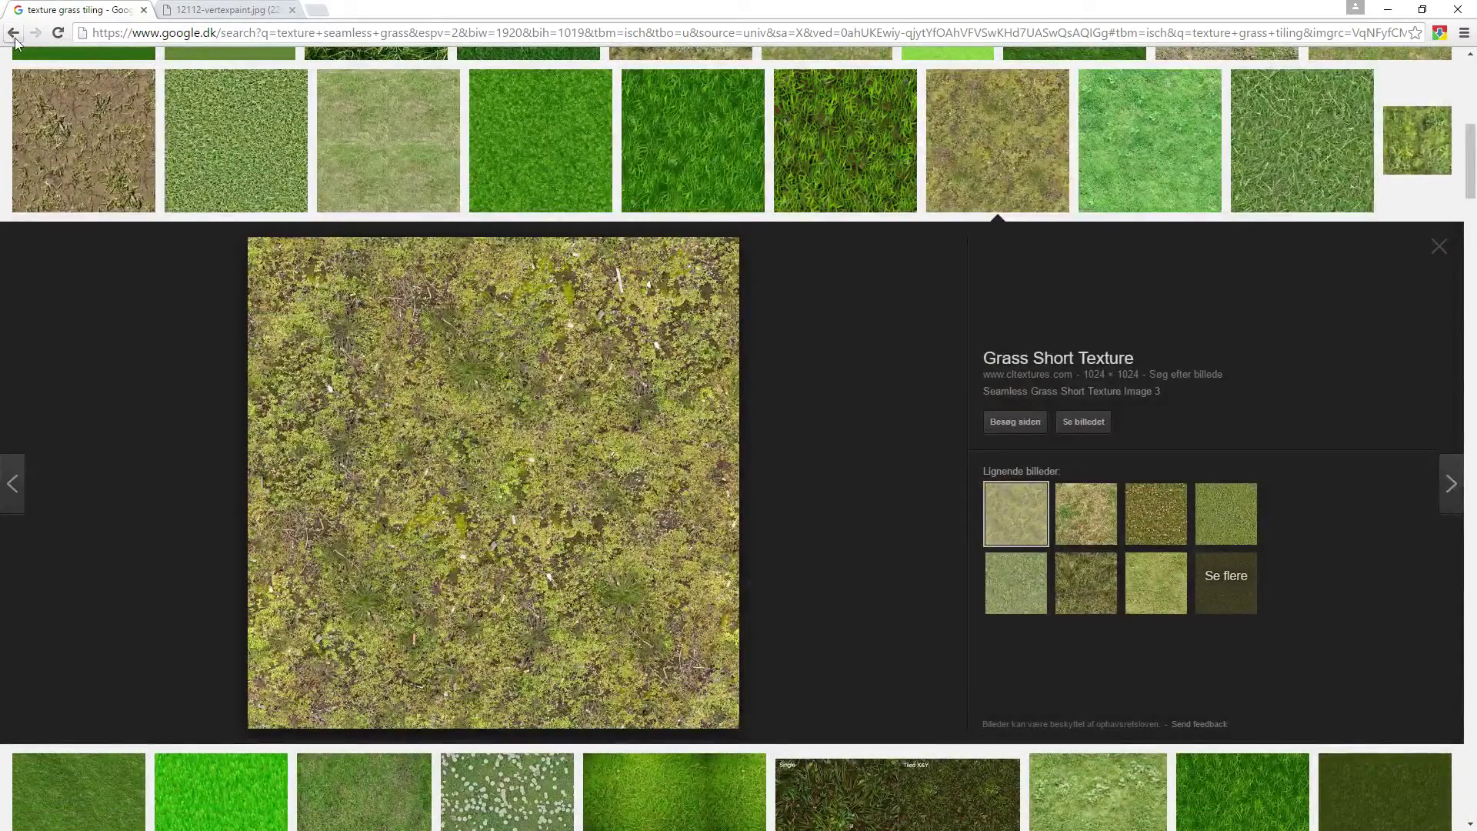
{"action": "left_click", "coordinate": [14, 35]}
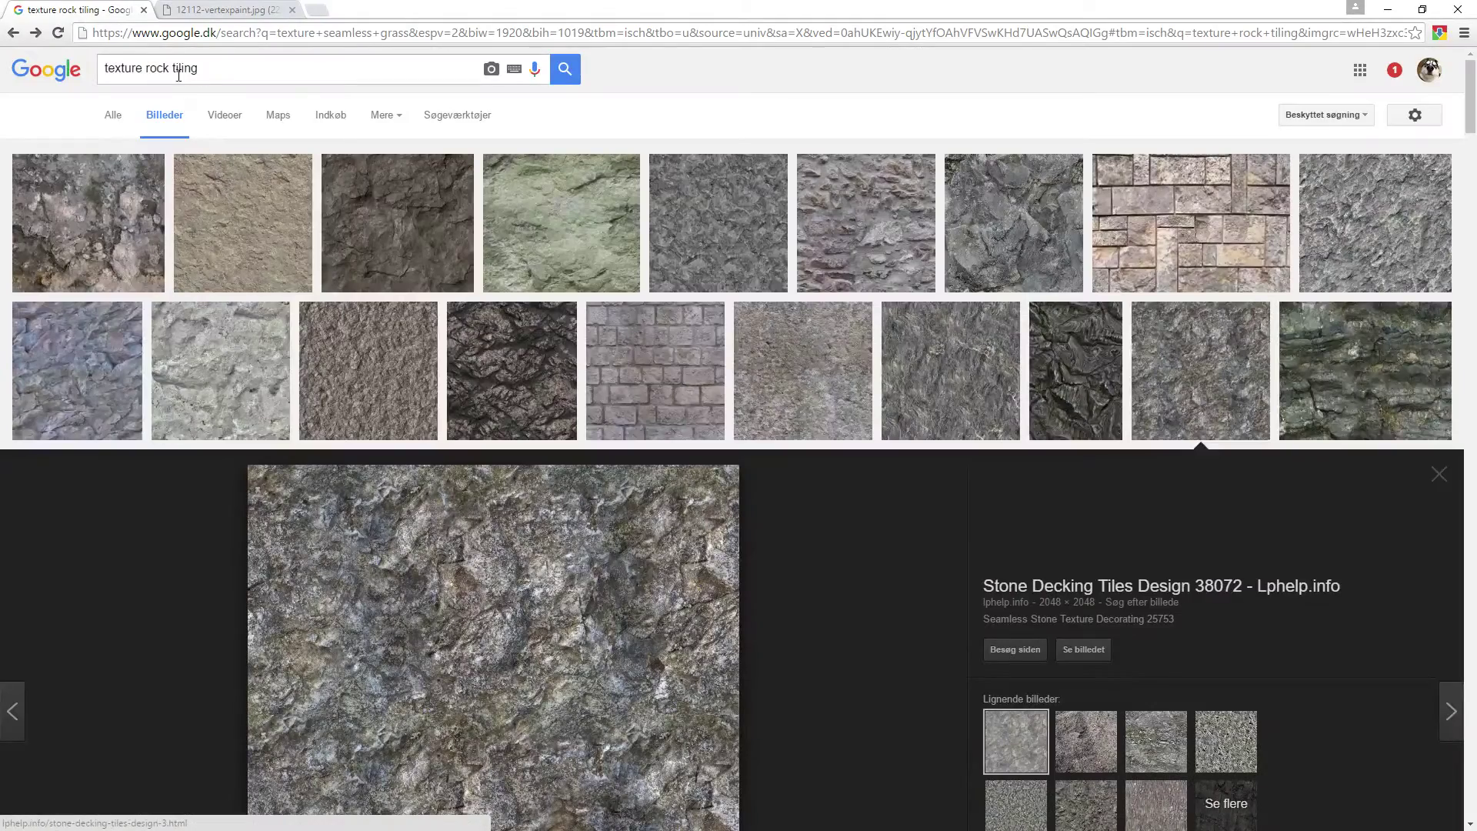
{"action": "left_click", "coordinate": [34, 35]}
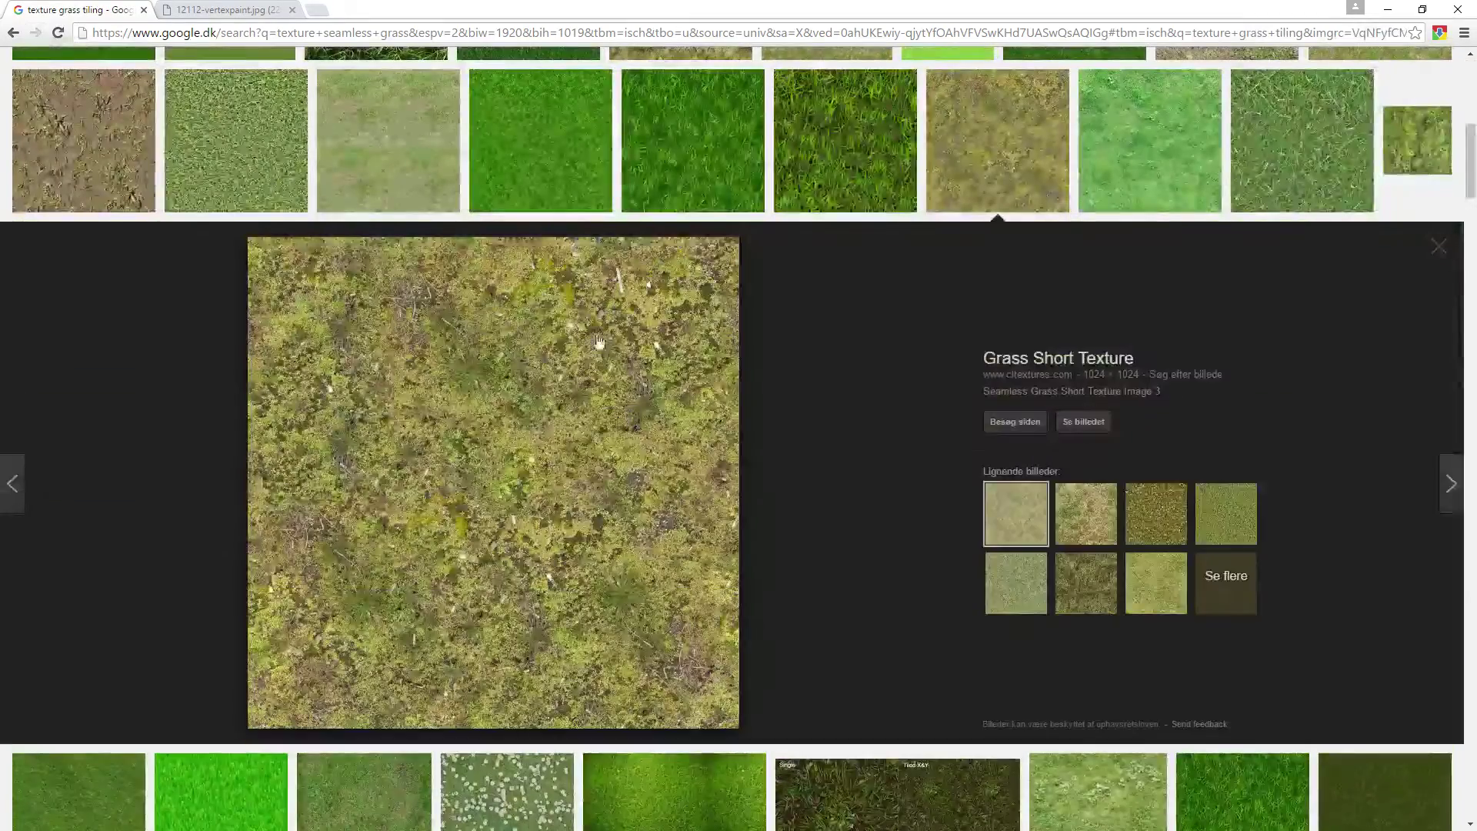
{"action": "scroll", "coordinate": [487, 500], "scroll_direction": "down", "scroll_amount": 5}
{"action": "scroll", "coordinate": [482, 502], "scroll_direction": "up", "scroll_amount": 14}
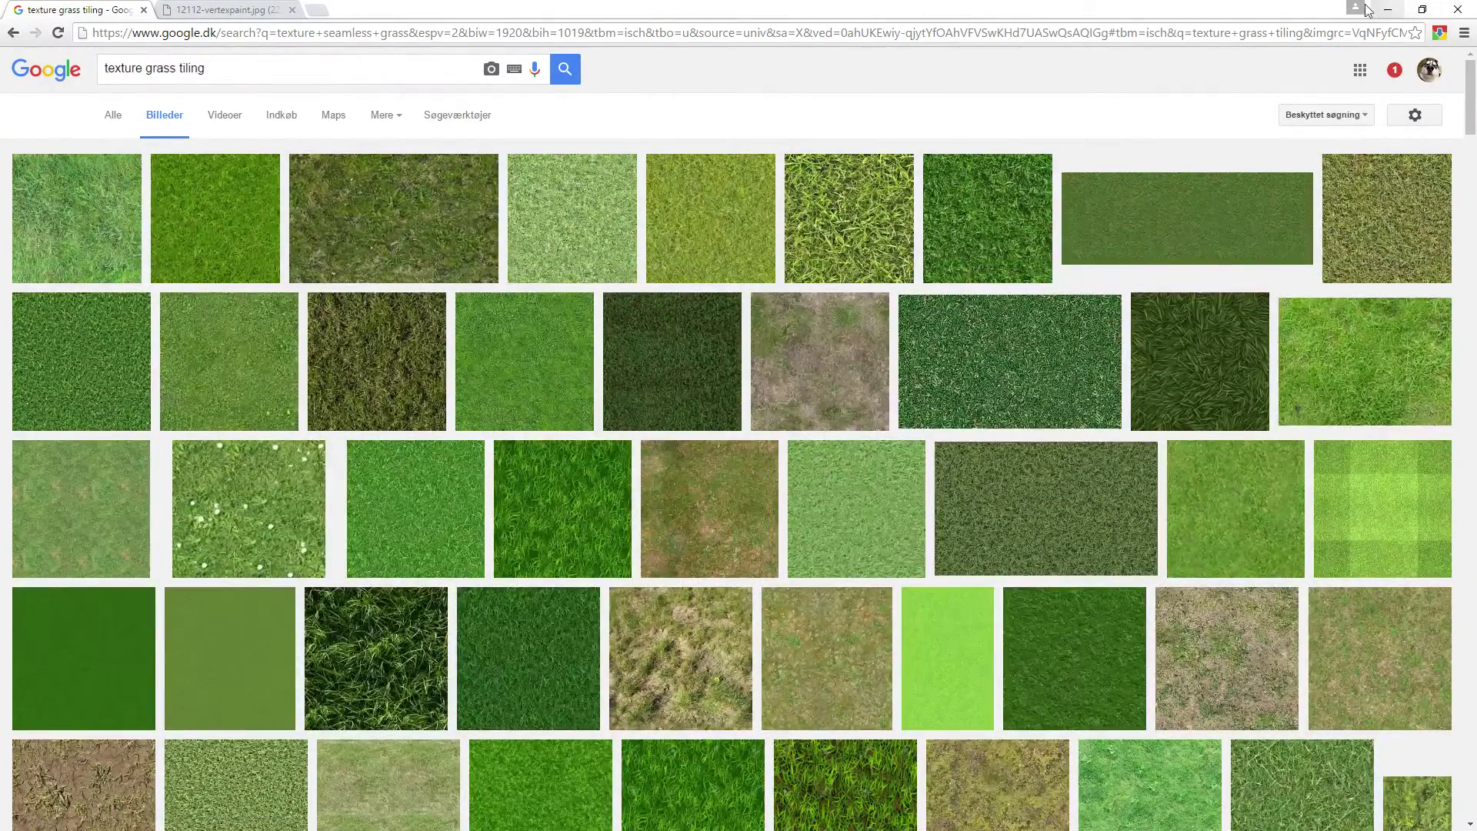
{"action": "left_click", "coordinate": [1389, 10]}
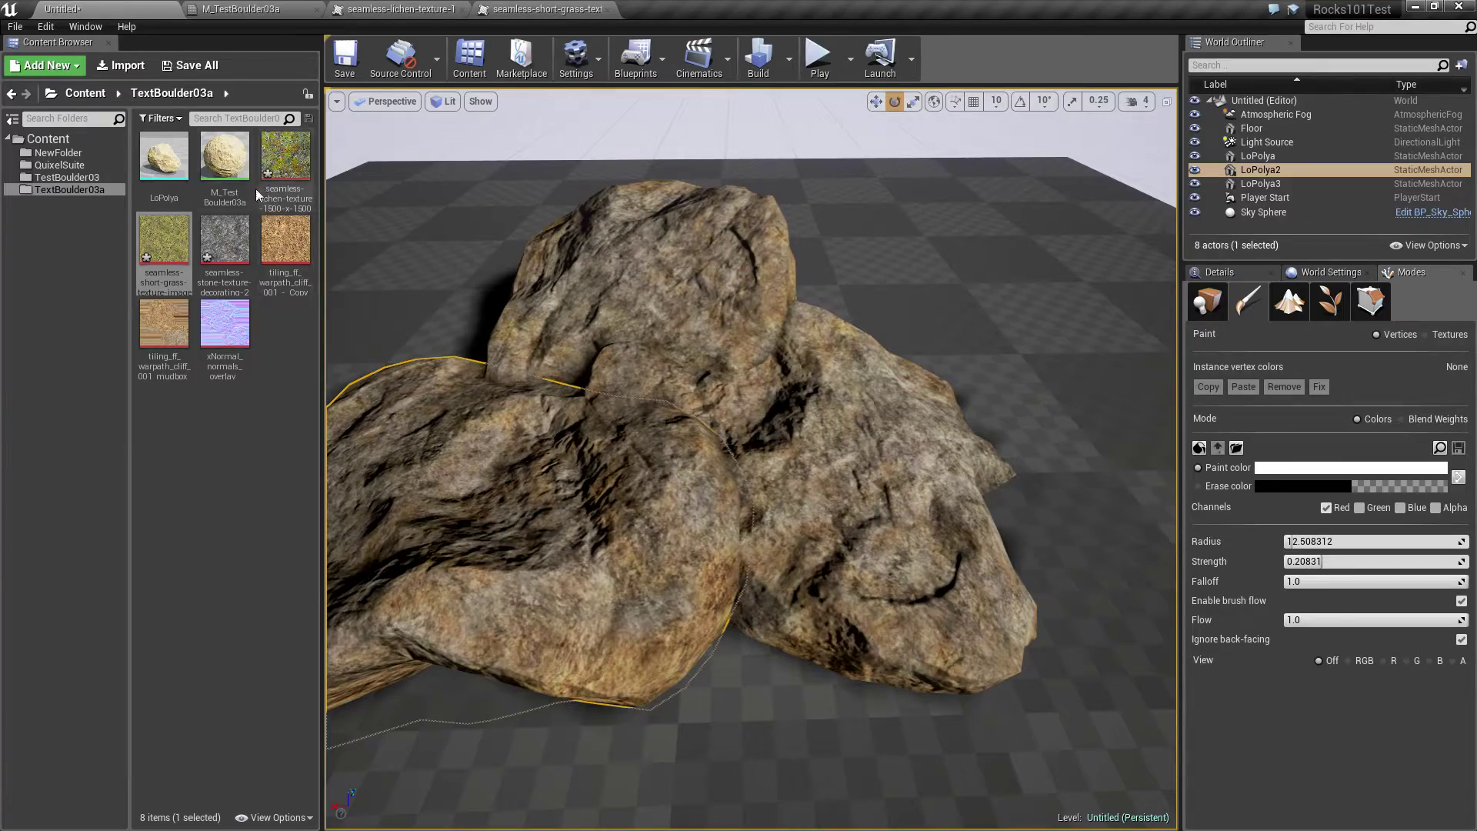
Open M_TestBoulder03a and detach its material editor into a floating window over the level editor
{"action": "double_click", "coordinate": [233, 168]}
{"action": "left_click", "coordinate": [130, 9]}
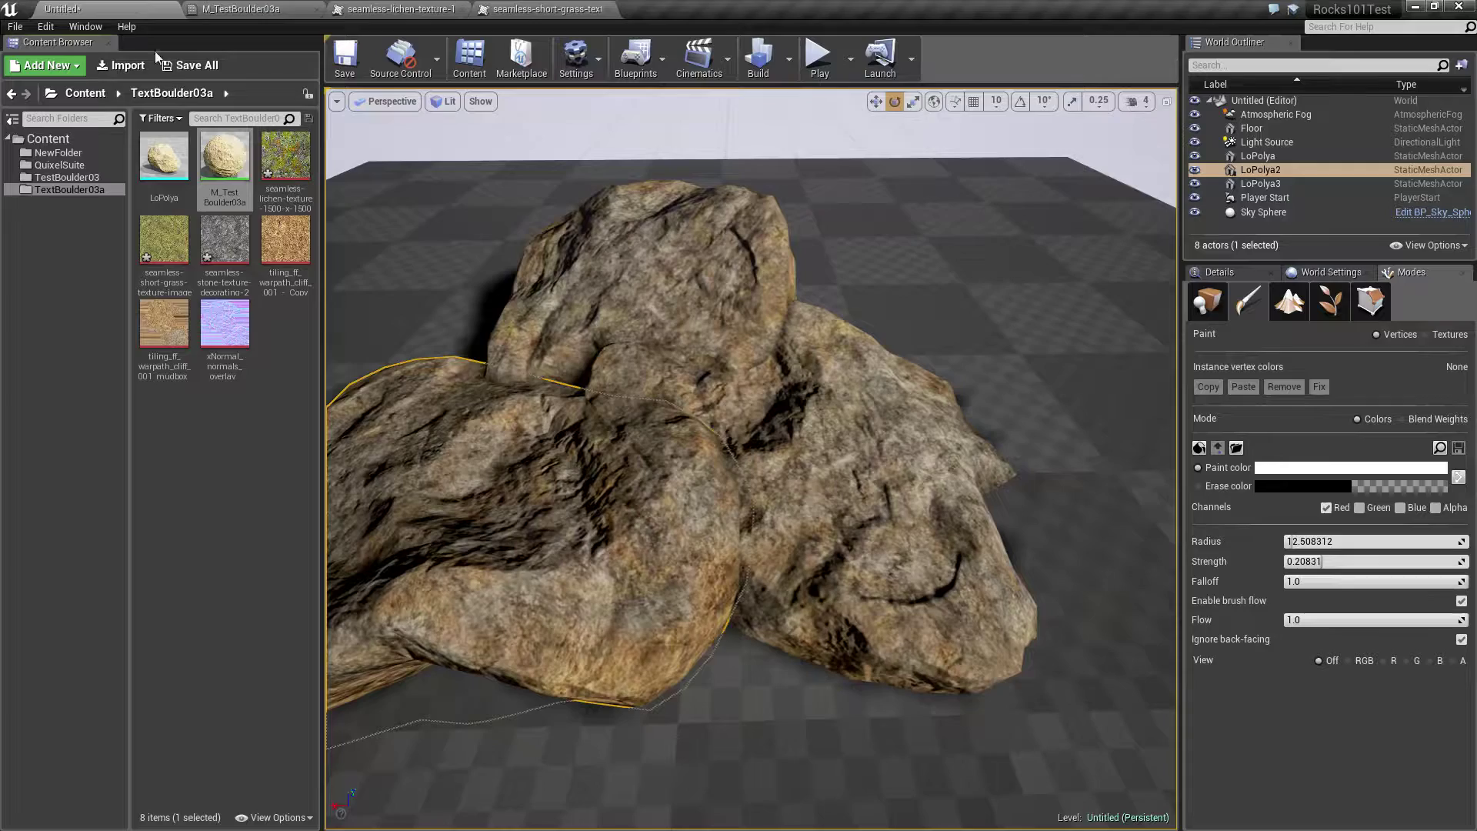
{"action": "left_click", "coordinate": [274, 8]}
{"action": "left_click_drag", "start_coordinate": [276, 9], "coordinate": [262, 284]}
Add the short-grass, stone and lichen textures to the material graph as texture samples and maximize the material editor
{"action": "left_click_drag", "start_coordinate": [165, 250], "coordinate": [782, 306]}
{"action": "left_click_drag", "start_coordinate": [224, 240], "coordinate": [822, 269]}
{"action": "left_click_drag", "start_coordinate": [285, 169], "coordinate": [906, 356]}
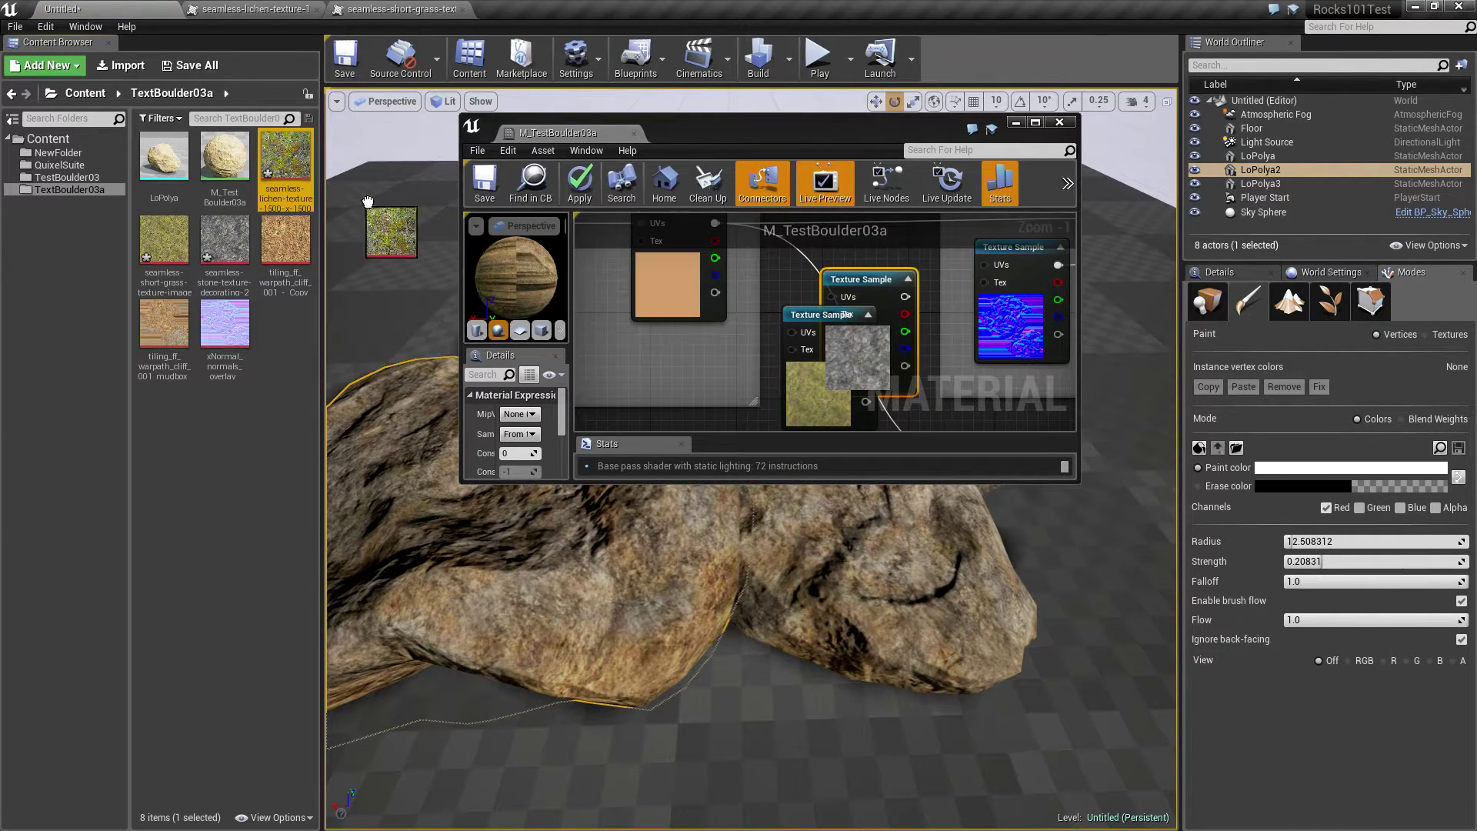
{"action": "left_click_drag", "start_coordinate": [368, 201], "coordinate": [970, 416]}
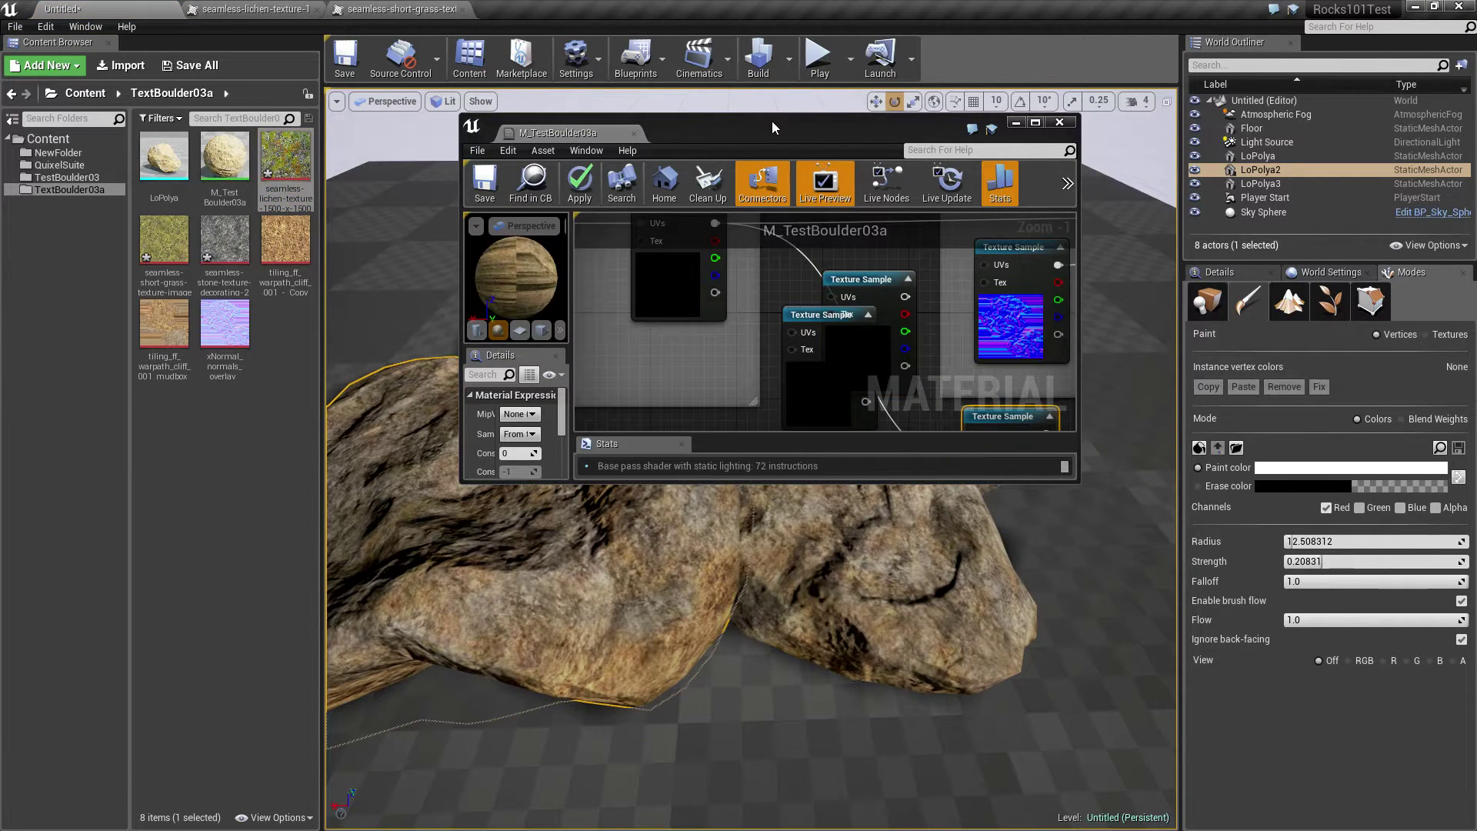
{"action": "double_click", "coordinate": [772, 123]}
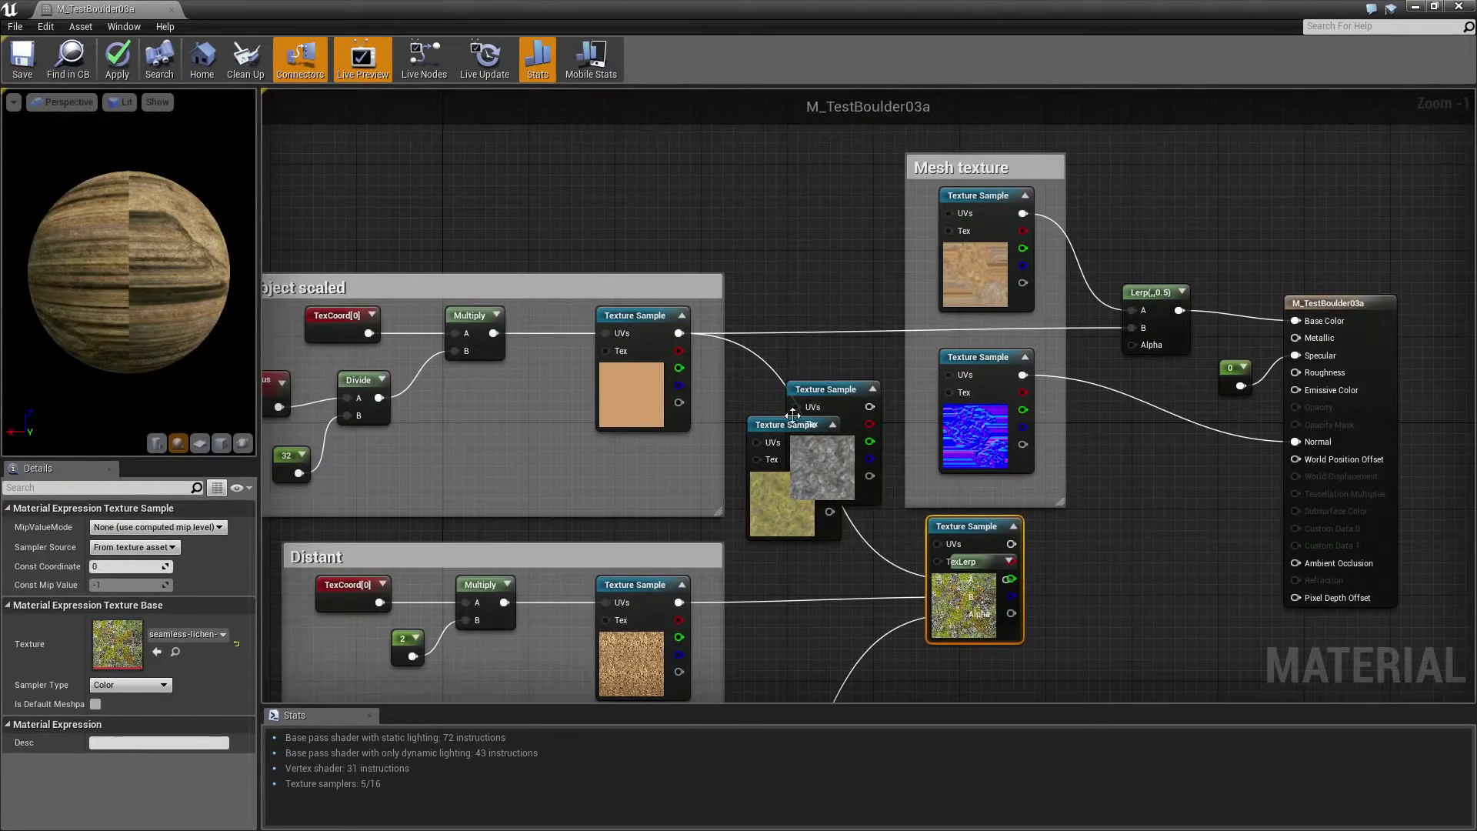
Move the three new texture samples above the material output node, and shift that node with its 0 constant farther from the Lerp
{"action": "left_click_drag", "start_coordinate": [770, 377], "coordinate": [879, 521]}
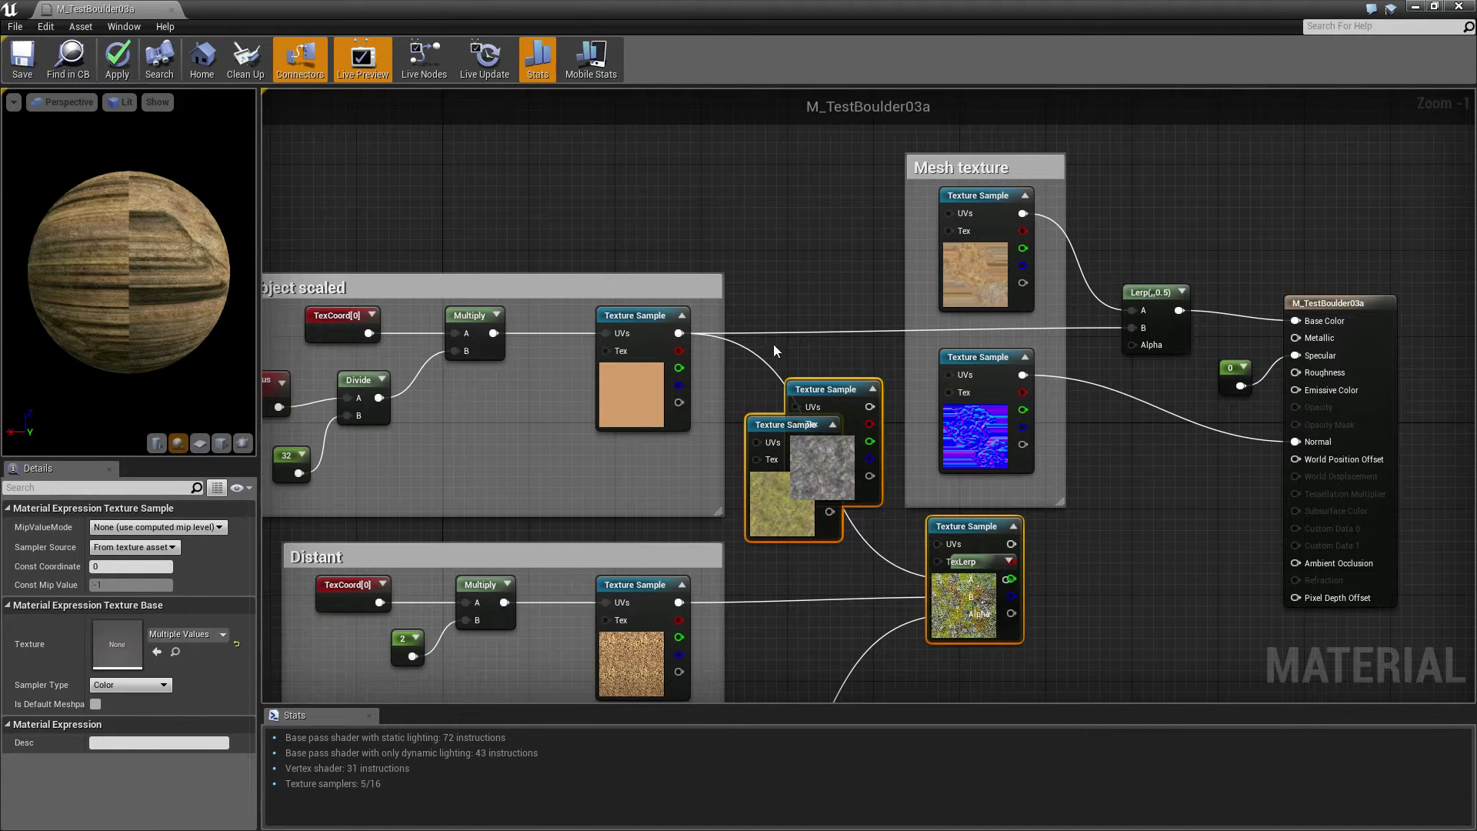
{"action": "left_click_drag", "start_coordinate": [820, 389], "coordinate": [1230, 108]}
{"action": "right_click_drag", "start_coordinate": [1165, 275], "coordinate": [715, 248]}
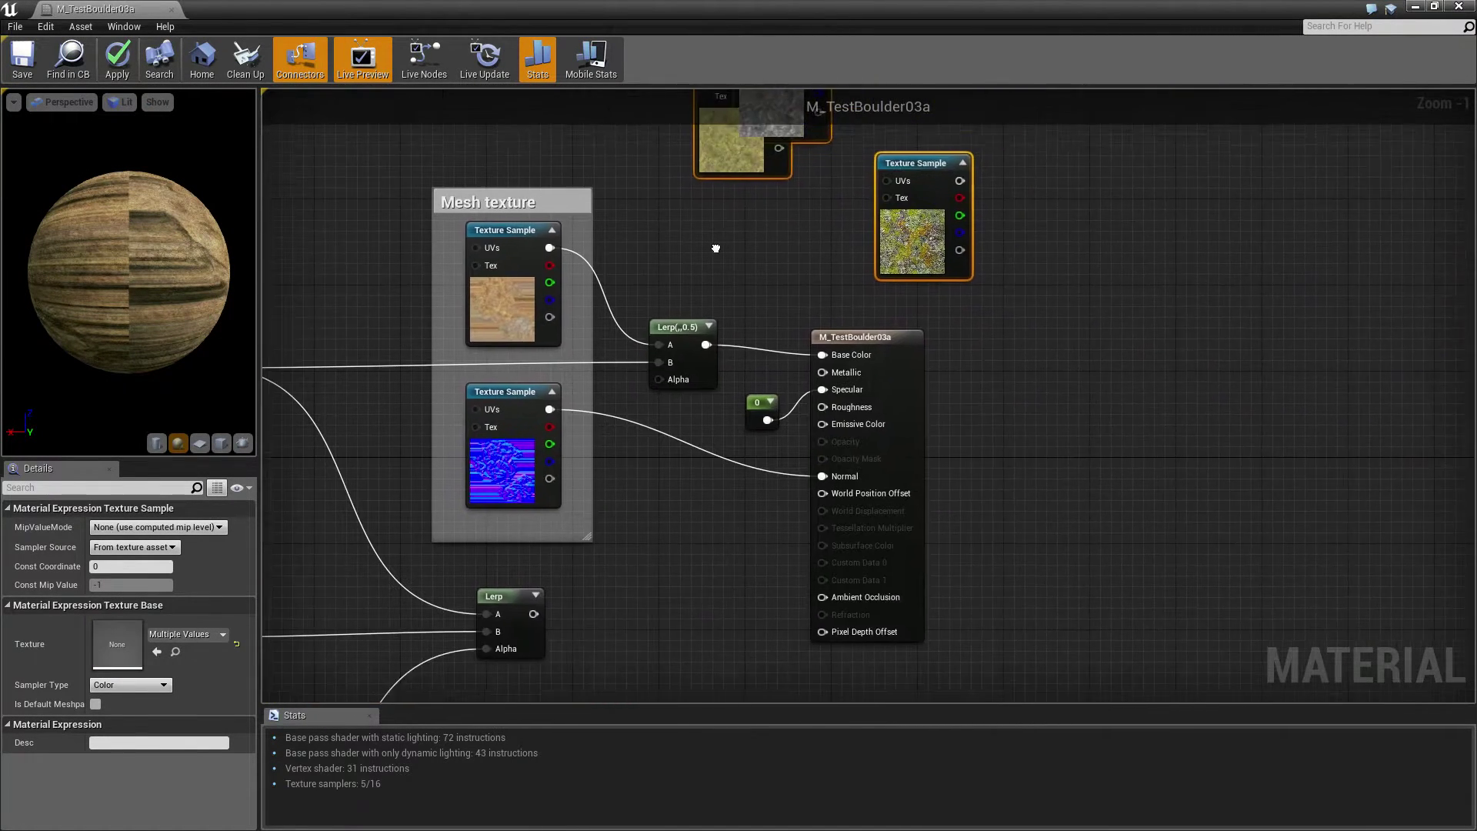
{"action": "left_click_drag", "start_coordinate": [814, 293], "coordinate": [763, 412]}
{"action": "left_click_drag", "start_coordinate": [883, 349], "coordinate": [1364, 354]}
Place the three new samples in the free space above the Base Color connection and separate the grass sample from the stone sample
{"action": "right_click_drag", "start_coordinate": [806, 203], "coordinate": [851, 337]}
{"action": "left_click_drag", "start_coordinate": [706, 149], "coordinate": [952, 314]}
{"action": "left_click_drag", "start_coordinate": [770, 262], "coordinate": [897, 296]}
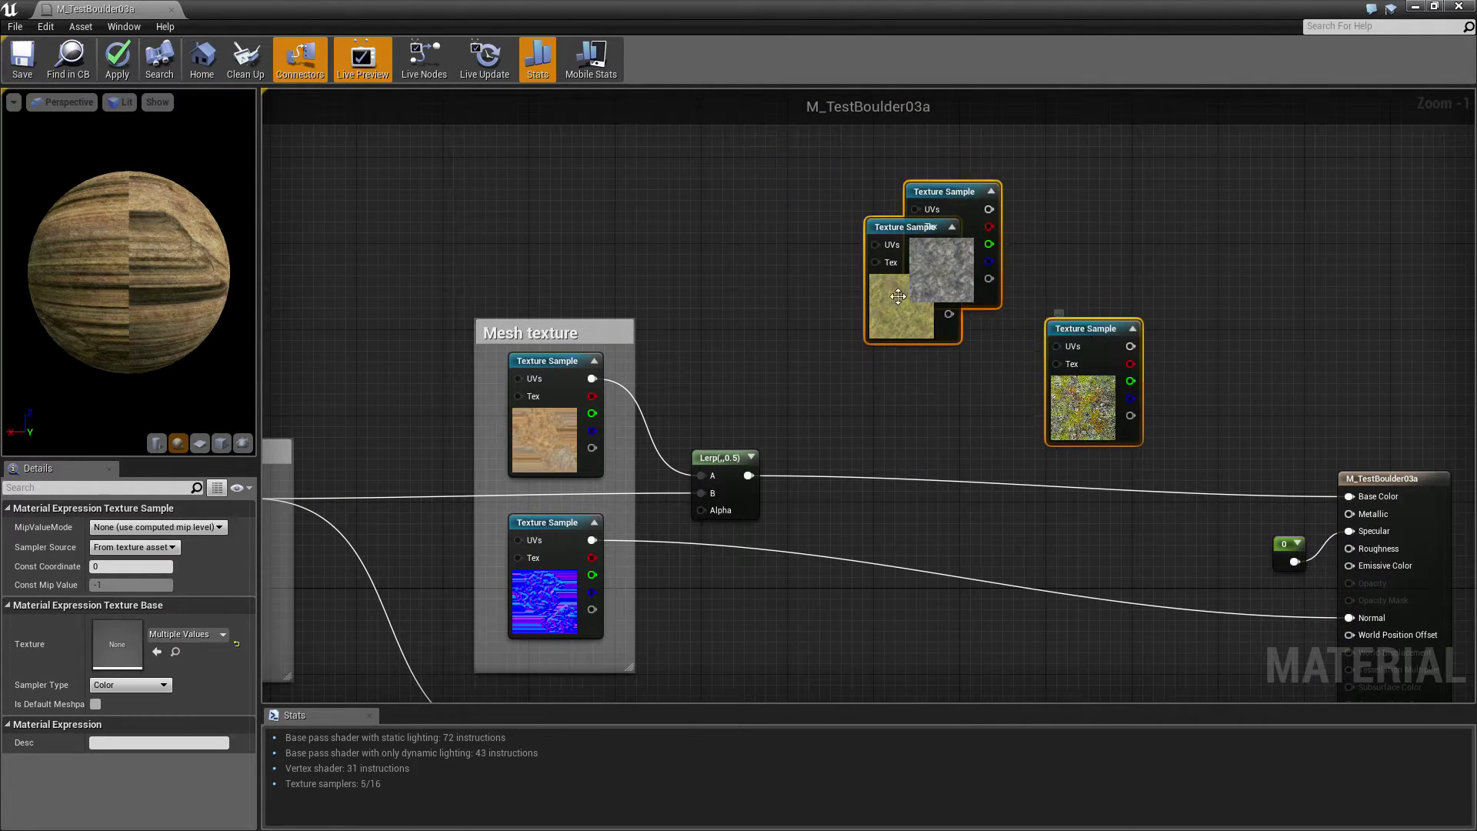
{"action": "left_click", "coordinate": [858, 208]}
{"action": "left_click_drag", "start_coordinate": [877, 241], "coordinate": [809, 332]}
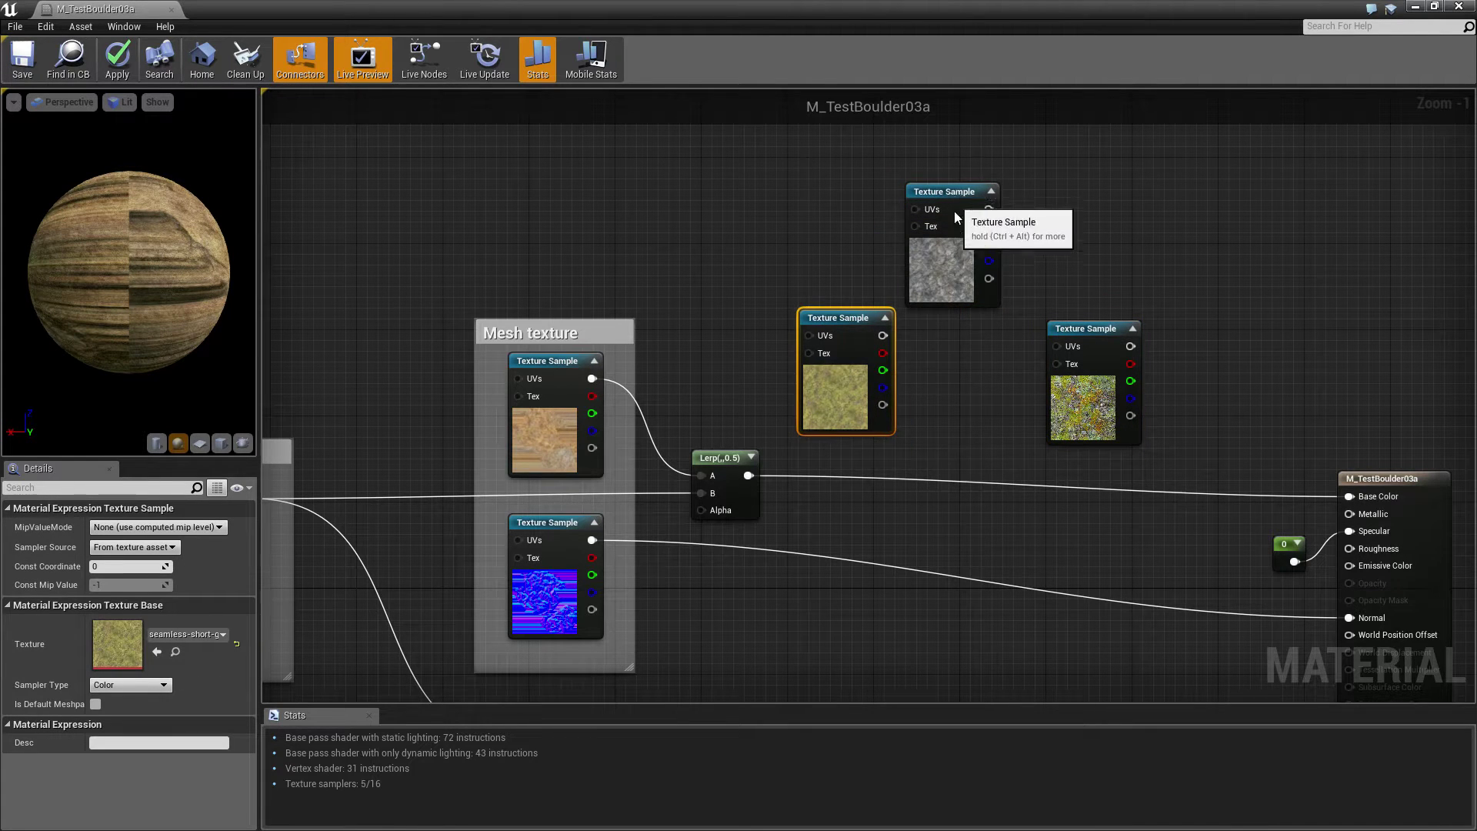
Feed the stone texture sample into the material's Base Color and save the material to update the boulders
{"action": "left_click_drag", "start_coordinate": [956, 218], "coordinate": [1349, 497]}
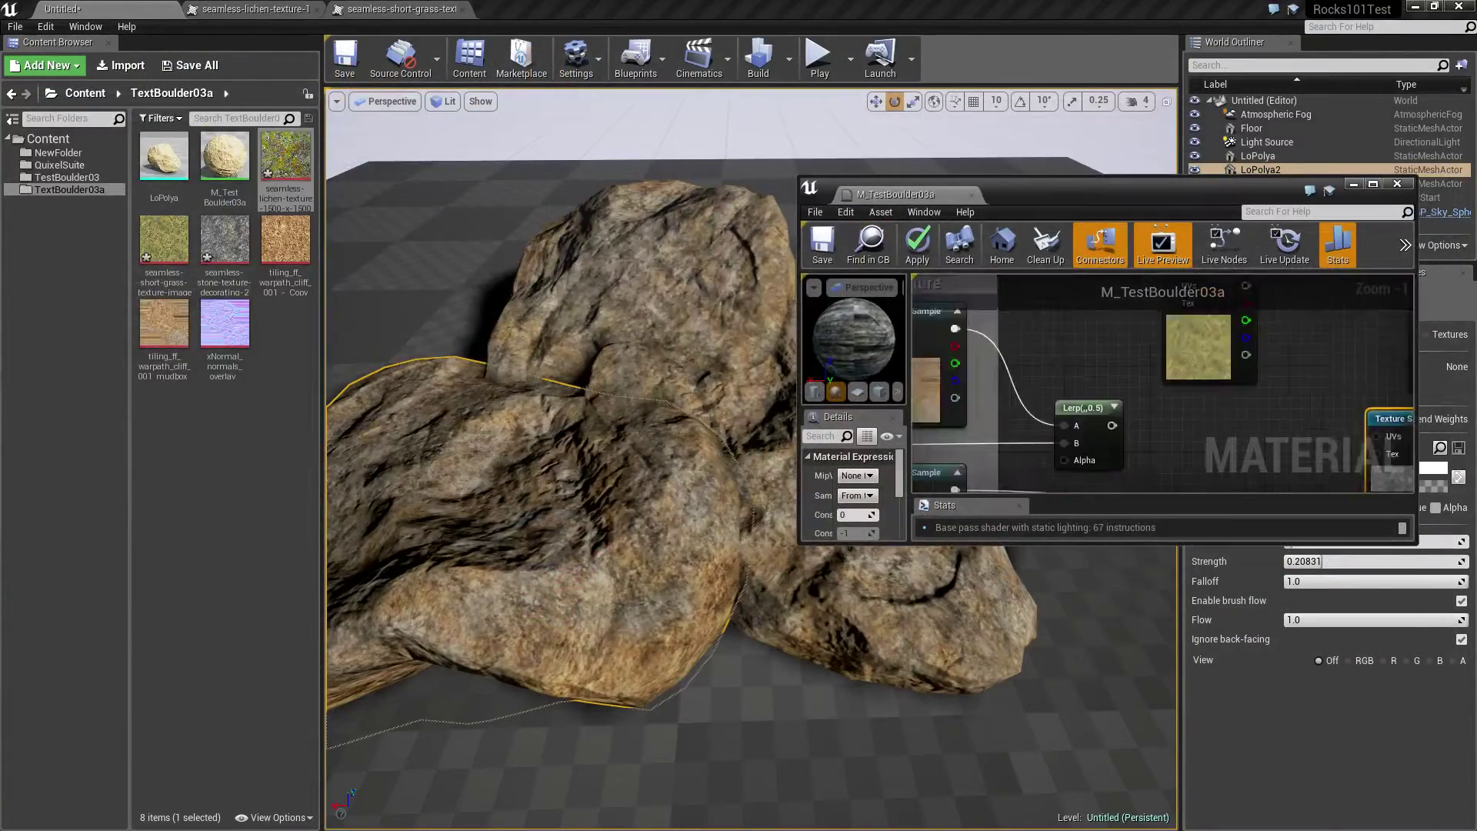
{"action": "right_click_drag", "start_coordinate": [1325, 488], "coordinate": [1045, 410]}
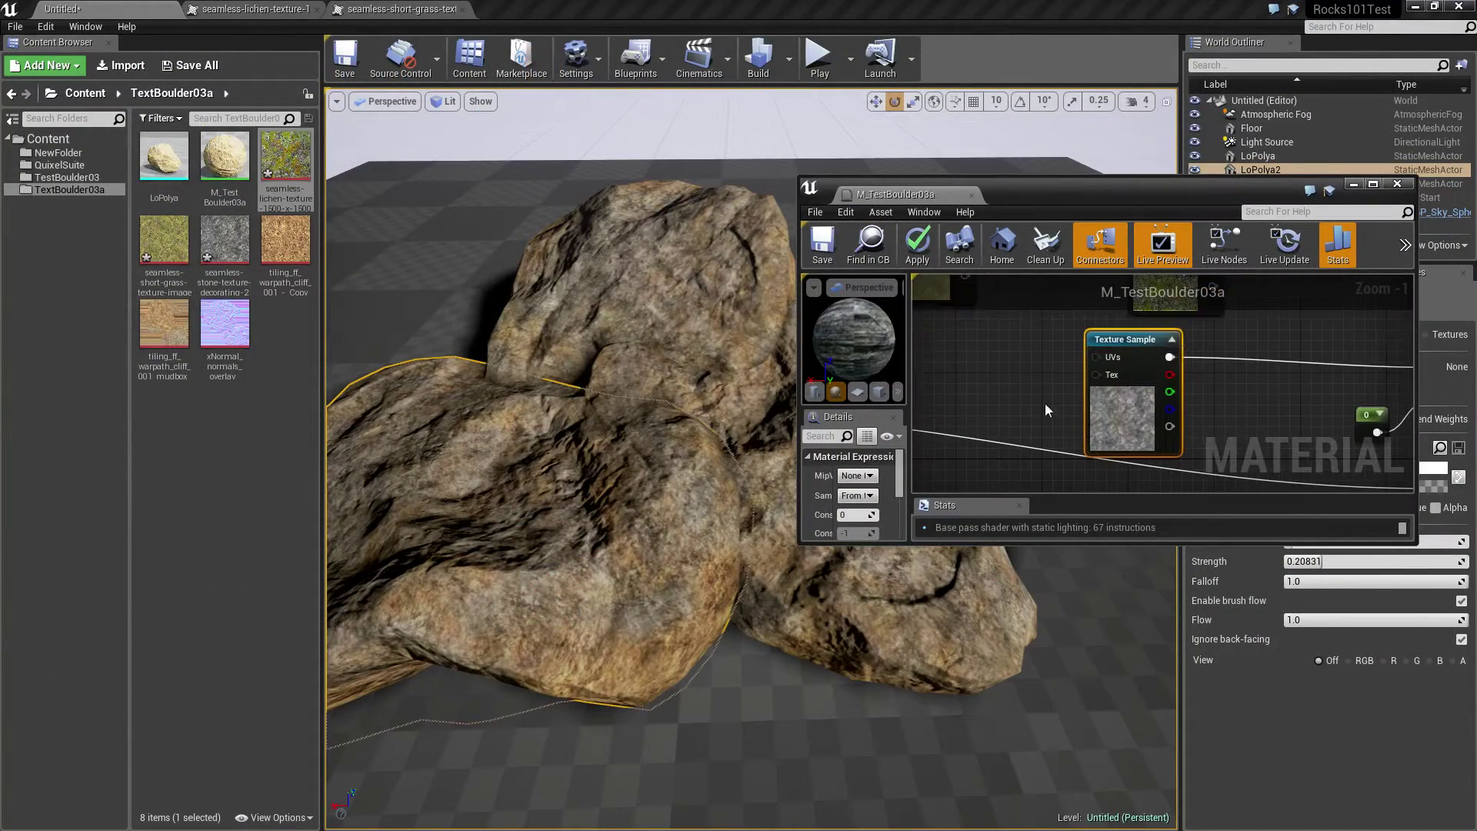
{"action": "left_click", "coordinate": [821, 245]}
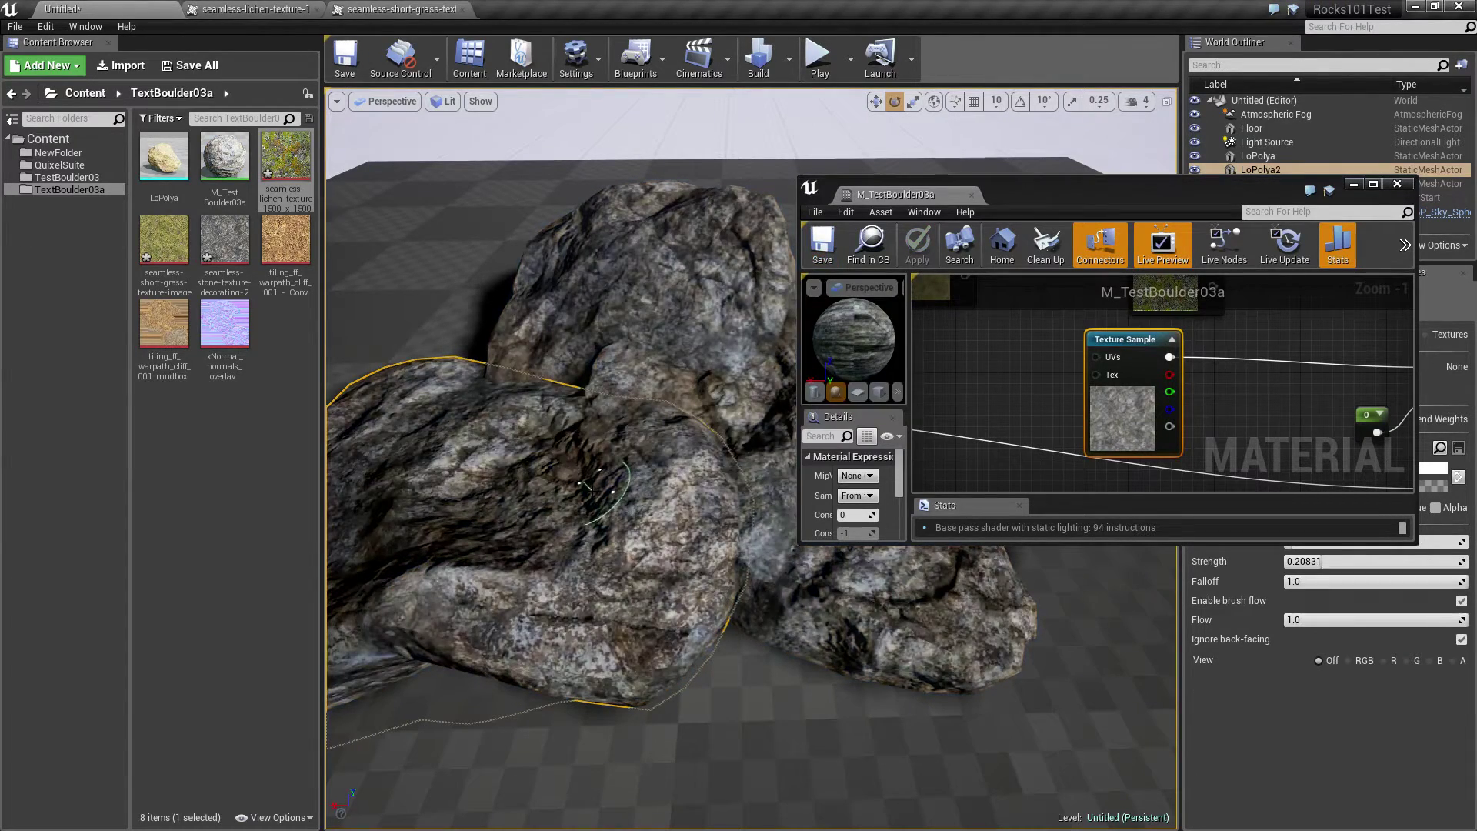
{"action": "mouse_move", "coordinate": [593, 490]}
{"action": "right_mouse_down"}
{"action": "mouse_move", "coordinate": [684, 489]}
{"action": "mouse_move", "coordinate": [647, 561]}
{"action": "mouse_move", "coordinate": [592, 508]}
{"action": "mouse_move", "coordinate": [615, 482]}
{"action": "mouse_move", "coordinate": [605, 454]}
{"action": "mouse_move", "coordinate": [624, 454]}
{"action": "mouse_move", "coordinate": [632, 523]}
{"action": "mouse_move", "coordinate": [663, 531]}
{"action": "mouse_move", "coordinate": [606, 472]}
{"action": "right_mouse_up"}
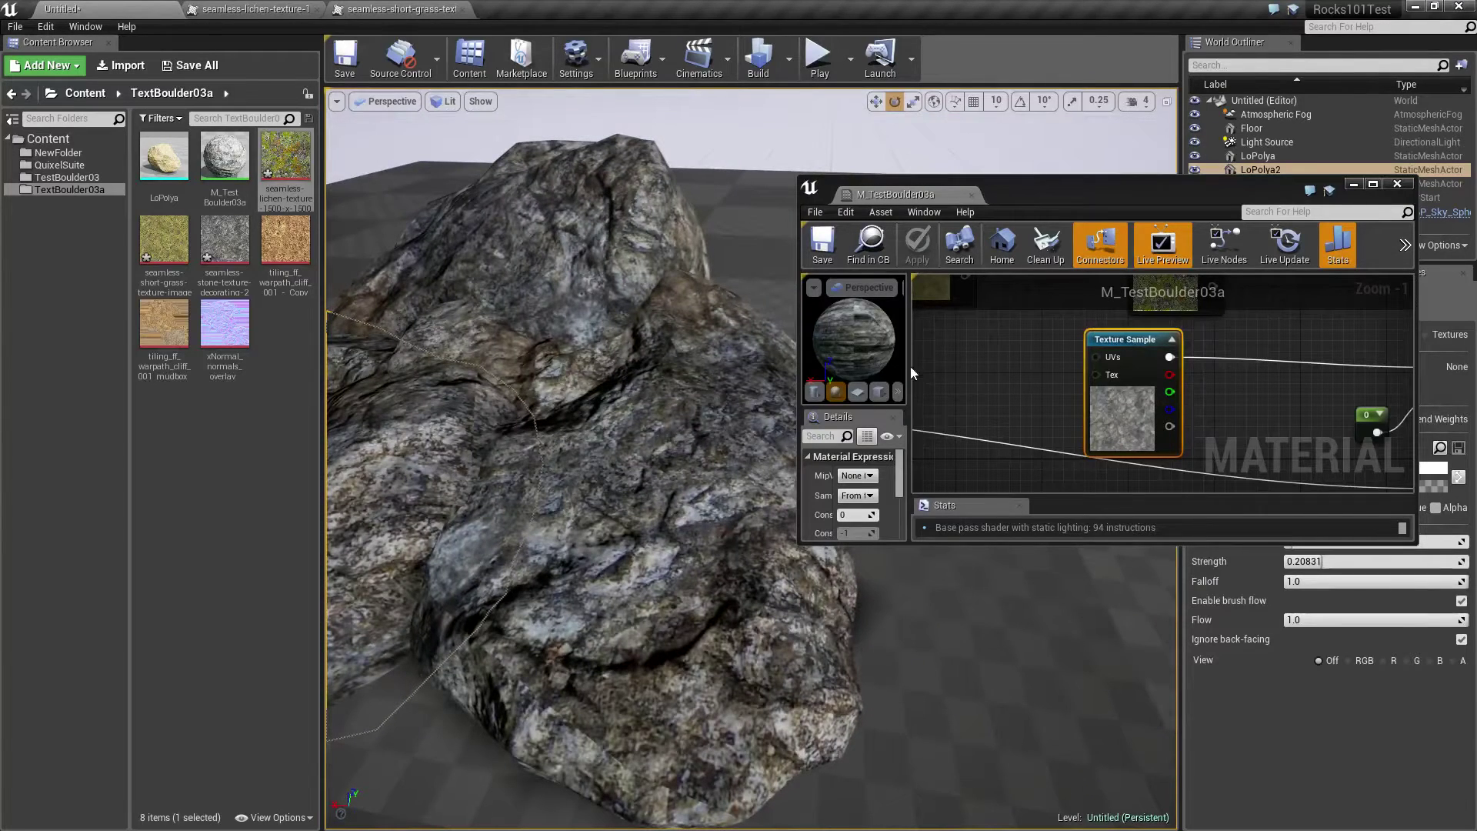
Add a TexCoord node and a Multiply node, and chain them into the stone sample's UVs input
{"action": "right_click_drag", "start_coordinate": [960, 368], "coordinate": [1098, 368]}
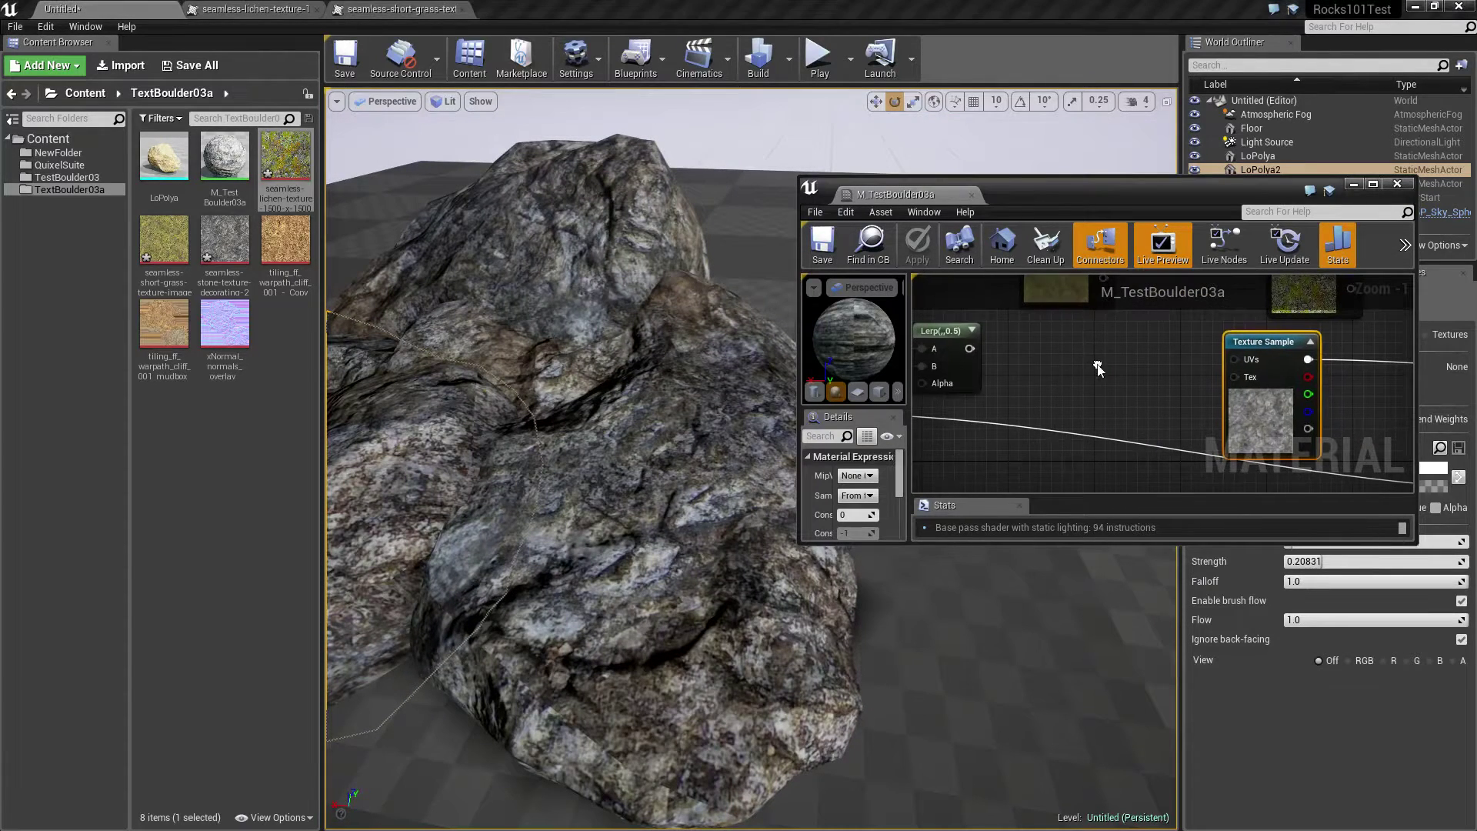
{"action": "key", "text": "u"}
{"action": "left_click", "coordinate": [1041, 350]}
{"action": "key", "text": "m"}
{"action": "left_click", "coordinate": [1158, 385]}
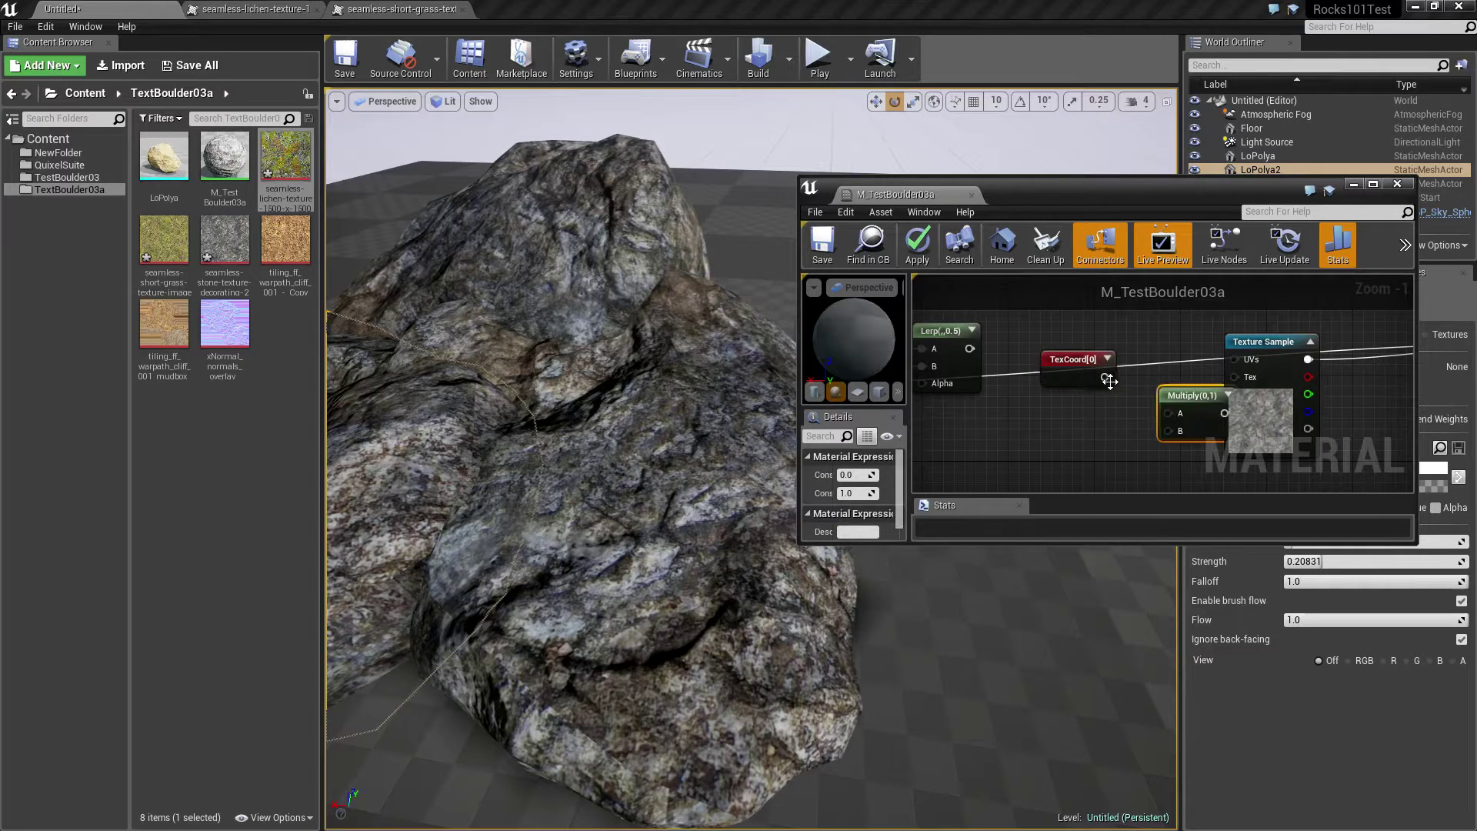
{"action": "left_click_drag", "start_coordinate": [1105, 378], "coordinate": [1248, 364]}
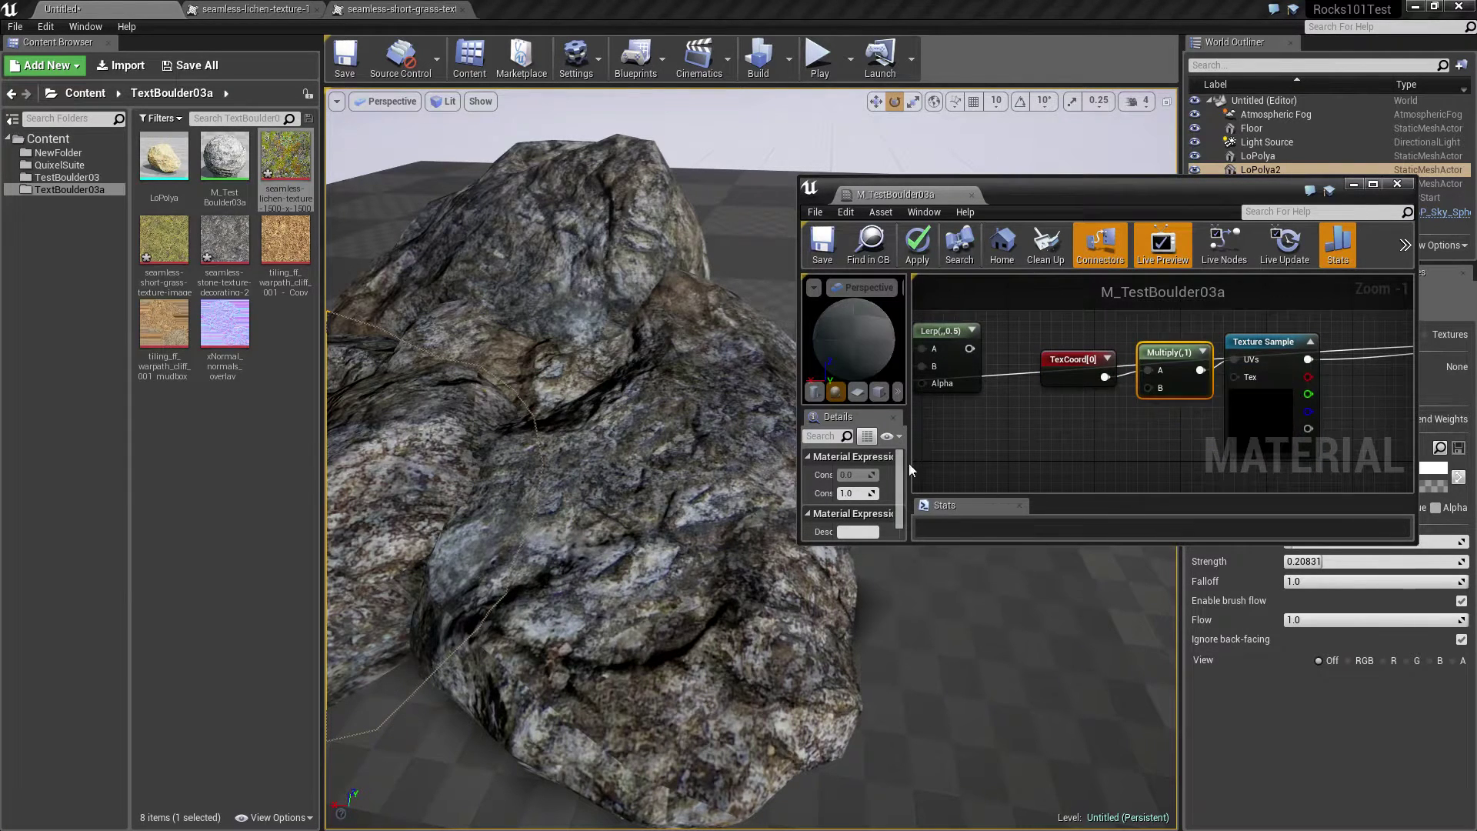
Set the Multiply node's B constant to 3 and save the material
{"action": "left_click", "coordinate": [857, 492]}
{"action": "type", "text": "3"}
{"action": "key", "text": "Return"}
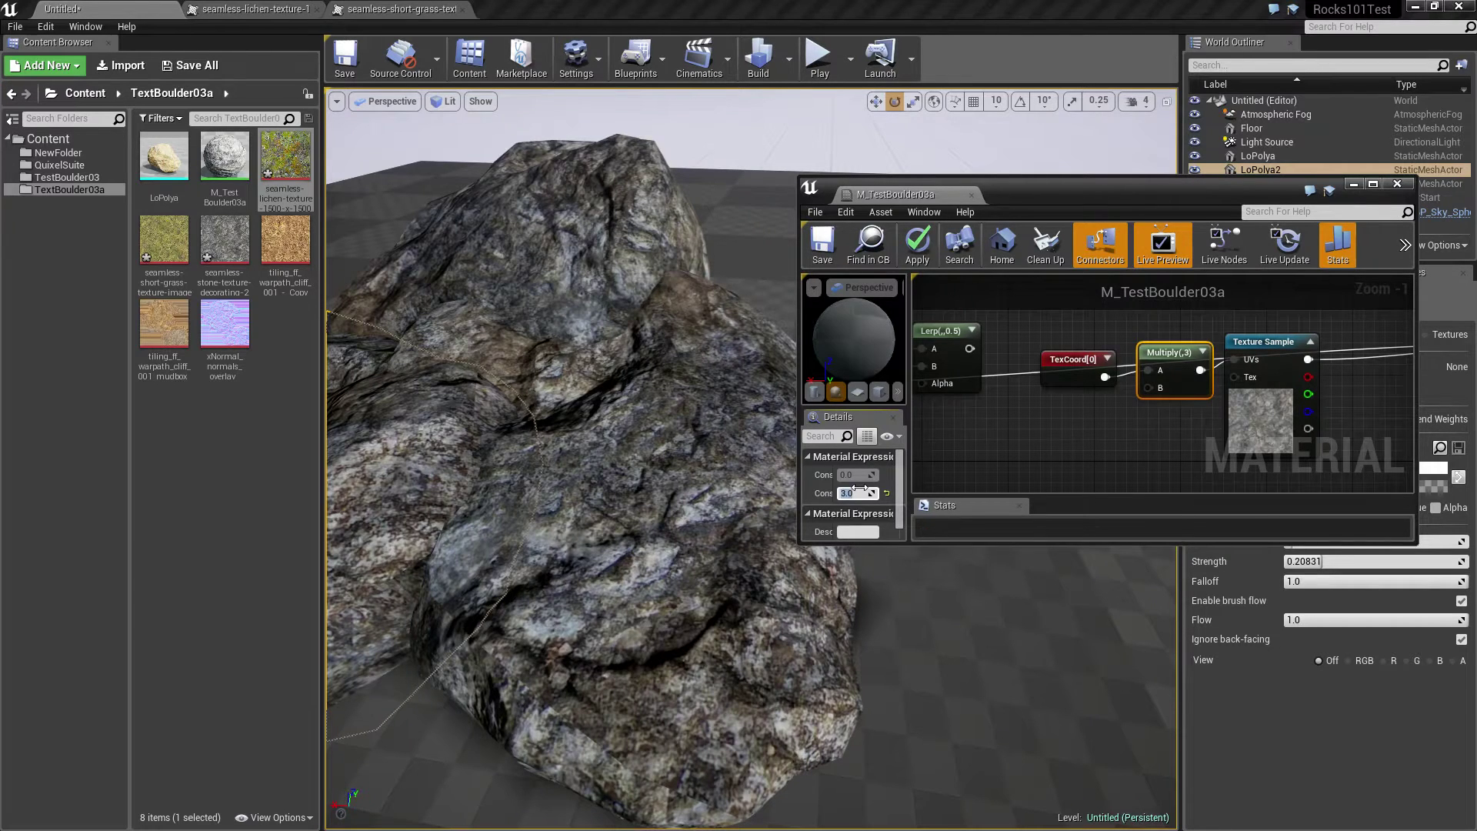
{"action": "left_click", "coordinate": [833, 254]}
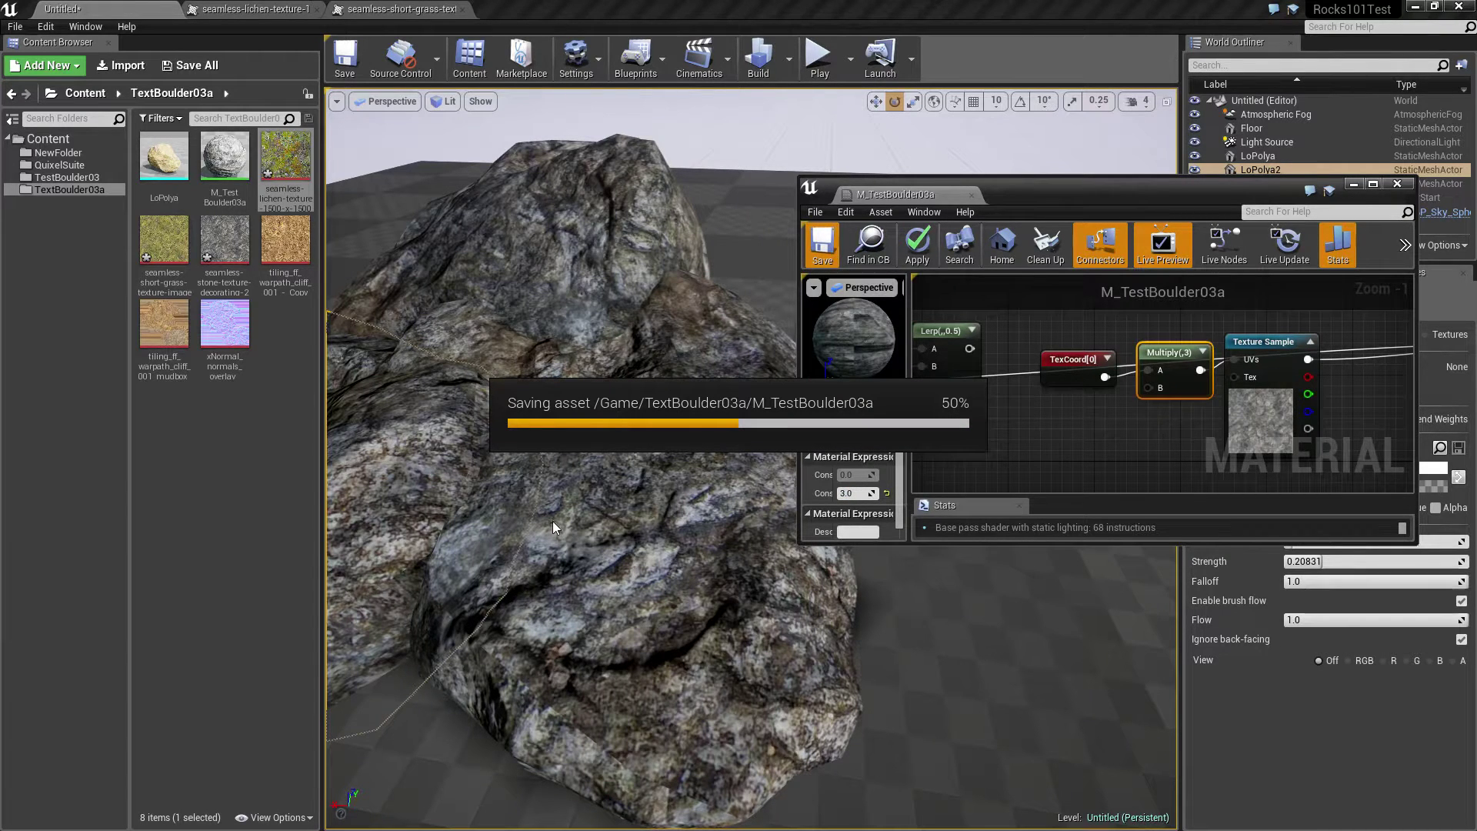
Switch the level viewport to immersive mode and inspect the stone tiling on the boulders from close up and farther away
{"action": "key", "text": "F11"}
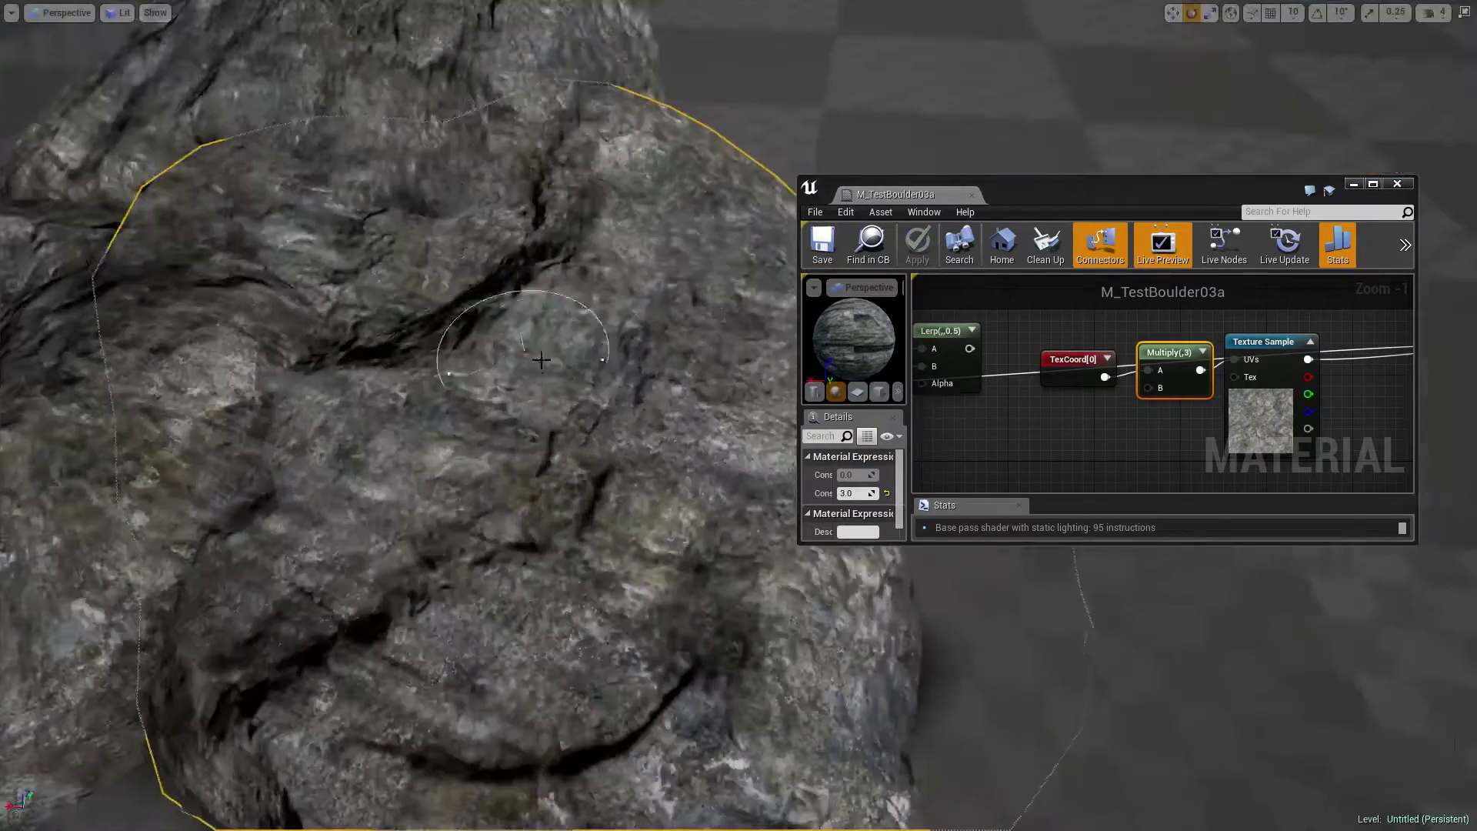
{"action": "right_click_drag", "start_coordinate": [508, 422], "coordinate": [423, 338]}
{"action": "right_click_drag", "start_coordinate": [727, 483], "coordinate": [1051, 149]}
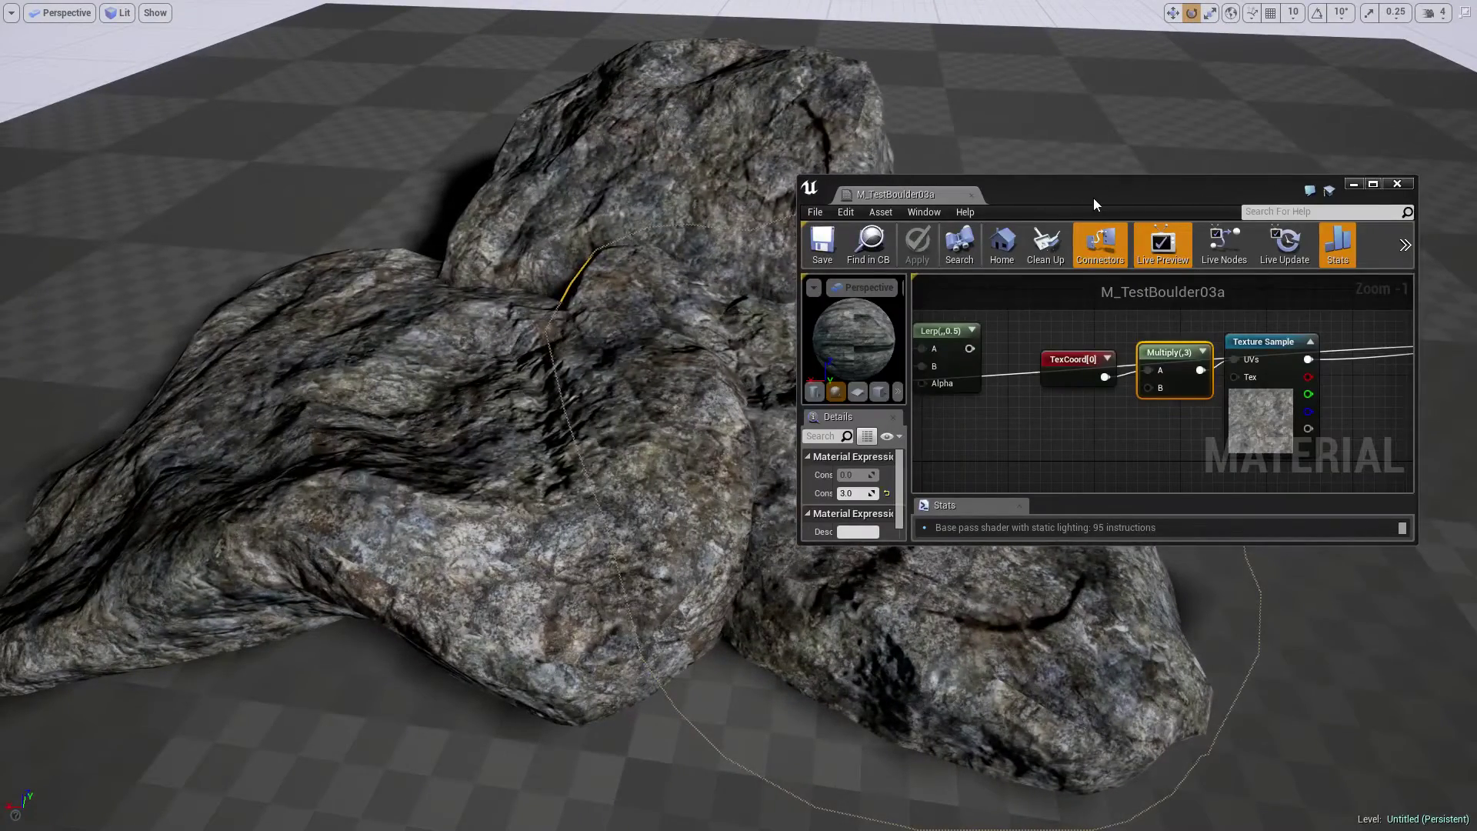
Maximize the floating material editor and bring the nodes between the mesh textures and the material output into view
{"action": "left_click_drag", "start_coordinate": [1094, 205], "coordinate": [523, 2]}
{"action": "right_click_drag", "start_coordinate": [543, 388], "coordinate": [765, 615]}
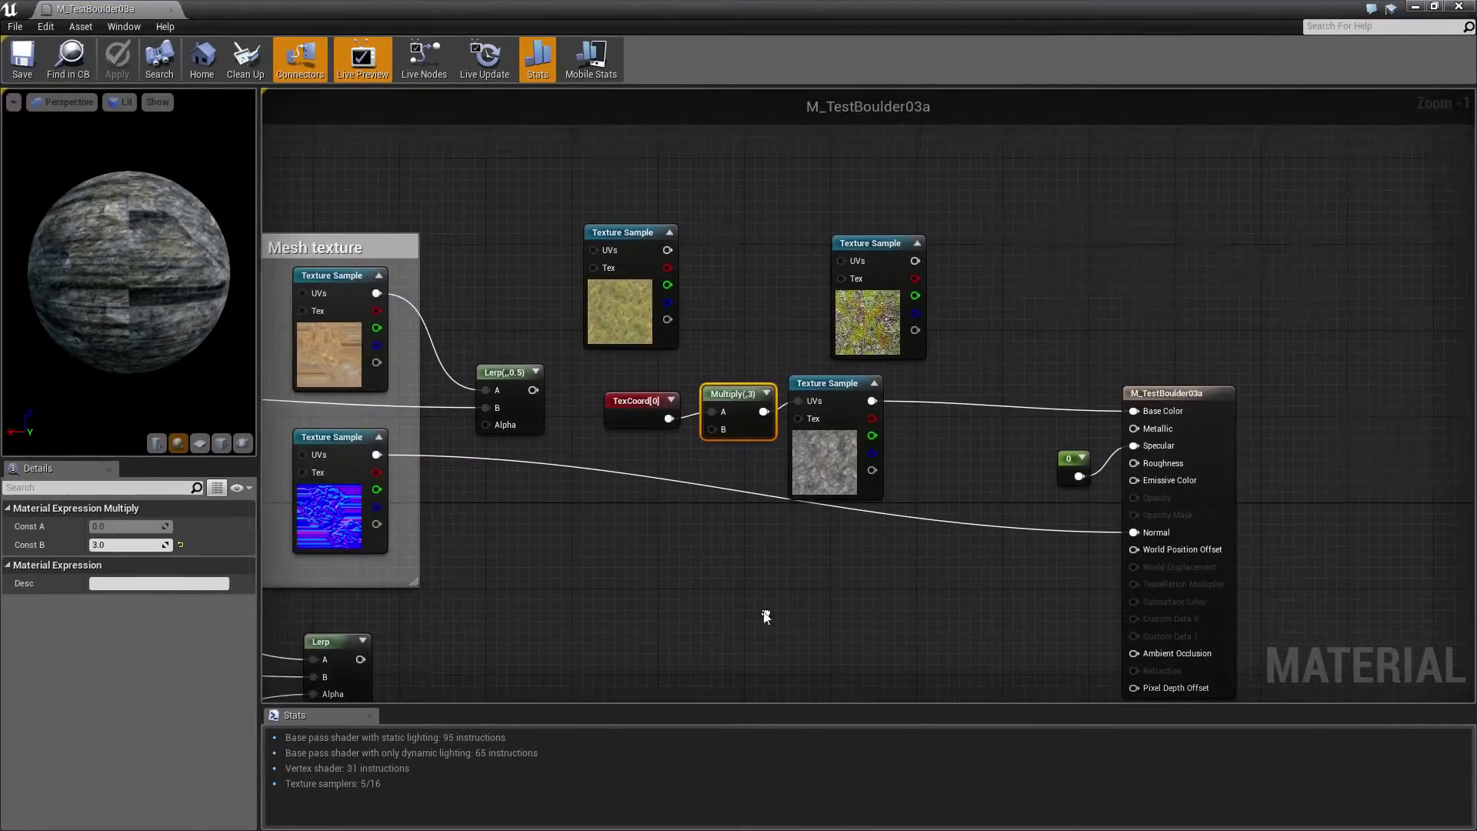
{"action": "right_click_drag", "start_coordinate": [458, 440], "coordinate": [1309, 175]}
{"action": "right_click_drag", "start_coordinate": [1068, 284], "coordinate": [622, 633]}
{"action": "right_click_drag", "start_coordinate": [984, 572], "coordinate": [657, 545]}
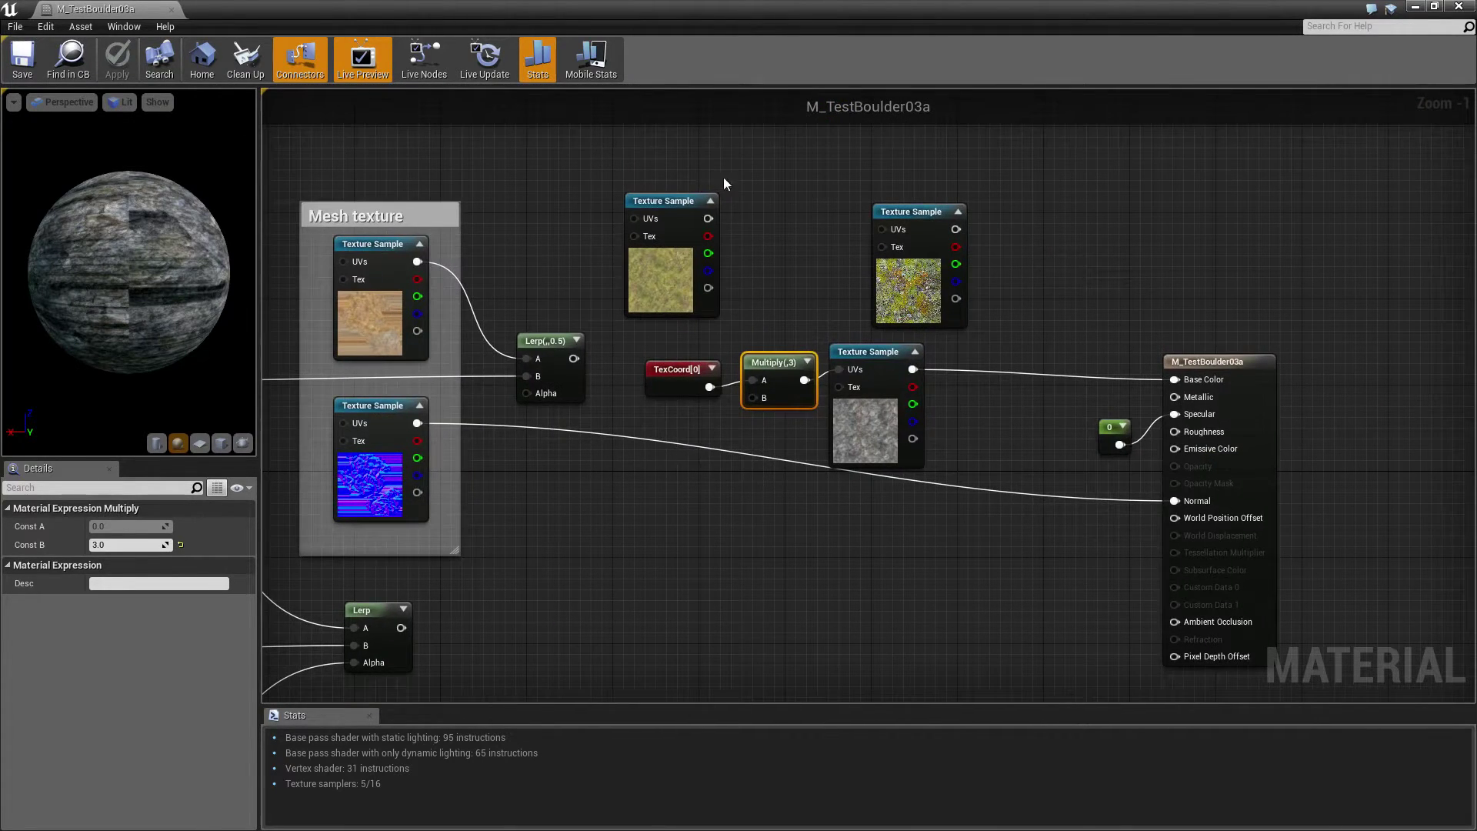
{"action": "right_click", "coordinate": [768, 582]}
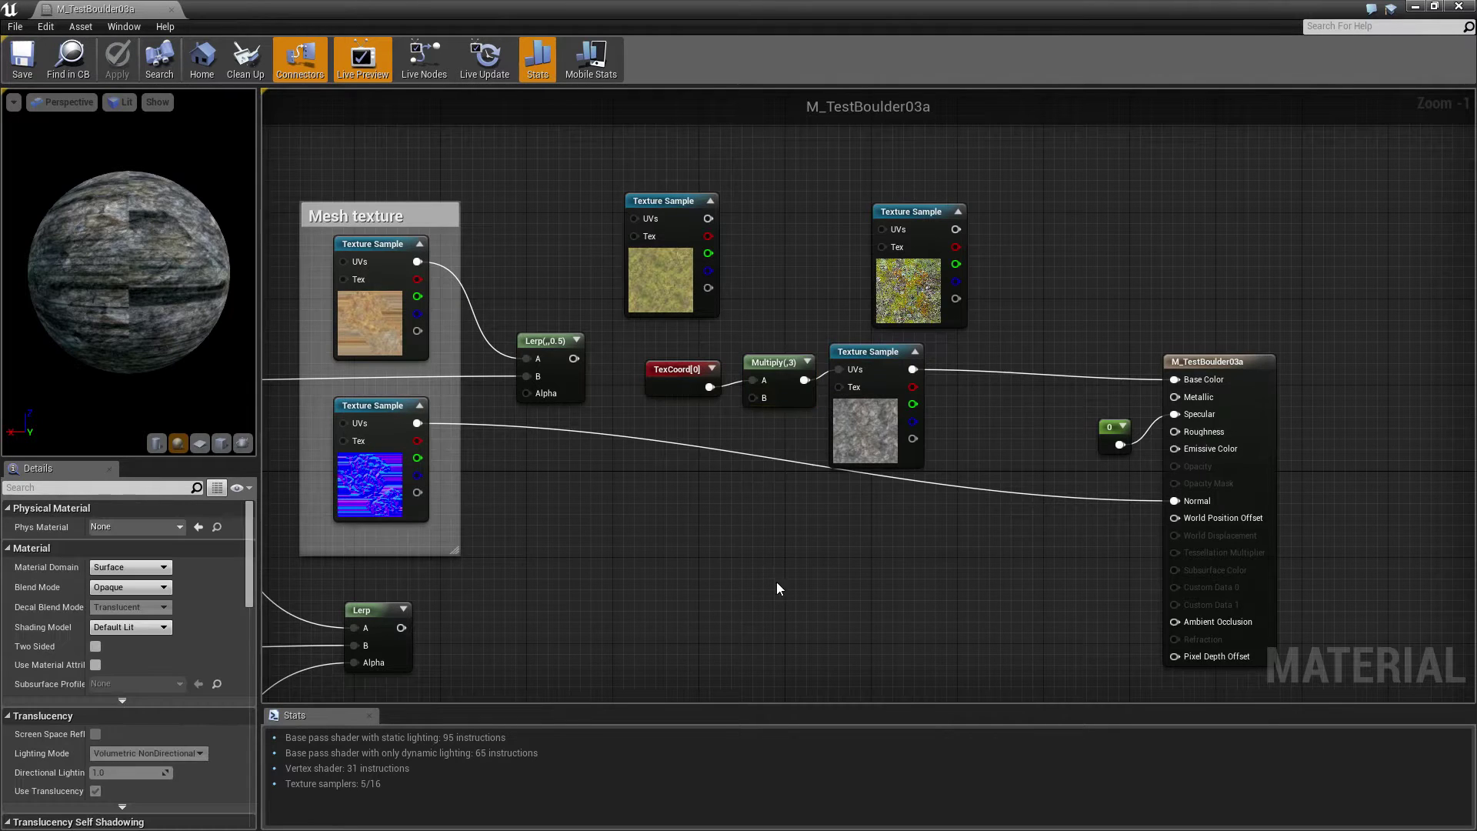
{"action": "type", "text": "wo"}
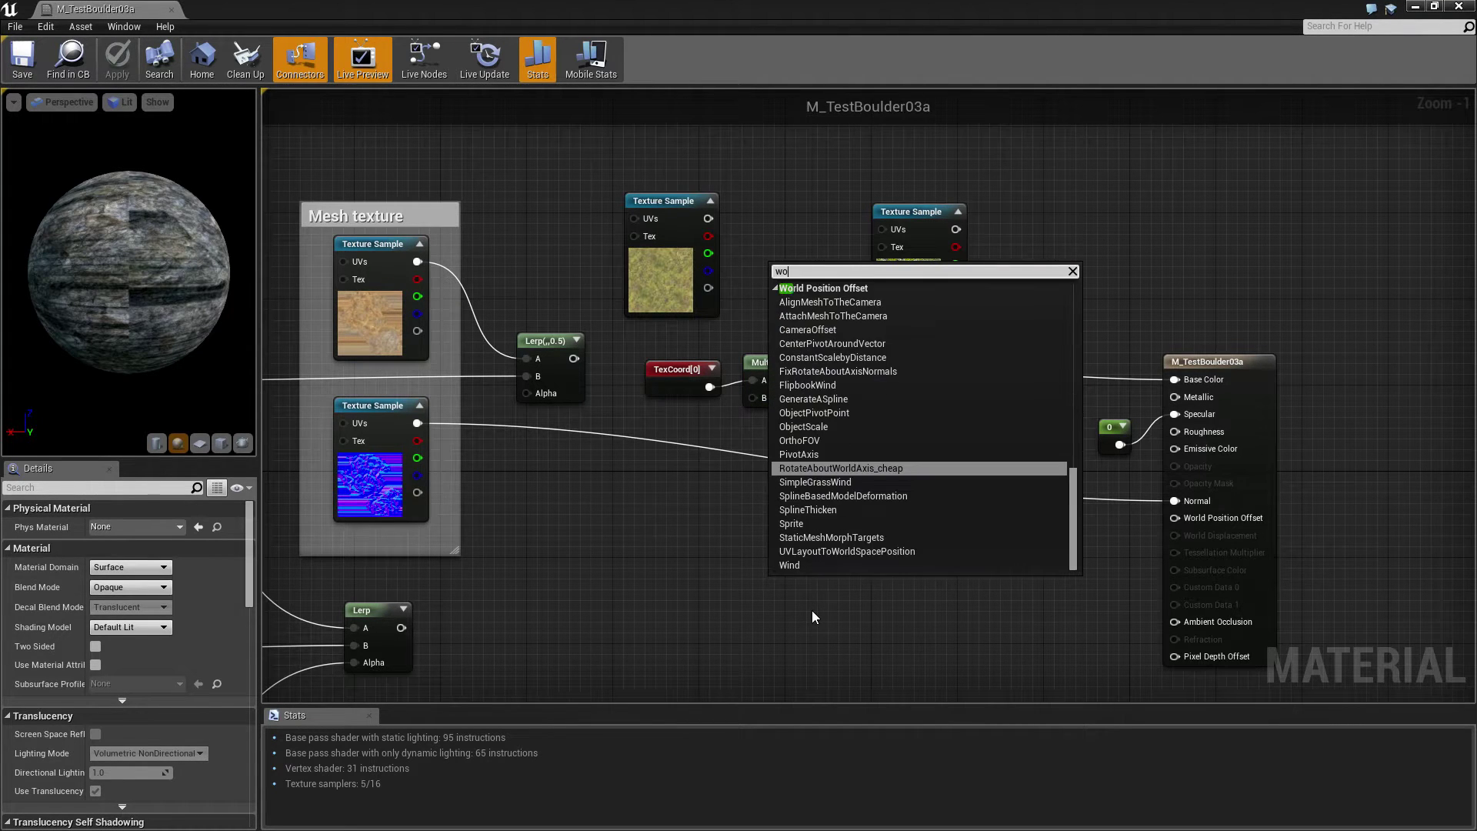
{"action": "type", "text": "rld blend"}
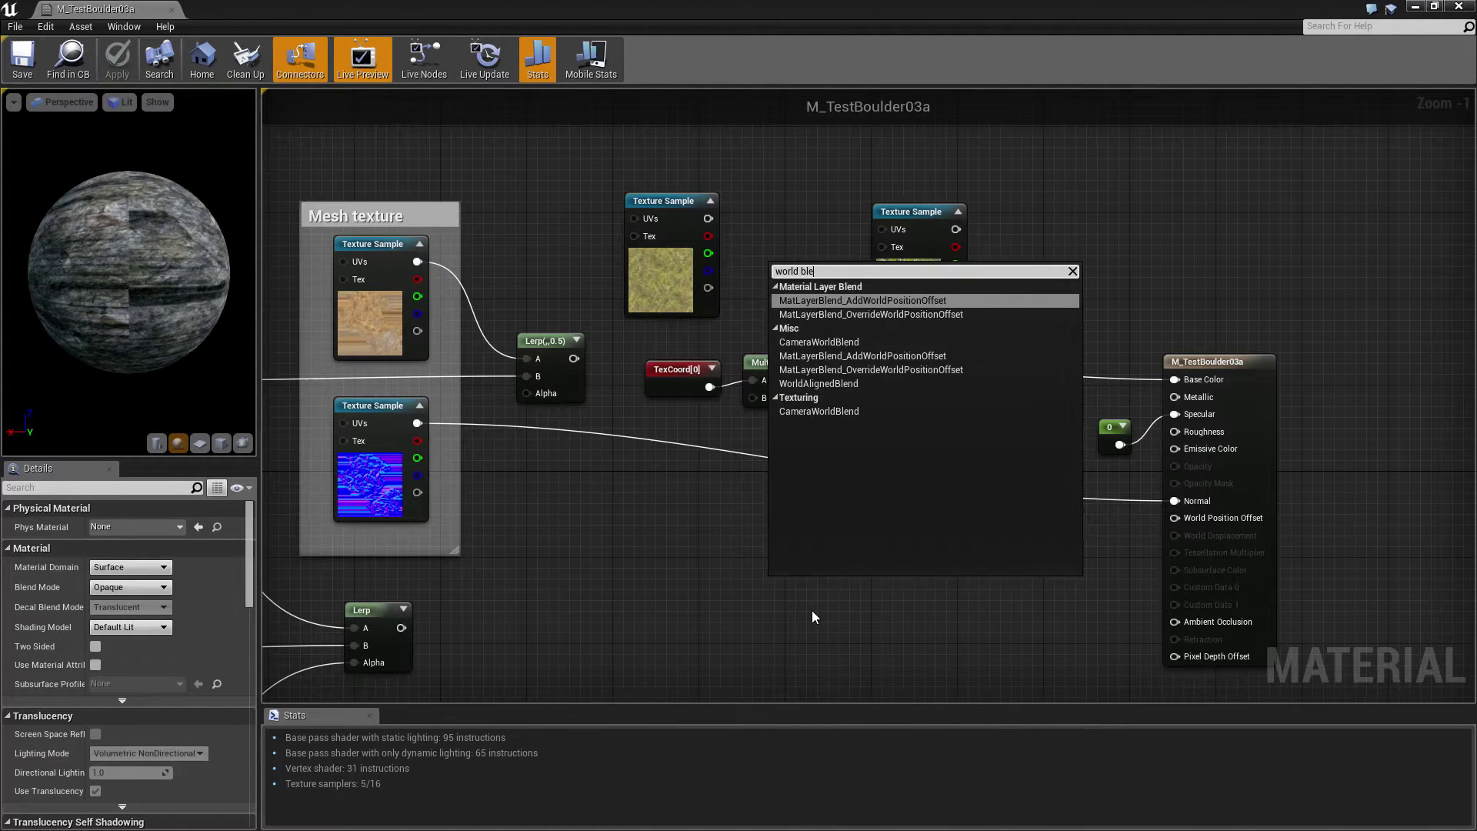
{"action": "left_click", "coordinate": [800, 271]}
{"action": "key", "text": "BackSpace"}
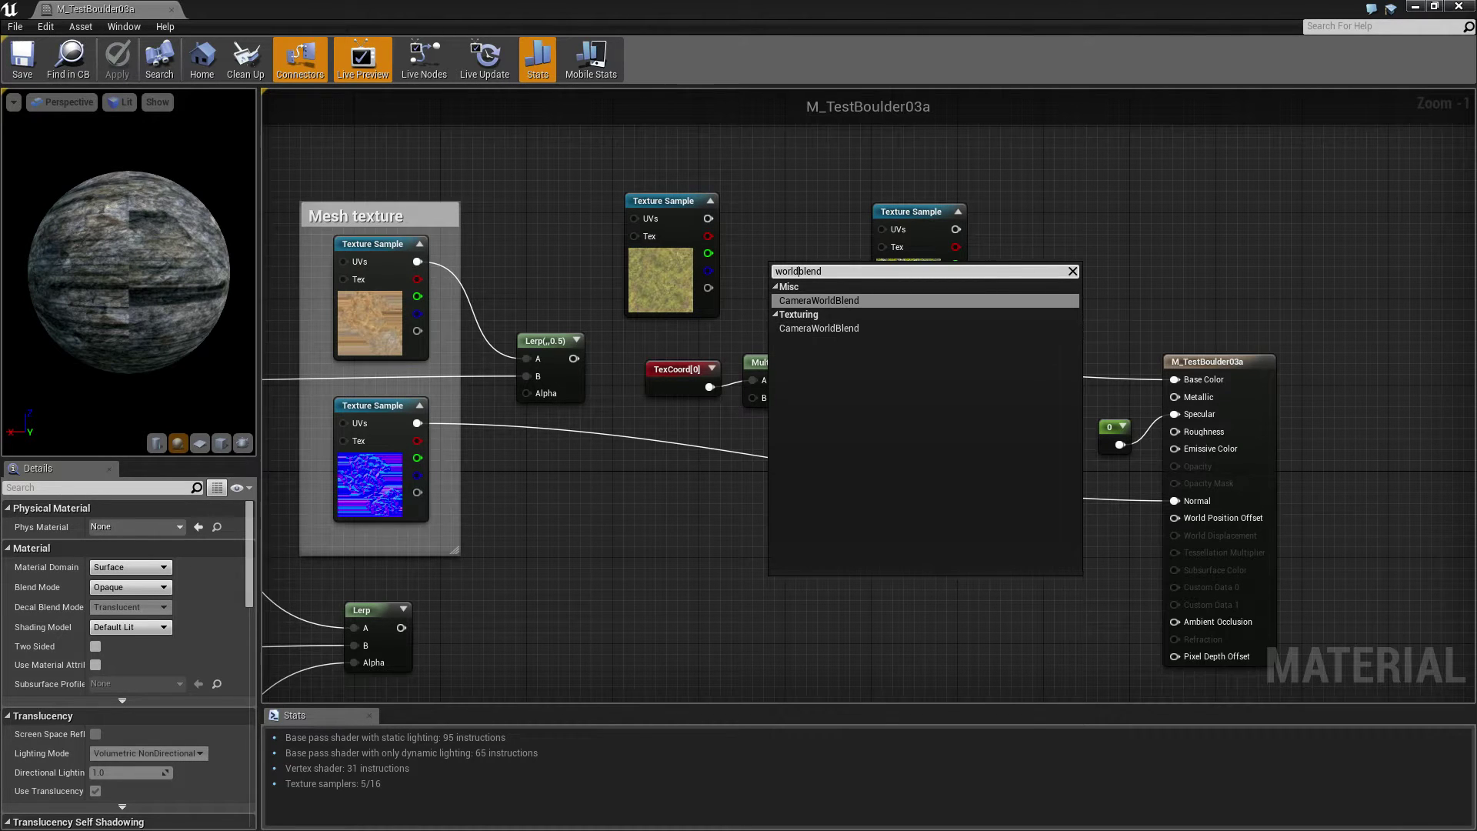
{"action": "key", "text": "Escape"}
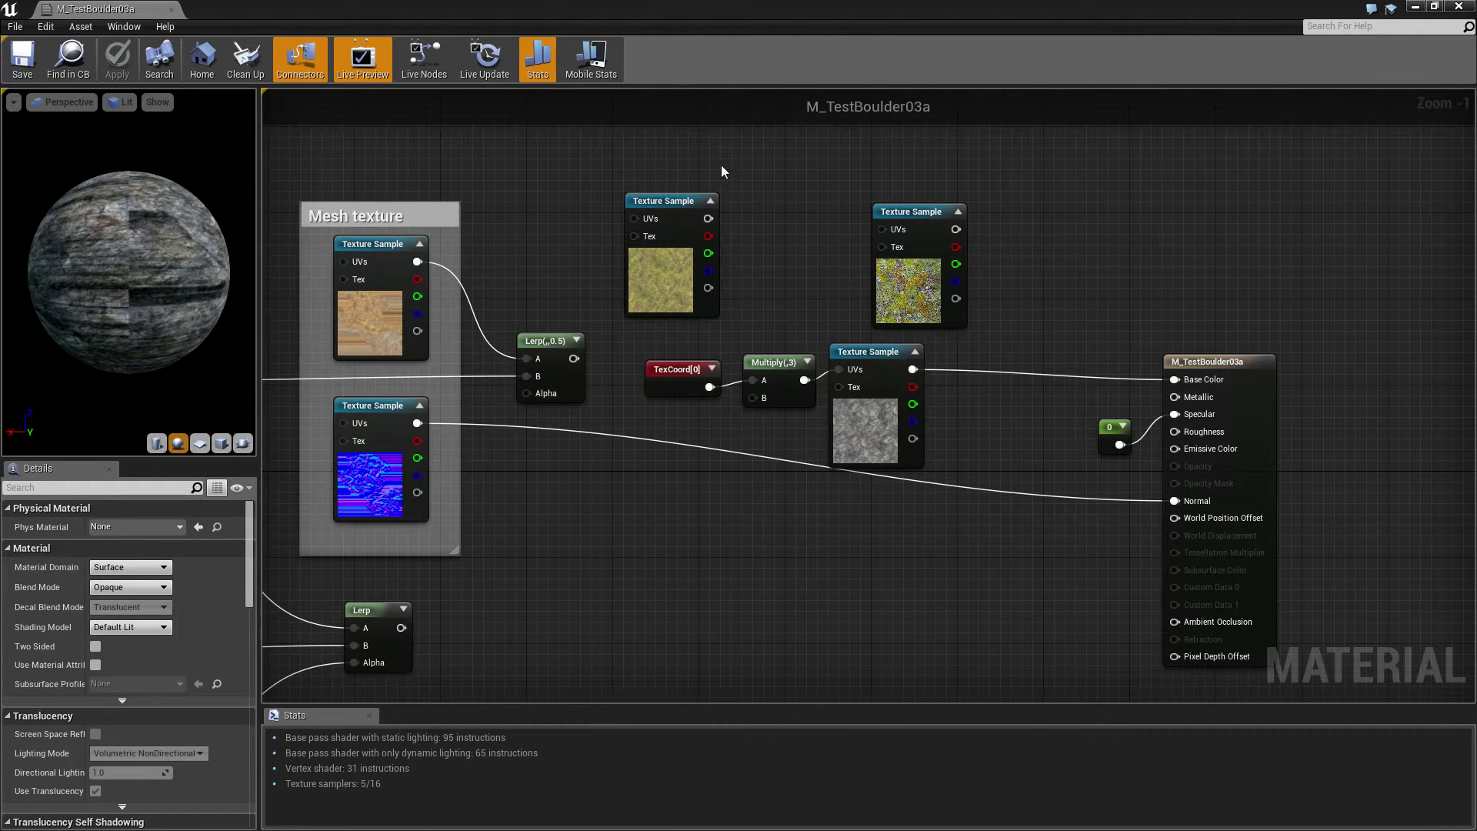
Add a WorldAlignedBlend function node in the free space below the stone texture sample
{"action": "right_click", "coordinate": [788, 543]}
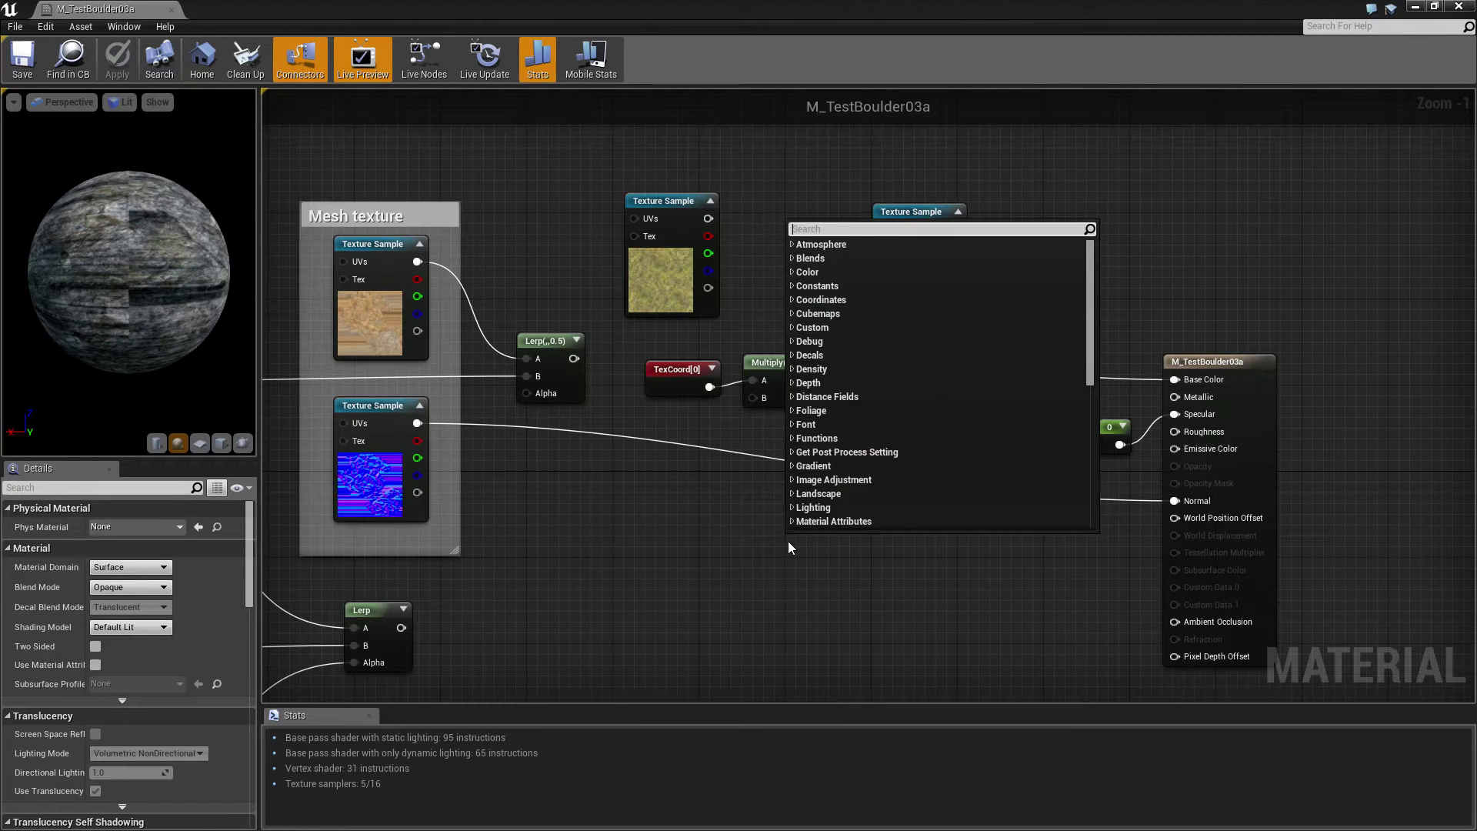
{"action": "type", "text": "worldali"}
{"action": "key", "text": "Return"}
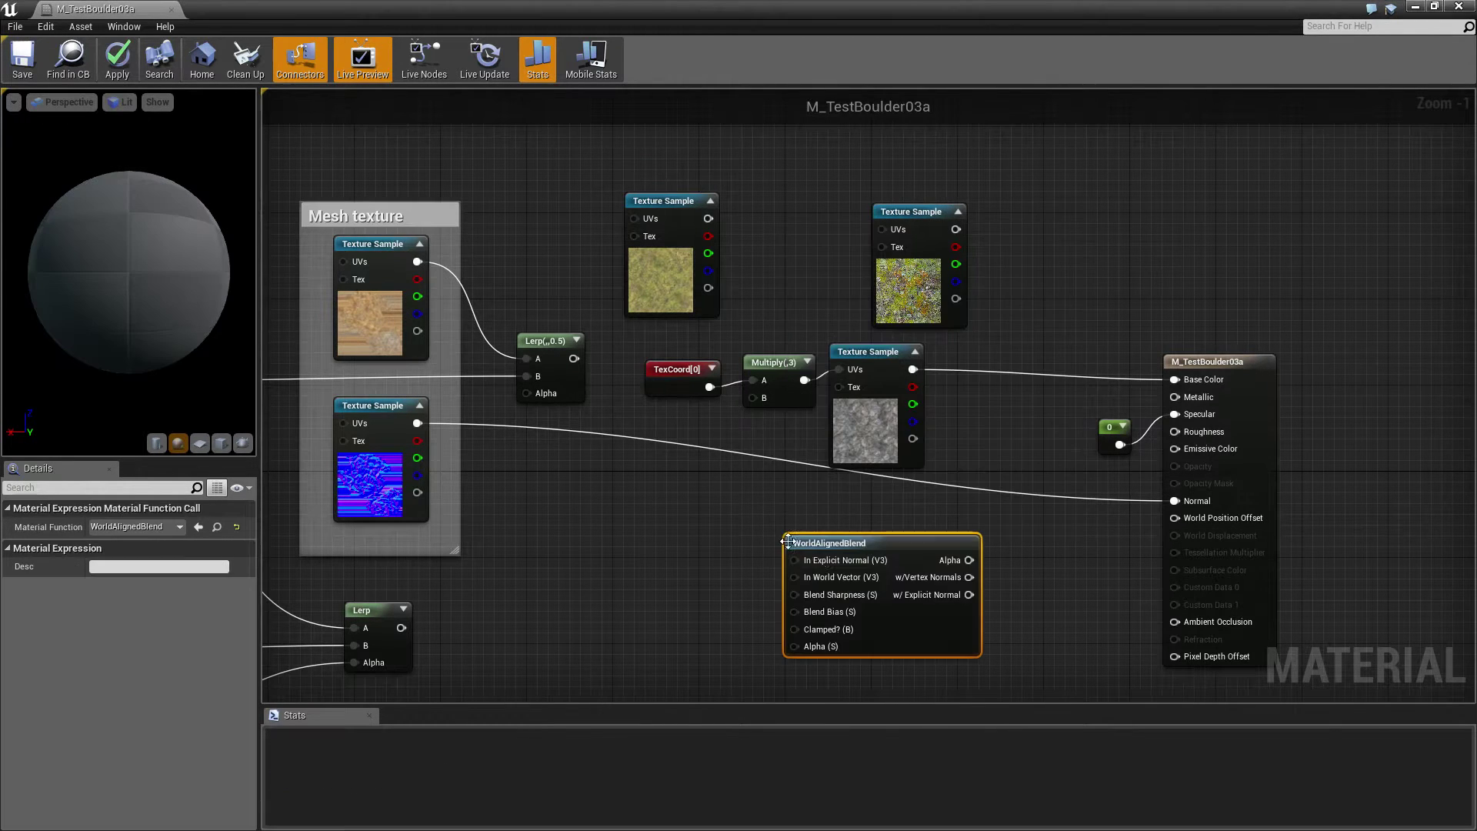
{"action": "left_click_drag", "start_coordinate": [846, 544], "coordinate": [880, 545]}
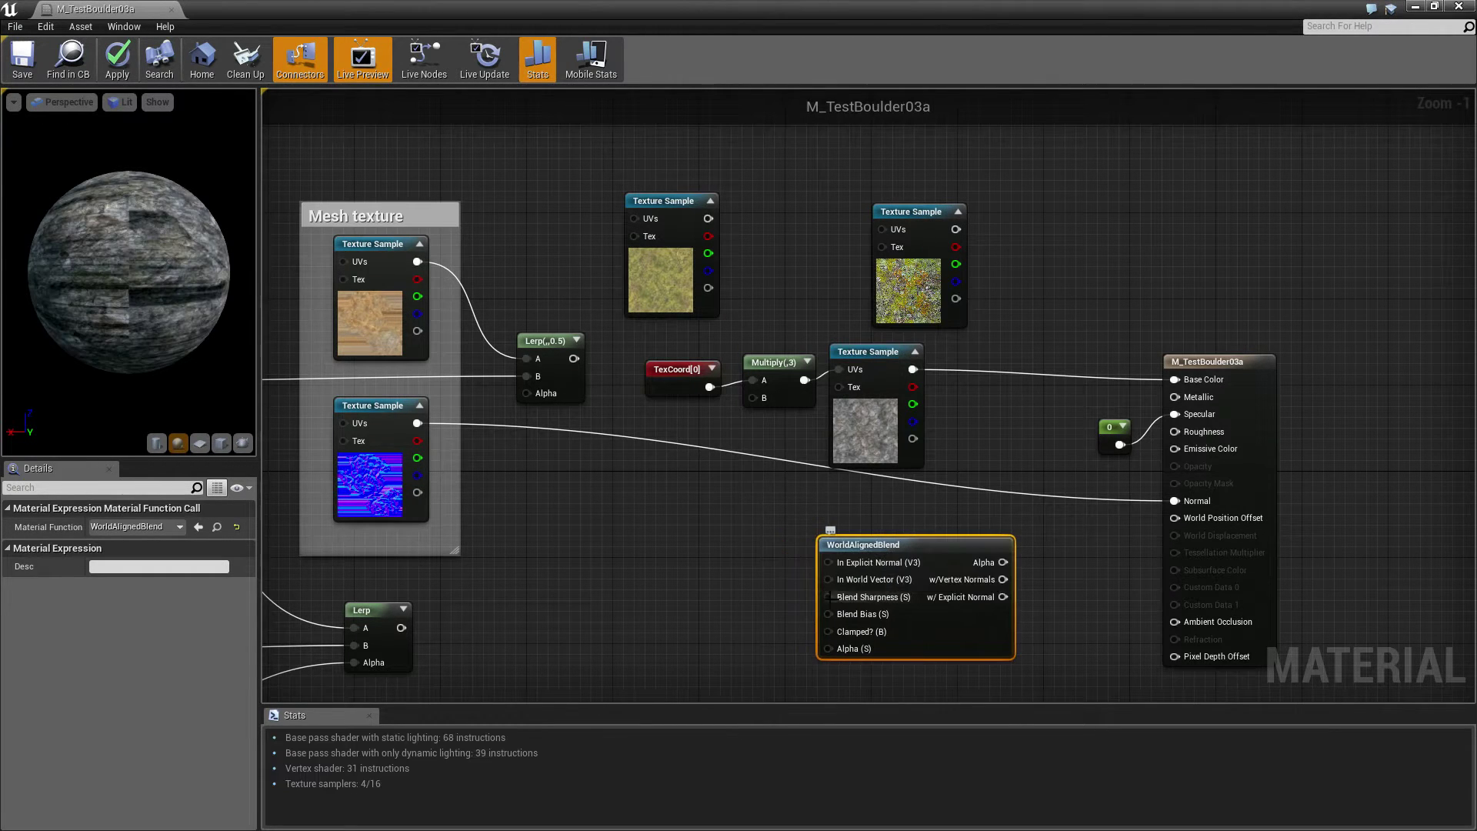
Add two constants beside WorldAlignedBlend and connect them to its Blend Sharpness and Blend Bias inputs
{"action": "key", "text": "1"}
{"action": "left_click", "coordinate": [732, 569]}
{"action": "key", "text": "1"}
{"action": "left_click", "coordinate": [731, 633]}
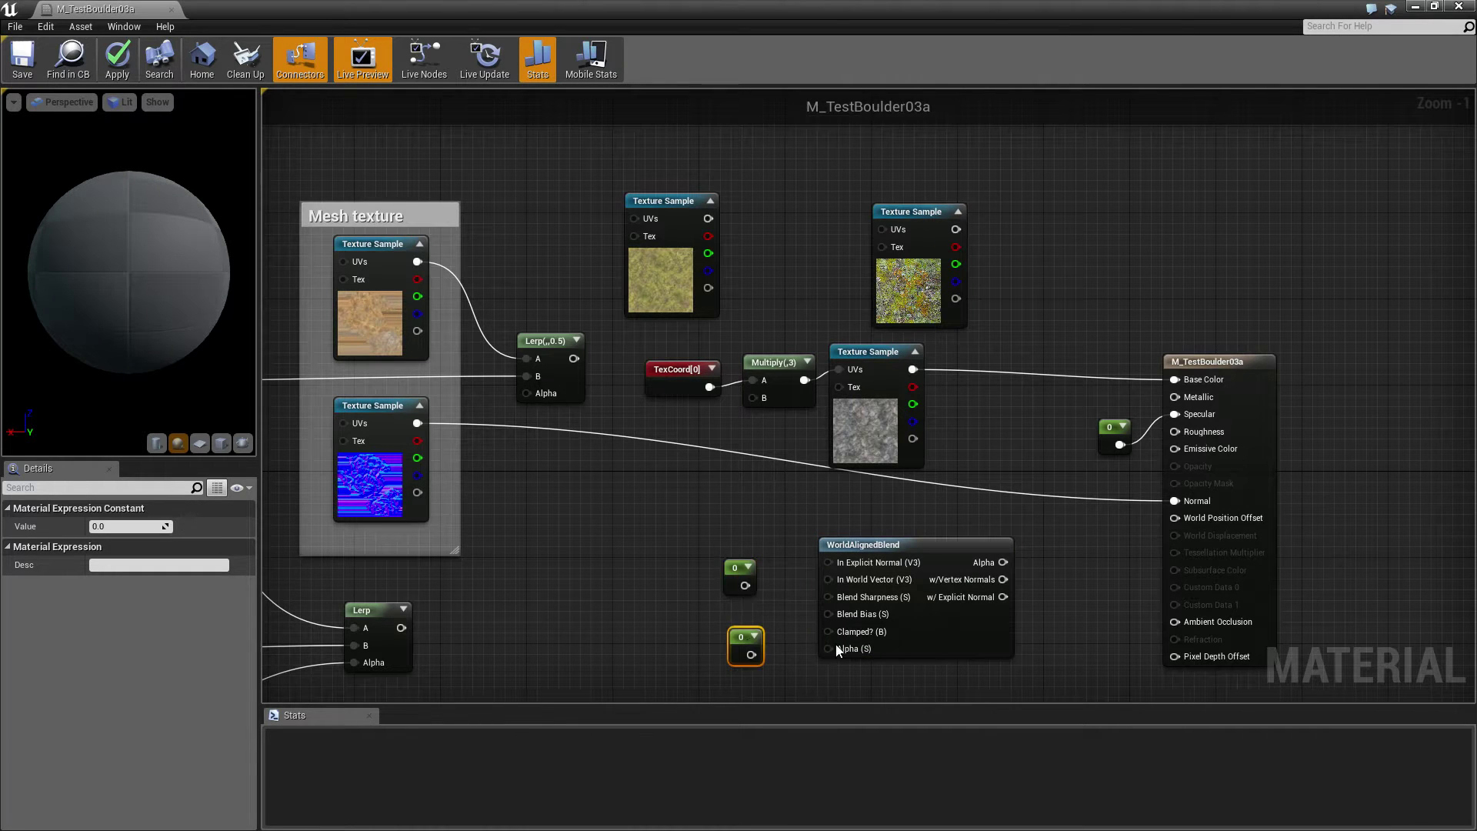
{"action": "left_click_drag", "start_coordinate": [739, 642], "coordinate": [852, 604]}
{"action": "left_click_drag", "start_coordinate": [743, 628], "coordinate": [825, 614]}
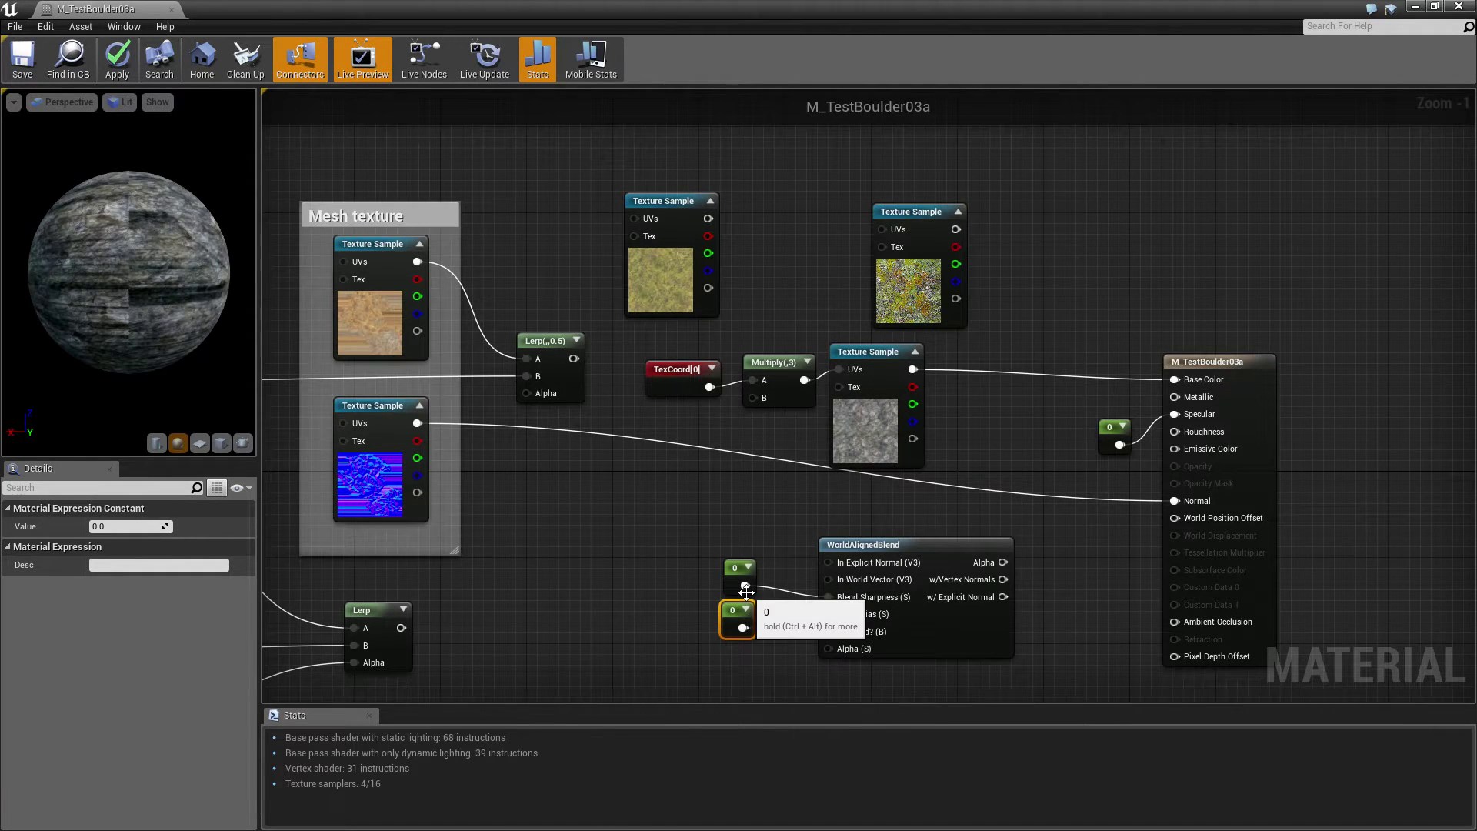
Start previewing the WorldAlignedBlend node and set its Blend Sharpness constant to 1
{"action": "left_click", "coordinate": [914, 546]}
{"action": "right_click", "coordinate": [914, 546]}
{"action": "left_click", "coordinate": [935, 556]}
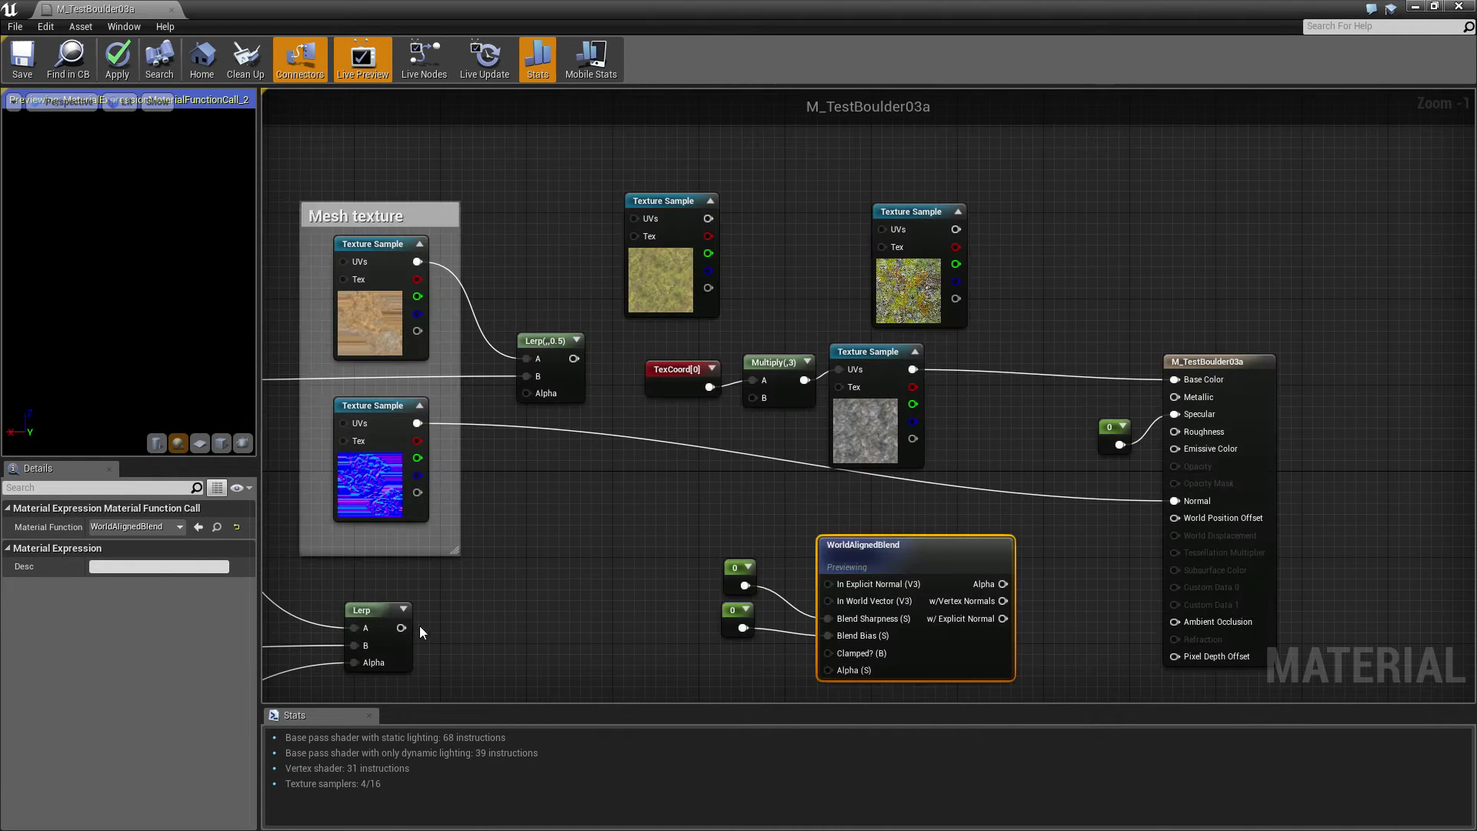
{"action": "left_click", "coordinate": [737, 589]}
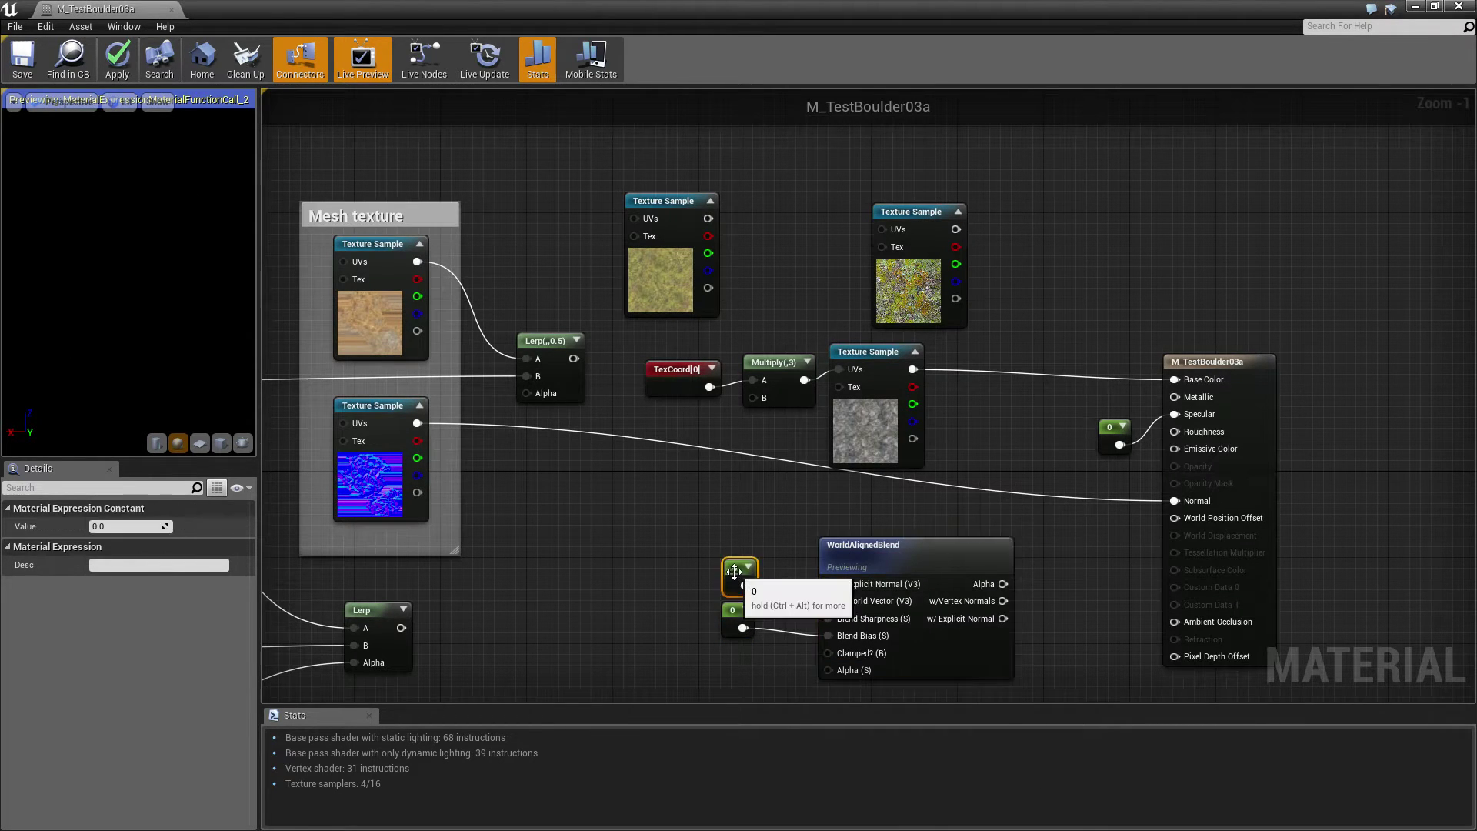
{"action": "type", "text": "1"}
{"action": "key", "text": "Return"}
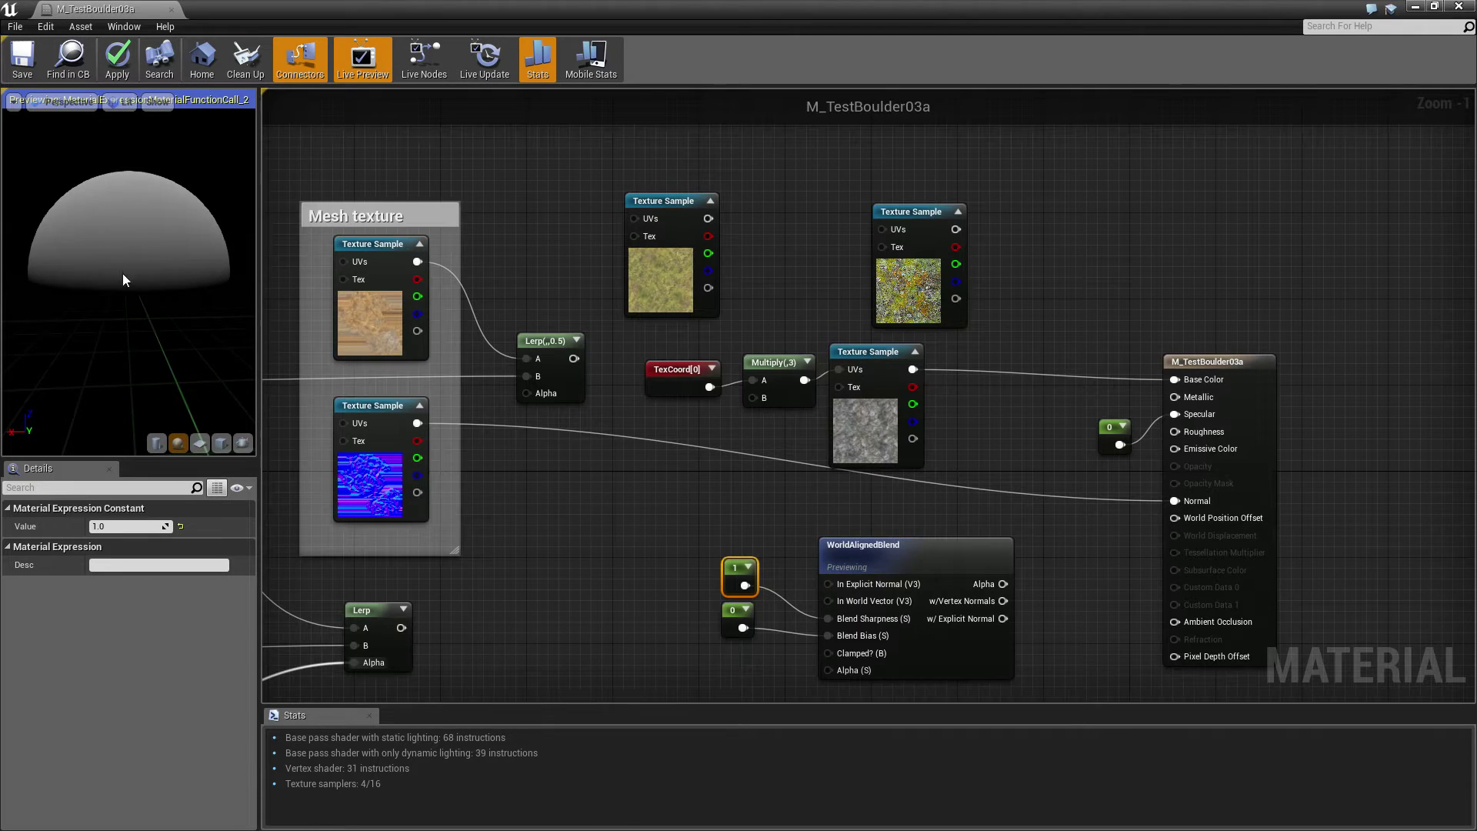
Try a Blend Bias constant of 1 and change it to -1
{"action": "left_click", "coordinate": [734, 616]}
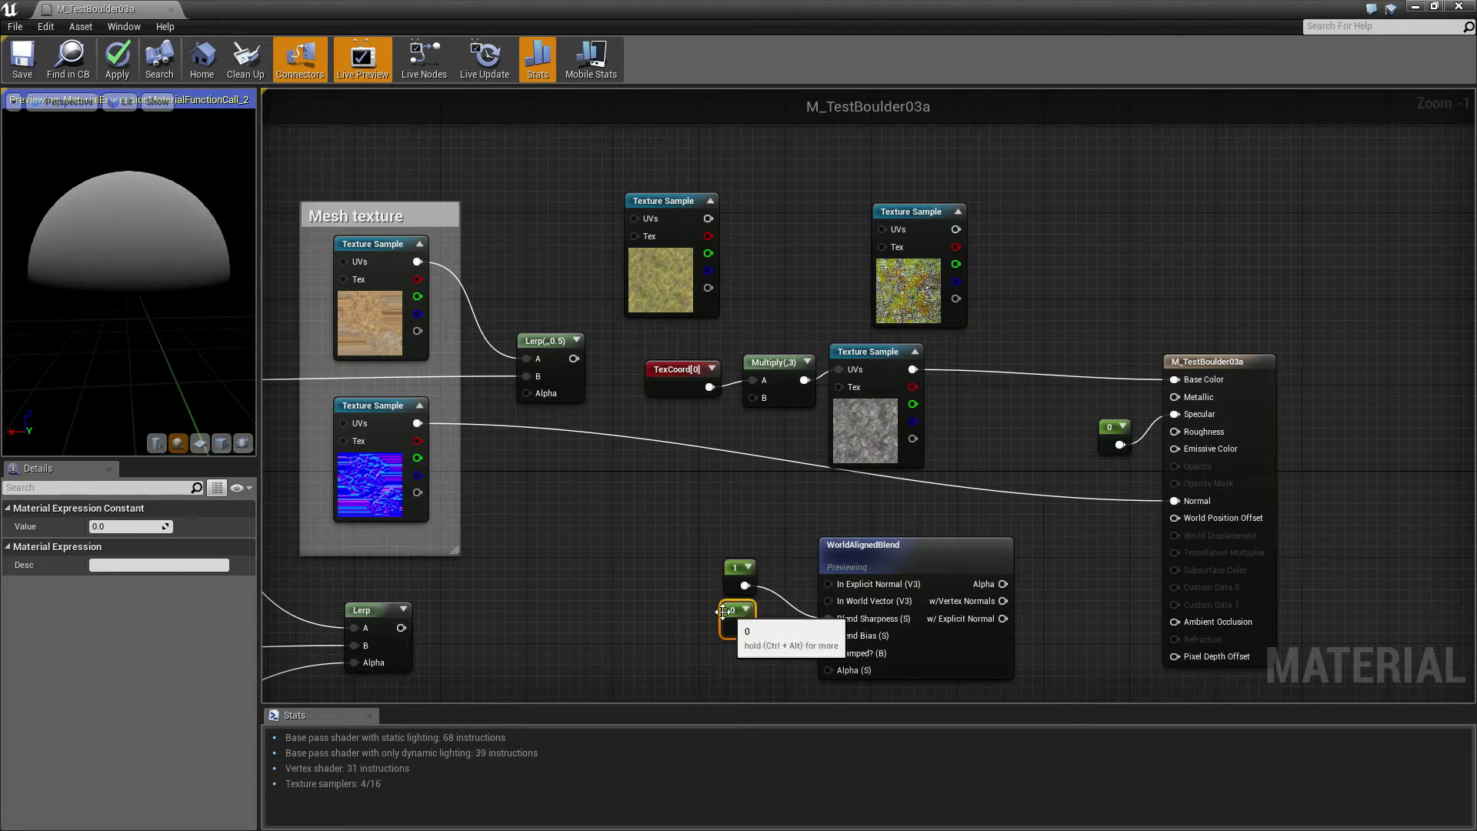
{"action": "left_click", "coordinate": [91, 527]}
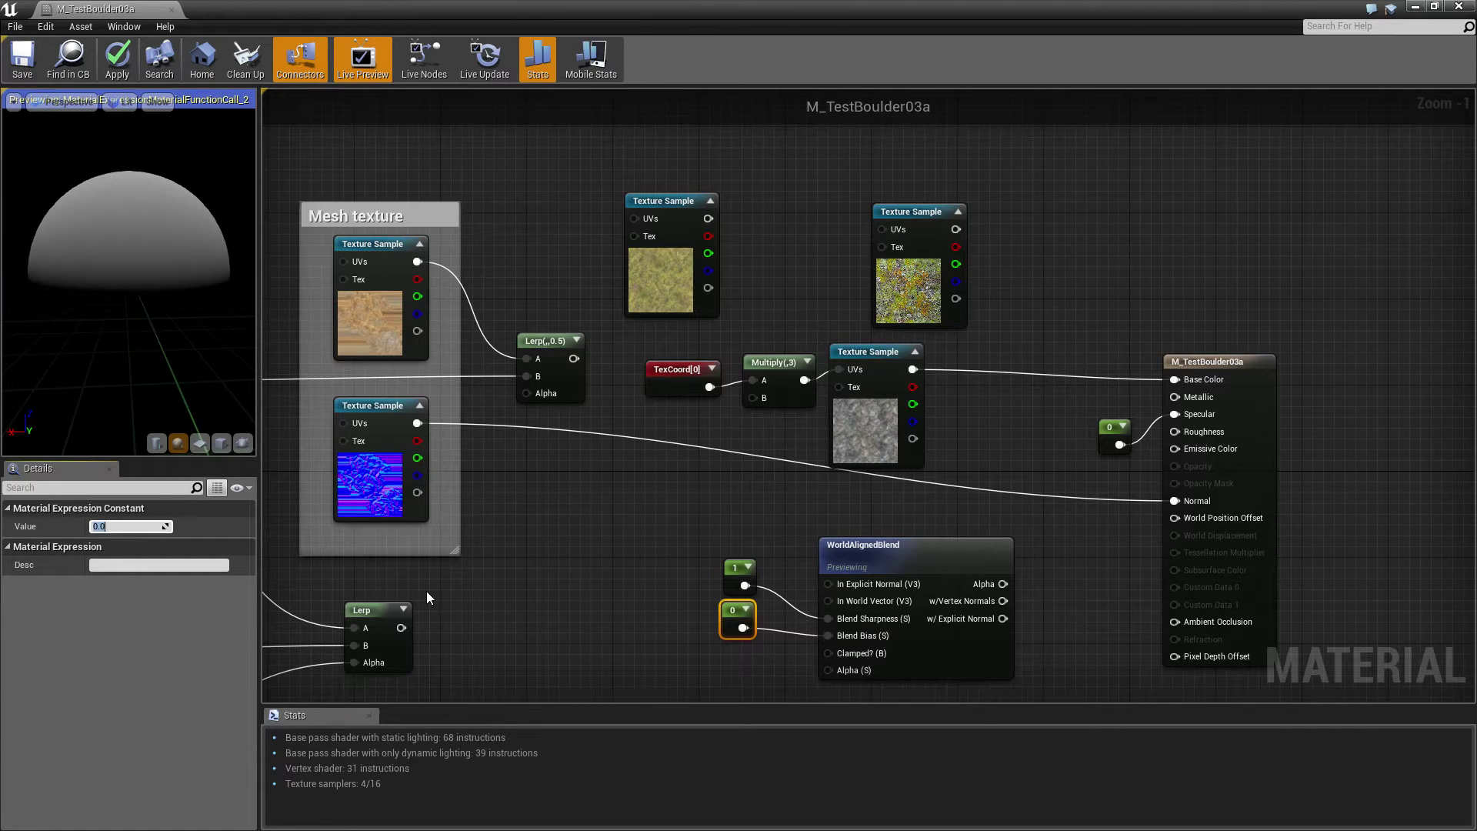
{"action": "type", "text": "1"}
{"action": "key", "text": "Return"}
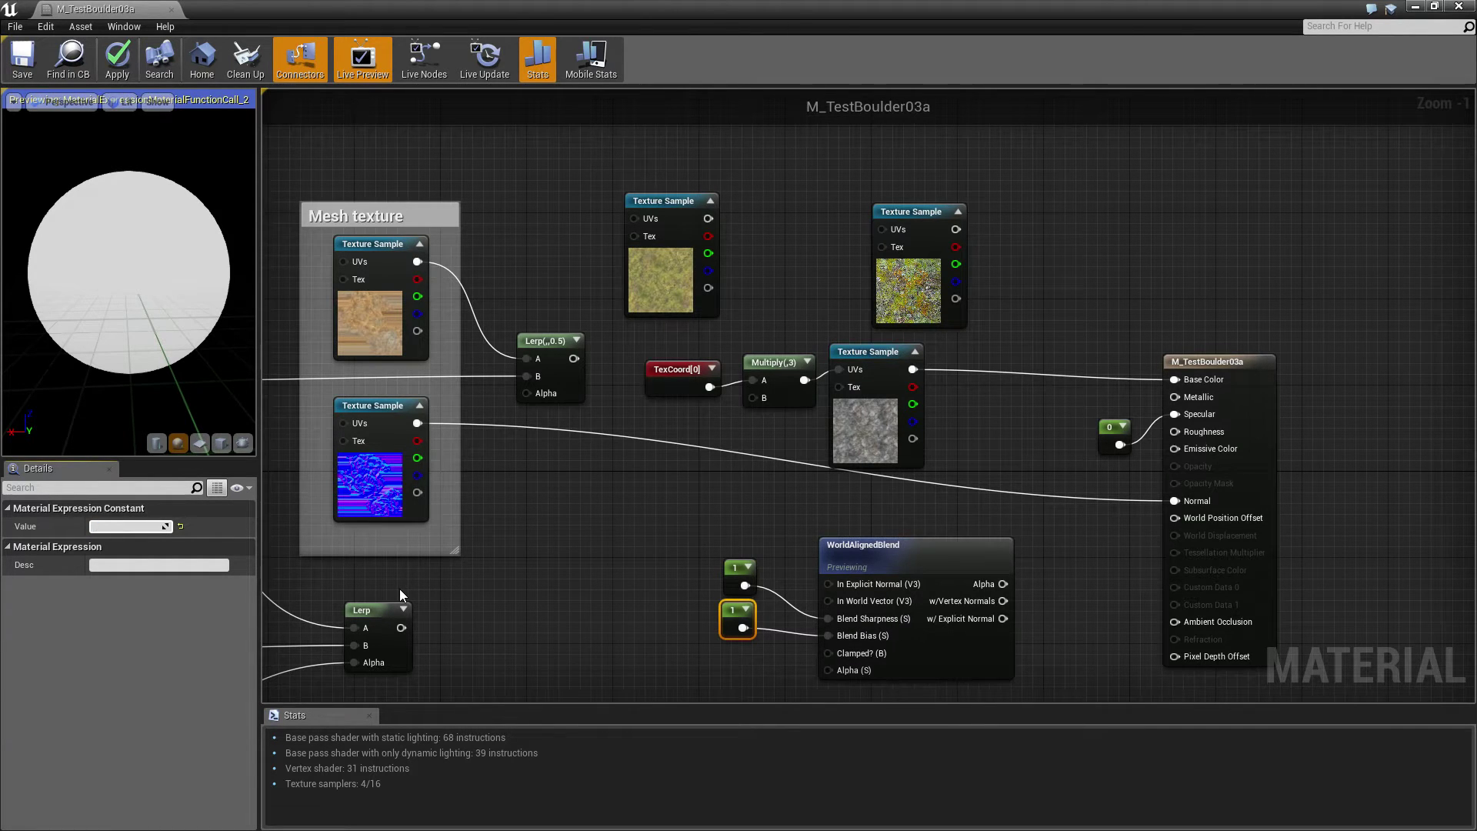
{"action": "type", "text": "-1"}
{"action": "key", "text": "Return"}
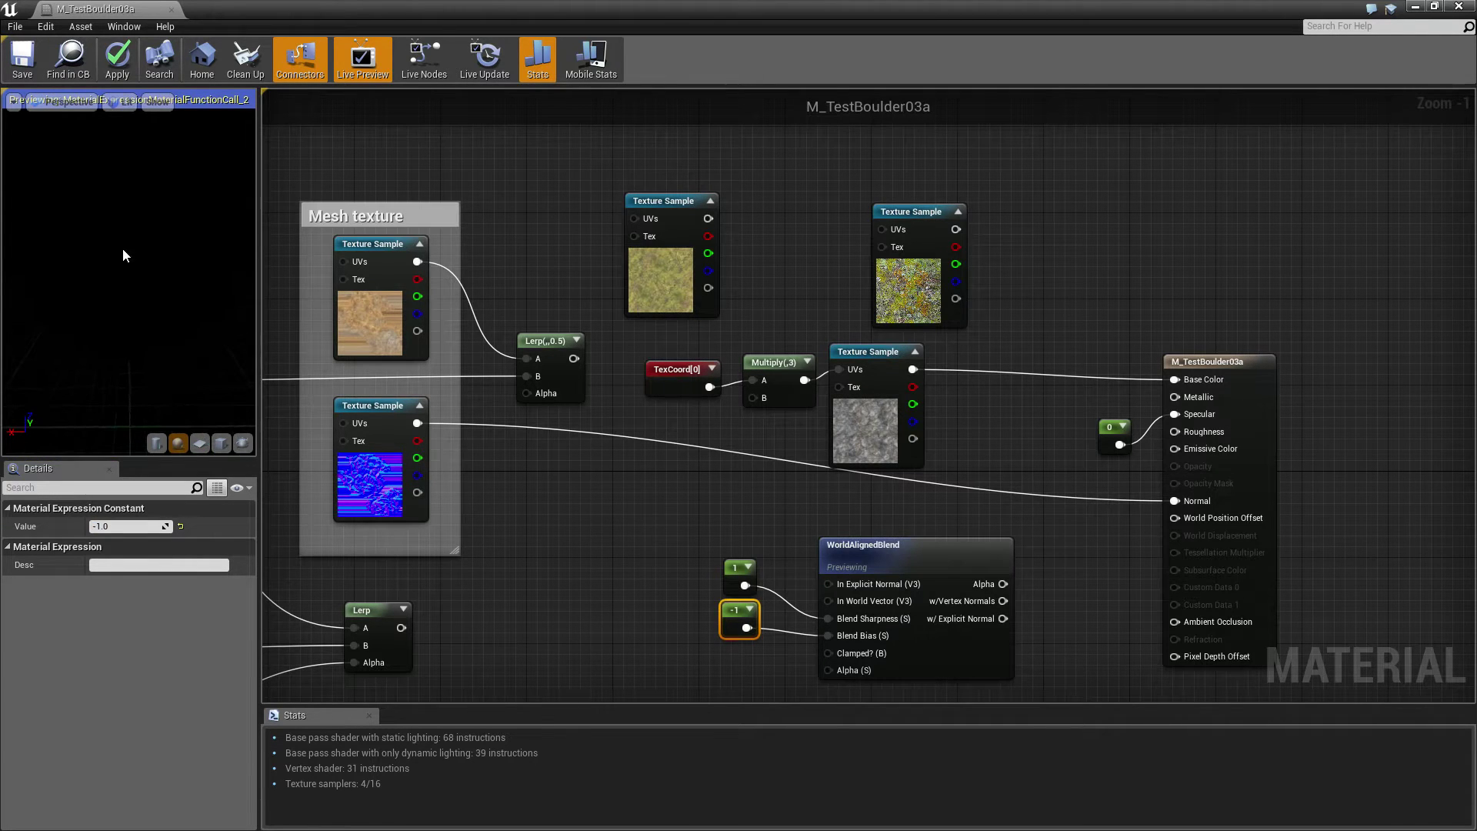
Try Blend Sharpness values of 2 and 3, settle on 2.5, and check the mask on the preview sphere
{"action": "left_click", "coordinate": [736, 569]}
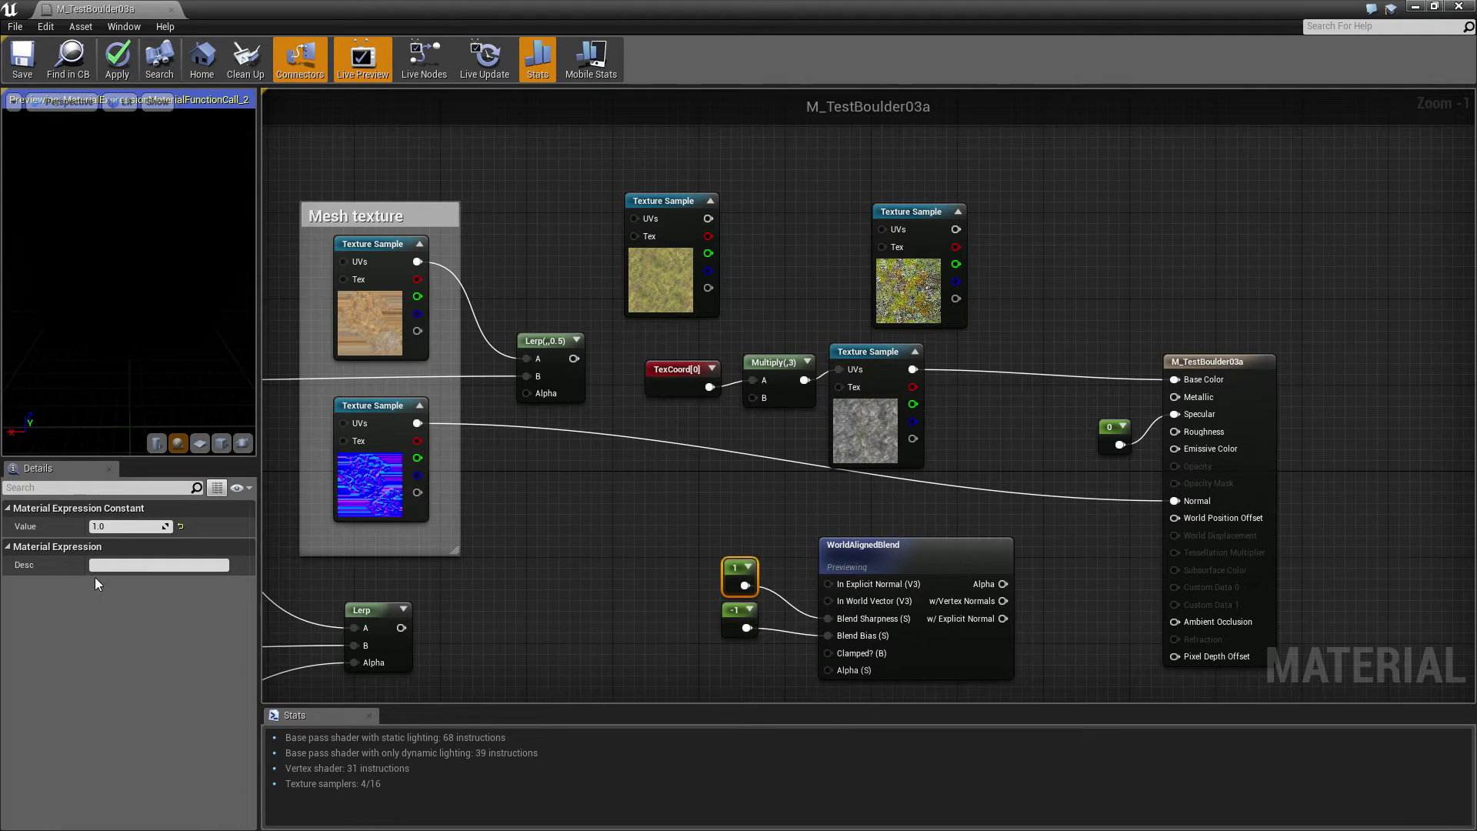
{"action": "type", "text": "2"}
{"action": "key", "text": "Return"}
{"action": "key", "text": "BackSpace"}
{"action": "type", "text": "3"}
{"action": "key", "text": "Return"}
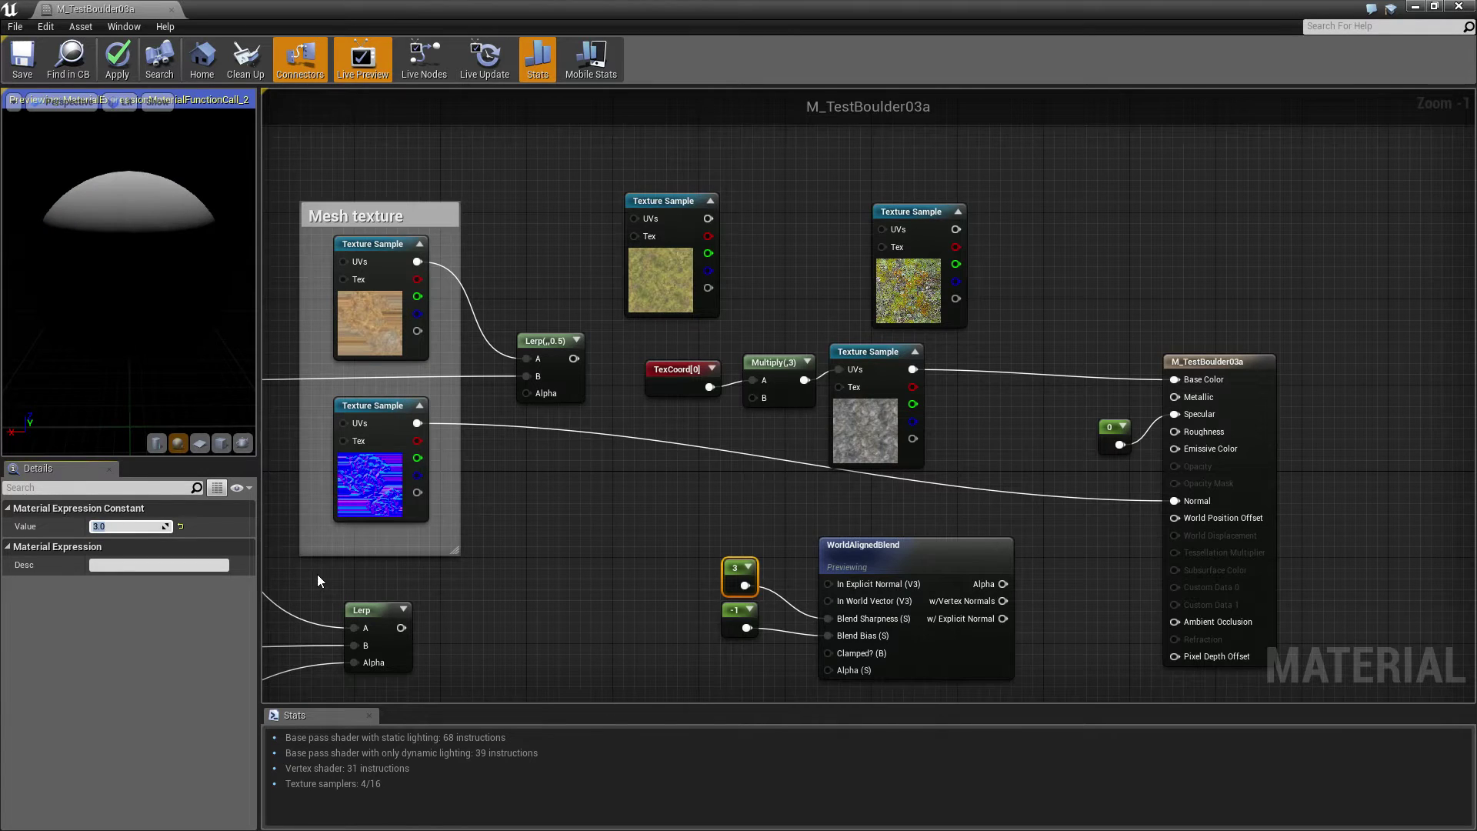
{"action": "key", "text": "BackSpace"}
{"action": "type", "text": "3.0"}
{"action": "key", "text": "Return"}
{"action": "type", "text": "2.5"}
{"action": "key", "text": "Return"}
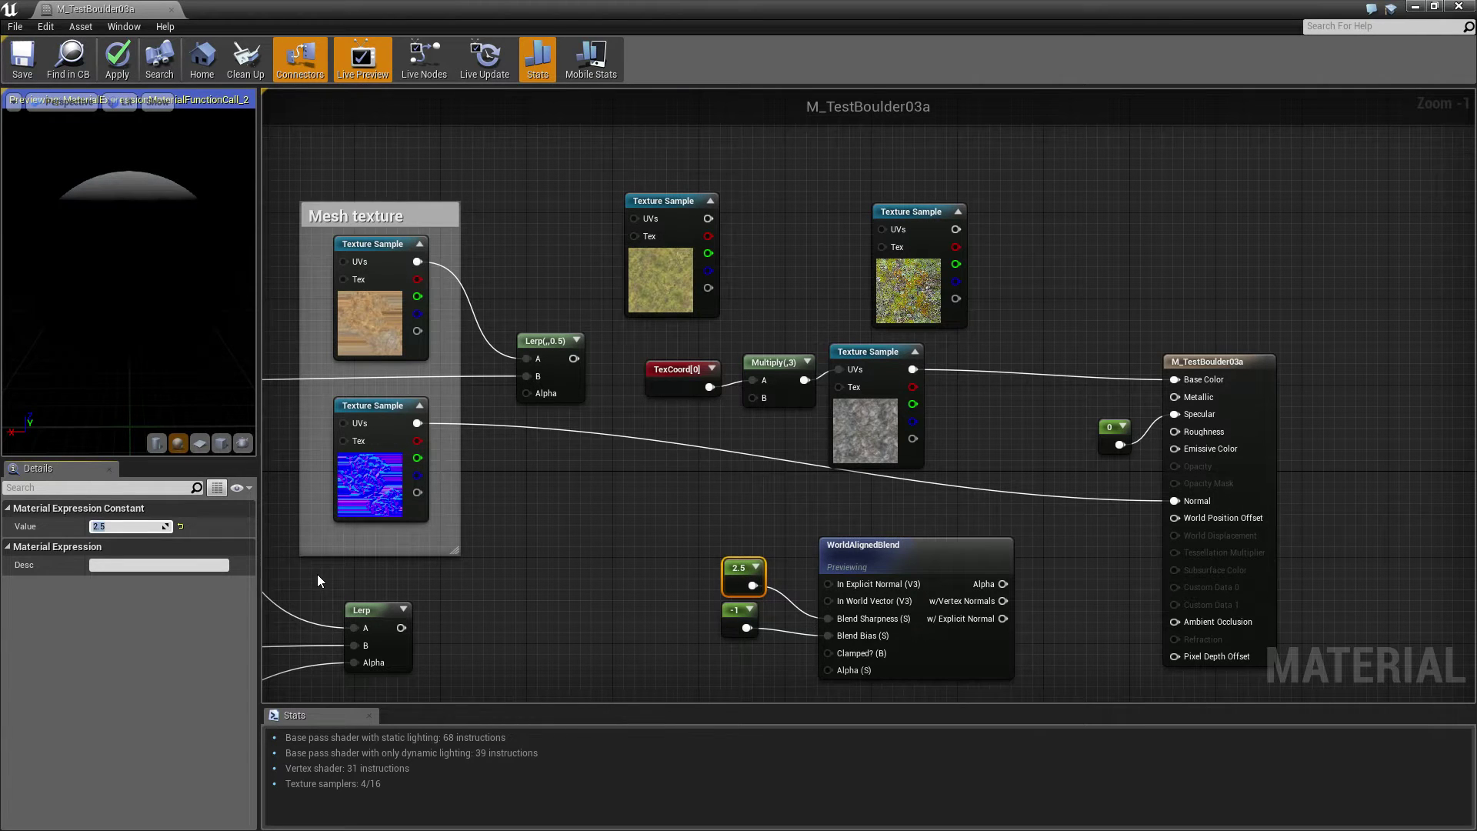
{"action": "mouse_move", "coordinate": [136, 243]}
{"action": "left_mouse_down"}
{"action": "mouse_move", "coordinate": [135, 354]}
{"action": "mouse_move", "coordinate": [135, 238]}
{"action": "left_mouse_up"}
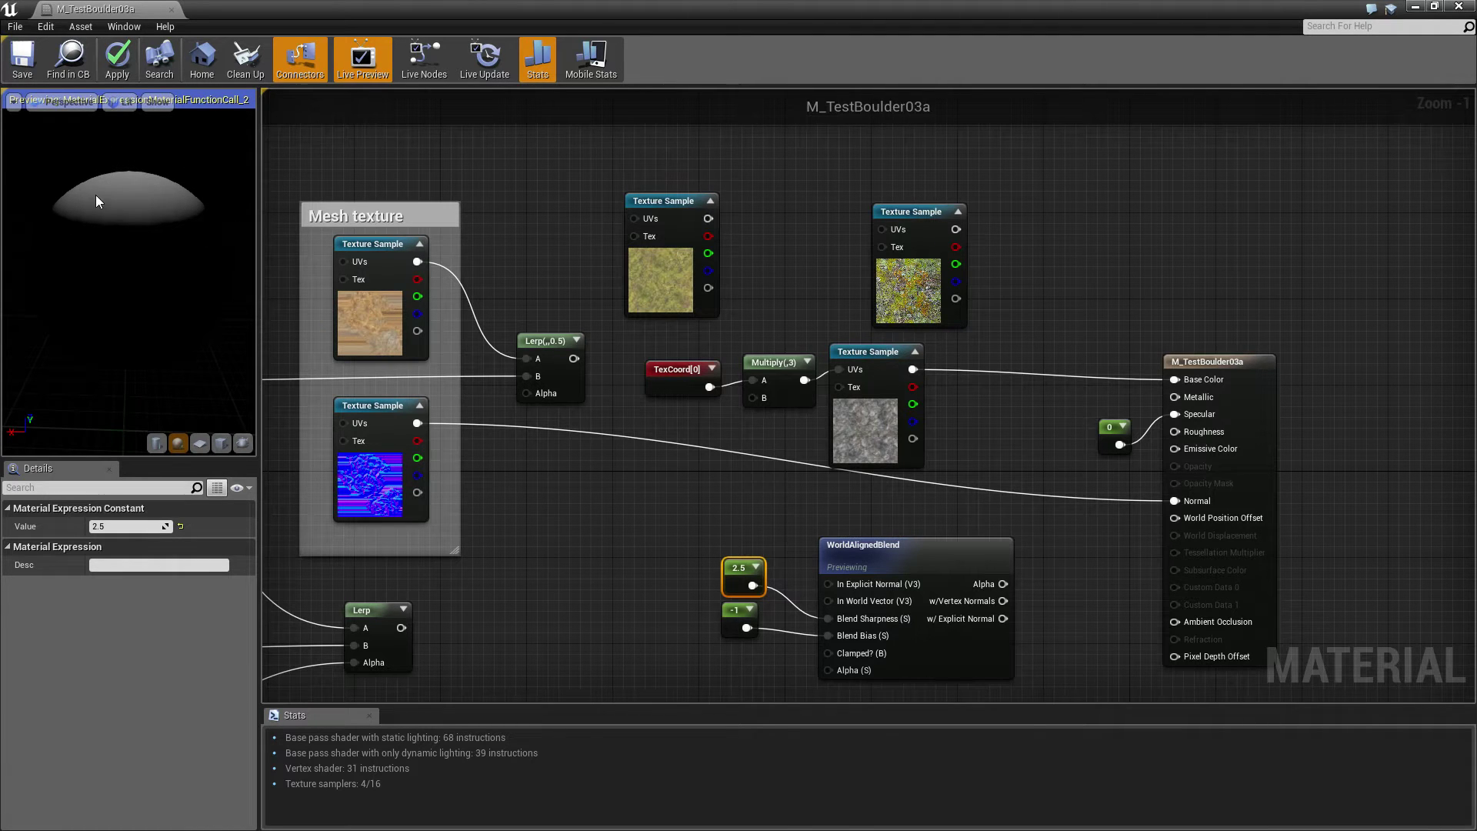
Move the grass texture sample beside the stone one and shift the material result node with its Specular constant away to free space
{"action": "left_click_drag", "start_coordinate": [654, 201], "coordinate": [987, 397]}
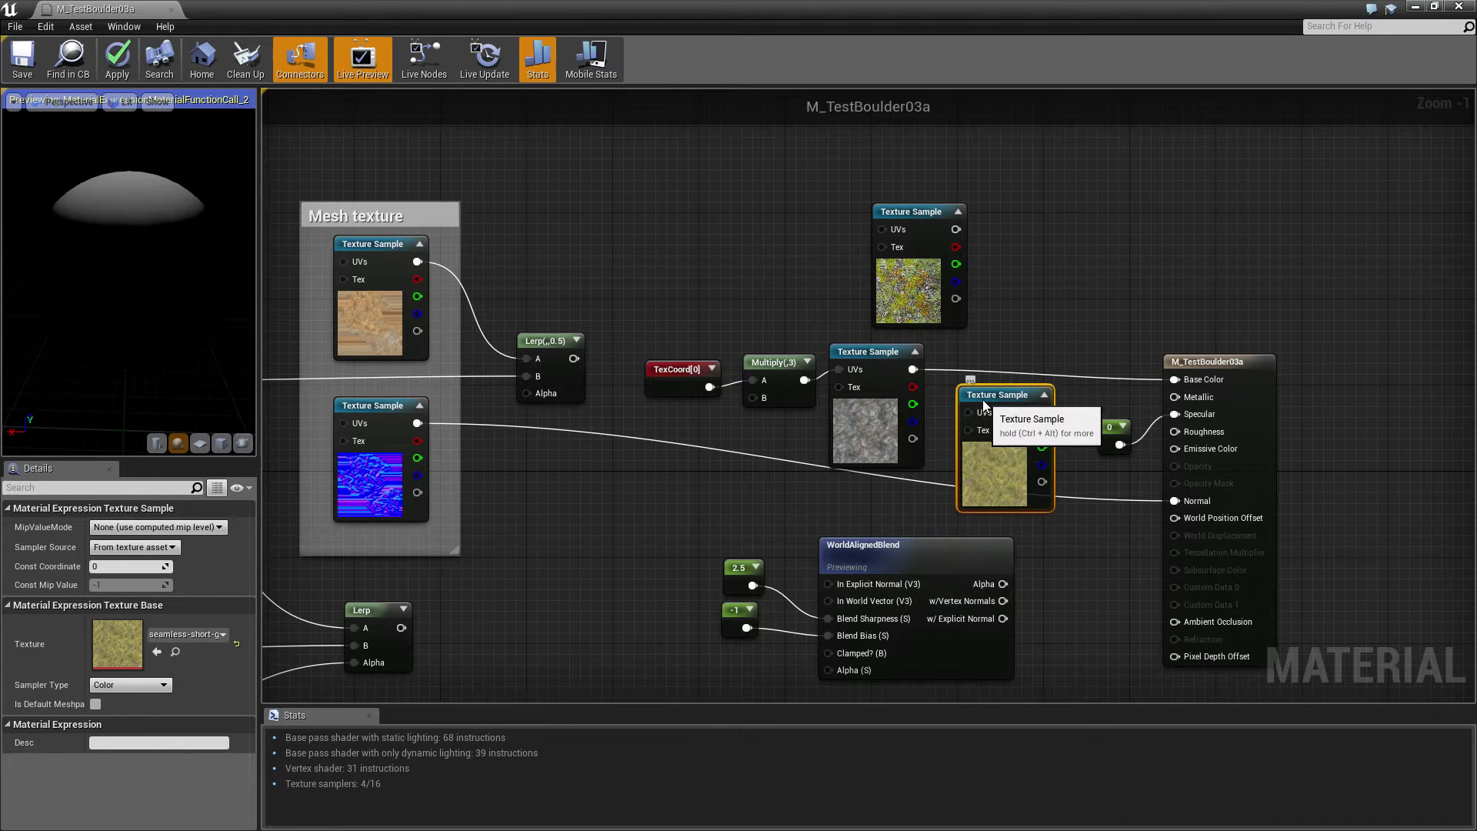
{"action": "right_click_drag", "start_coordinate": [1110, 287], "coordinate": [807, 220]}
{"action": "left_click_drag", "start_coordinate": [811, 275], "coordinate": [1023, 545]}
{"action": "left_click_drag", "start_coordinate": [914, 295], "coordinate": [1110, 296]}
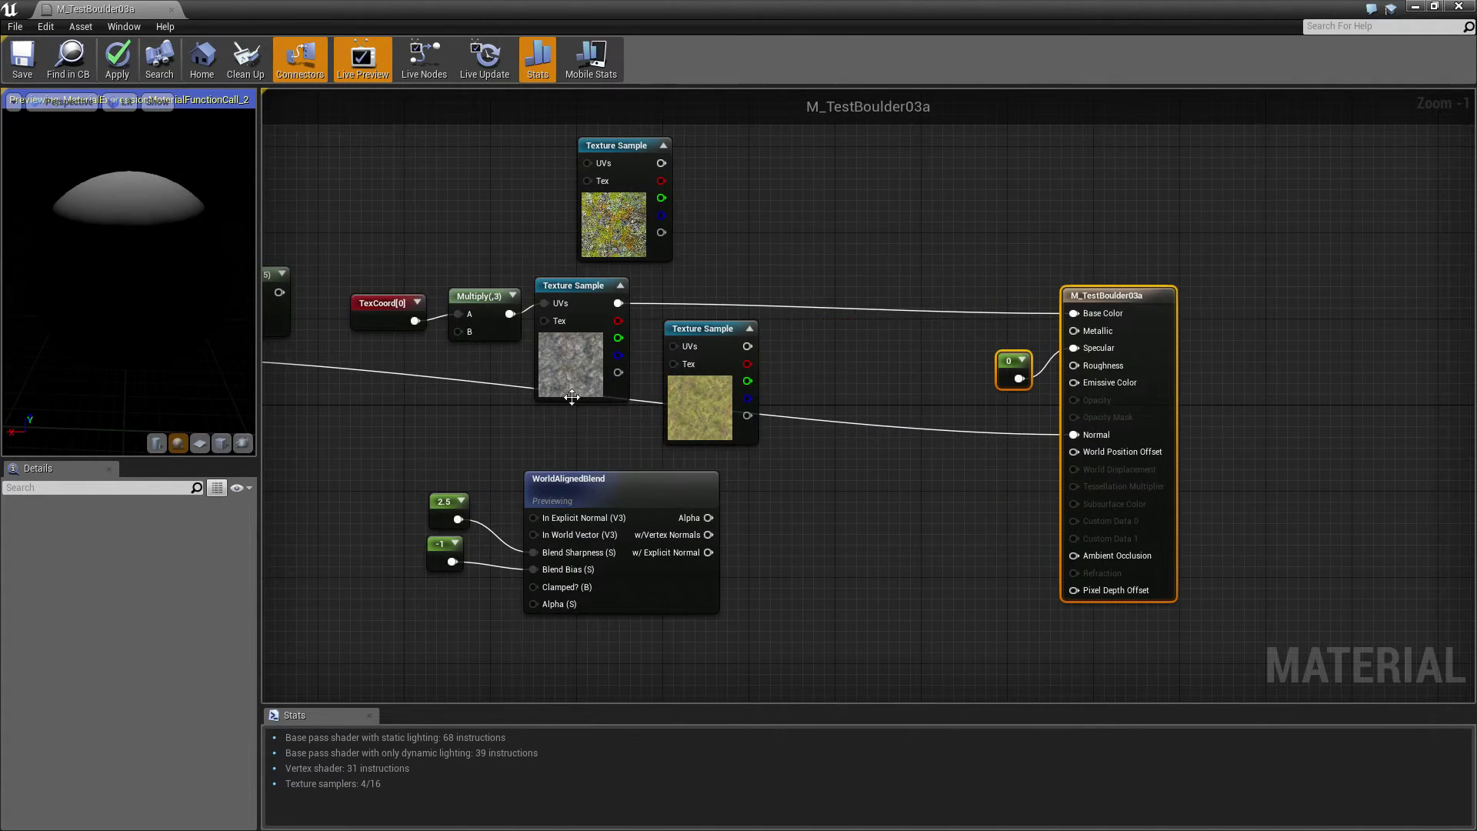
Add a Lerp blending stone (A) and grass (B) by the WorldAlignedBlend Alpha, and feed its output into Base Color
{"action": "key", "text": "l"}
{"action": "left_click", "coordinate": [862, 289]}
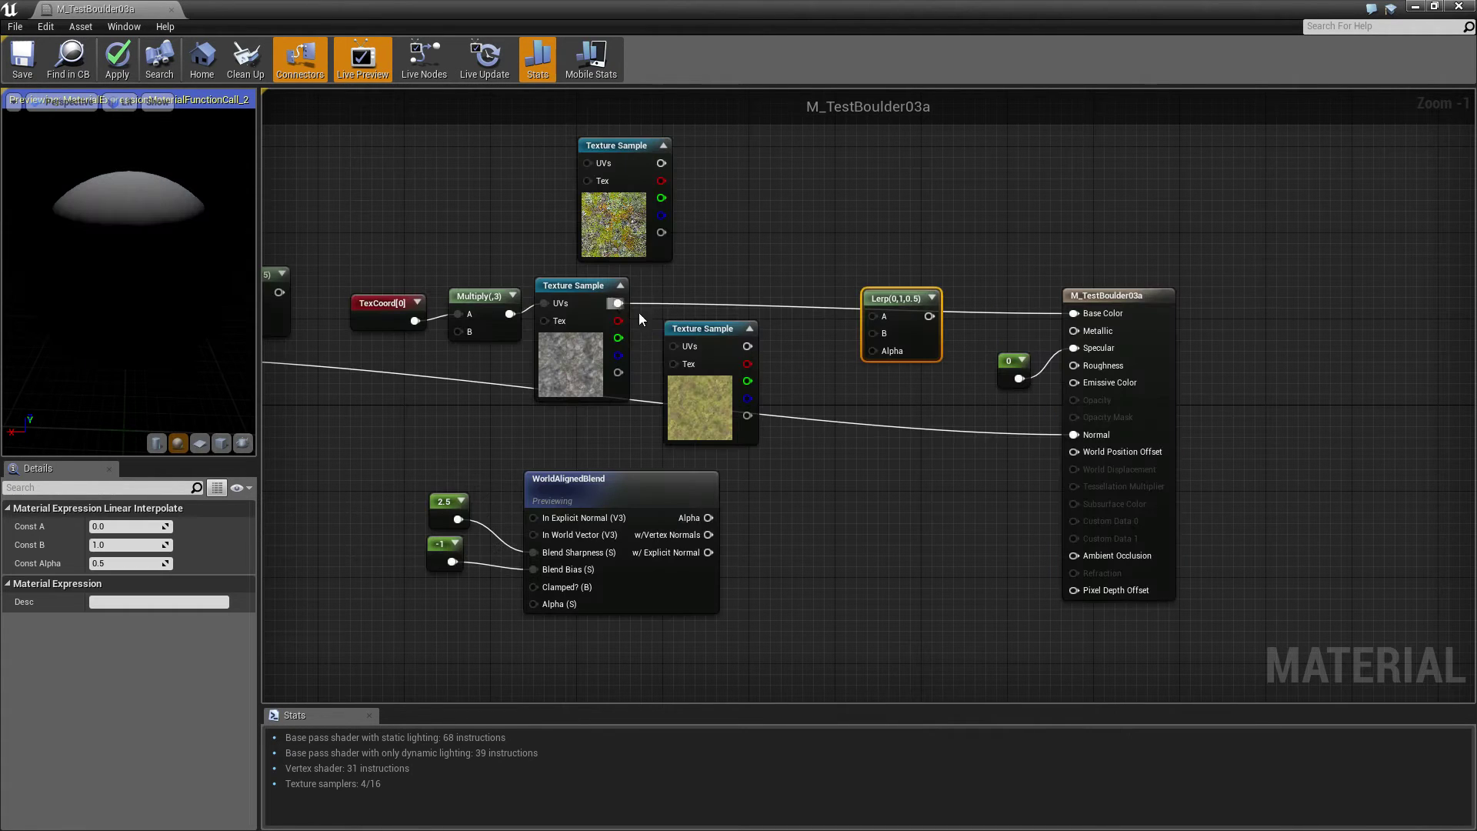
{"action": "left_click_drag", "start_coordinate": [618, 304], "coordinate": [885, 316]}
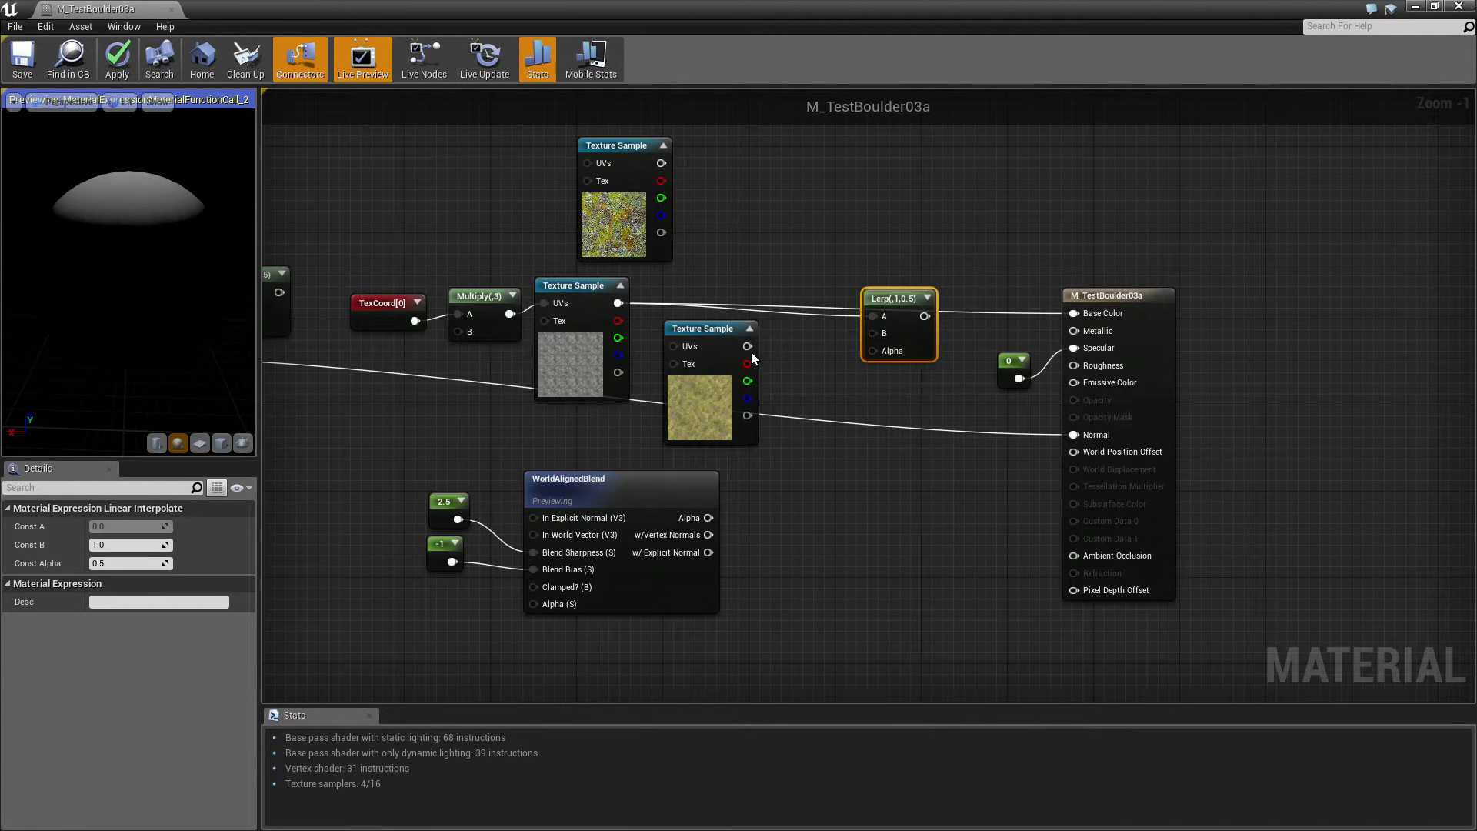
{"action": "left_click_drag", "start_coordinate": [747, 346], "coordinate": [884, 333]}
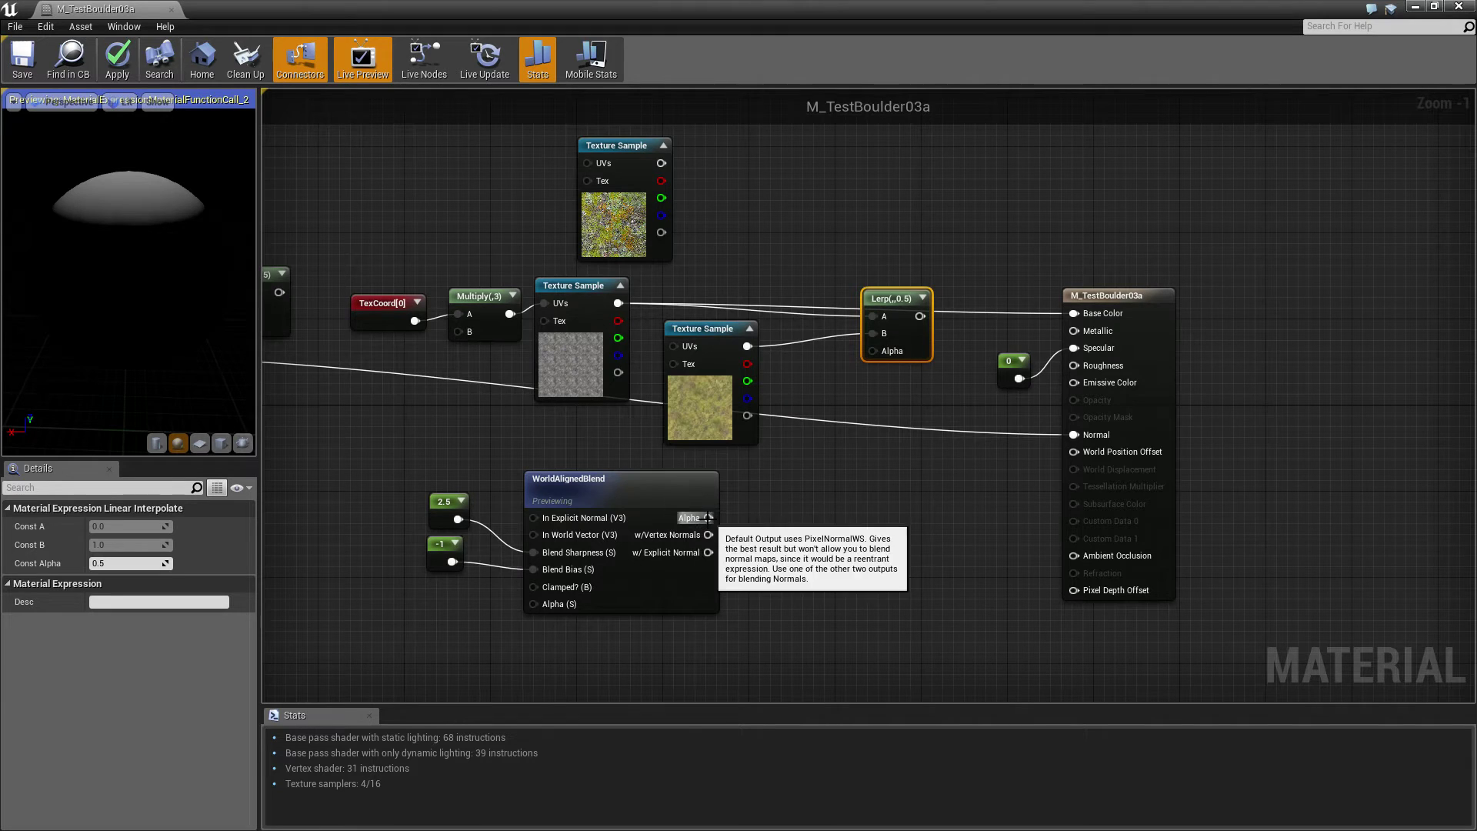
{"action": "left_click_drag", "start_coordinate": [708, 518], "coordinate": [1075, 314]}
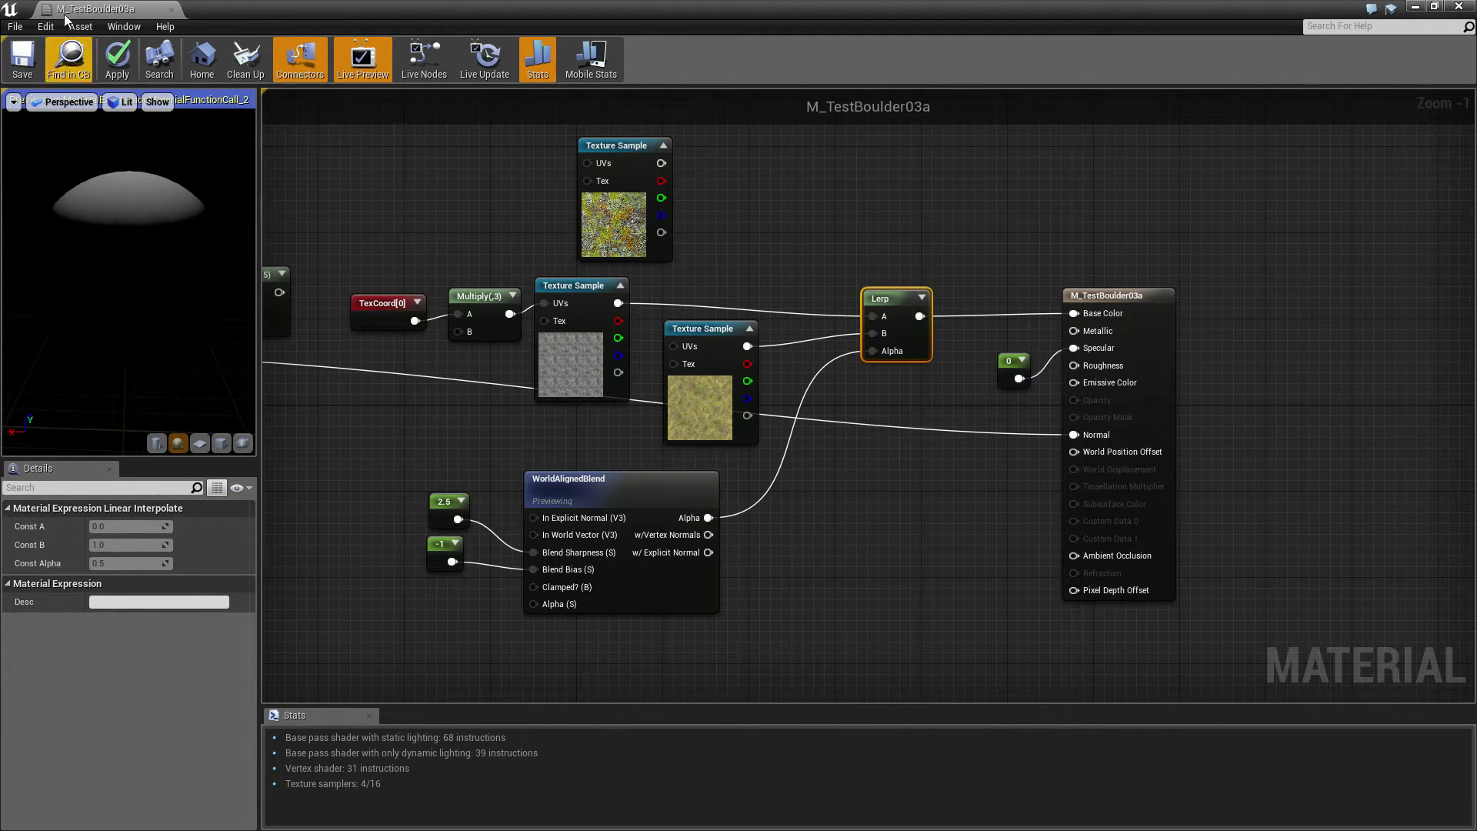
Save the material, uncover the boulders in the level viewport, leave immersive view and switch from Paint to Place mode
{"action": "left_click", "coordinate": [23, 62]}
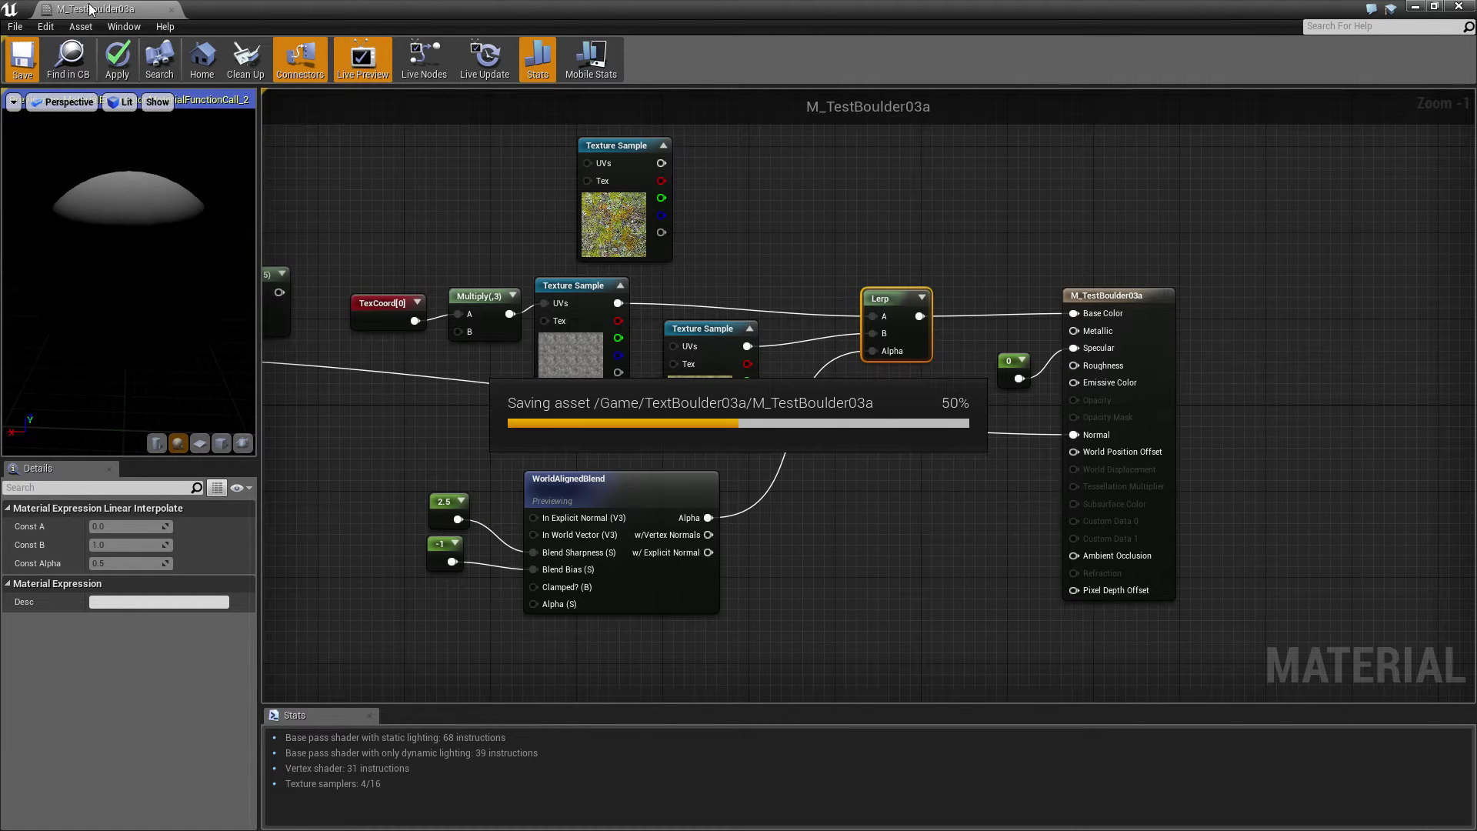
{"action": "left_click_drag", "start_coordinate": [90, 9], "coordinate": [923, 234]}
{"action": "right_click_drag", "start_coordinate": [508, 626], "coordinate": [433, 648]}
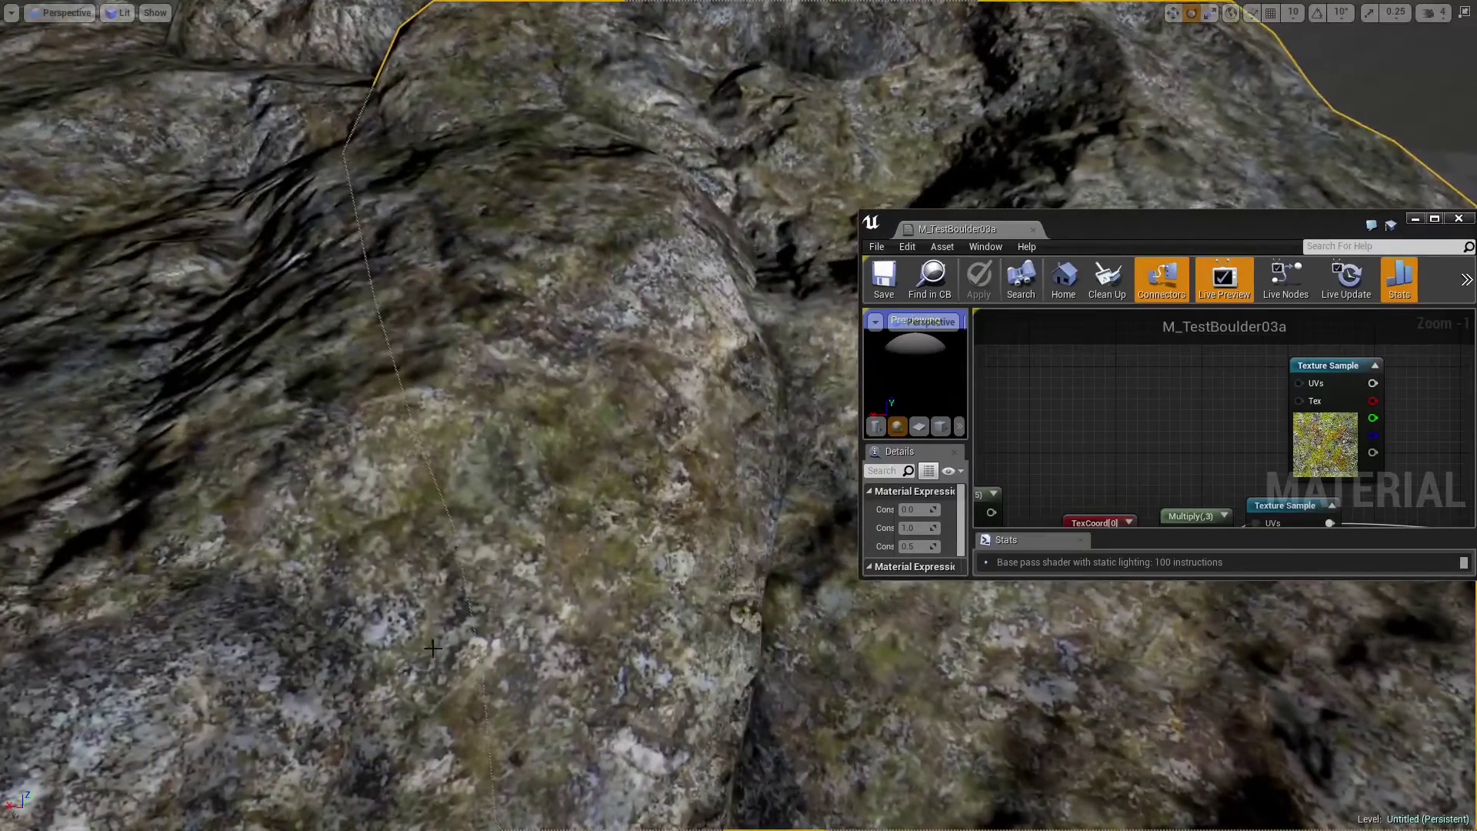
{"action": "left_click_drag", "start_coordinate": [1101, 230], "coordinate": [893, 71]}
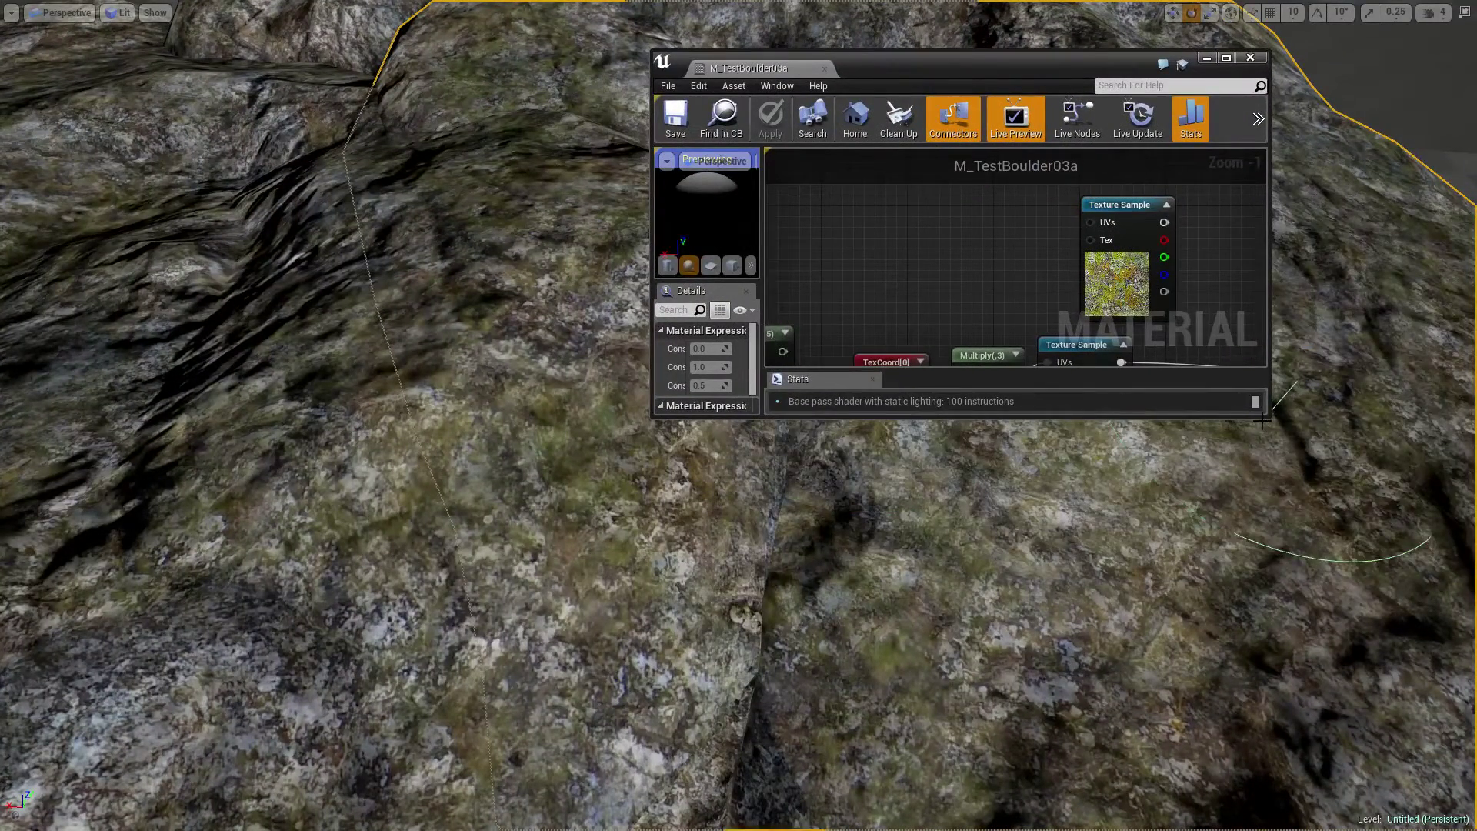
{"action": "key", "text": "F11"}
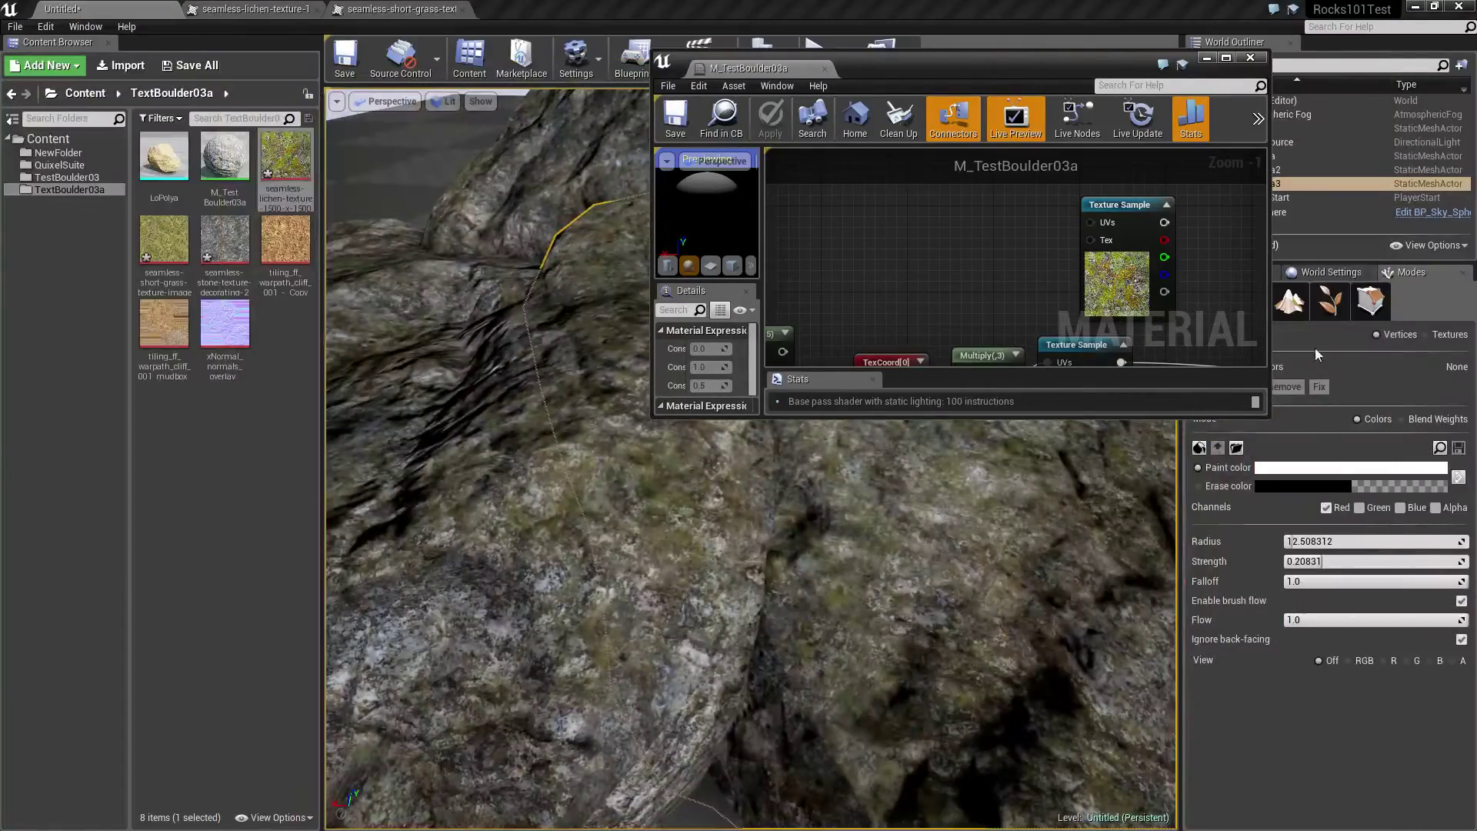
{"action": "left_click_drag", "start_coordinate": [1037, 68], "coordinate": [824, 61]}
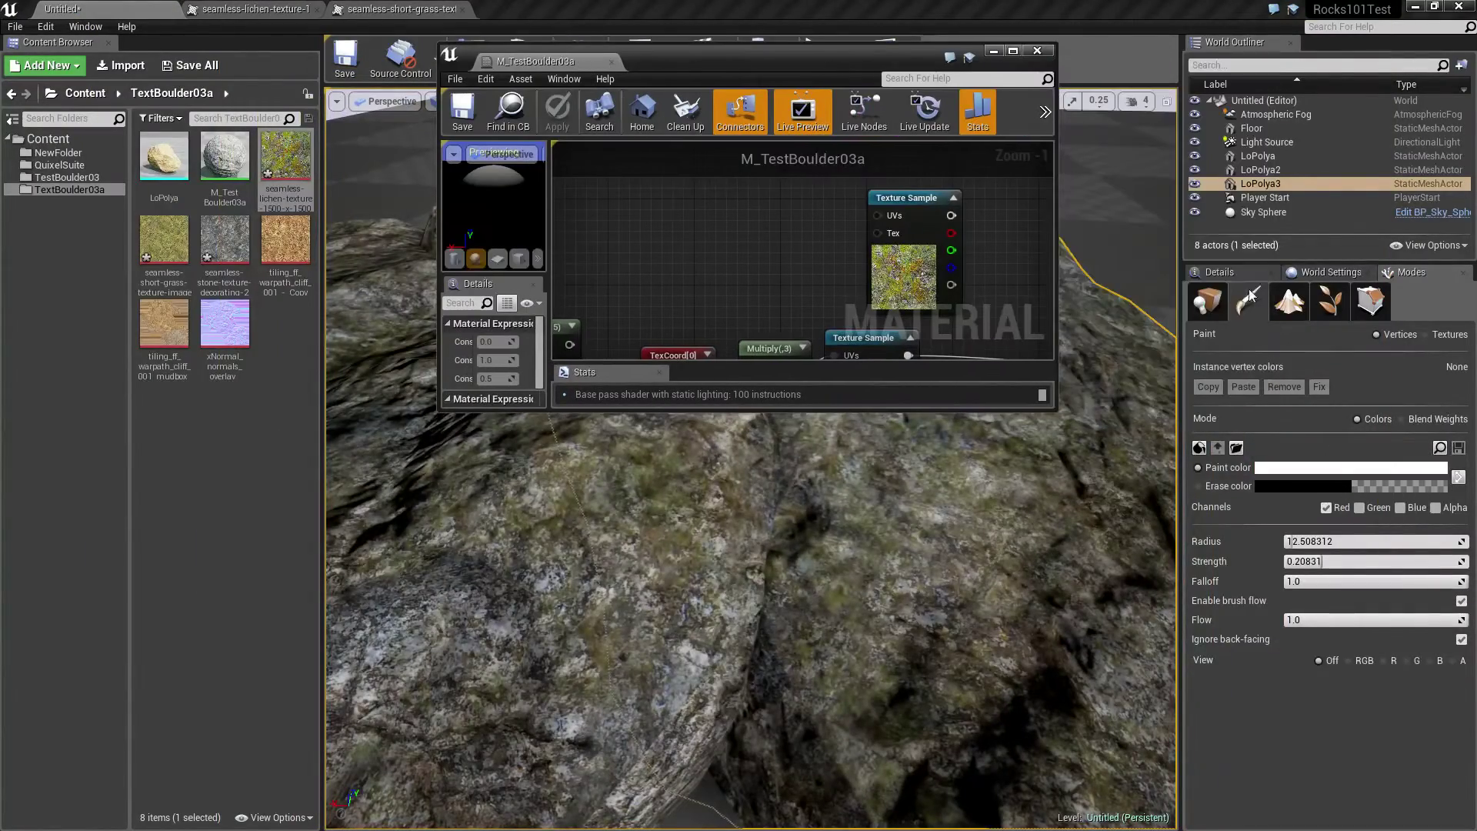
{"action": "left_click", "coordinate": [1207, 300]}
Set the Blend Sharpness constant to 3, save the material and uncover the boulders in the level viewport
{"action": "left_click", "coordinate": [1009, 51]}
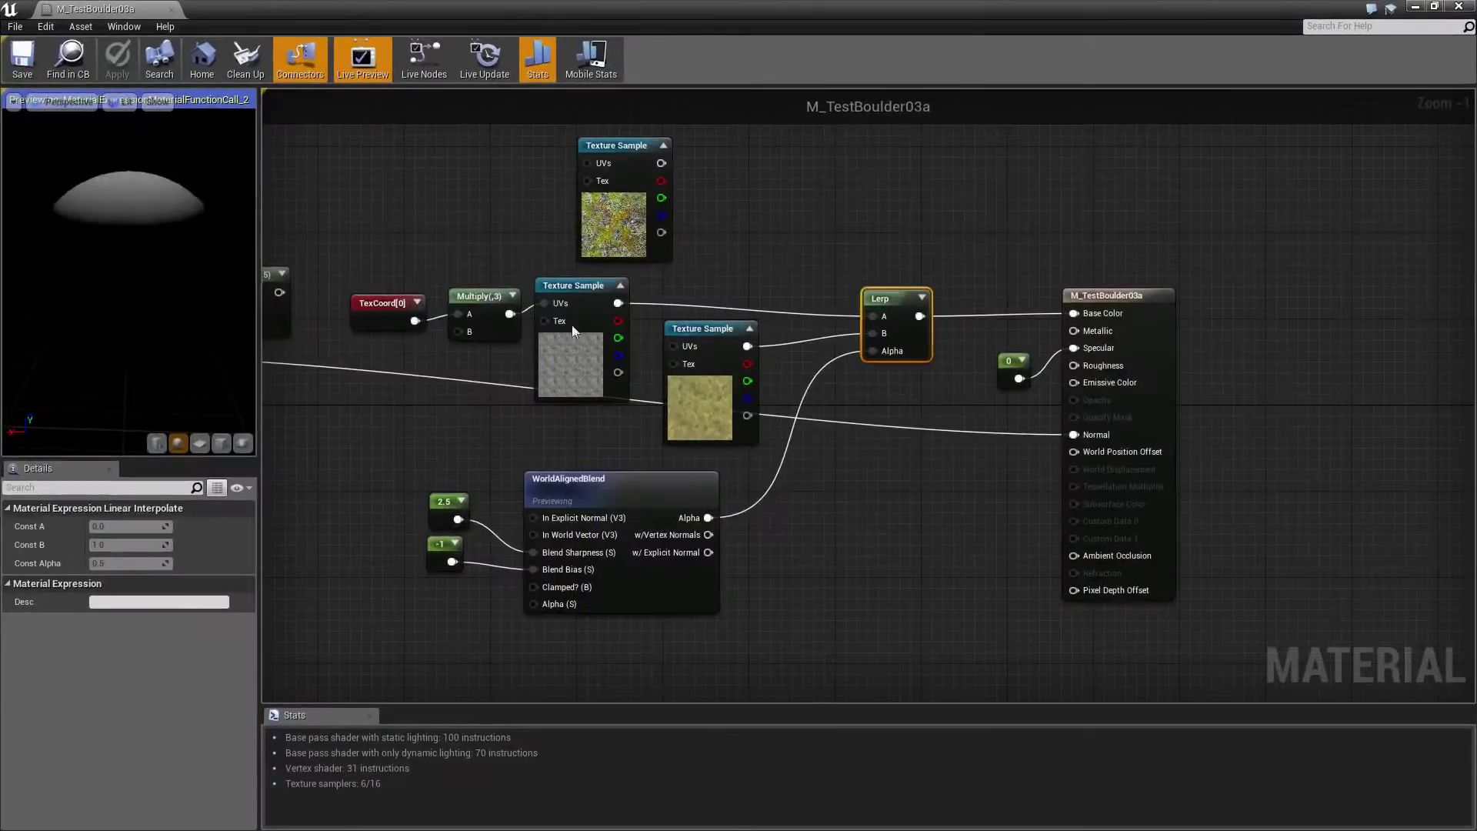
{"action": "left_click", "coordinate": [449, 513]}
{"action": "left_click", "coordinate": [119, 528]}
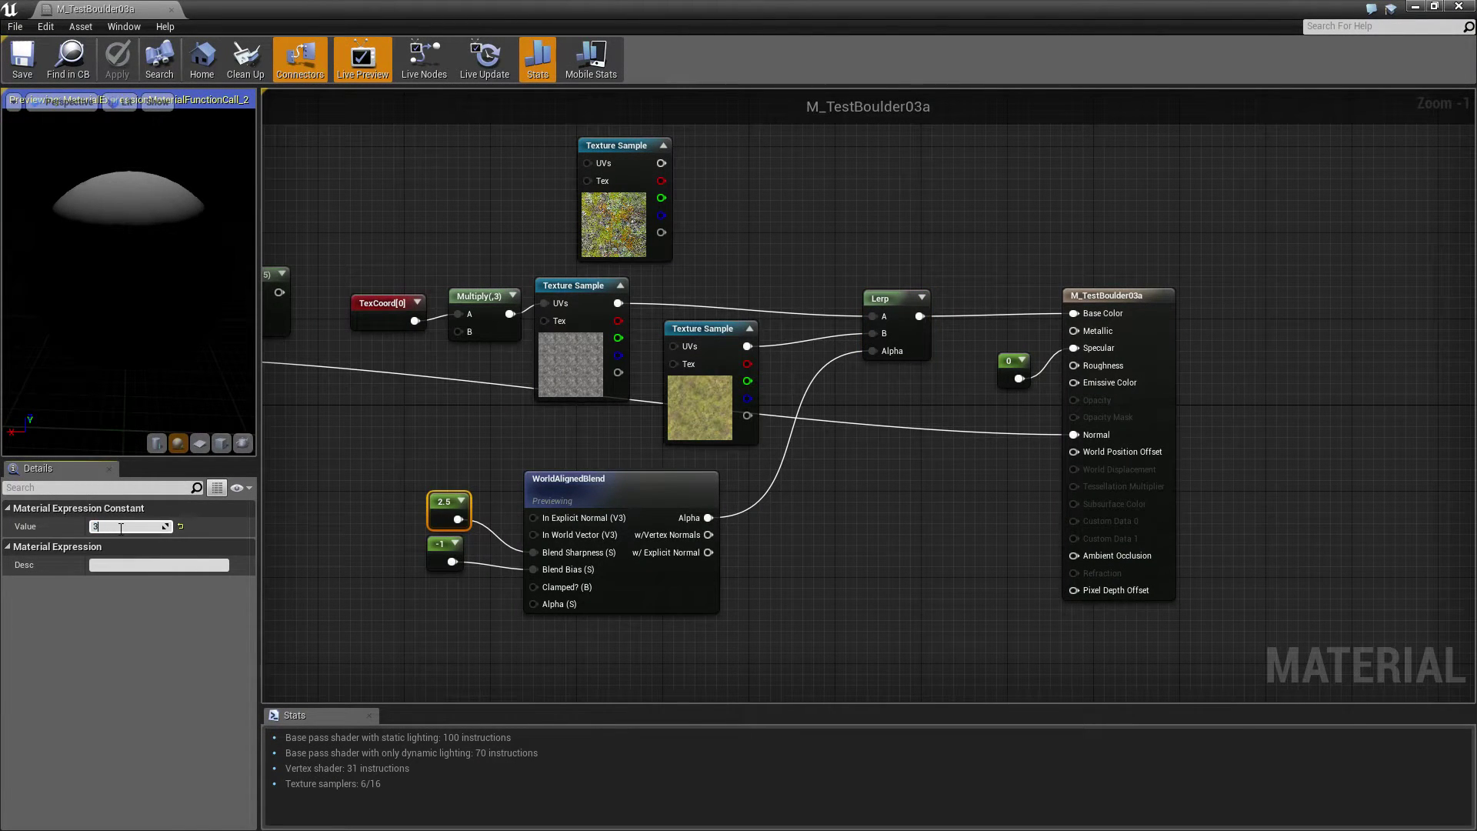
{"action": "type", "text": "3"}
{"action": "key", "text": "Return"}
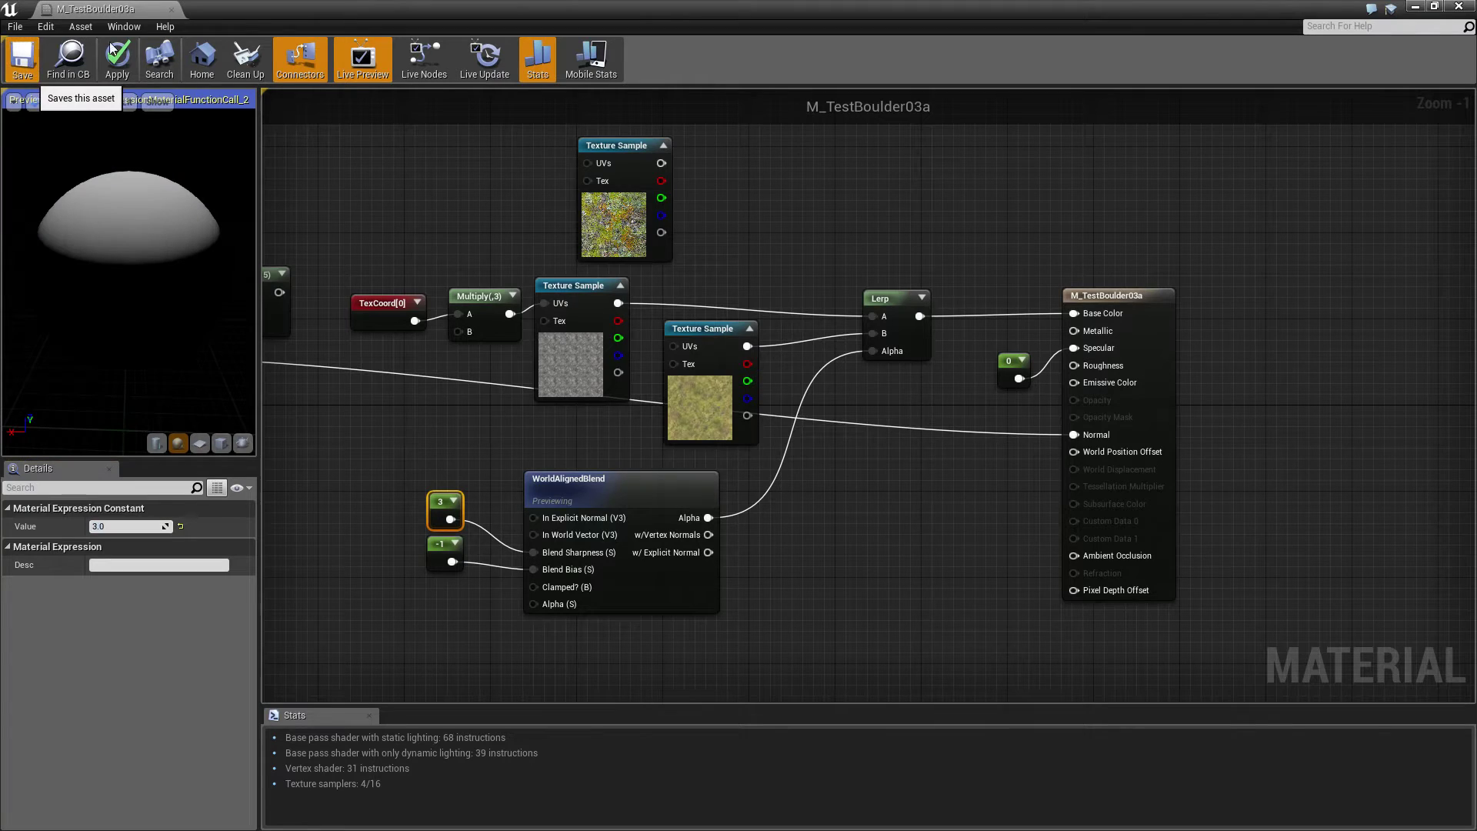
{"action": "key", "text": "ctrl+s"}
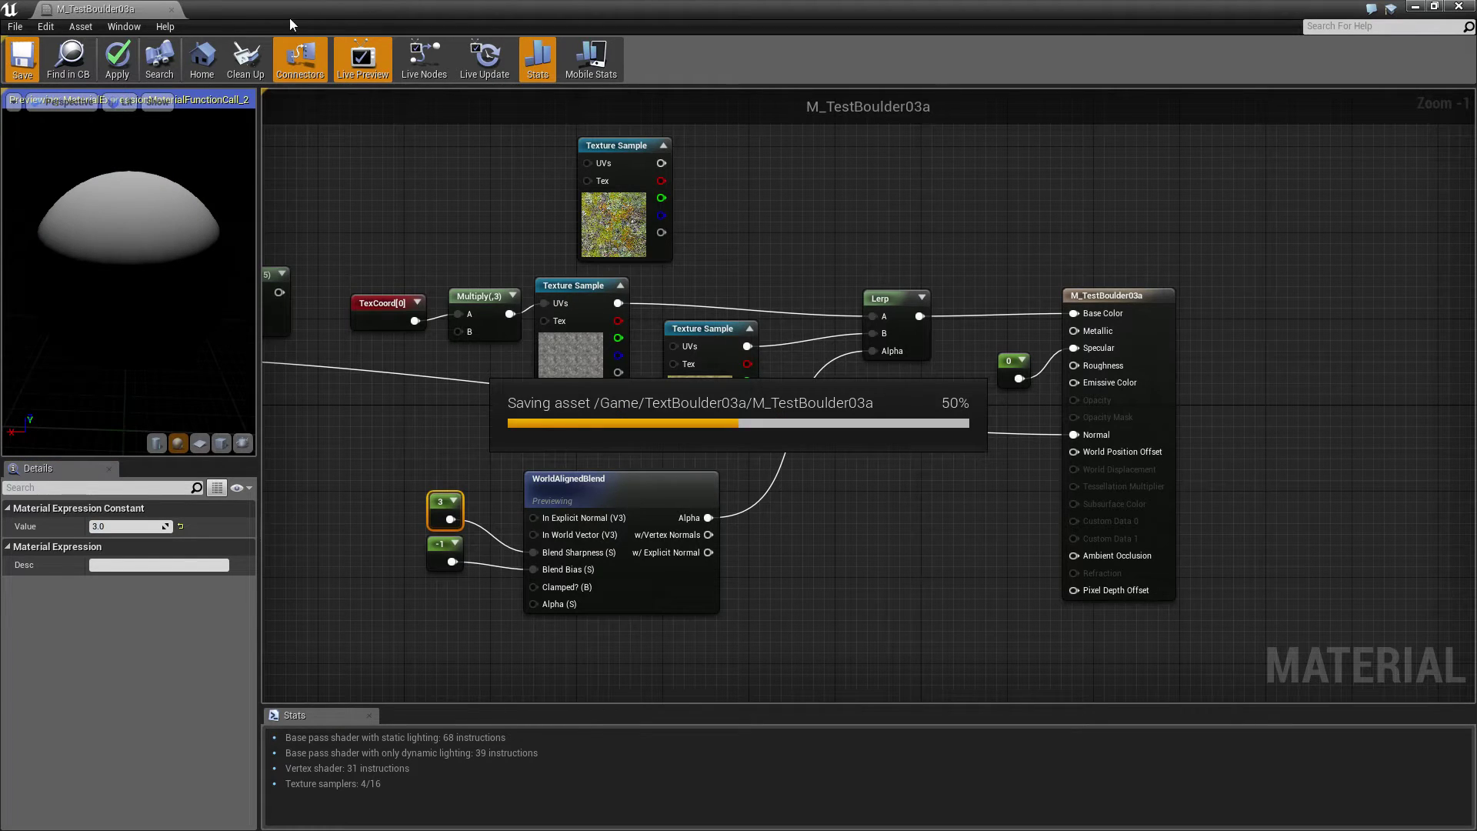
{"action": "left_click_drag", "start_coordinate": [248, 11], "coordinate": [1206, 203]}
Set the Blend Sharpness constant to 4, save the material and check the grass coverage on the boulders
{"action": "left_click", "coordinate": [1008, 480]}
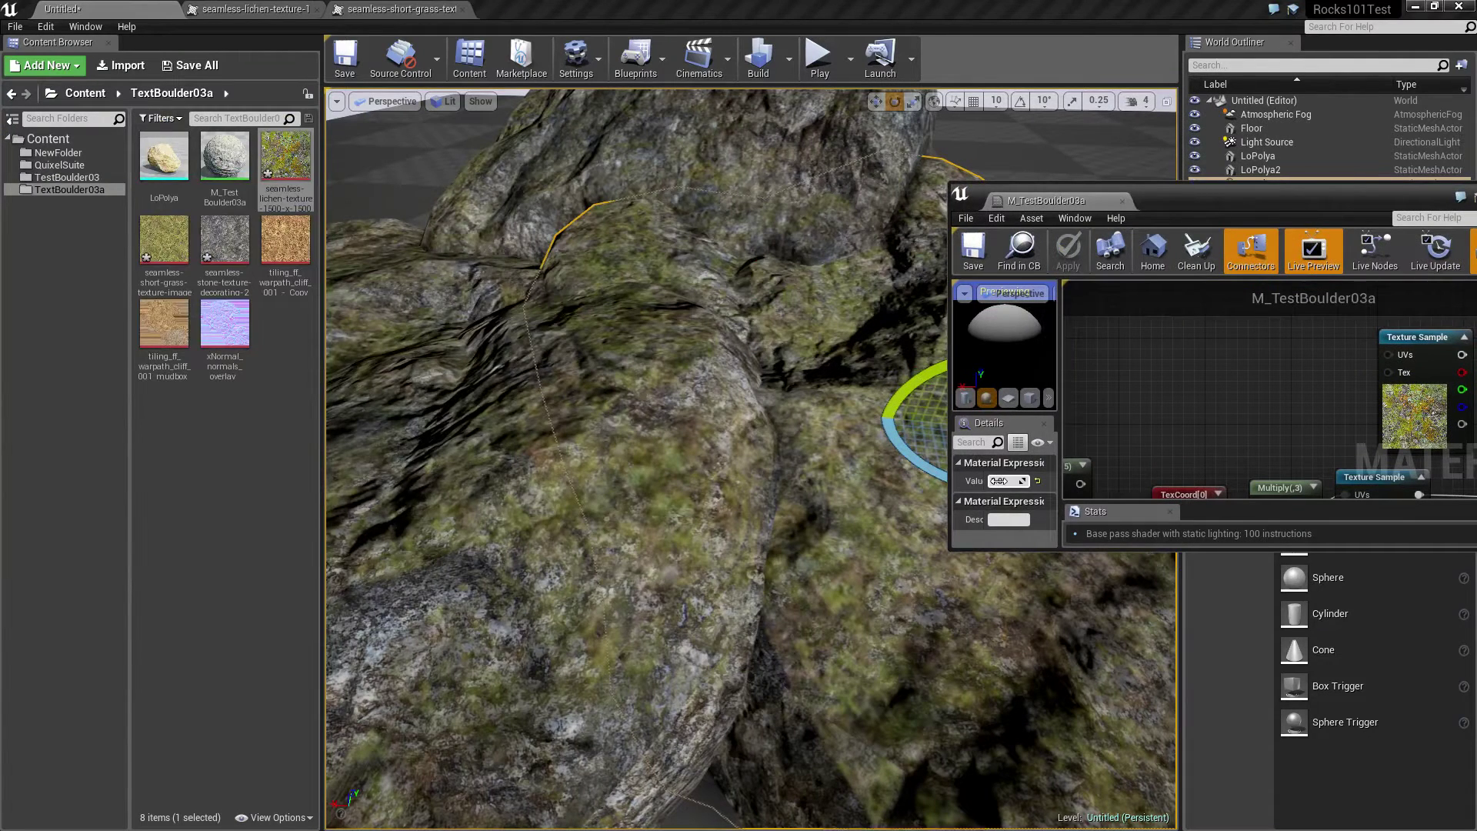
{"action": "type", "text": "4"}
{"action": "key", "text": "Return"}
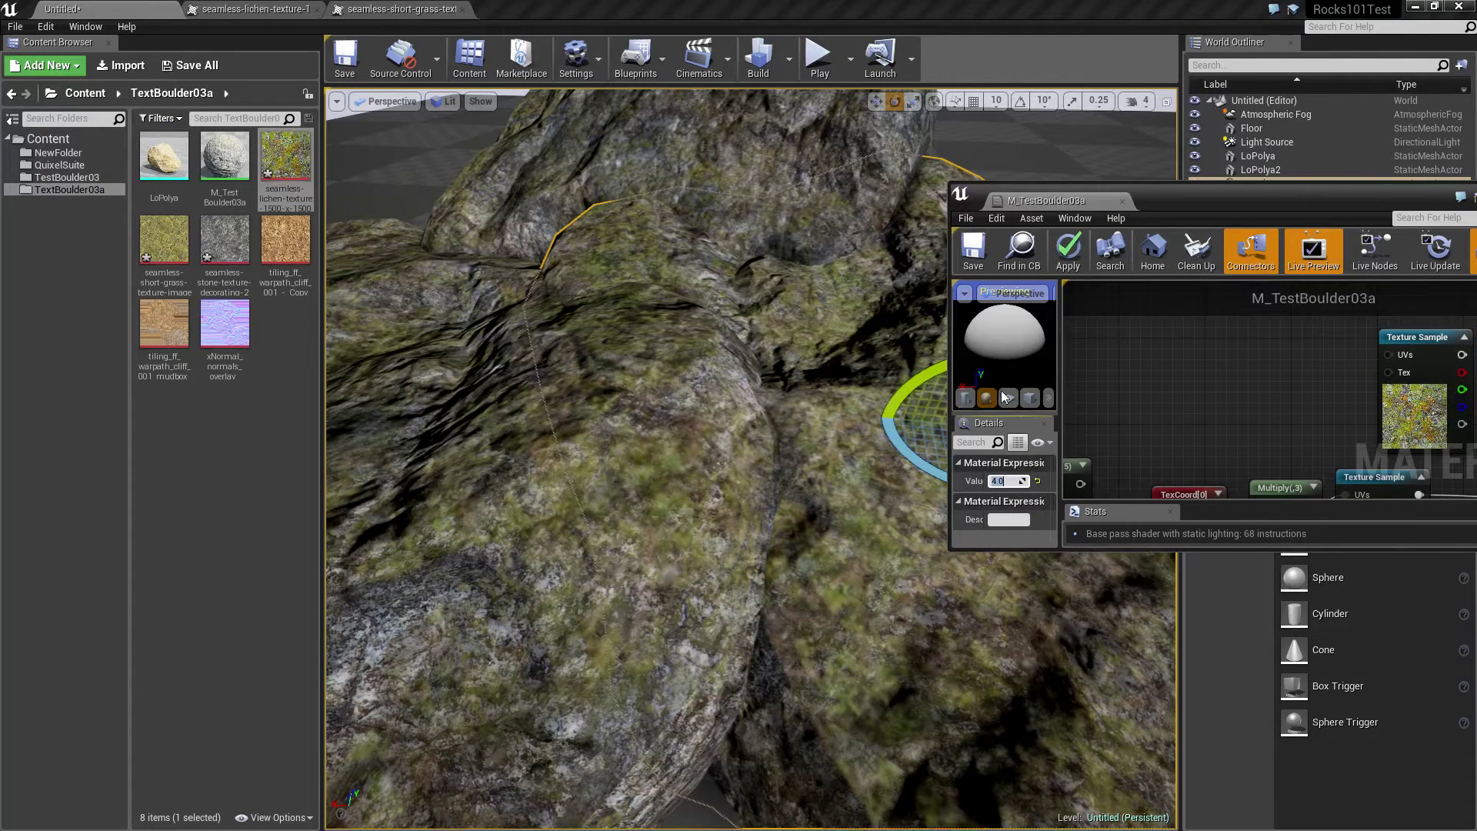
{"action": "left_click", "coordinate": [973, 248]}
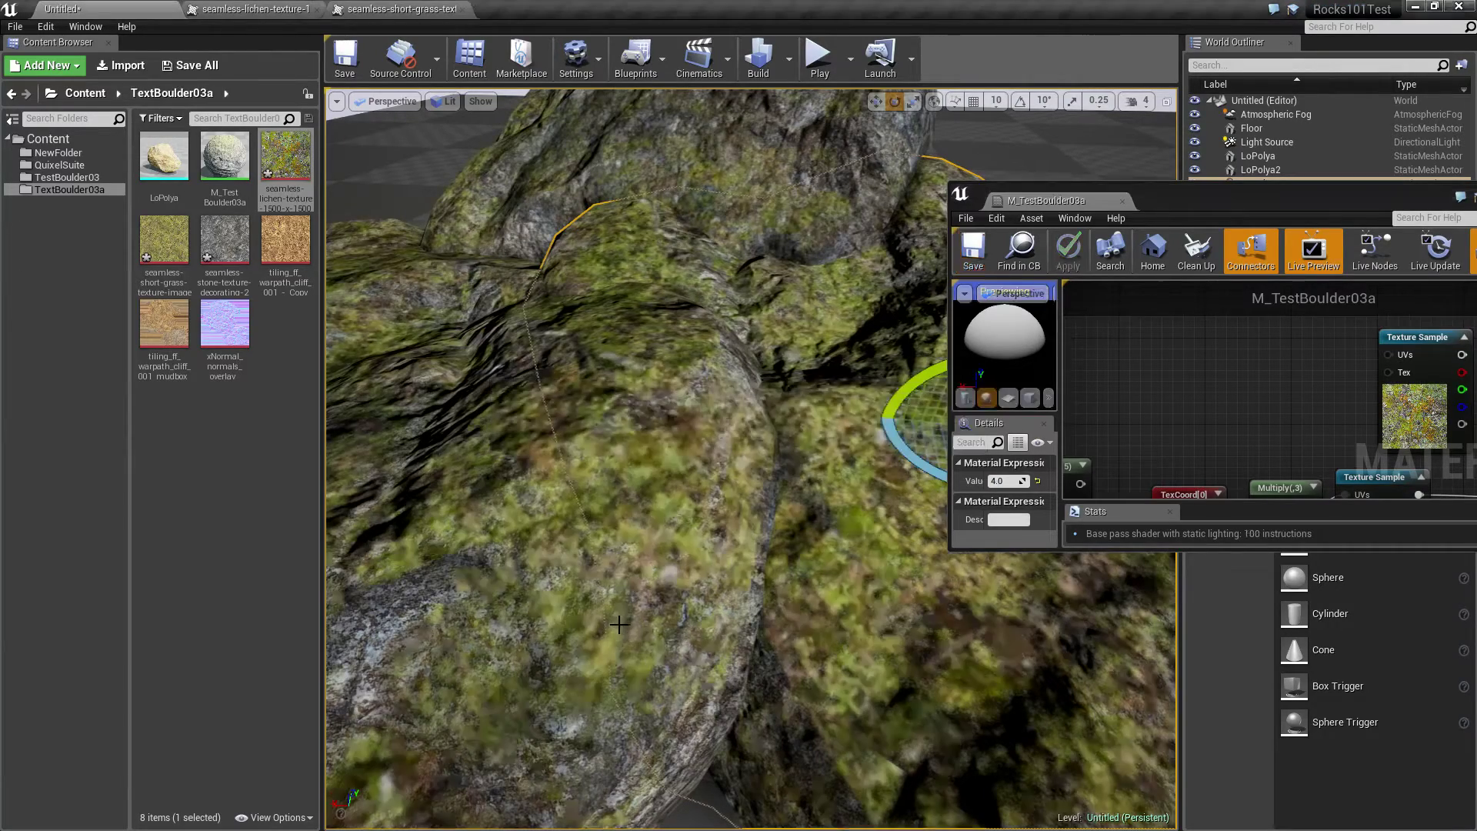
{"action": "mouse_move", "coordinate": [623, 626]}
{"action": "right_mouse_down"}
{"action": "mouse_move", "coordinate": [622, 639]}
{"action": "mouse_move", "coordinate": [600, 608]}
{"action": "mouse_move", "coordinate": [647, 654]}
{"action": "mouse_move", "coordinate": [646, 619]}
{"action": "right_mouse_up"}
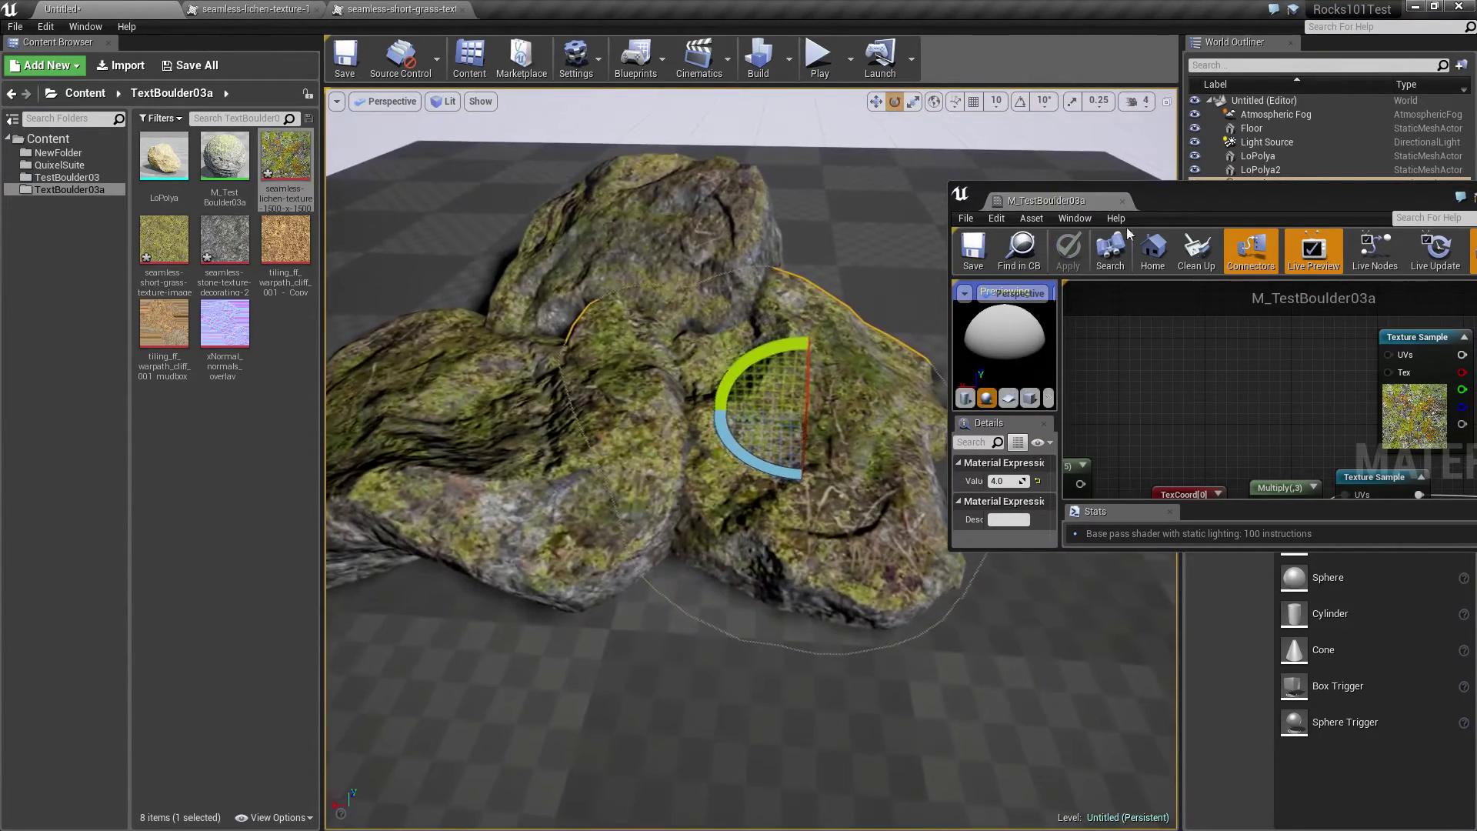
Connect the texture coordinate Multiply output to the grass sample's UVs and save the material
{"action": "double_click", "coordinate": [1182, 200]}
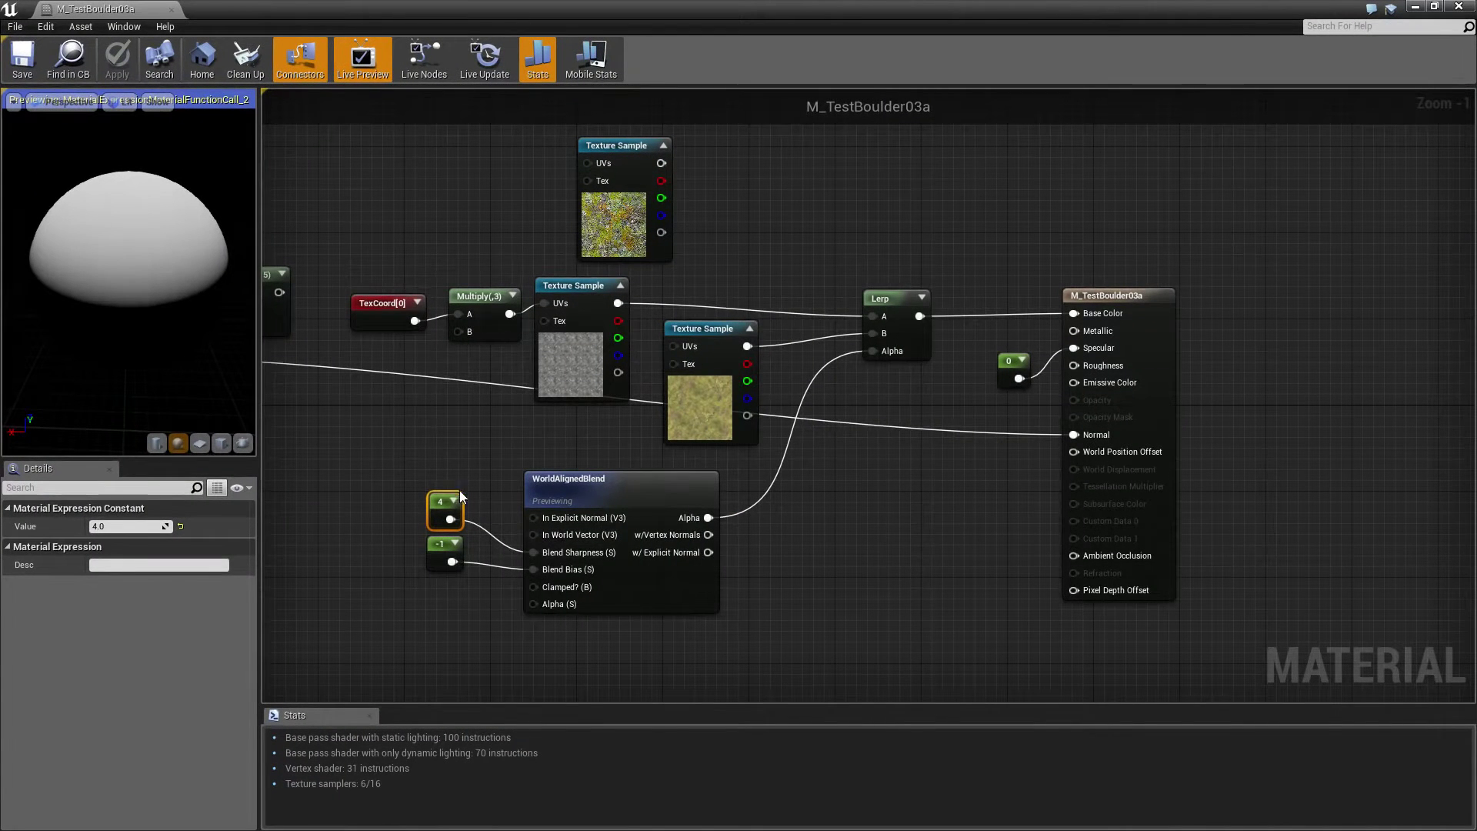
{"action": "left_click_drag", "start_coordinate": [521, 318], "coordinate": [685, 343]}
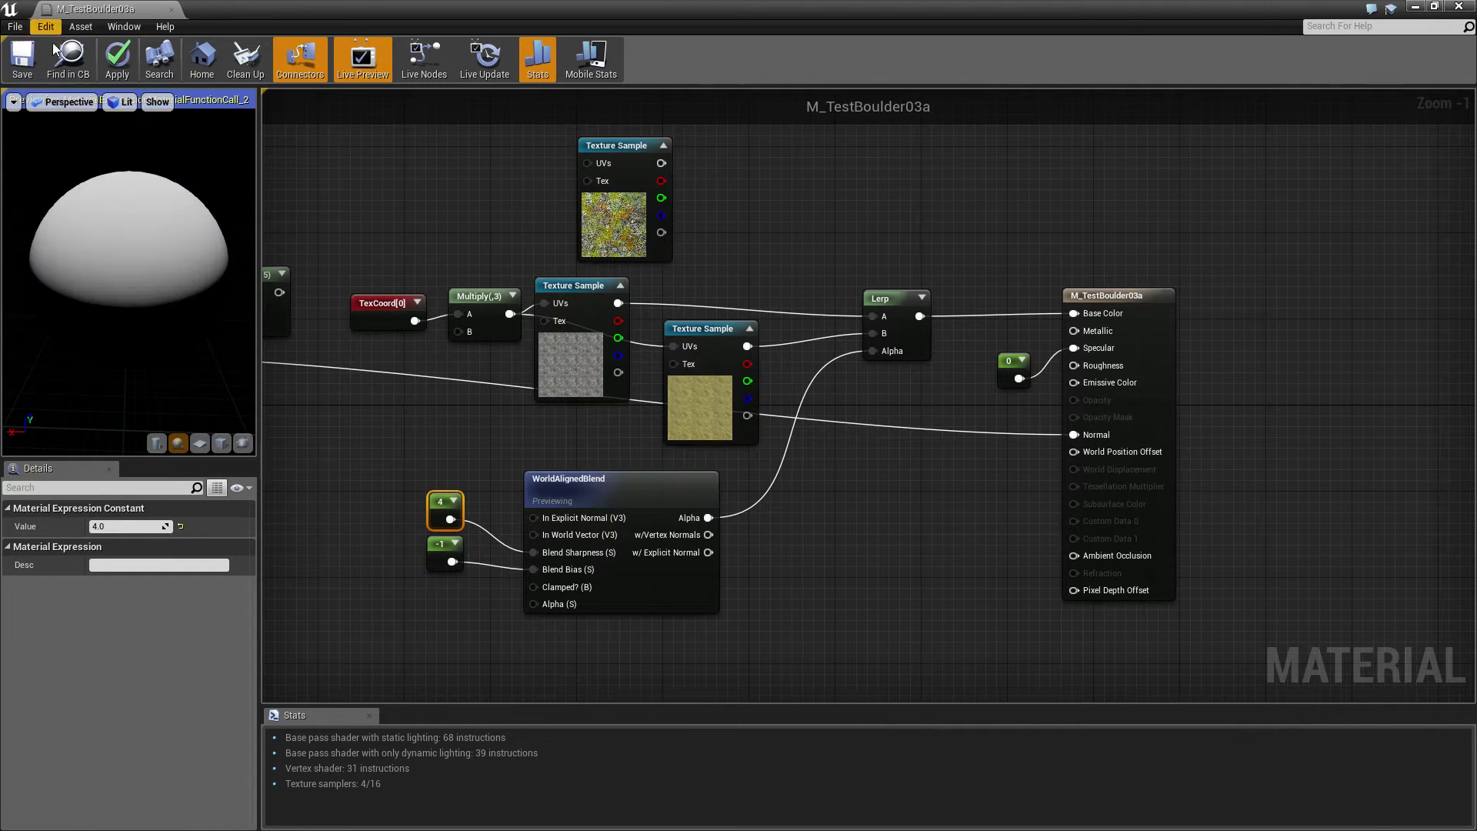
{"action": "double_click", "coordinate": [197, 7]}
{"action": "left_click", "coordinate": [932, 156]}
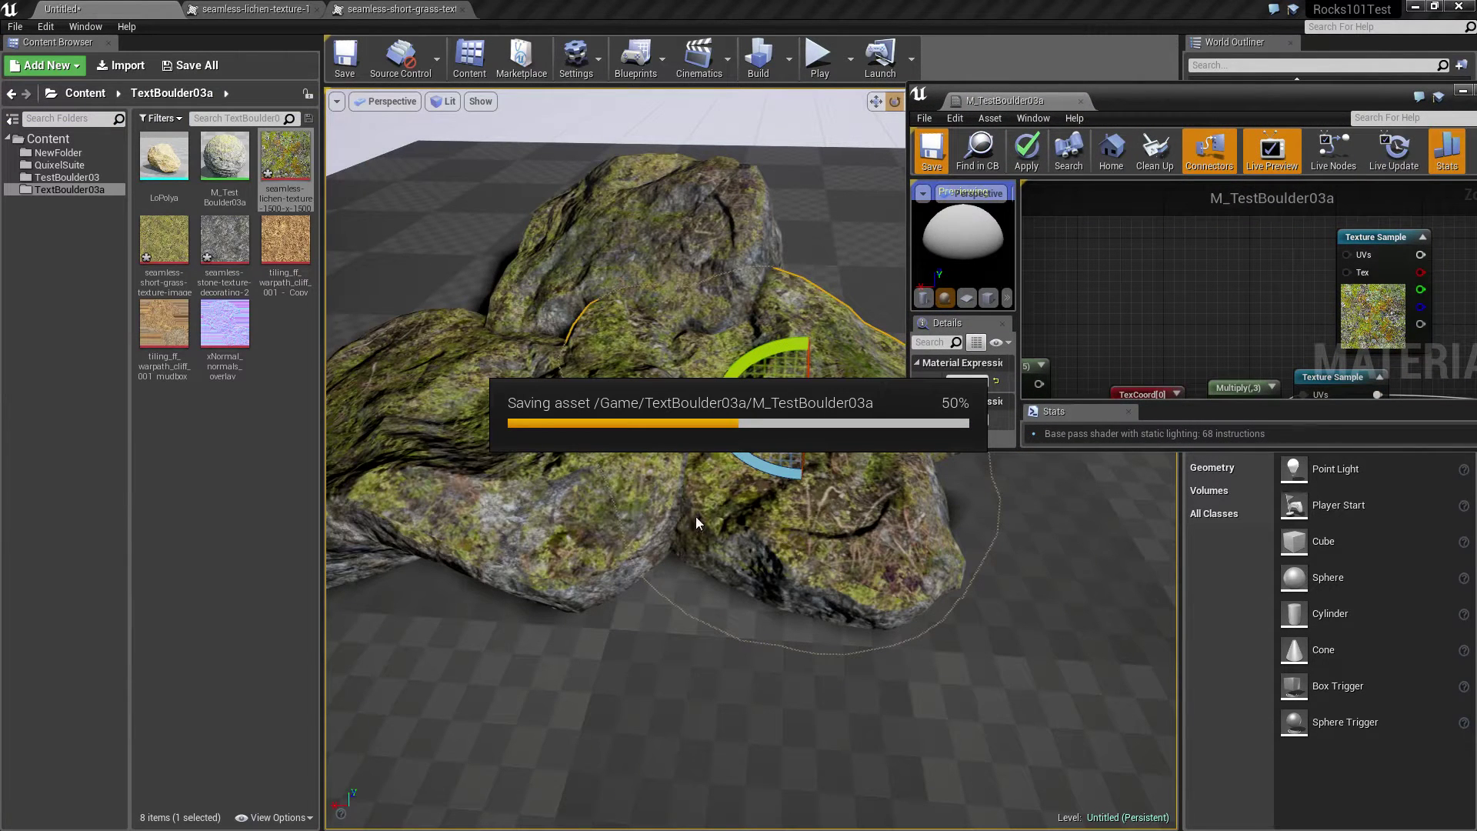
Inspect the grass tiling on the boulders from several sides, and dock the material editor beside the other editor tabs
{"action": "right_click_drag", "start_coordinate": [646, 594], "coordinate": [554, 531]}
{"action": "right_click_drag", "start_coordinate": [629, 423], "coordinate": [645, 476]}
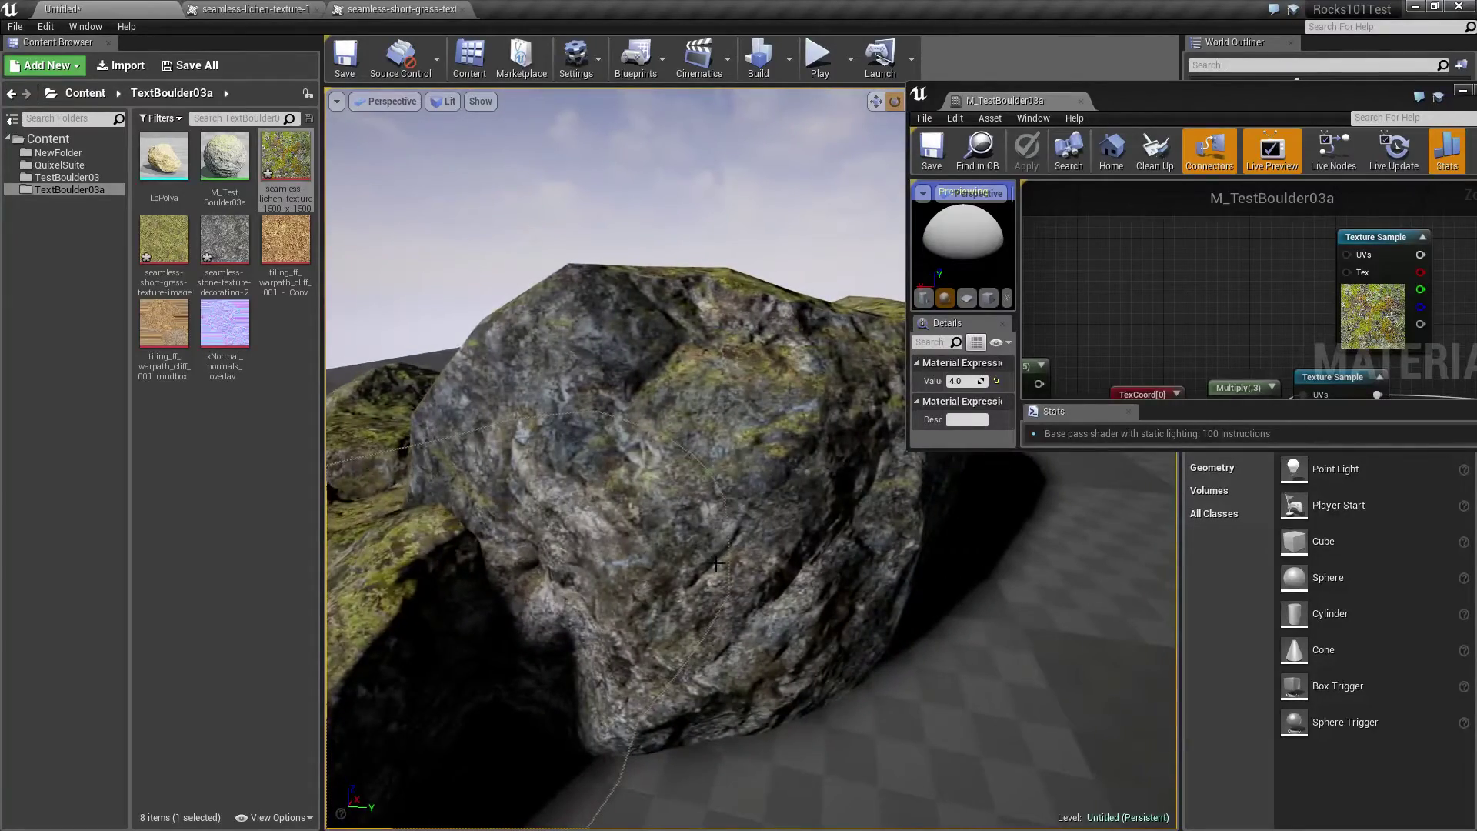
{"action": "mouse_move", "coordinate": [718, 564]}
{"action": "right_mouse_down"}
{"action": "mouse_move", "coordinate": [717, 639]}
{"action": "mouse_move", "coordinate": [662, 523]}
{"action": "mouse_move", "coordinate": [593, 550]}
{"action": "mouse_move", "coordinate": [569, 519]}
{"action": "mouse_move", "coordinate": [716, 566]}
{"action": "right_mouse_up"}
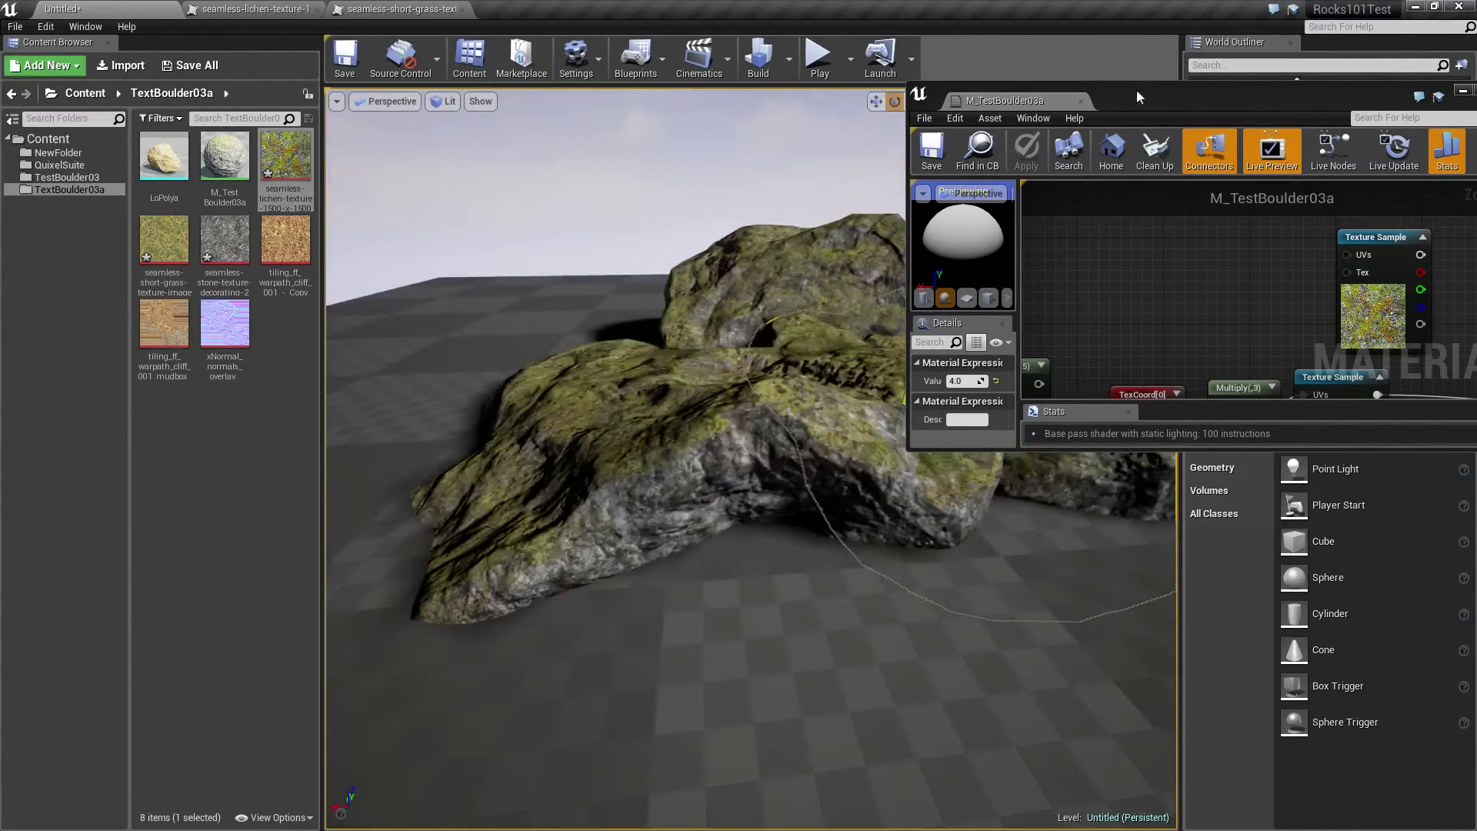
{"action": "left_click_drag", "start_coordinate": [1140, 97], "coordinate": [774, 57]}
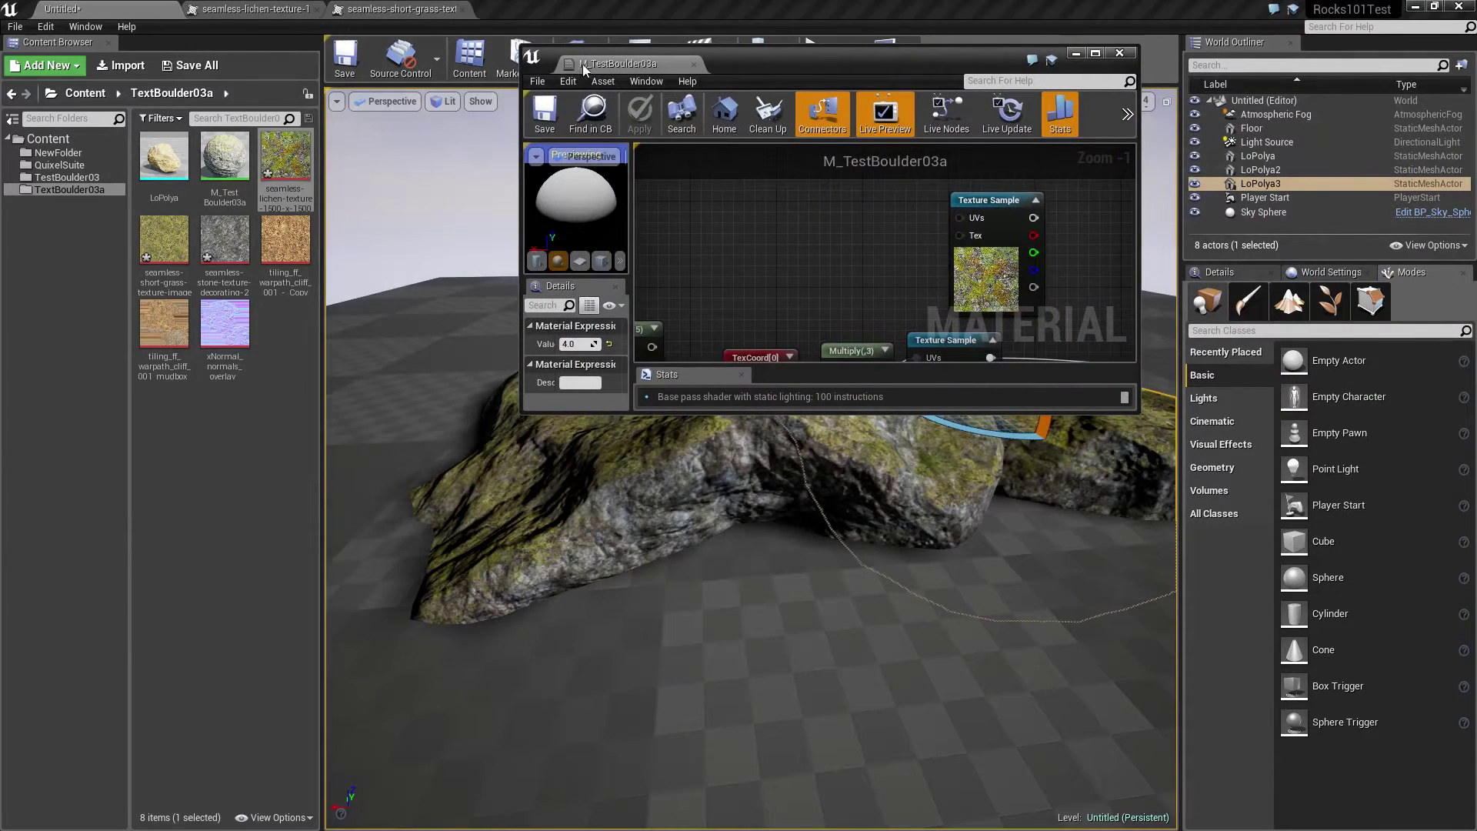
{"action": "left_click_drag", "start_coordinate": [583, 63], "coordinate": [531, 9]}
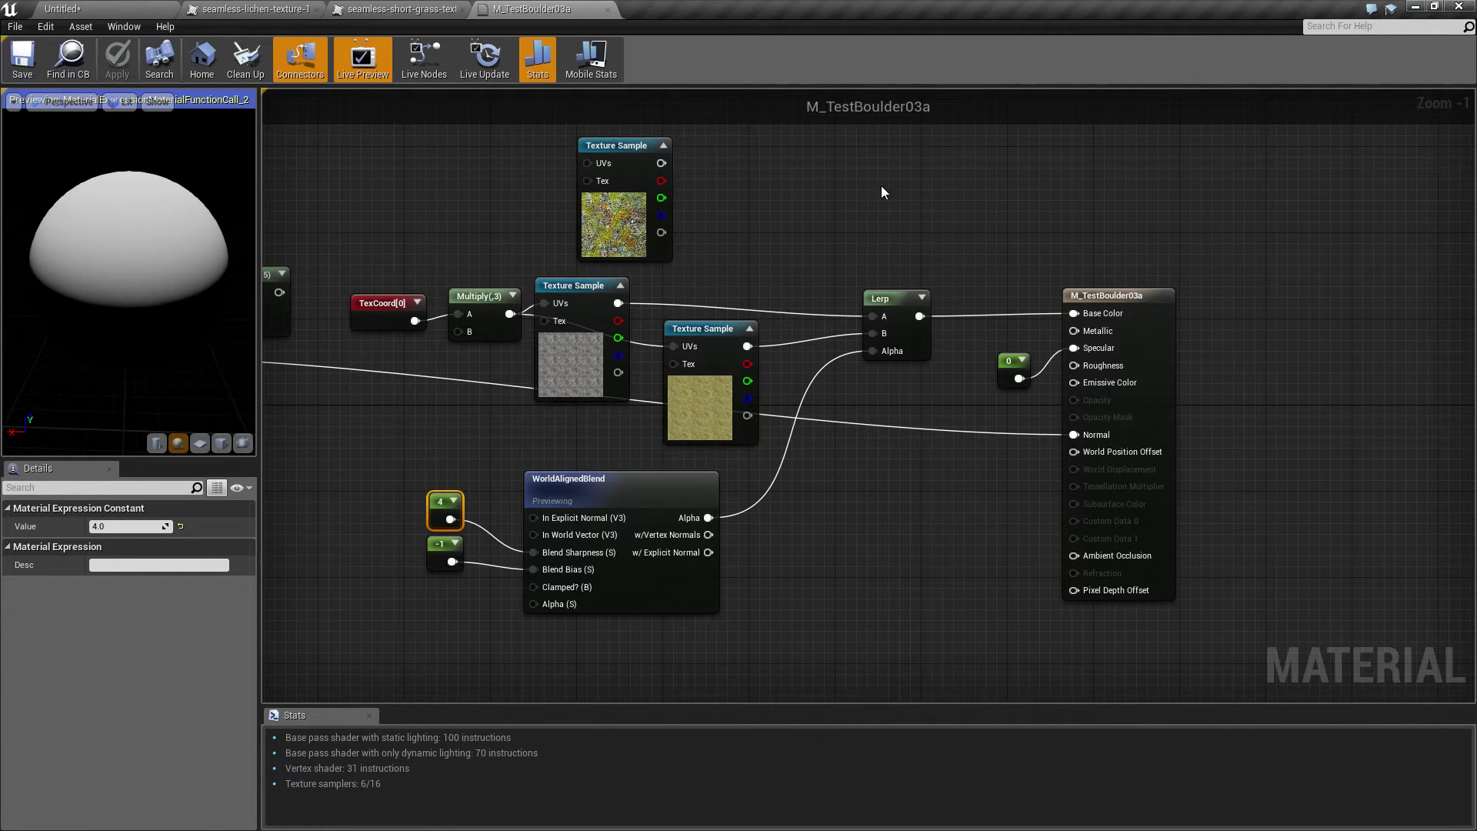
{"action": "right_click", "coordinate": [903, 176]}
{"action": "type", "text": "v"}
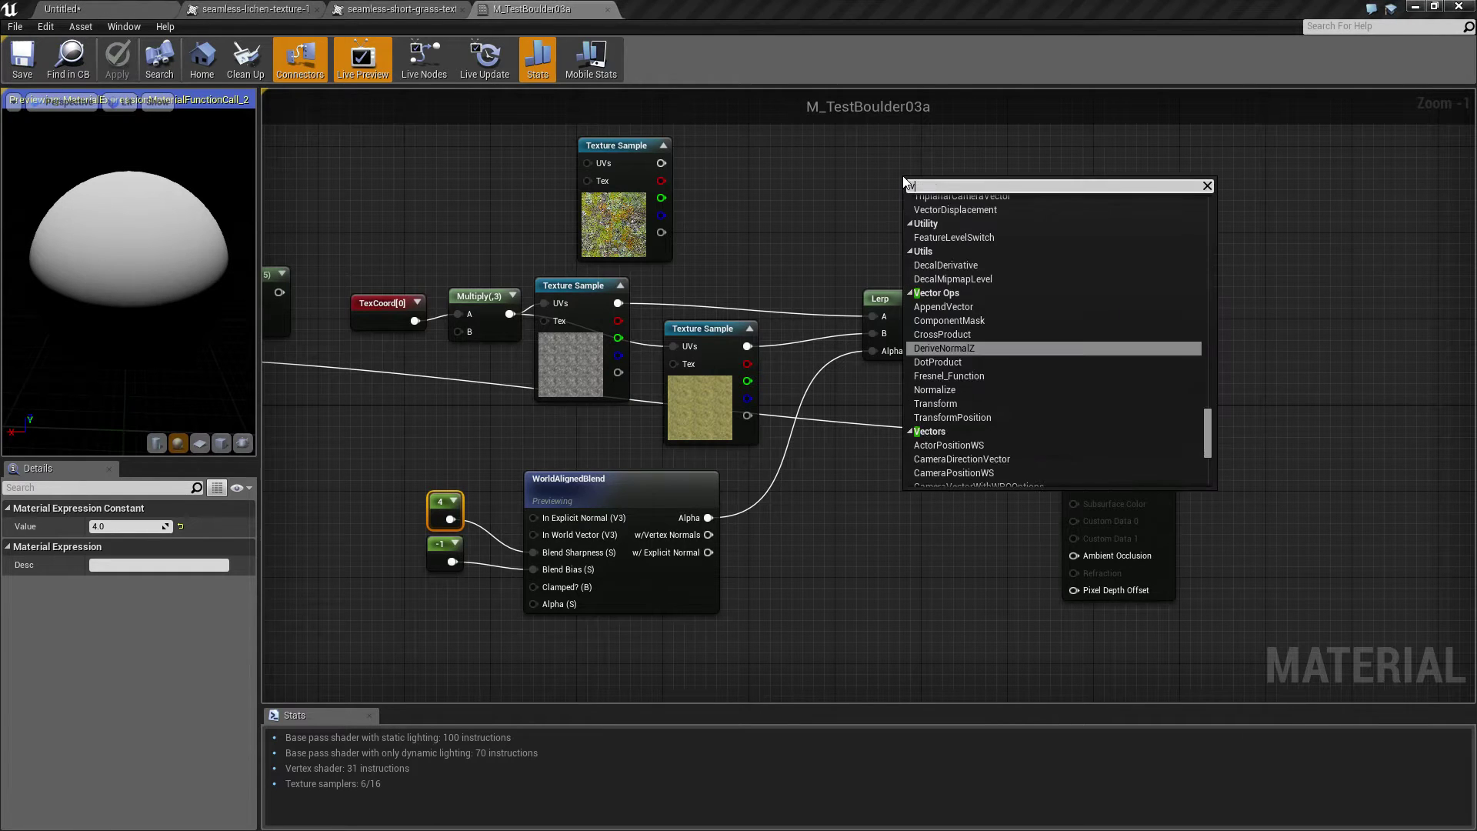
{"action": "type", "text": "ertex"}
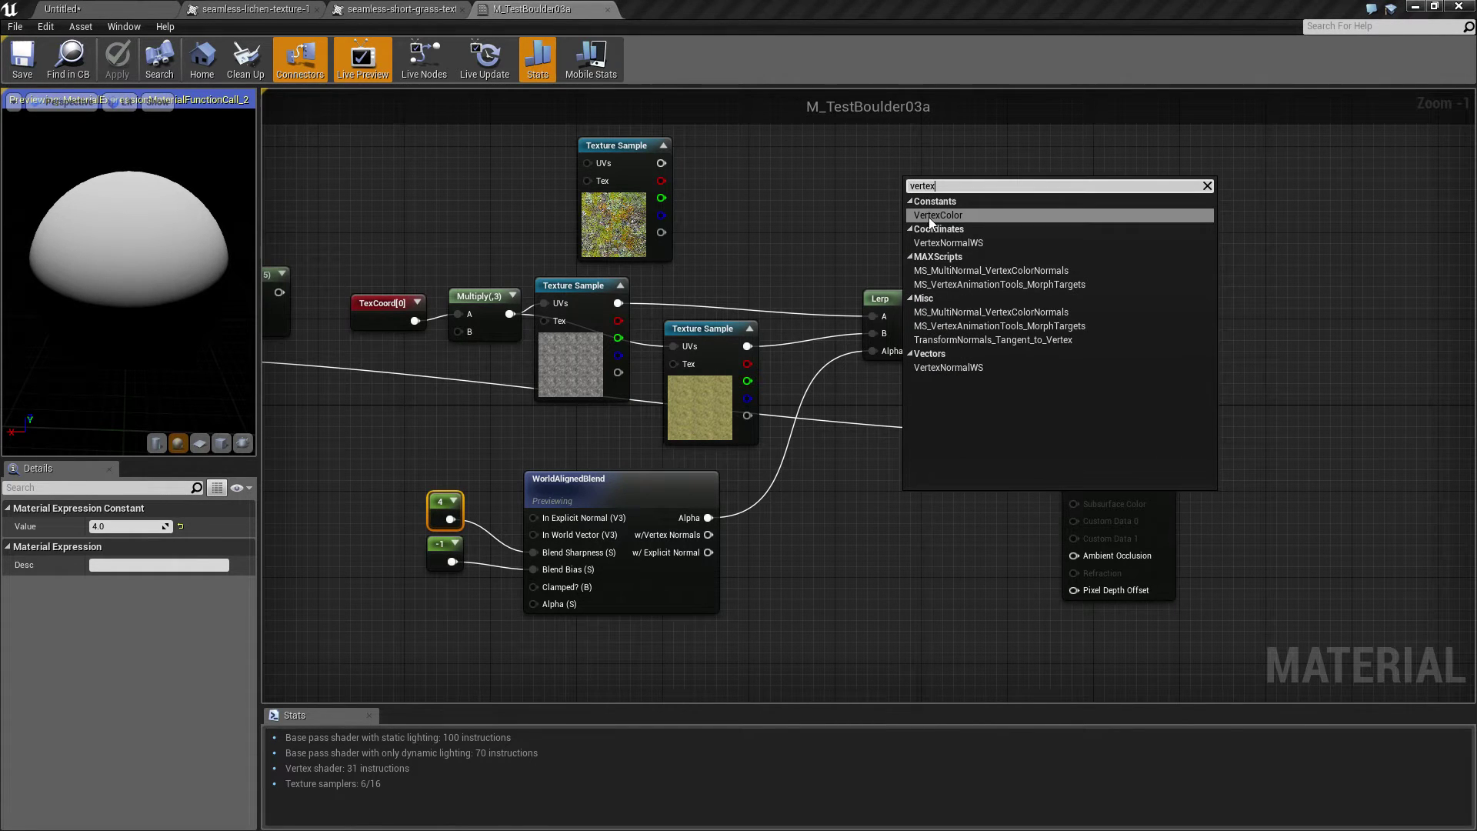
{"action": "left_click", "coordinate": [632, 222]}
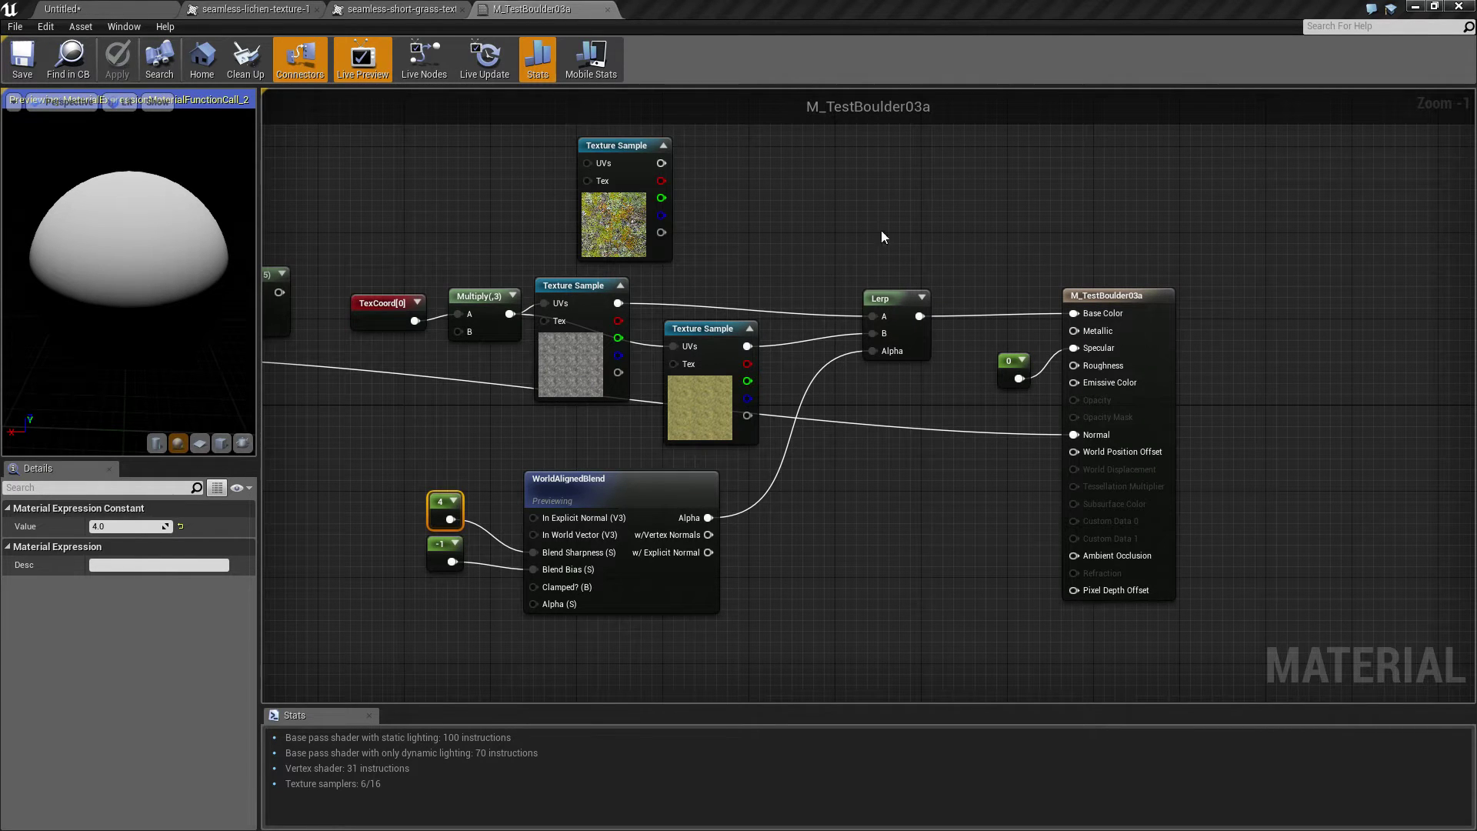
Add a VertexColor node to the graph and place it beside the lichen texture sample
{"action": "right_click", "coordinate": [939, 189]}
{"action": "type", "text": "vertex"}
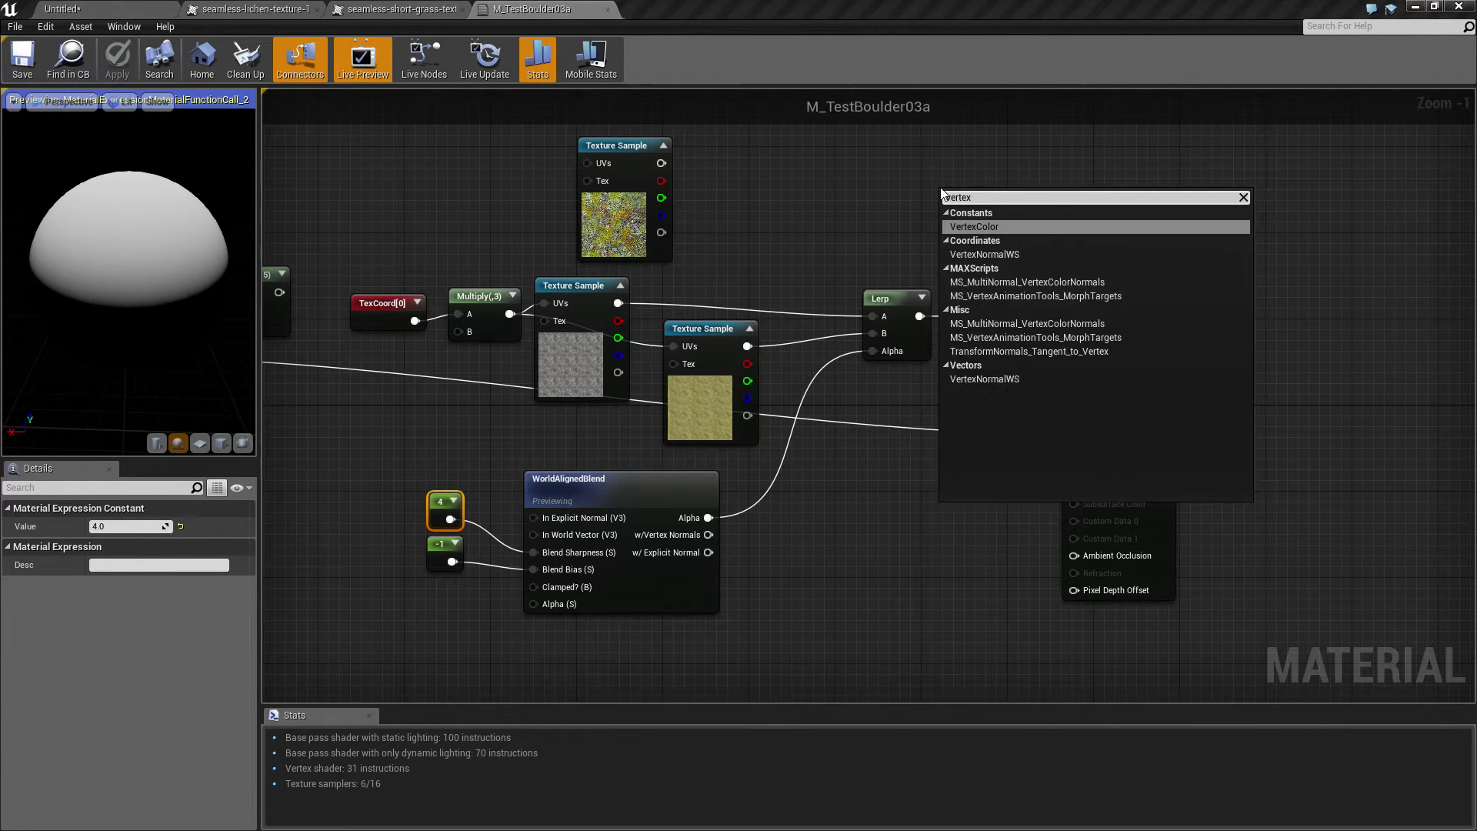
{"action": "key", "text": "Return"}
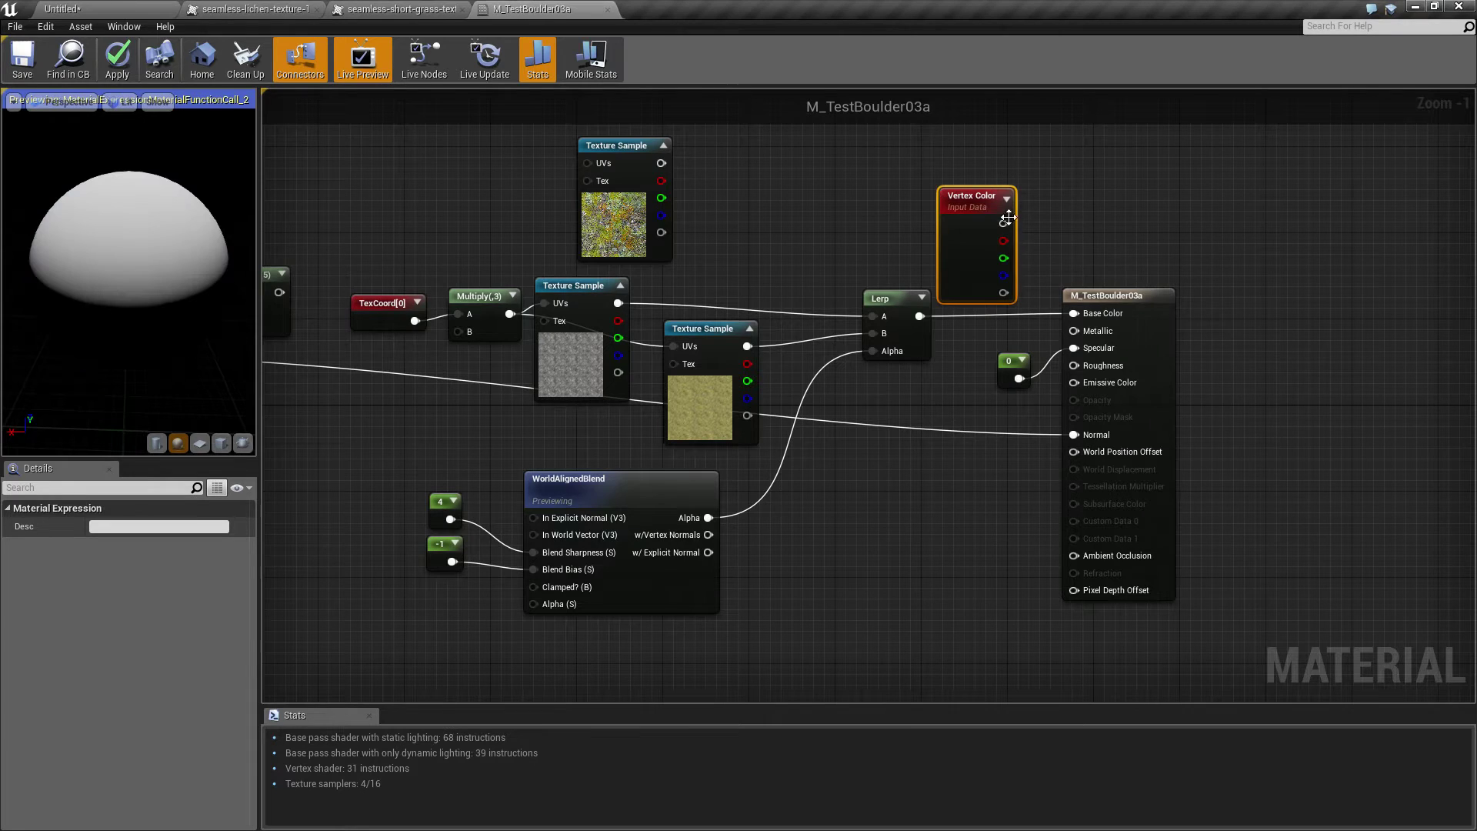
{"action": "left_click_drag", "start_coordinate": [965, 207], "coordinate": [800, 147]}
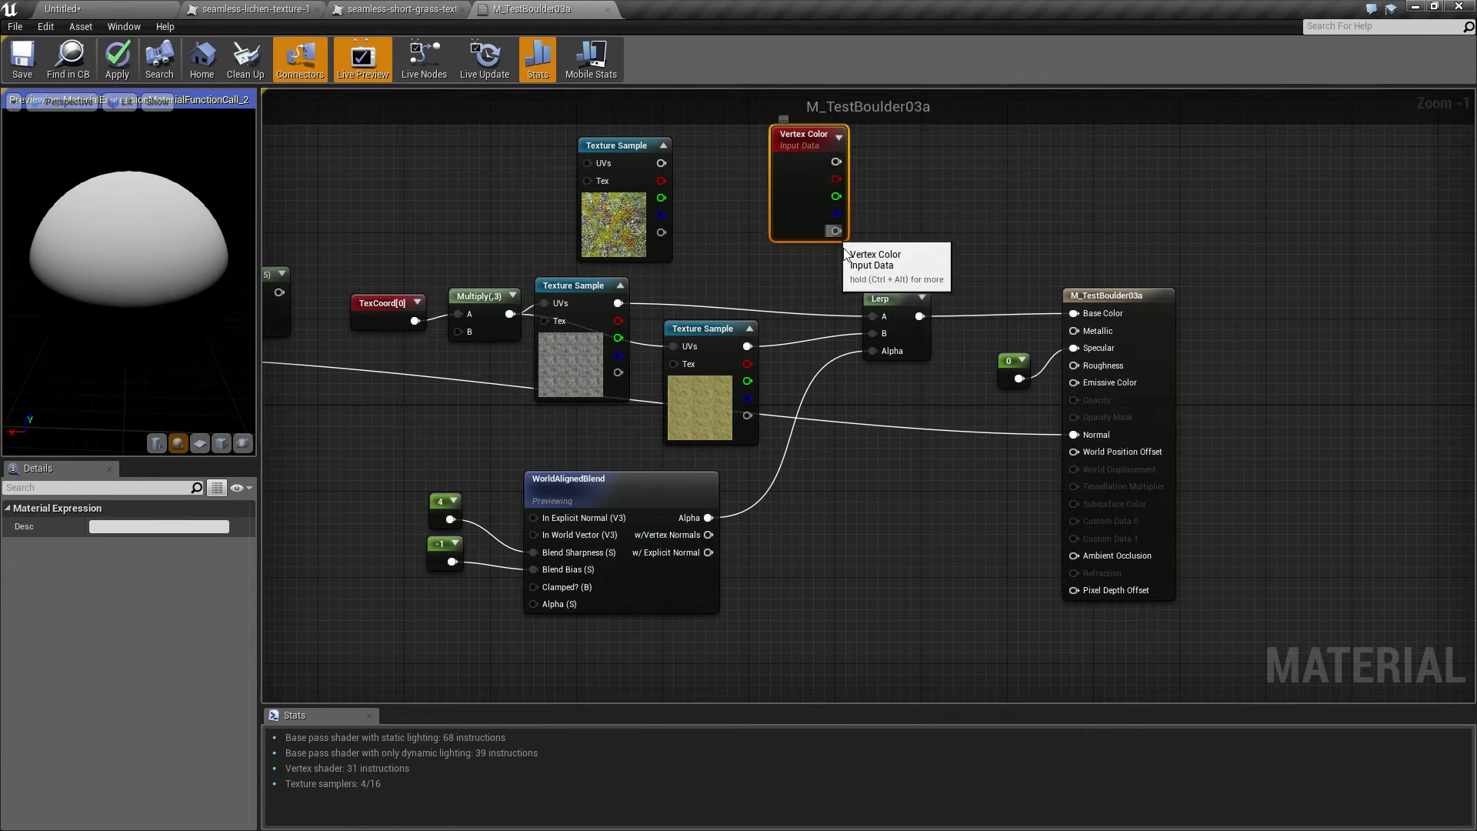
Make room before the material output, add a second Lerp node and drive its Alpha with the Vertex Color red channel
{"action": "left_click_drag", "start_coordinate": [1001, 248], "coordinate": [1285, 622]}
{"action": "left_click_drag", "start_coordinate": [1117, 300], "coordinate": [1277, 303]}
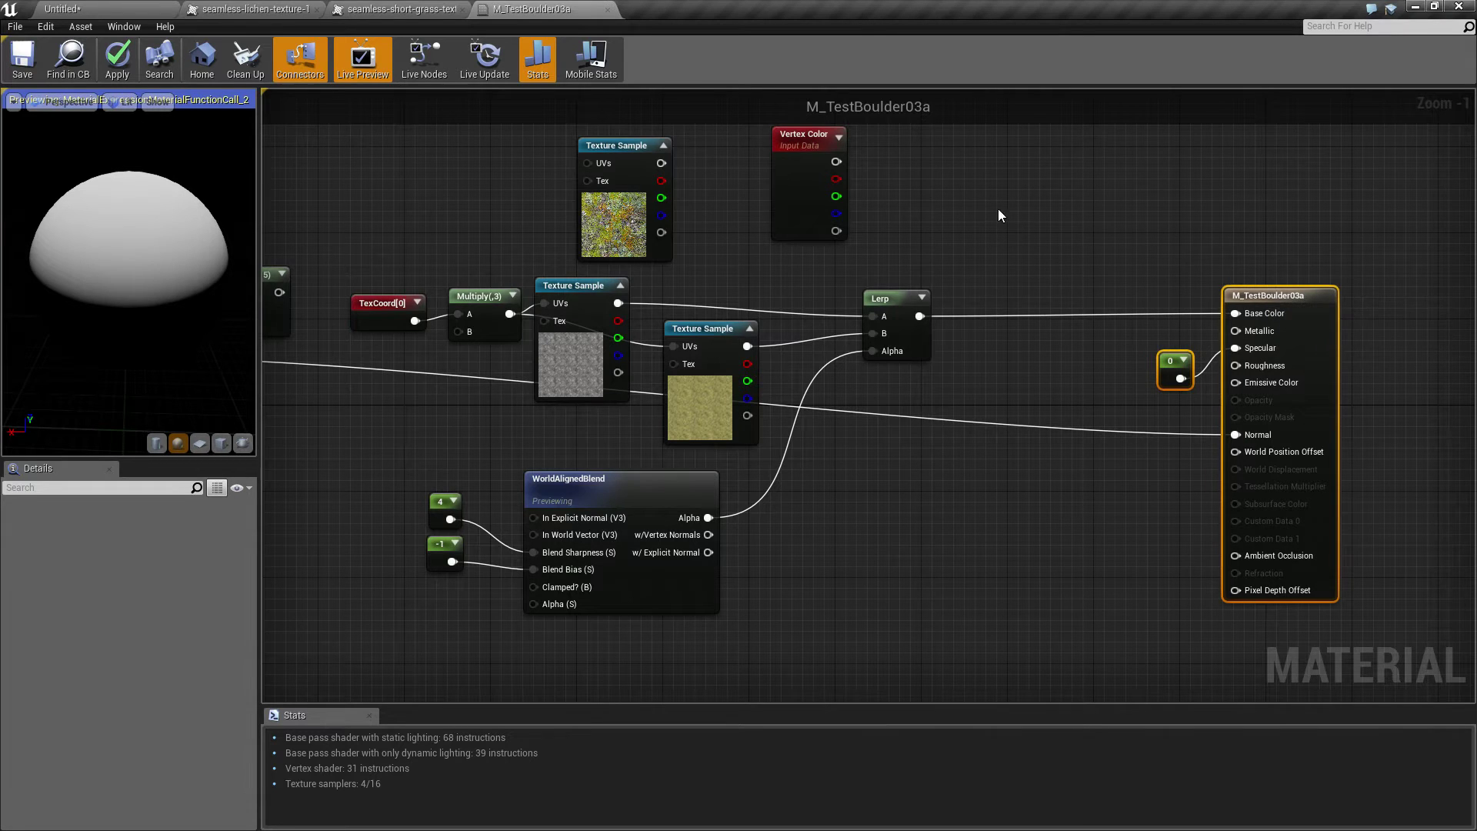
{"action": "left_click", "coordinate": [1029, 220]}
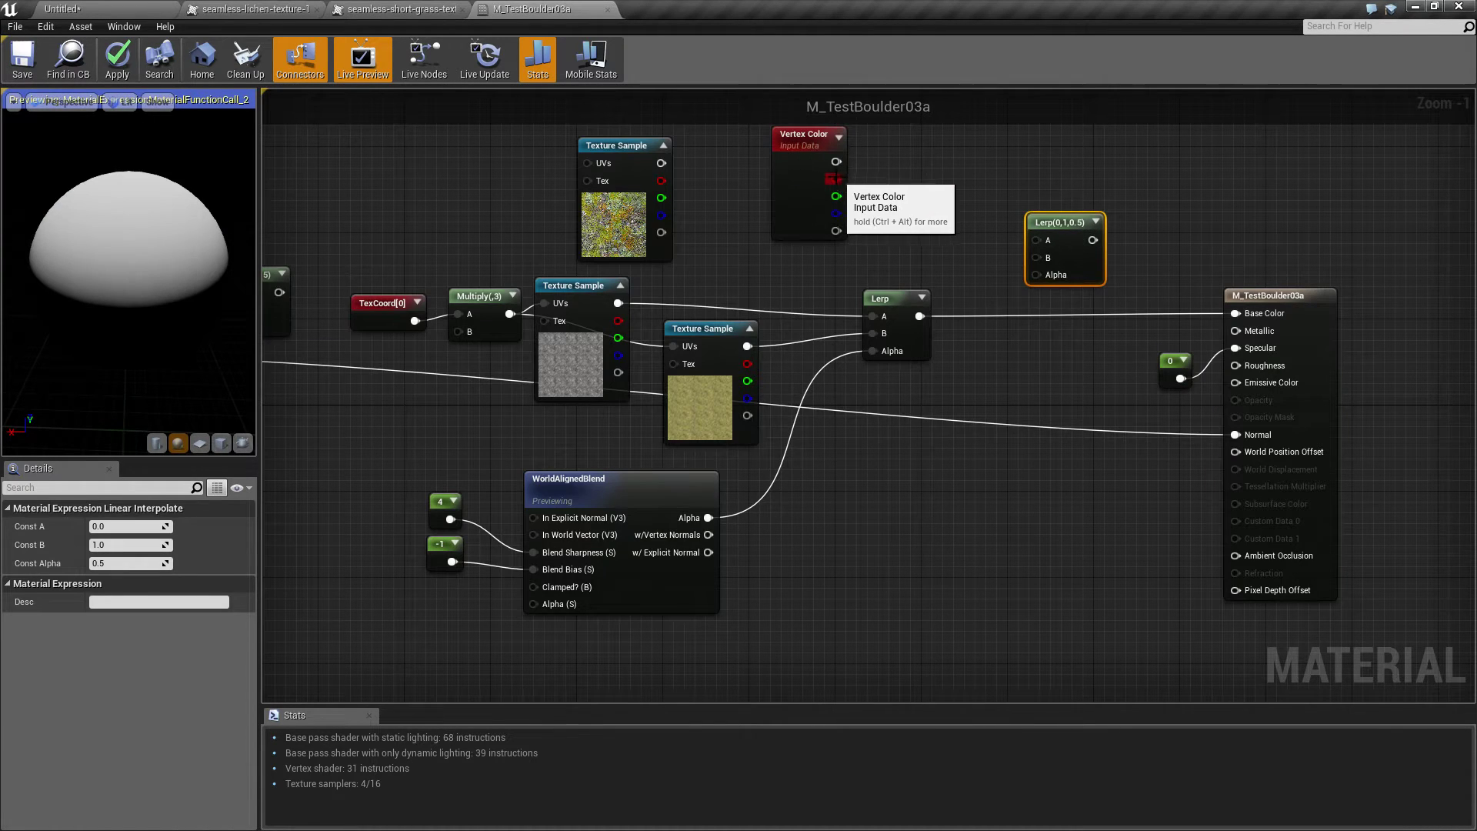
{"action": "left_click_drag", "start_coordinate": [834, 179], "coordinate": [1042, 273]}
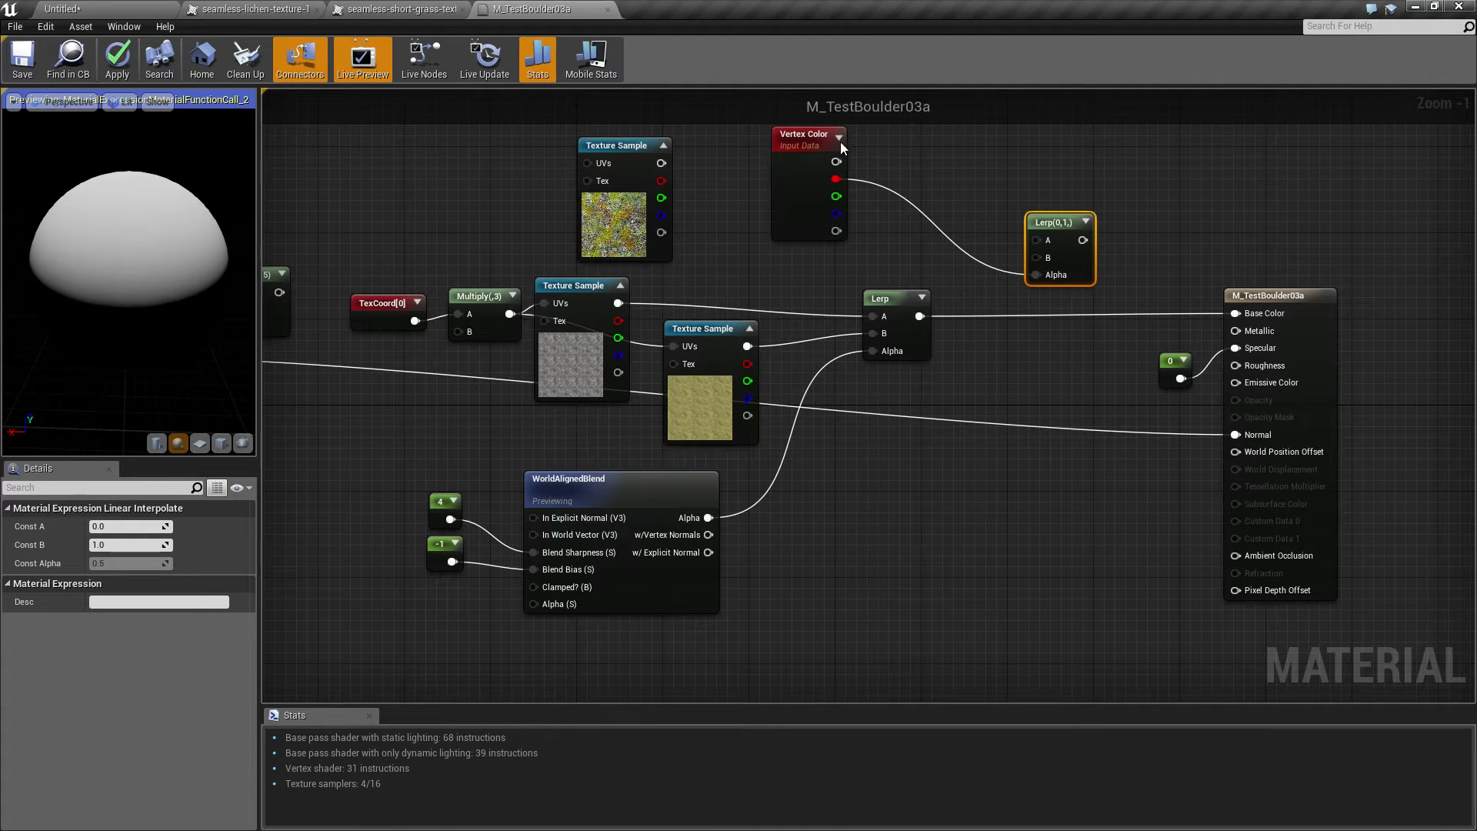
{"action": "left_click_drag", "start_coordinate": [802, 140], "coordinate": [908, 161]}
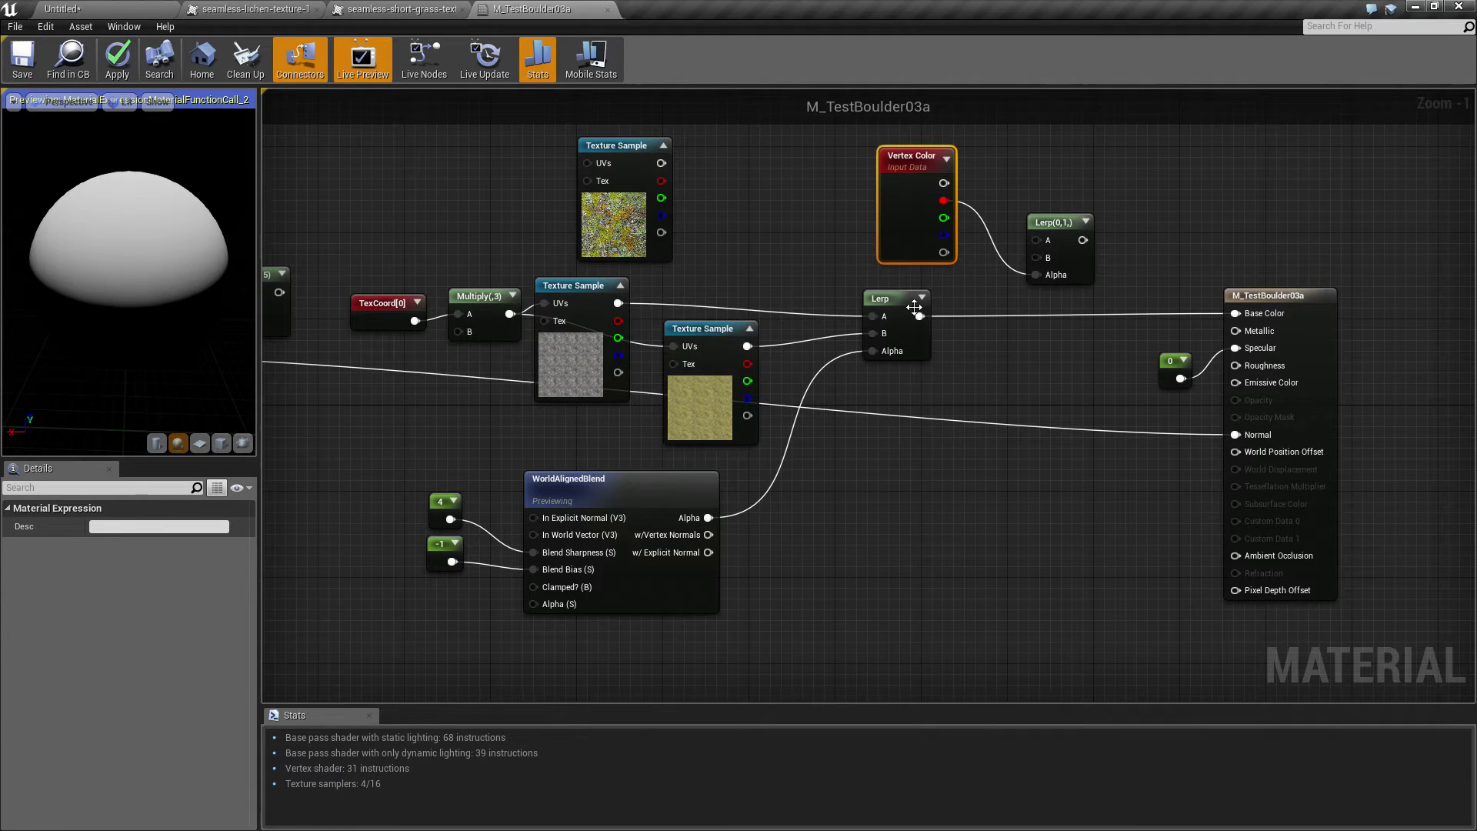
Wire the grass Lerp into A and the stone sample into B of the new Lerp, output it to Base Color and save
{"action": "left_click_drag", "start_coordinate": [917, 316], "coordinate": [1037, 240]}
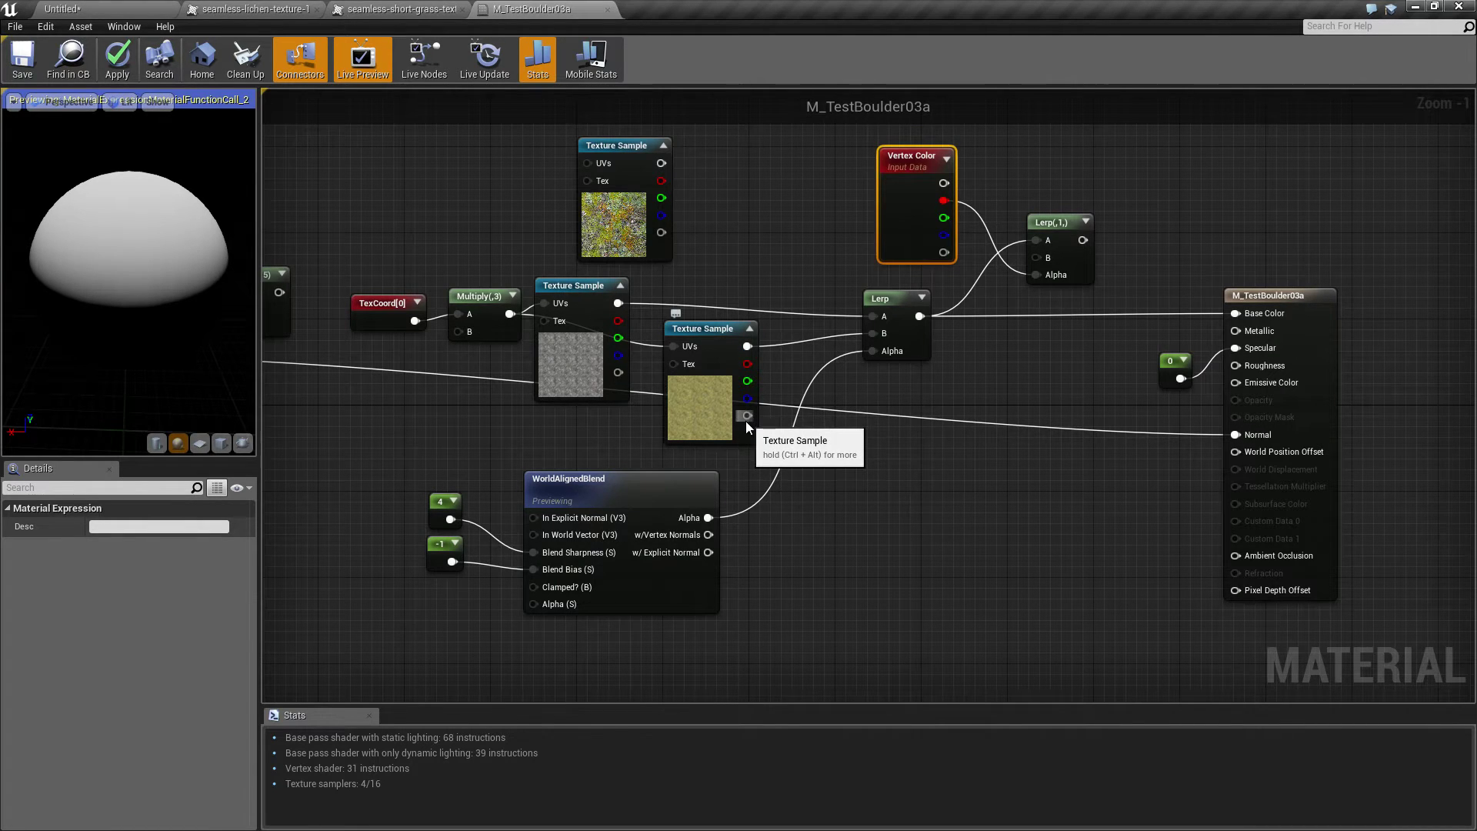
{"action": "left_click_drag", "start_coordinate": [618, 304], "coordinate": [1036, 258]}
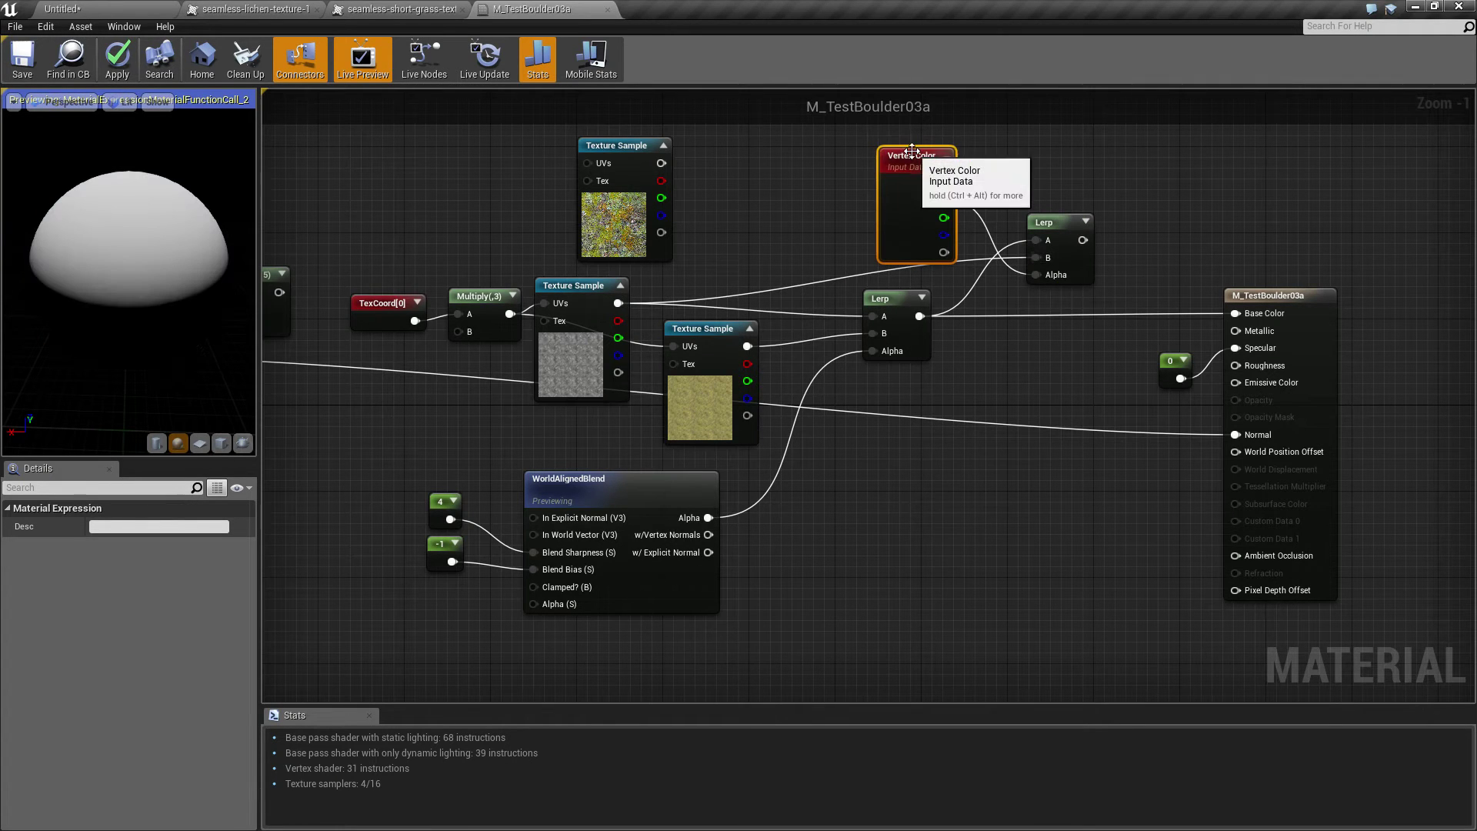
{"action": "left_click_drag", "start_coordinate": [911, 151], "coordinate": [890, 140]}
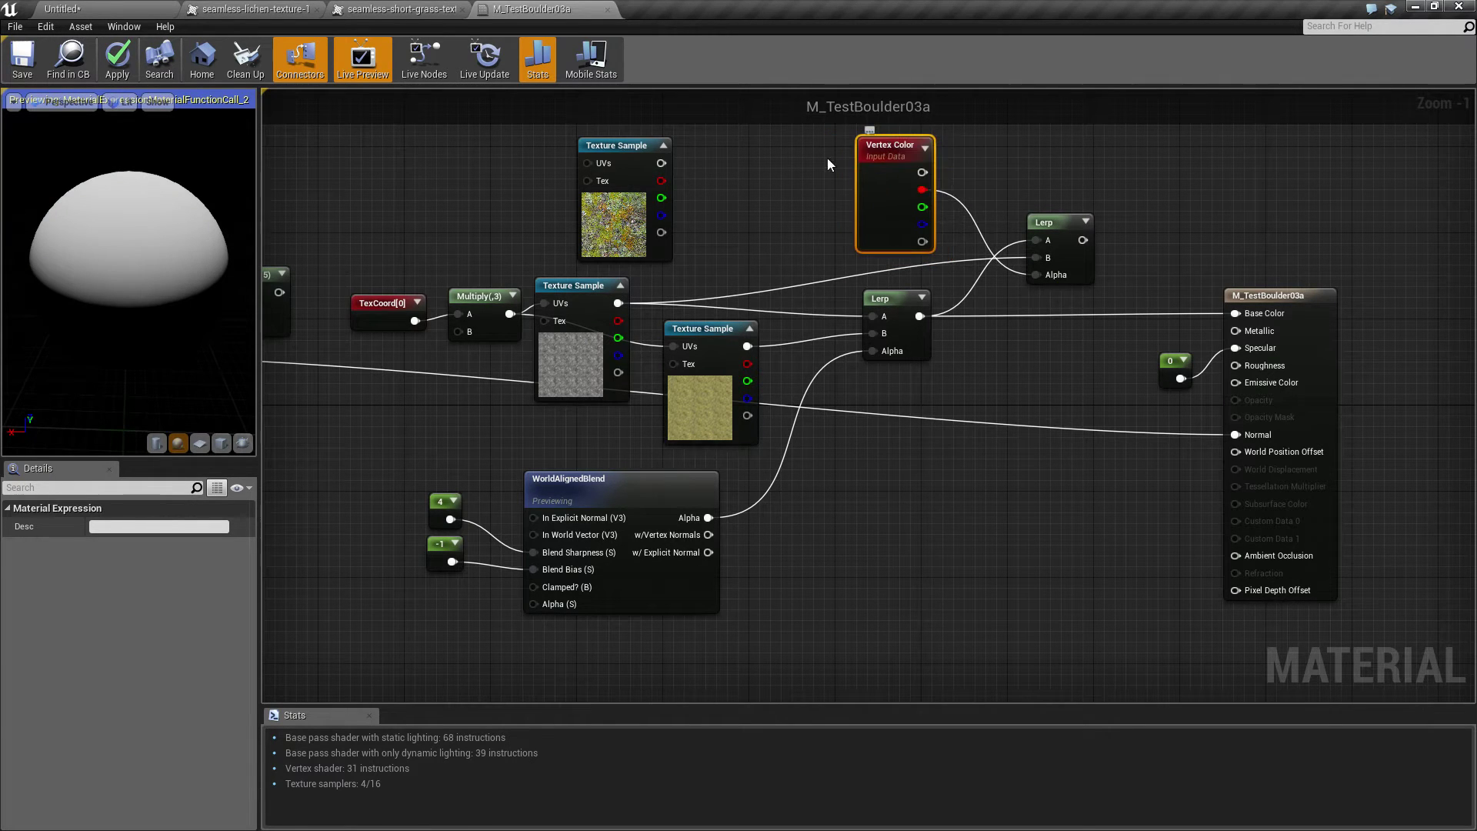
{"action": "left_click", "coordinate": [32, 73]}
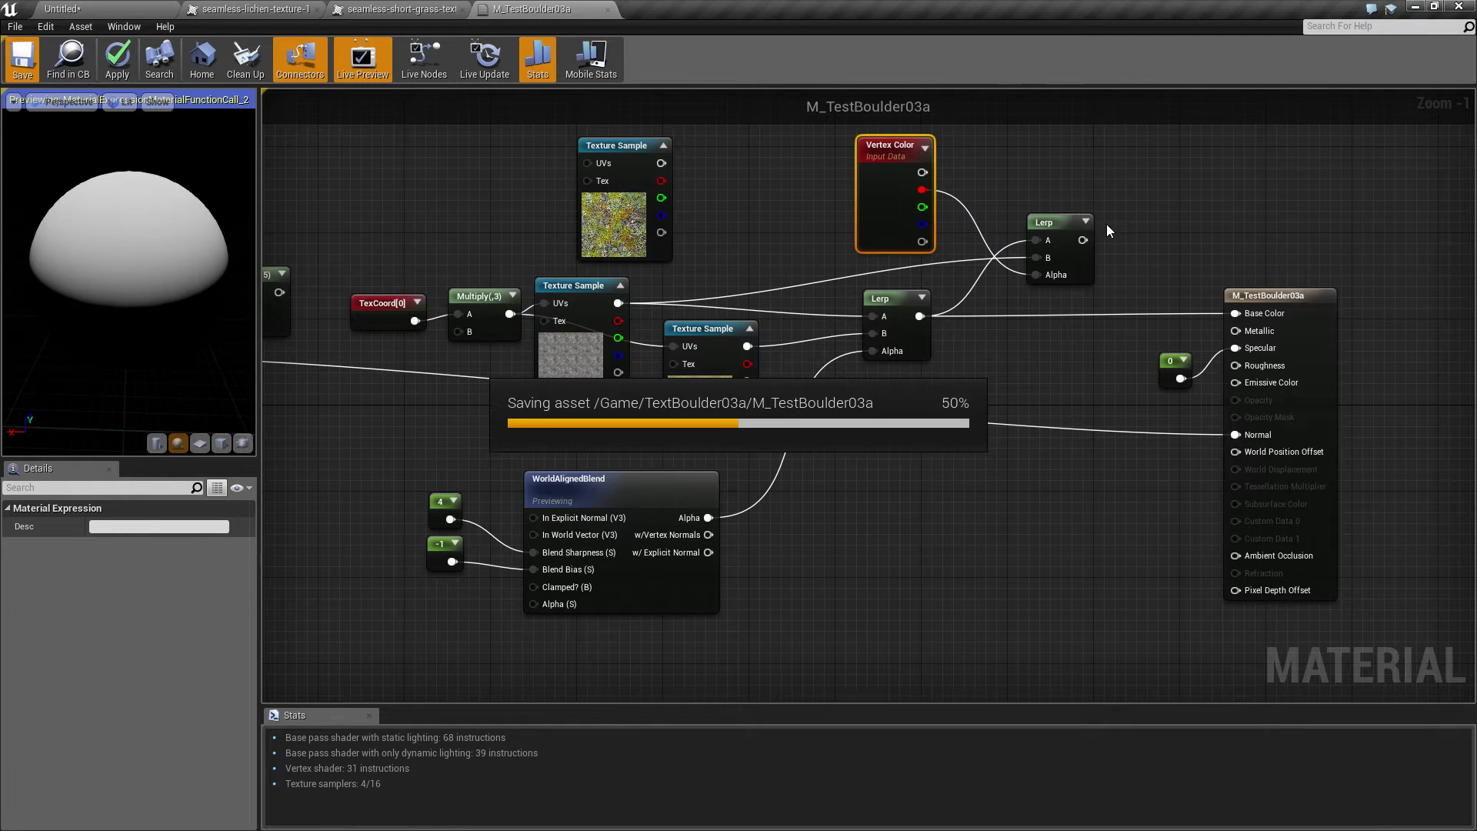
{"action": "left_click_drag", "start_coordinate": [1082, 240], "coordinate": [1235, 313]}
{"action": "left_click", "coordinate": [22, 58]}
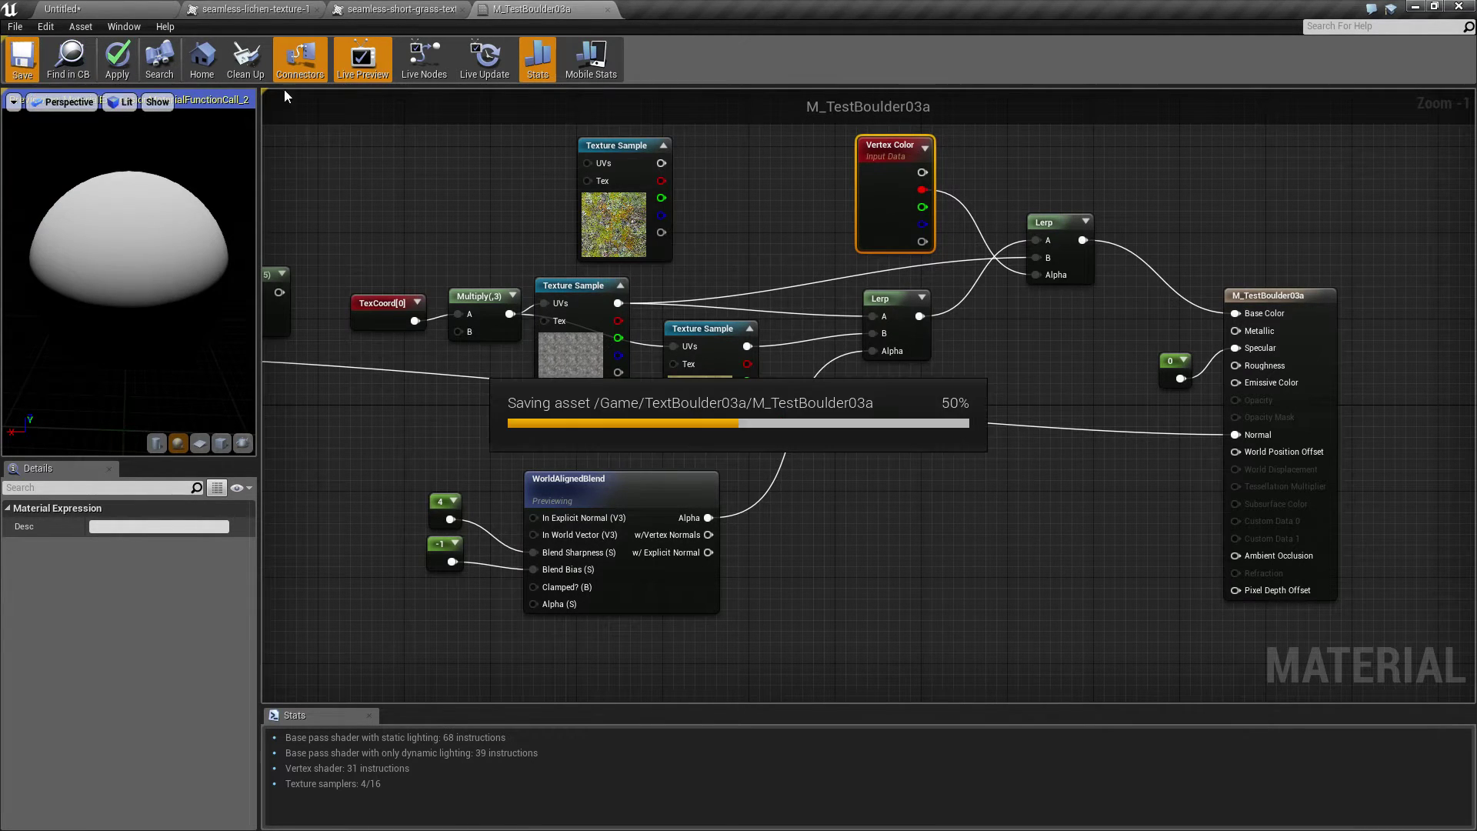
Return to the level, switch to vertex painting and remove the existing instance vertex colors from the boulders
{"action": "left_click", "coordinate": [95, 4]}
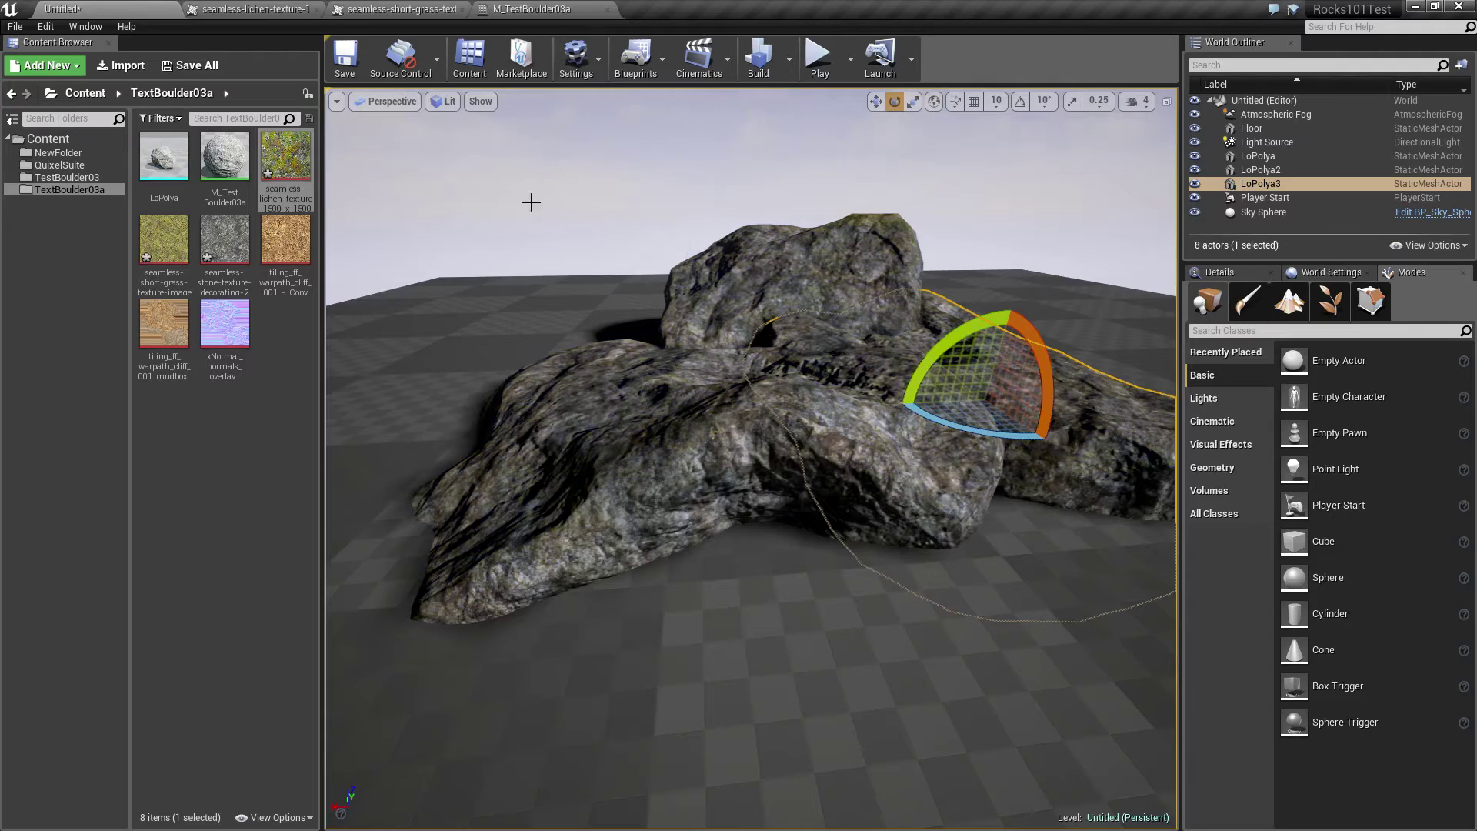
{"action": "right_click_drag", "start_coordinate": [745, 335], "coordinate": [739, 454]}
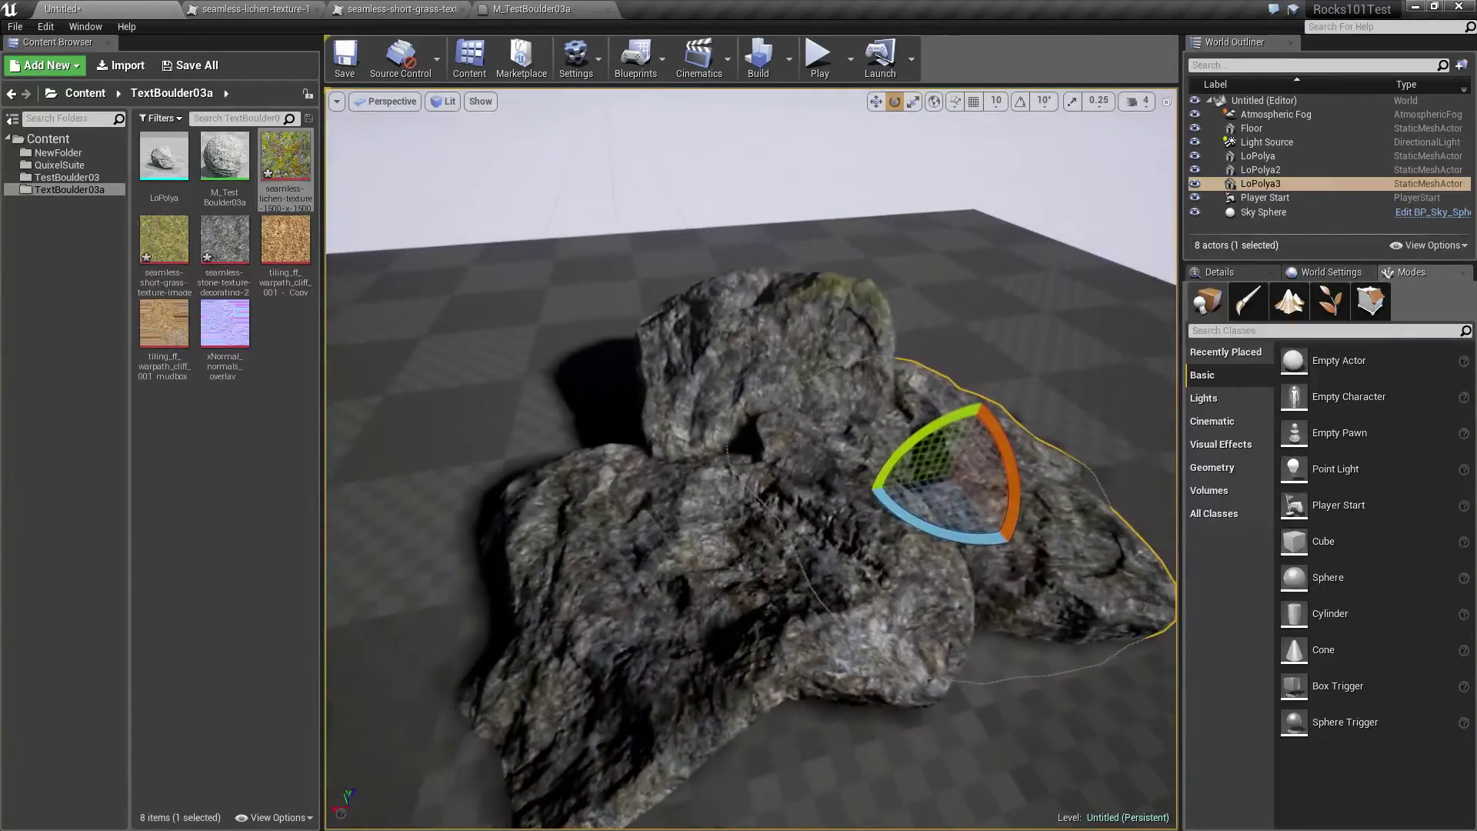
{"action": "right_click_drag", "start_coordinate": [531, 238], "coordinate": [535, 240]}
{"action": "left_click_drag", "start_coordinate": [751, 459], "coordinate": [689, 376], "text": "alt"}
{"action": "left_click", "coordinate": [689, 377]}
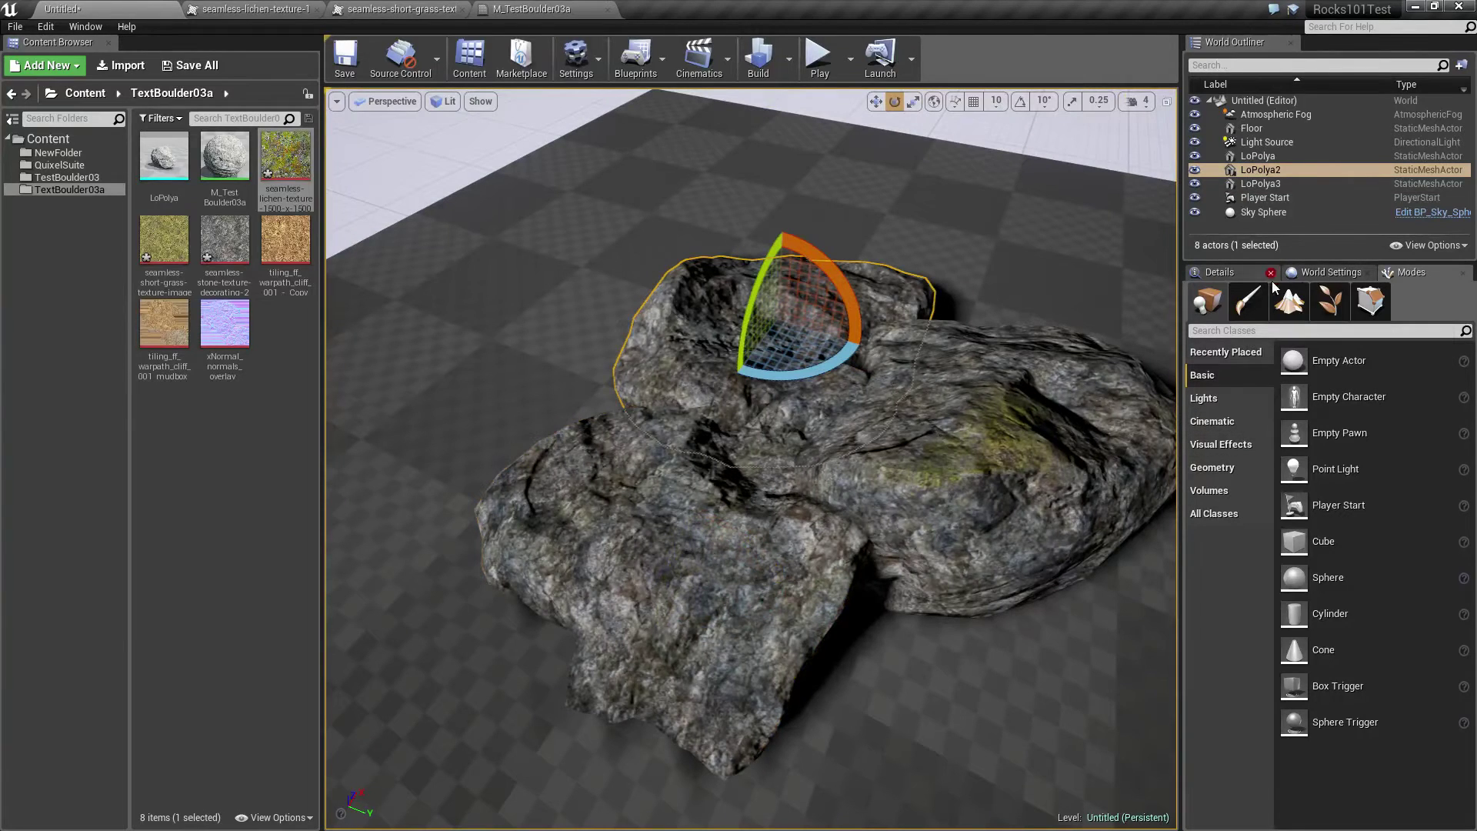
{"action": "left_click", "coordinate": [1240, 307]}
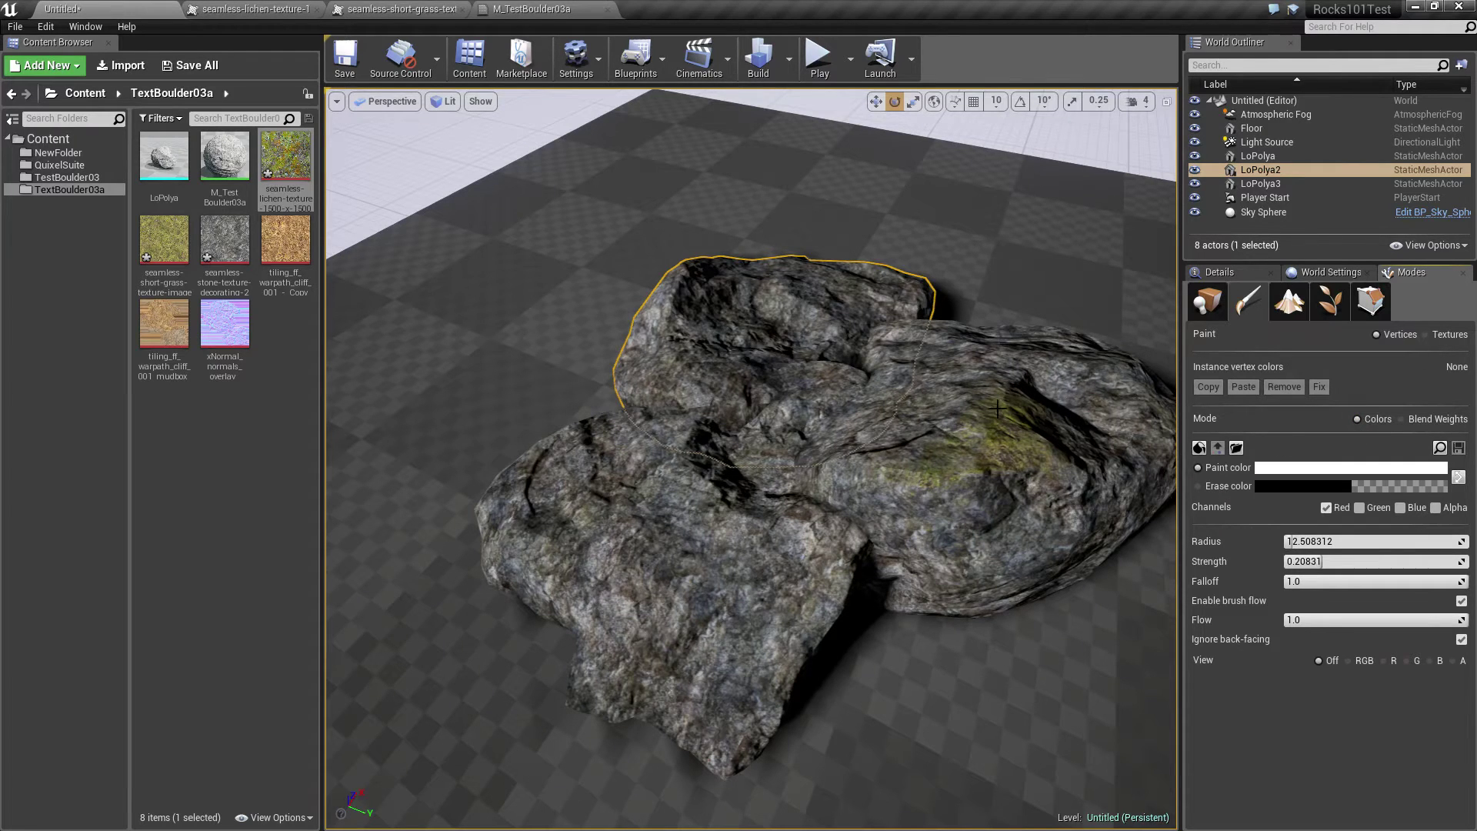
{"action": "left_click", "coordinate": [1083, 400]}
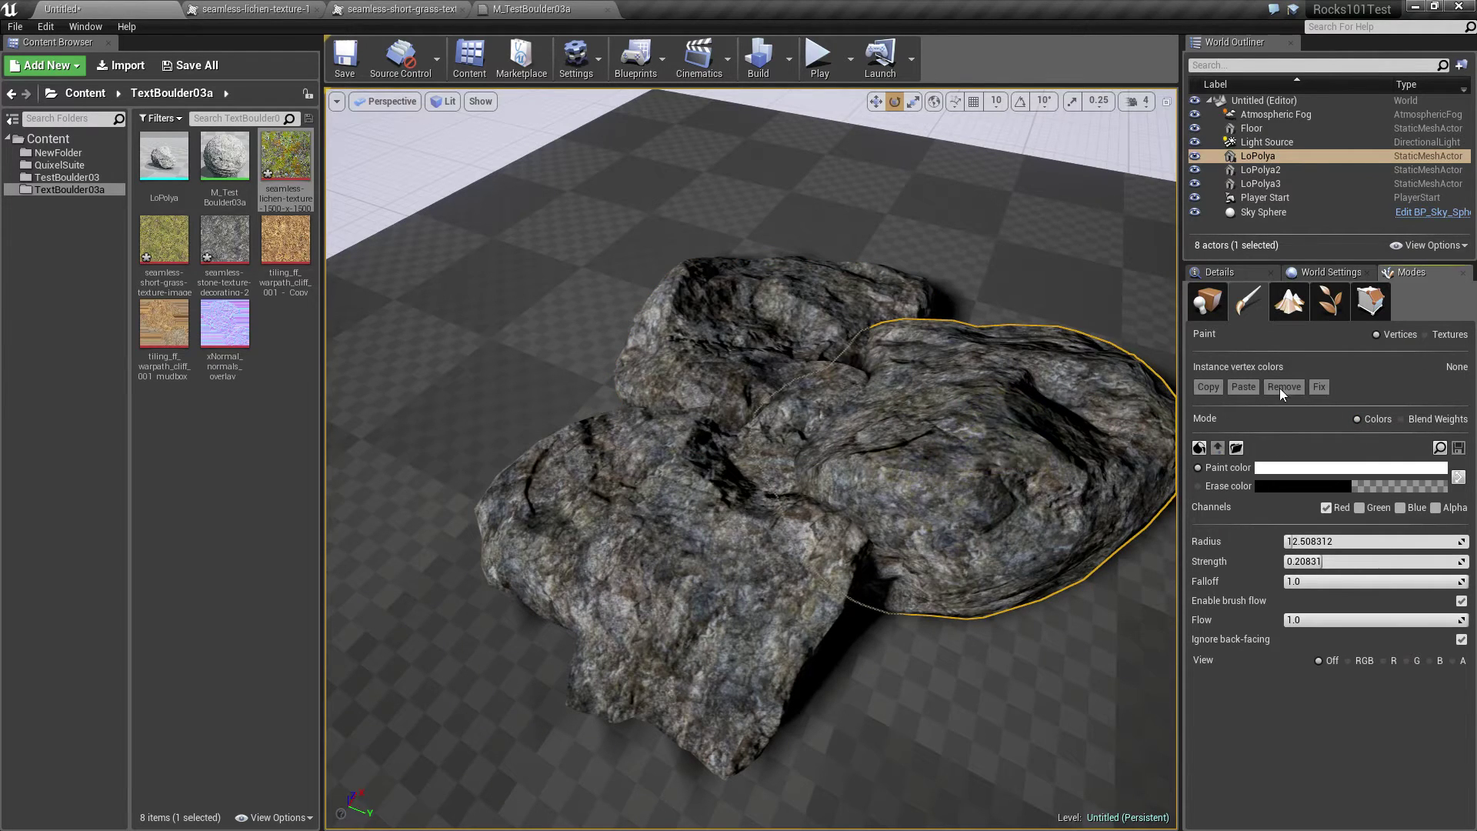
{"action": "left_click", "coordinate": [680, 553]}
{"action": "left_click", "coordinate": [716, 314]}
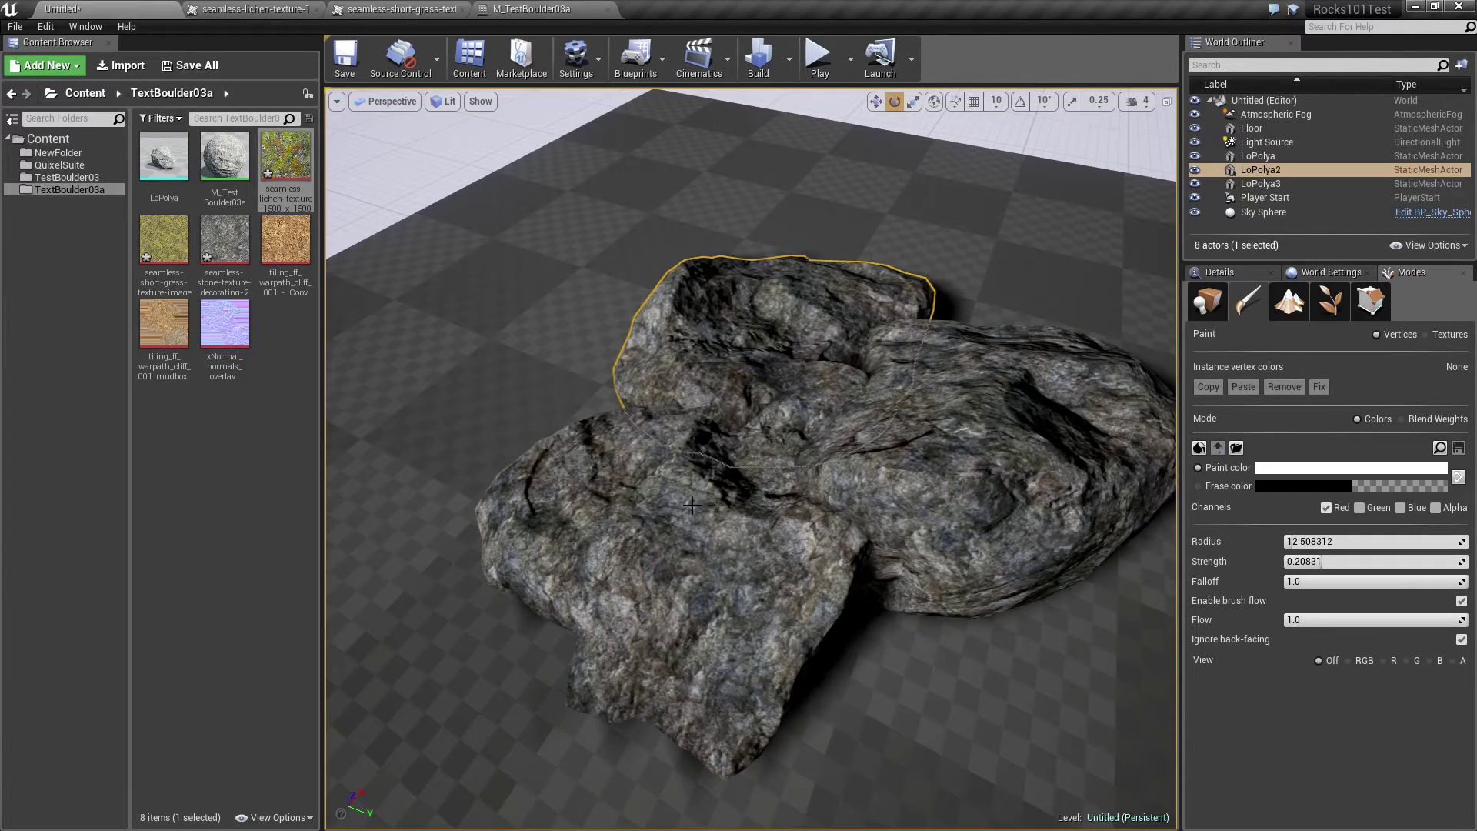
{"action": "left_click", "coordinate": [692, 505]}
Swap the new Lerp's inputs so the stone sample feeds A and the grass Lerp feeds B, and save the material
{"action": "left_click", "coordinate": [533, 9]}
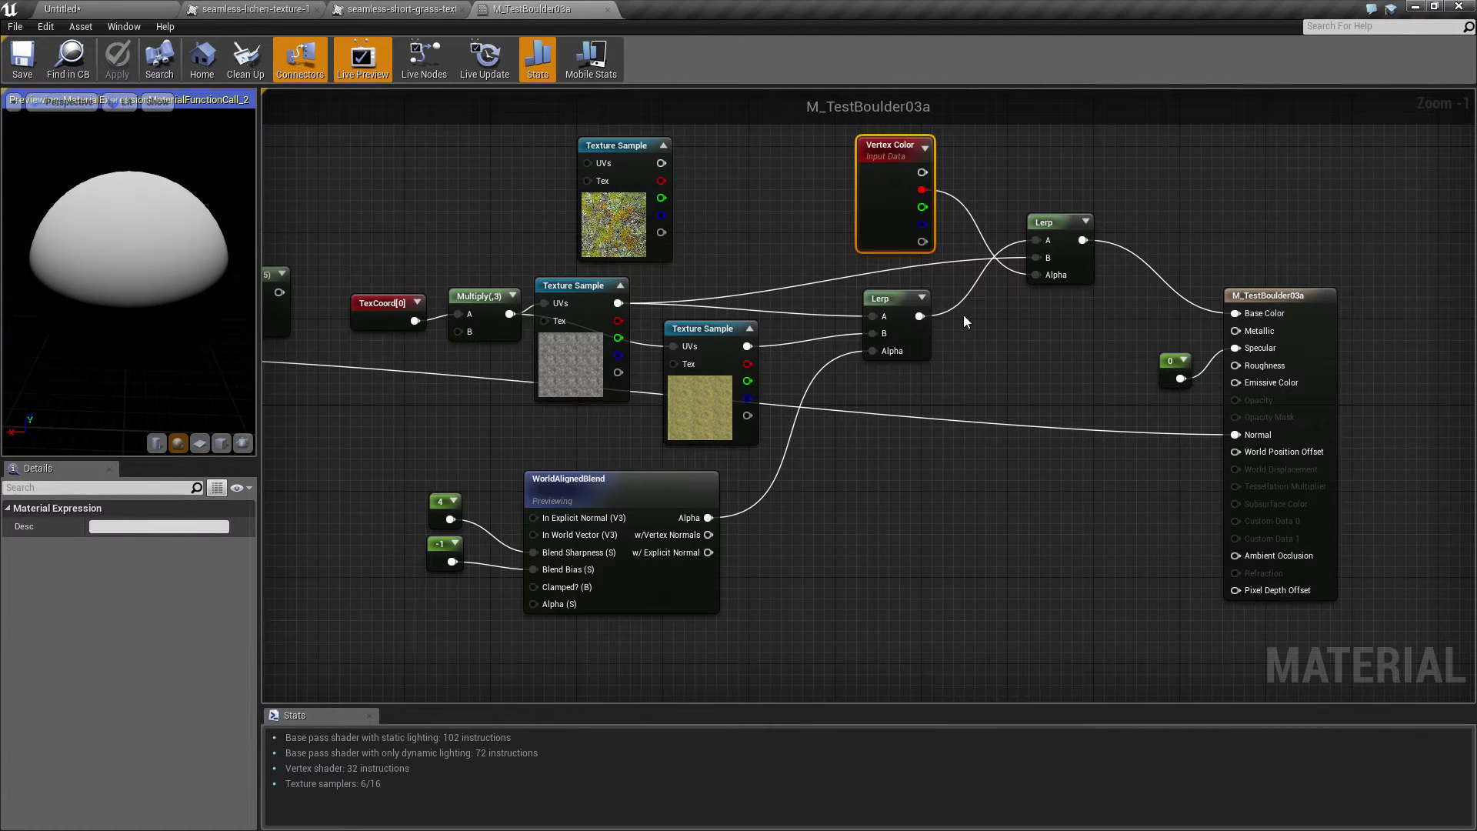
{"action": "left_click_drag", "start_coordinate": [919, 317], "coordinate": [1041, 258]}
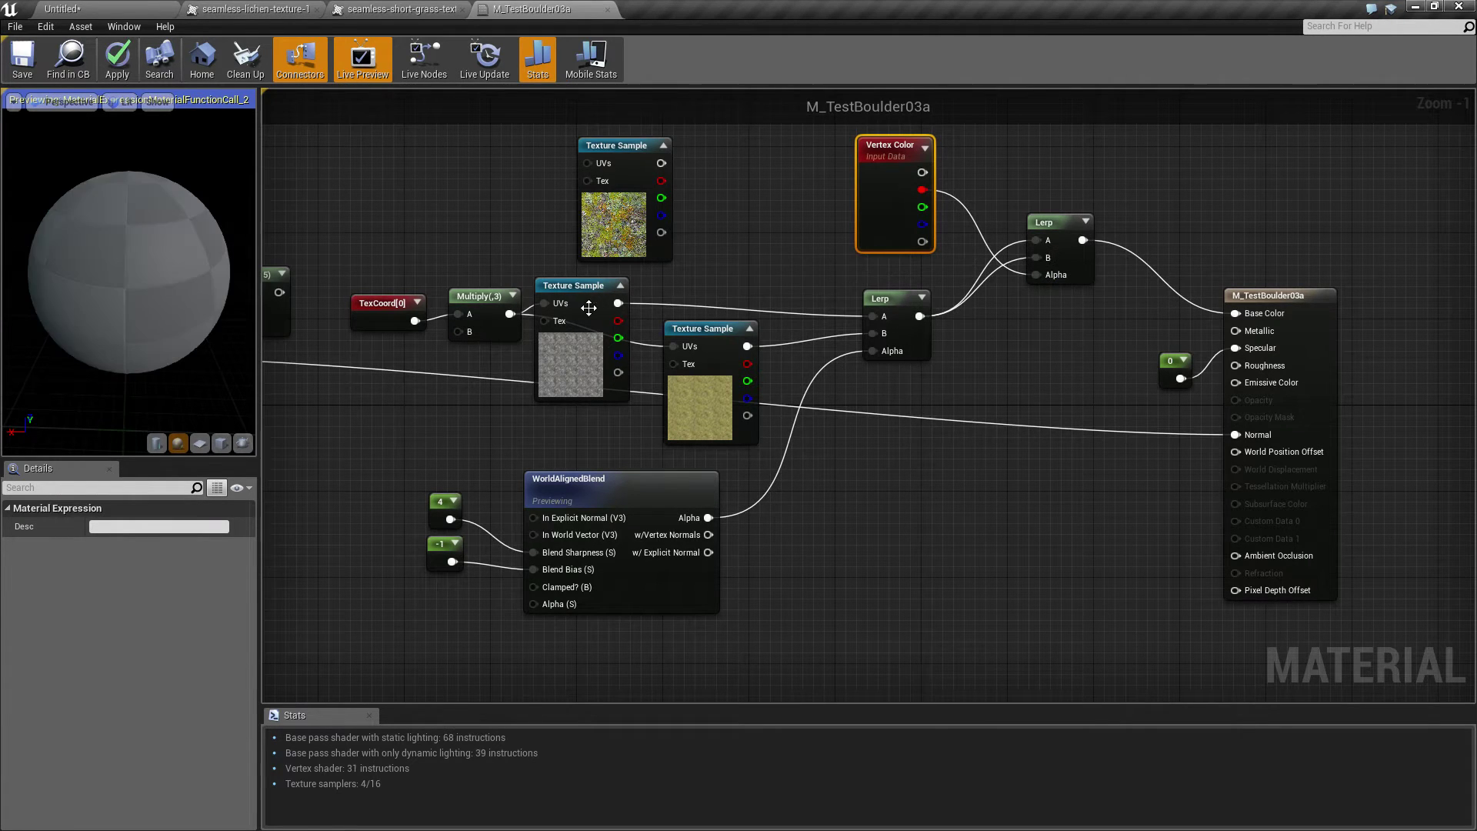
{"action": "left_click_drag", "start_coordinate": [618, 303], "coordinate": [1044, 242]}
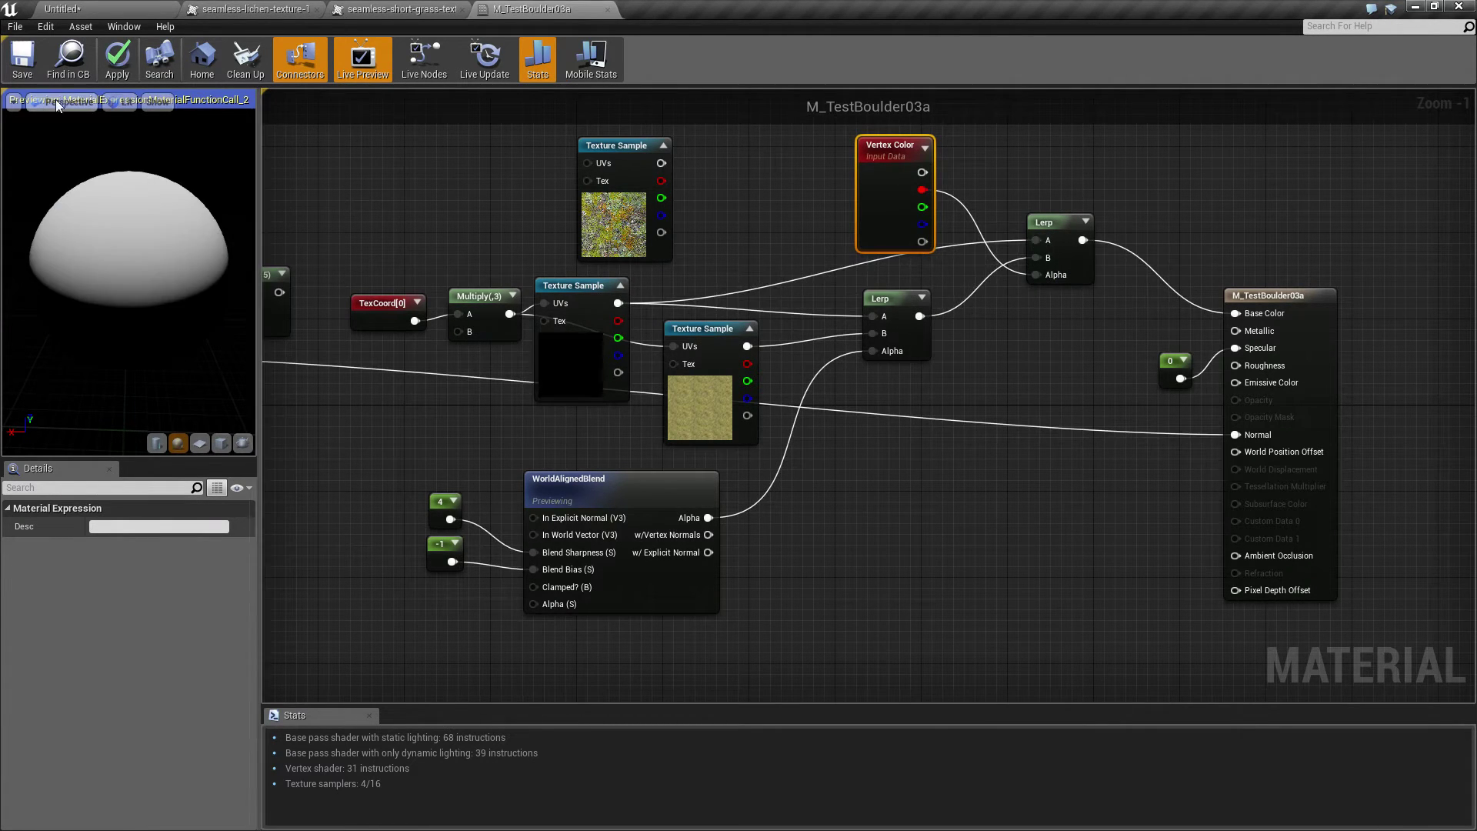
{"action": "left_click", "coordinate": [31, 63]}
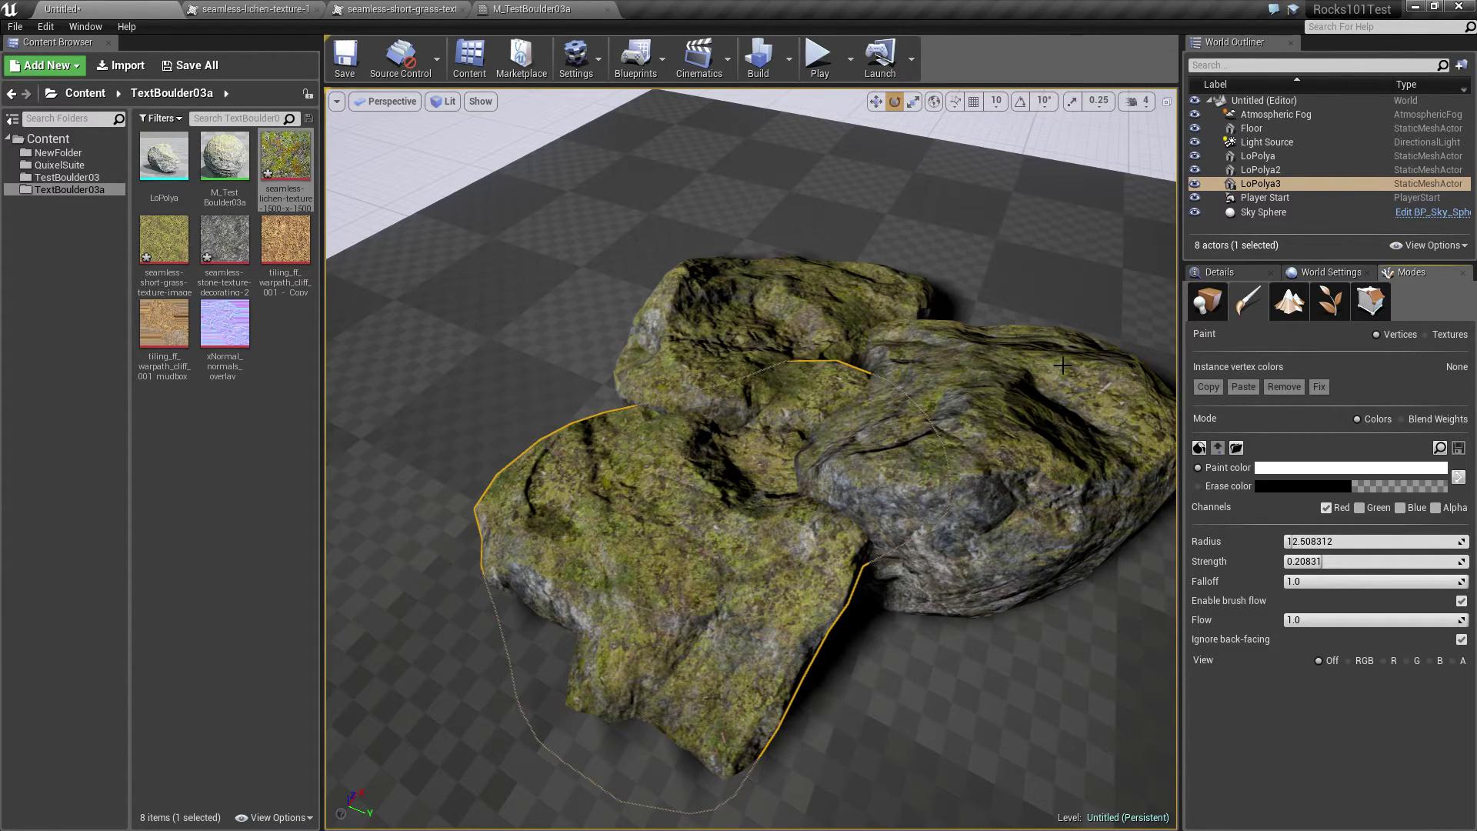
Select the LoPolya boulder, set the brush radius to 9.329641 and strength to 0.179224, and brush its front face
{"action": "left_click", "coordinate": [1004, 416]}
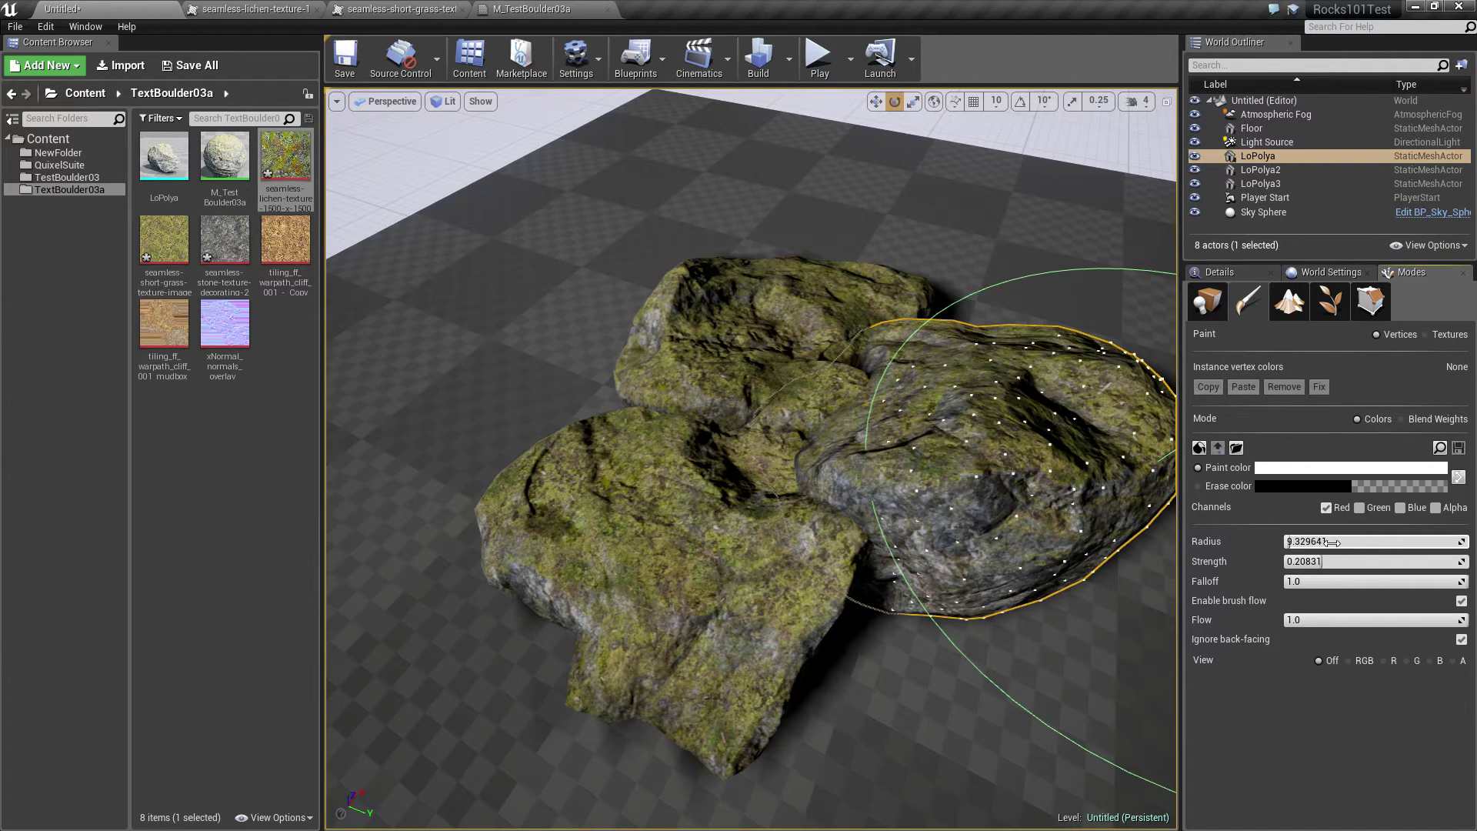
{"action": "left_click_drag", "start_coordinate": [1281, 561], "coordinate": [1319, 561]}
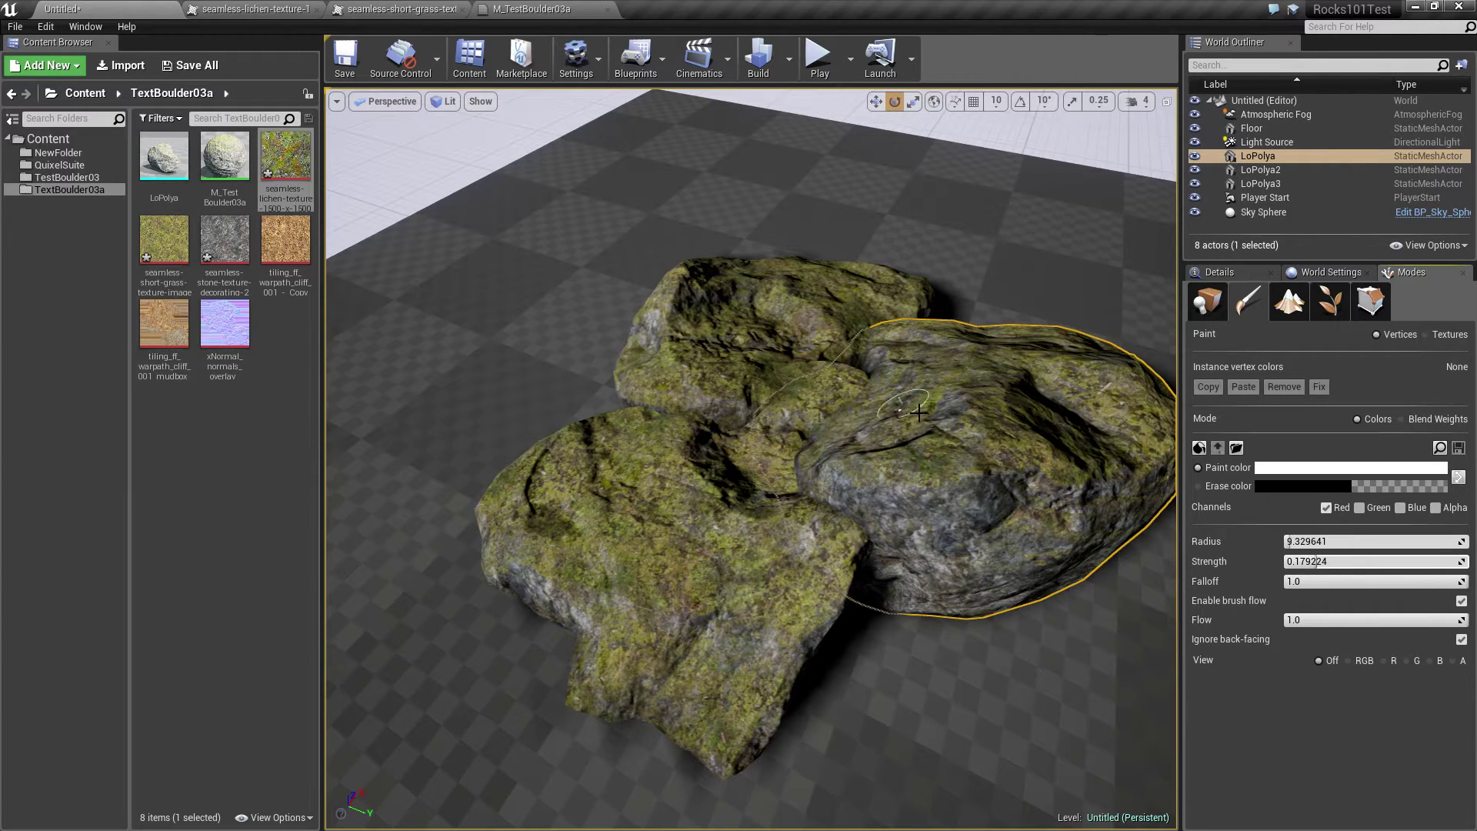
{"action": "left_click_drag", "start_coordinate": [895, 467], "coordinate": [915, 467]}
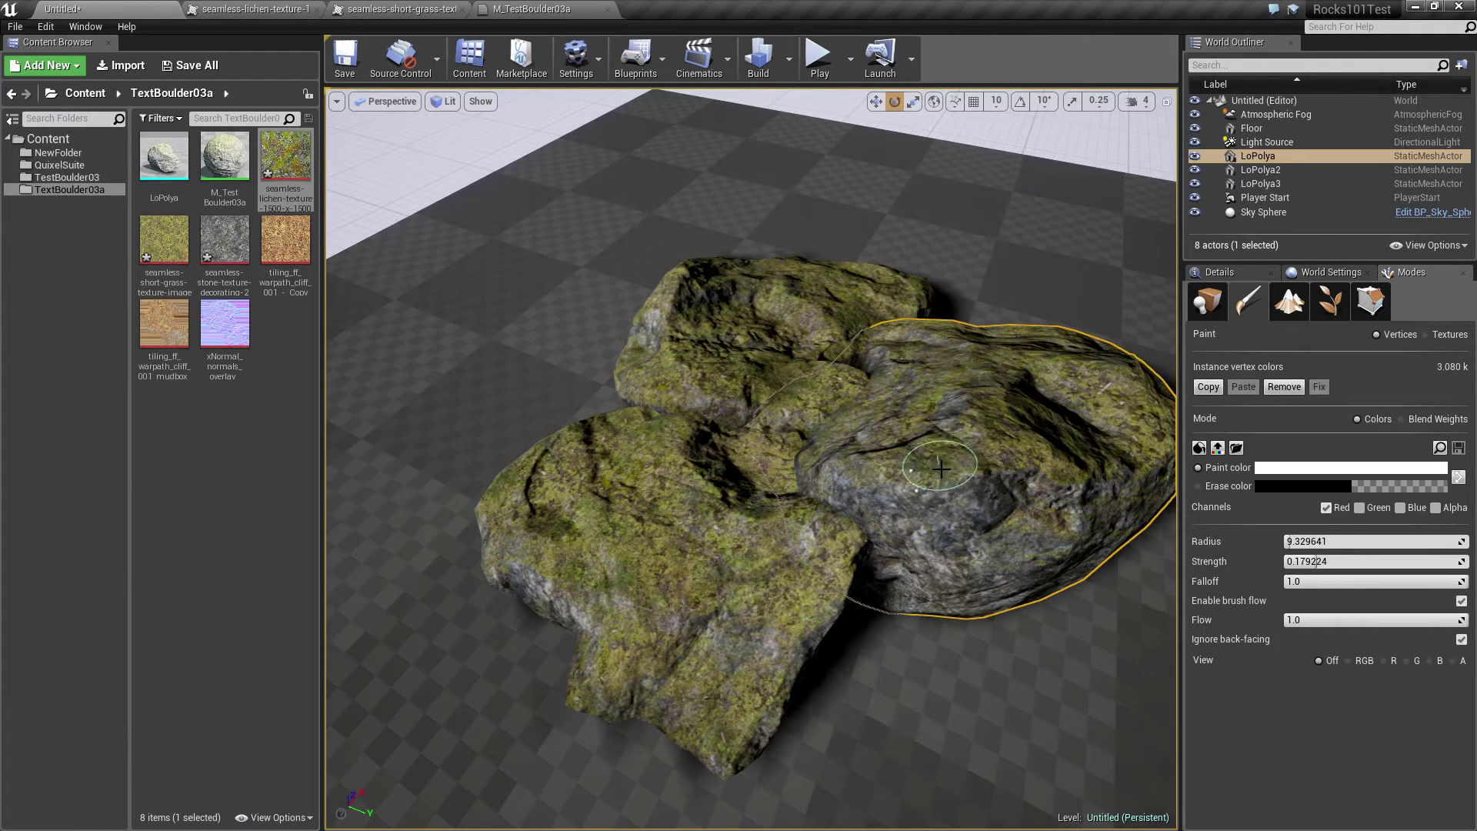
{"action": "left_click_drag", "start_coordinate": [941, 469], "coordinate": [909, 452]}
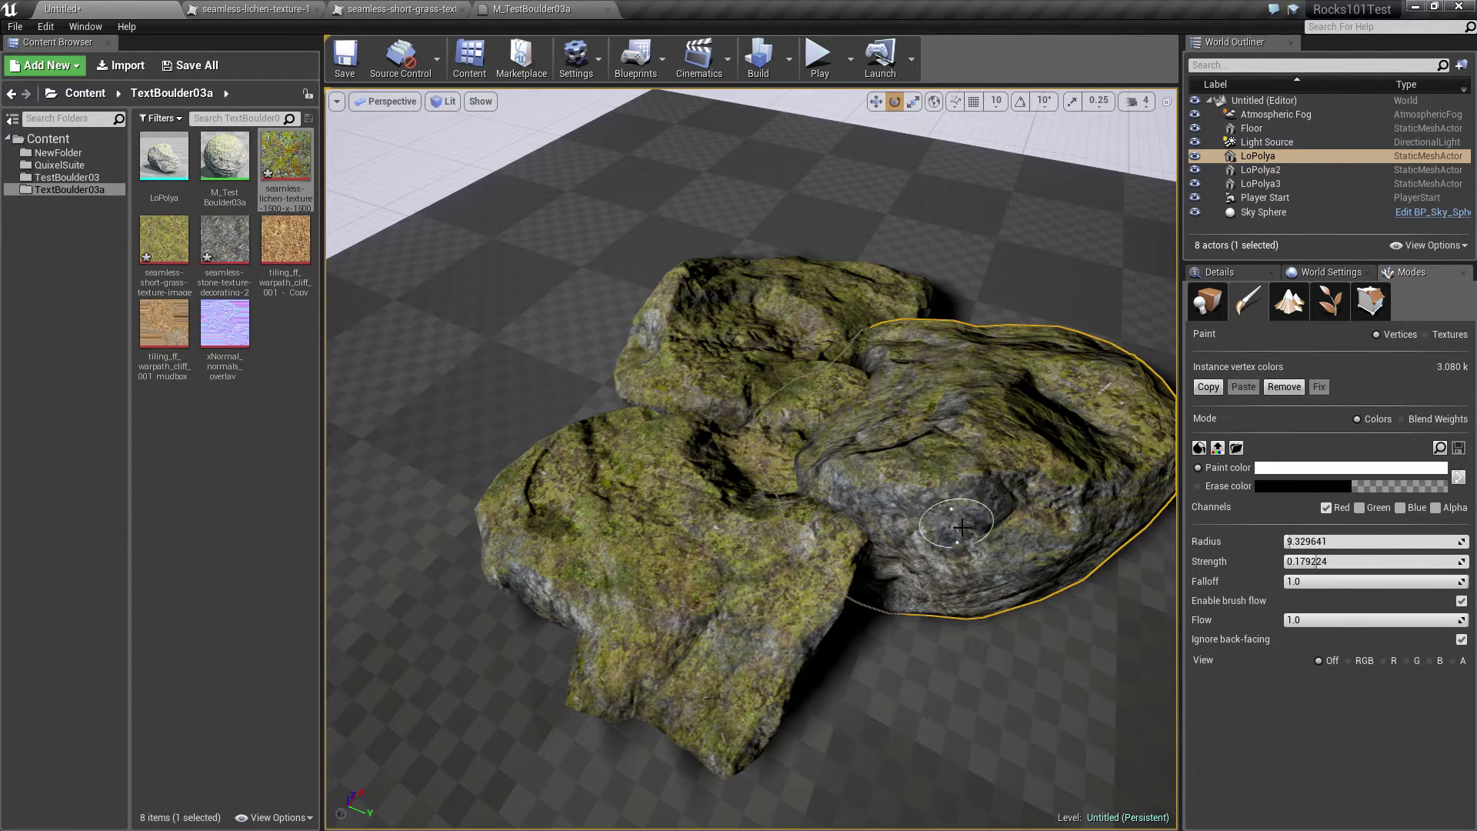
{"action": "mouse_move", "coordinate": [962, 527]}
{"action": "left_mouse_down"}
{"action": "mouse_move", "coordinate": [1039, 530]}
{"action": "mouse_move", "coordinate": [918, 470]}
{"action": "left_mouse_up"}
Set the brush strength to 0.141828 and brush bare stone into the grass on LoPolya's top and upper ridge
{"action": "mouse_move", "coordinate": [917, 434]}
{"action": "right_mouse_down"}
{"action": "mouse_move", "coordinate": [908, 400]}
{"action": "mouse_move", "coordinate": [808, 523]}
{"action": "mouse_move", "coordinate": [654, 493]}
{"action": "mouse_move", "coordinate": [758, 539]}
{"action": "right_mouse_up"}
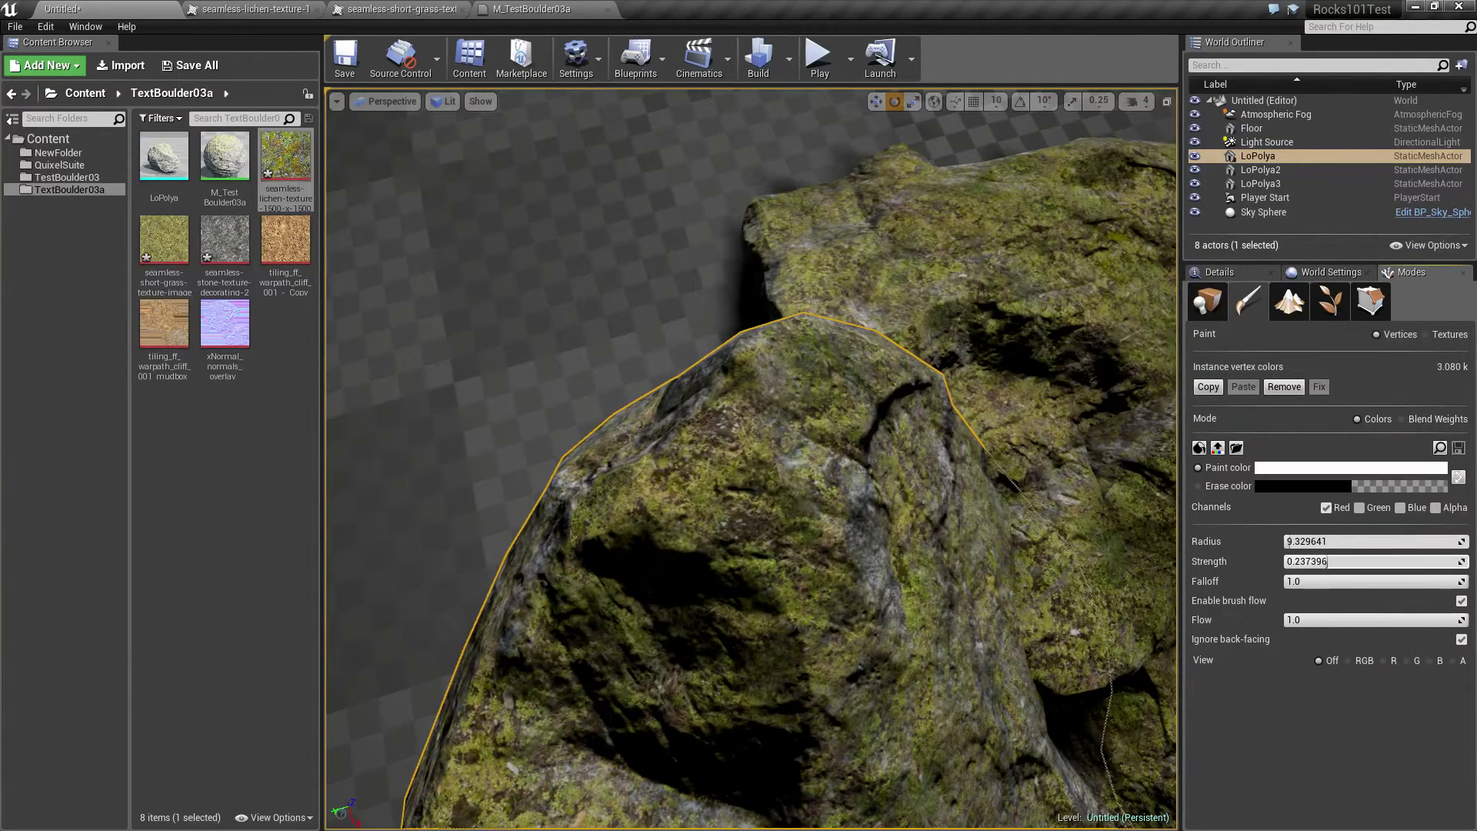
{"action": "mouse_move", "coordinate": [793, 507]}
{"action": "left_mouse_down"}
{"action": "mouse_move", "coordinate": [723, 490]}
{"action": "mouse_move", "coordinate": [768, 484]}
{"action": "mouse_move", "coordinate": [762, 511]}
{"action": "mouse_move", "coordinate": [730, 445]}
{"action": "mouse_move", "coordinate": [740, 456]}
{"action": "mouse_move", "coordinate": [741, 380]}
{"action": "mouse_move", "coordinate": [727, 365]}
{"action": "mouse_move", "coordinate": [851, 360]}
{"action": "mouse_move", "coordinate": [739, 389]}
{"action": "mouse_move", "coordinate": [792, 388]}
{"action": "mouse_move", "coordinate": [876, 439]}
{"action": "mouse_move", "coordinate": [823, 473]}
{"action": "mouse_move", "coordinate": [884, 384]}
{"action": "mouse_move", "coordinate": [893, 416]}
{"action": "left_mouse_up"}
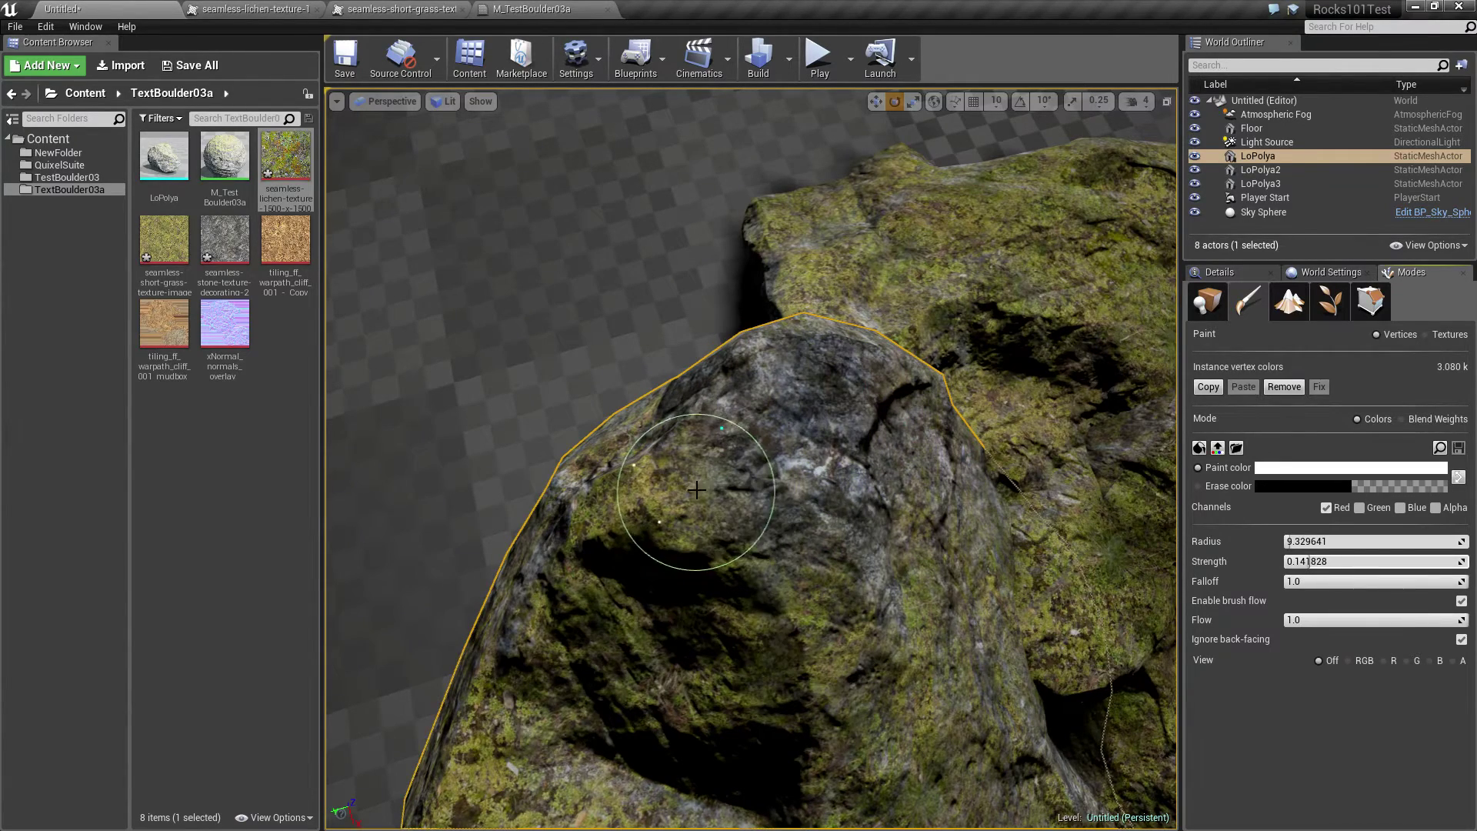
{"action": "mouse_move", "coordinate": [717, 493]}
{"action": "left_mouse_down", "text": "alt"}
{"action": "mouse_move", "coordinate": [687, 502]}
{"action": "mouse_move", "coordinate": [699, 464]}
{"action": "left_mouse_up", "text": "alt"}
{"action": "mouse_move", "coordinate": [661, 274]}
{"action": "left_mouse_down"}
{"action": "mouse_move", "coordinate": [649, 205]}
{"action": "mouse_move", "coordinate": [792, 308]}
{"action": "mouse_move", "coordinate": [864, 277]}
{"action": "mouse_move", "coordinate": [827, 288]}
{"action": "mouse_move", "coordinate": [865, 335]}
{"action": "mouse_move", "coordinate": [892, 443]}
{"action": "mouse_move", "coordinate": [747, 253]}
{"action": "mouse_move", "coordinate": [581, 242]}
{"action": "mouse_move", "coordinate": [731, 261]}
{"action": "mouse_move", "coordinate": [883, 356]}
{"action": "mouse_move", "coordinate": [950, 469]}
{"action": "mouse_move", "coordinate": [815, 354]}
{"action": "mouse_move", "coordinate": [846, 446]}
{"action": "mouse_move", "coordinate": [616, 331]}
{"action": "mouse_move", "coordinate": [478, 329]}
{"action": "mouse_move", "coordinate": [462, 400]}
{"action": "mouse_move", "coordinate": [642, 231]}
{"action": "left_mouse_up"}
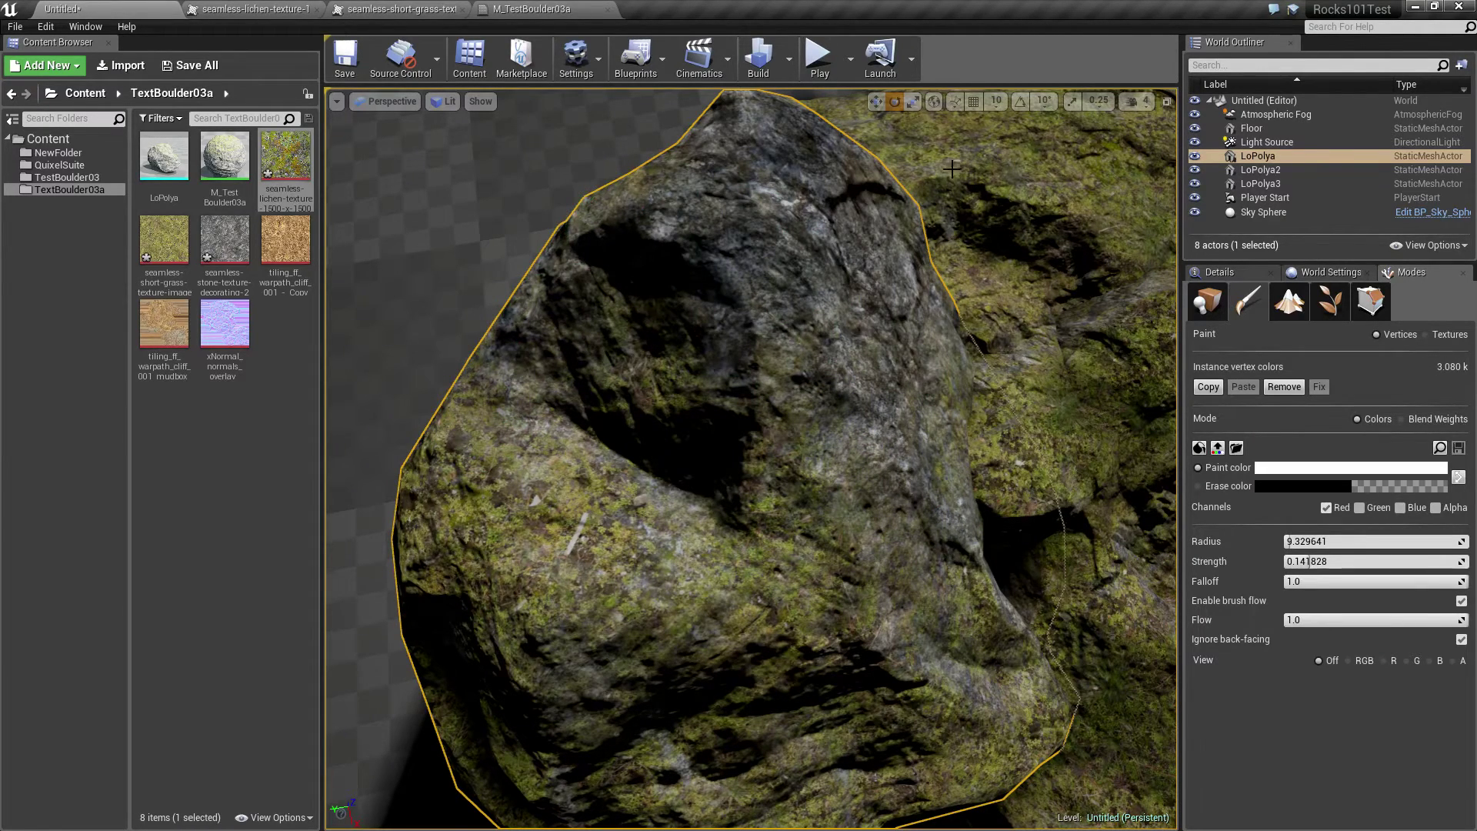
{"action": "mouse_move", "coordinate": [952, 168]}
{"action": "right_mouse_down"}
{"action": "mouse_move", "coordinate": [951, 323]}
{"action": "mouse_move", "coordinate": [952, 130]}
{"action": "mouse_move", "coordinate": [934, 146]}
{"action": "right_mouse_up"}
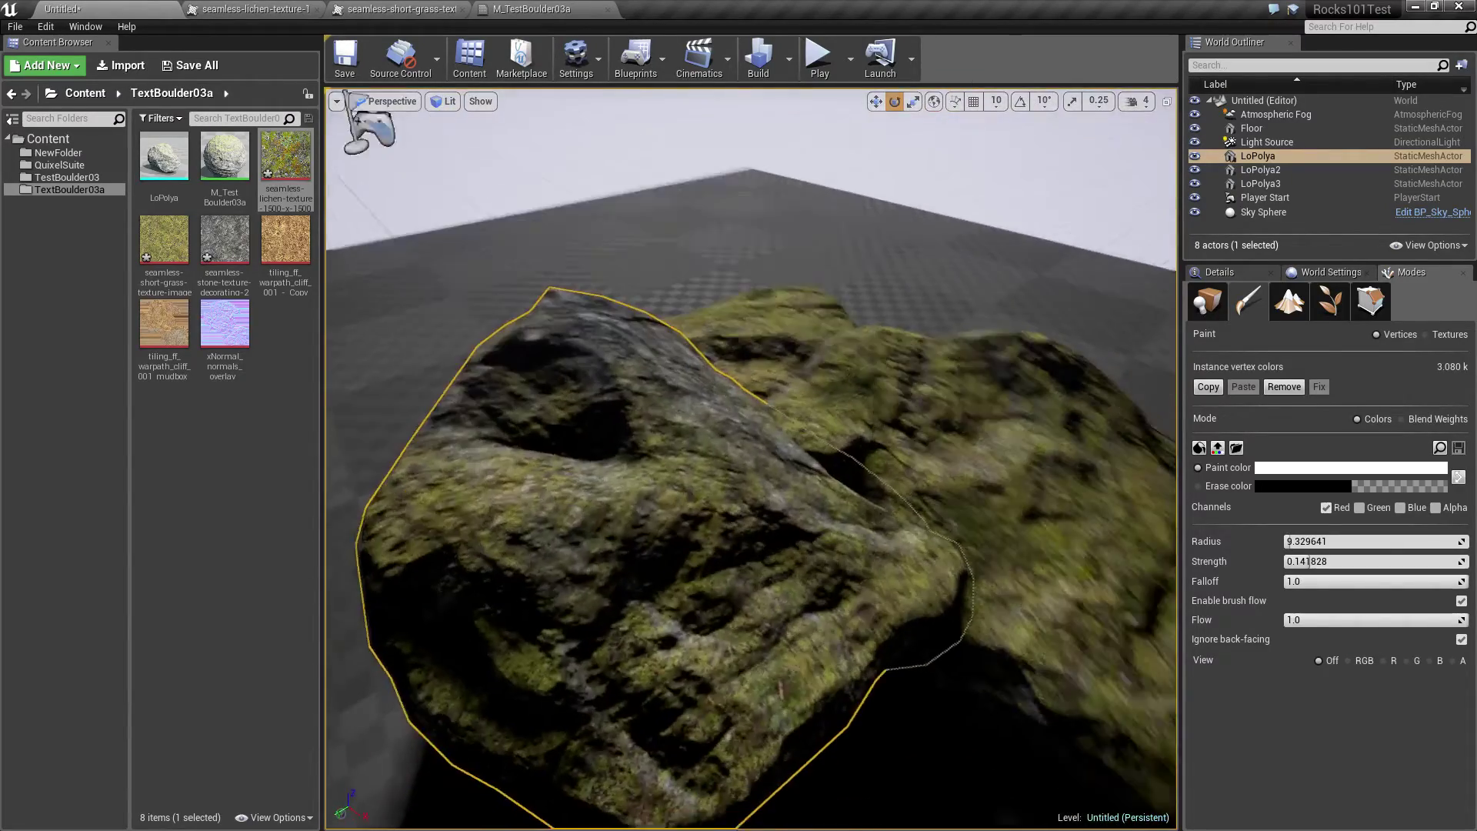
{"action": "right_click_drag", "start_coordinate": [623, 254], "coordinate": [623, 483]}
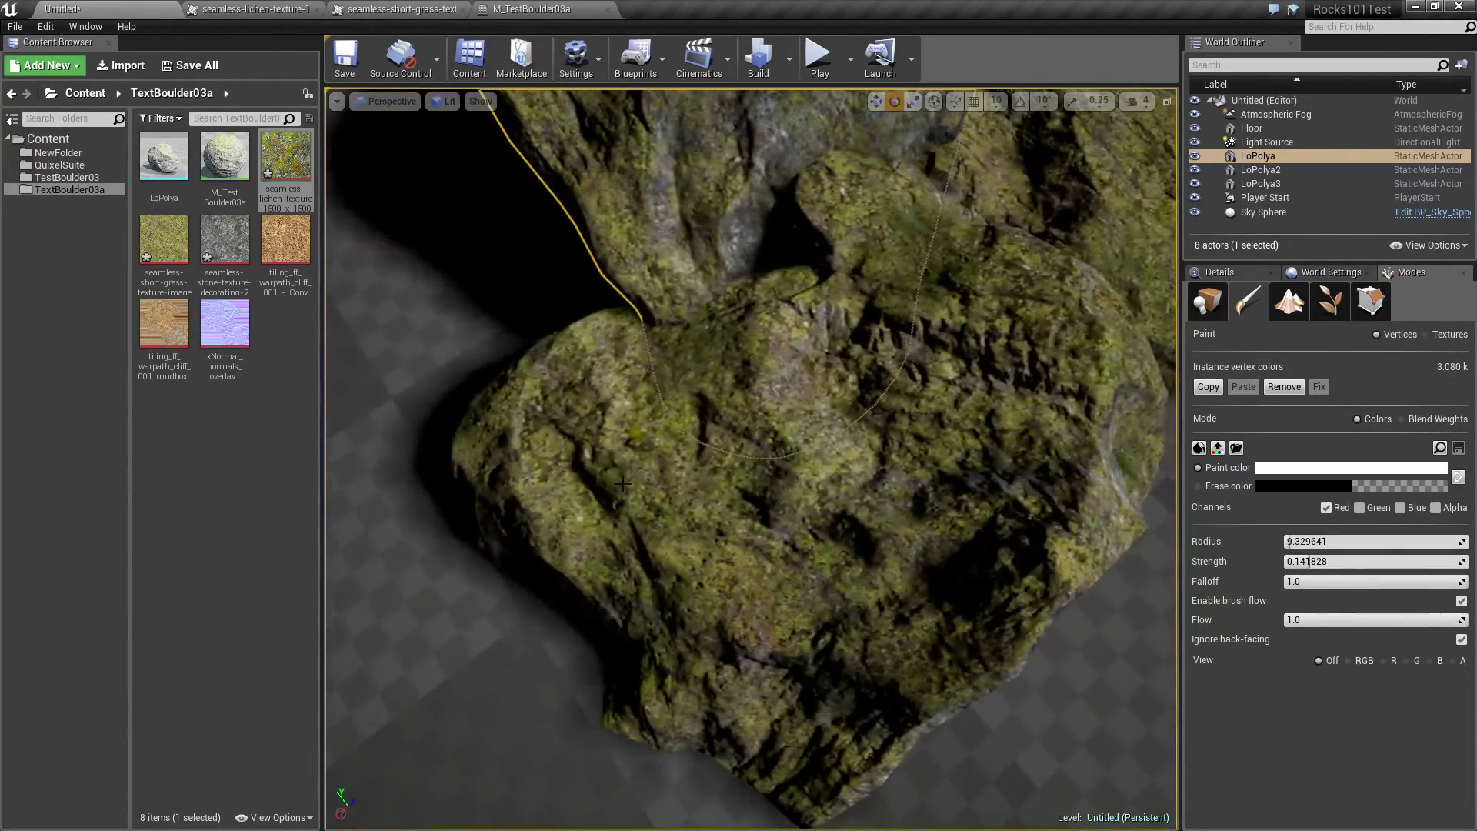
Select the LoPolya2 boulder and brush bare stone along its outer edges
{"action": "left_click", "coordinate": [623, 483]}
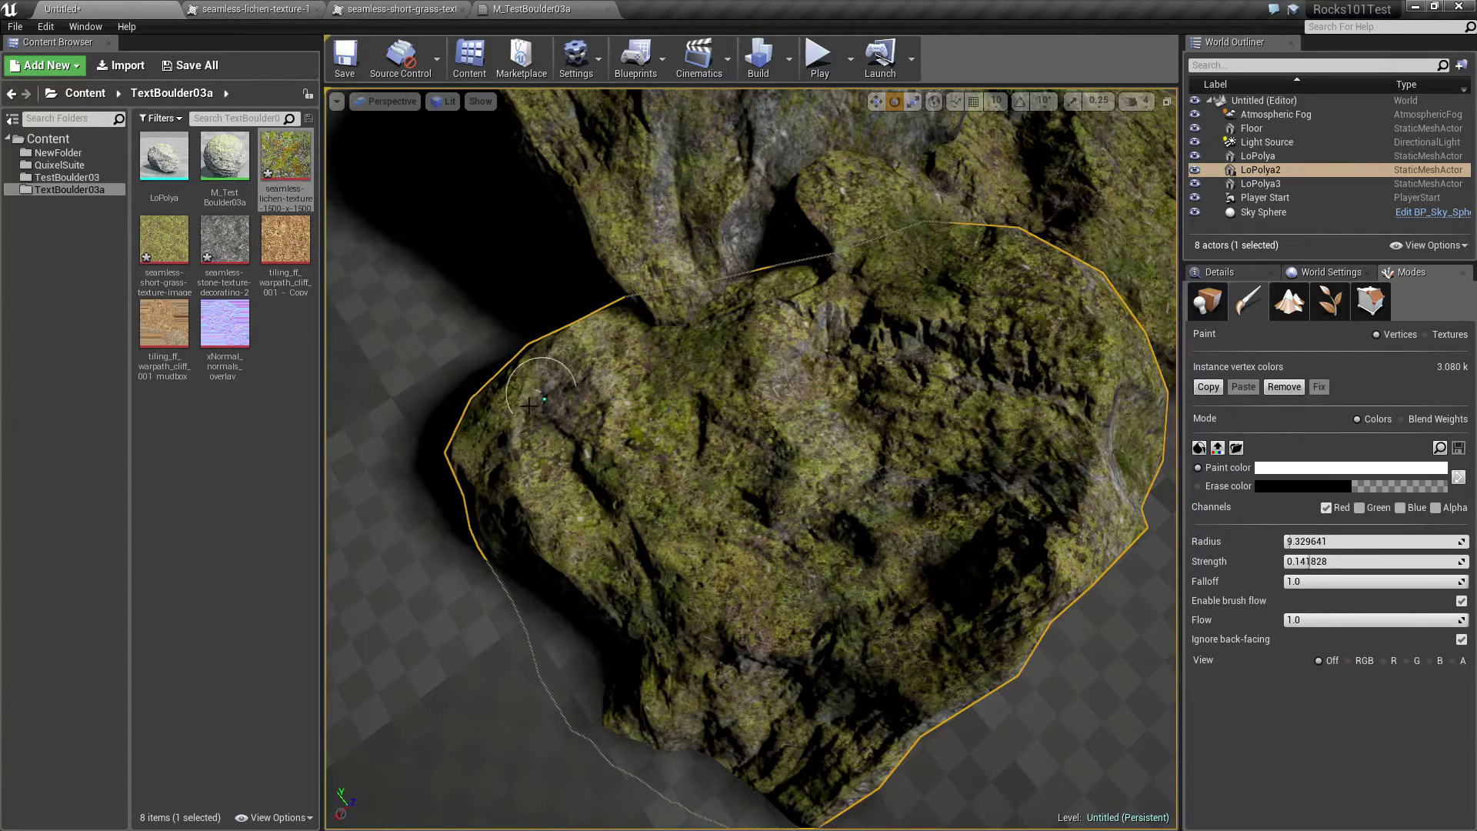
{"action": "mouse_move", "coordinate": [529, 405]}
{"action": "left_mouse_down"}
{"action": "mouse_move", "coordinate": [492, 477]}
{"action": "mouse_move", "coordinate": [538, 554]}
{"action": "mouse_move", "coordinate": [502, 393]}
{"action": "left_mouse_up"}
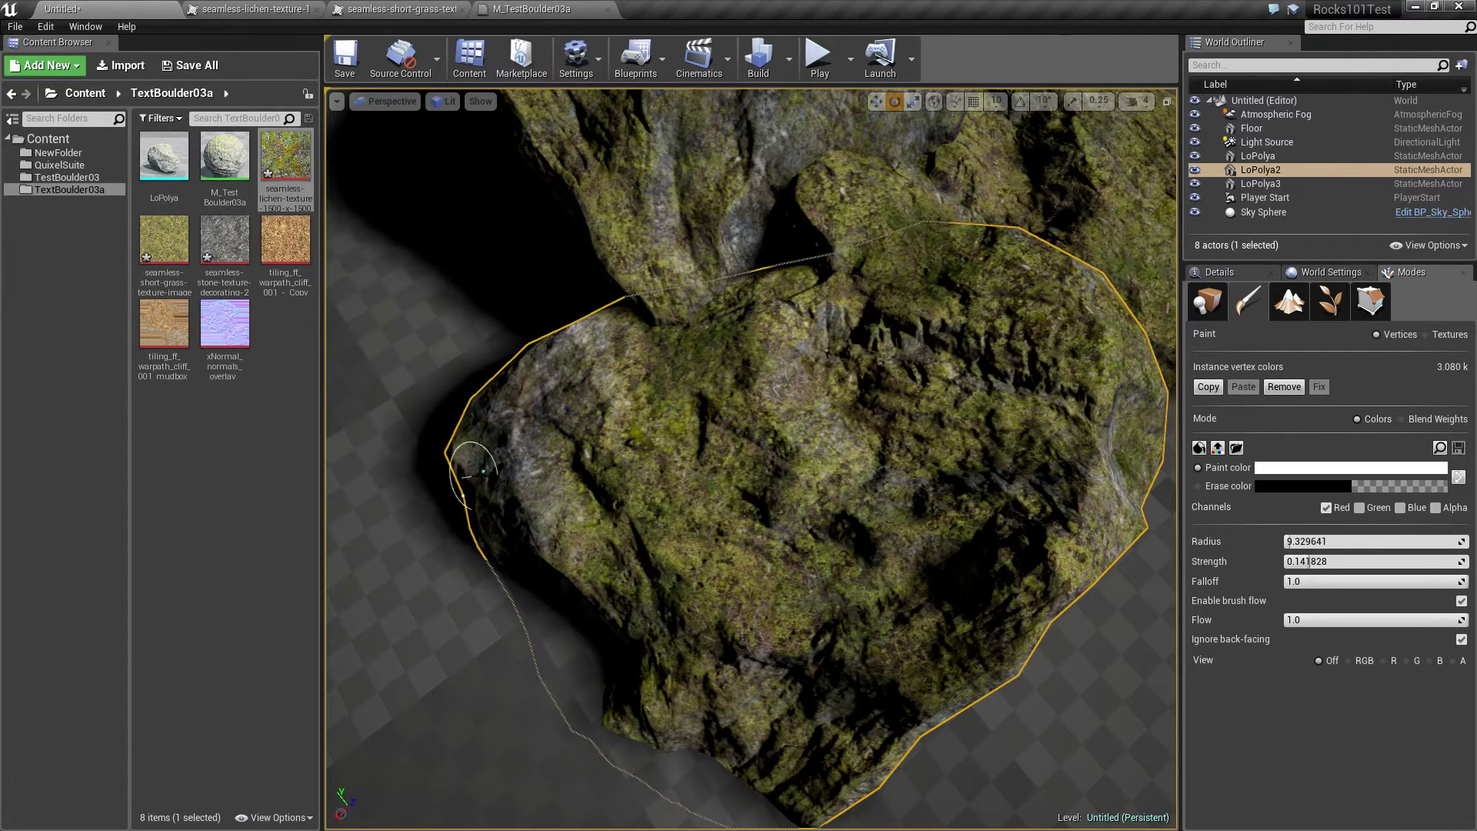
{"action": "mouse_move", "coordinate": [473, 469]}
{"action": "left_mouse_down"}
{"action": "mouse_move", "coordinate": [633, 681]}
{"action": "mouse_move", "coordinate": [751, 770]}
{"action": "mouse_move", "coordinate": [885, 723]}
{"action": "mouse_move", "coordinate": [842, 781]}
{"action": "mouse_move", "coordinate": [904, 734]}
{"action": "mouse_move", "coordinate": [769, 773]}
{"action": "mouse_move", "coordinate": [1061, 569]}
{"action": "mouse_move", "coordinate": [1134, 427]}
{"action": "mouse_move", "coordinate": [1150, 454]}
{"action": "mouse_move", "coordinate": [1127, 346]}
{"action": "mouse_move", "coordinate": [956, 255]}
{"action": "left_mouse_up"}
{"action": "mouse_move", "coordinate": [785, 144]}
{"action": "right_mouse_down"}
{"action": "mouse_move", "coordinate": [839, 145]}
{"action": "mouse_move", "coordinate": [838, 177]}
{"action": "right_mouse_up"}
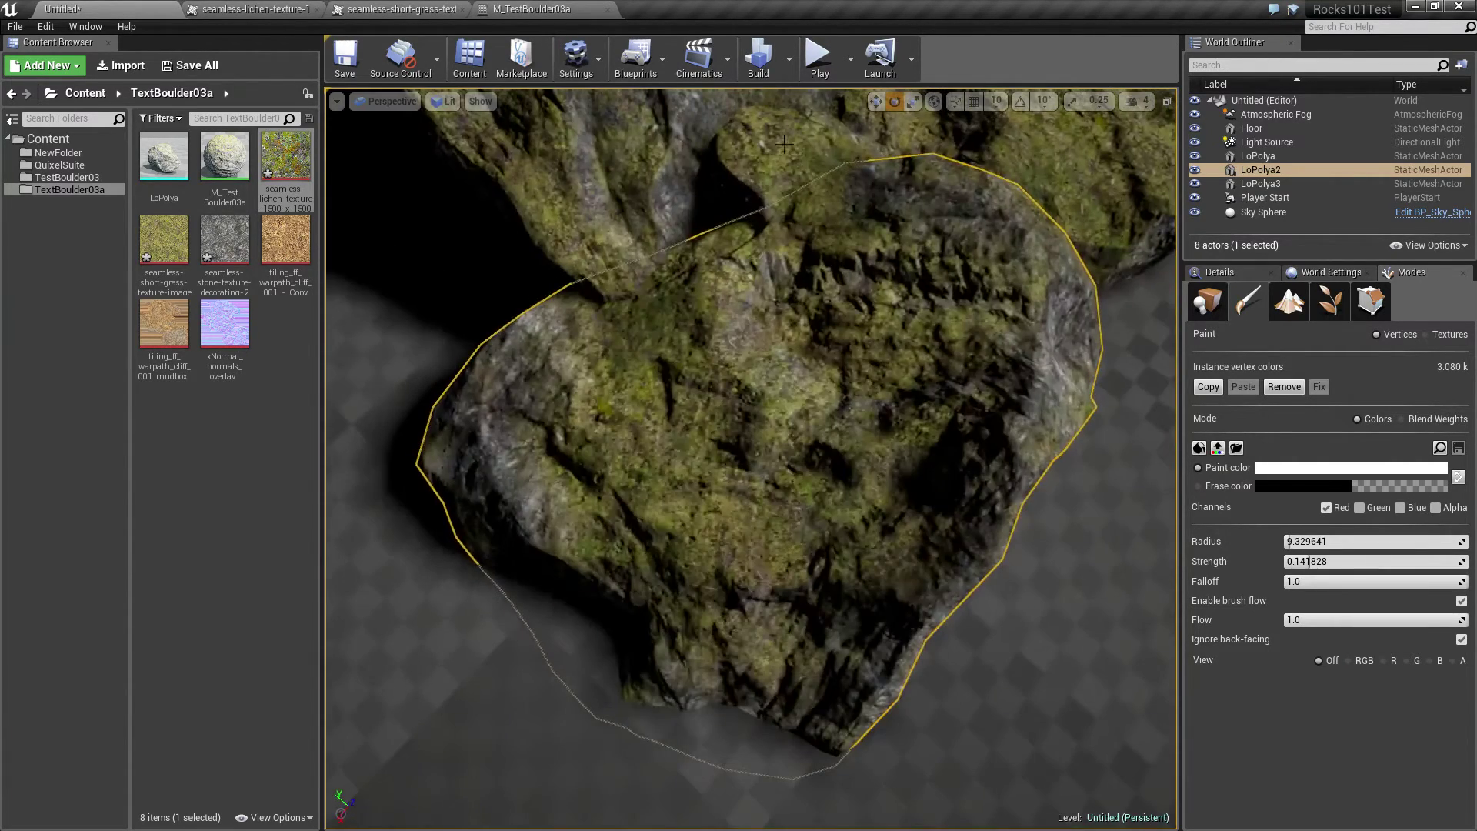
{"action": "left_click", "coordinate": [784, 144]}
{"action": "left_click_drag", "start_coordinate": [776, 140], "coordinate": [759, 147]}
{"action": "key", "text": "ctrl+z"}
{"action": "key", "text": "ctrl+z"}
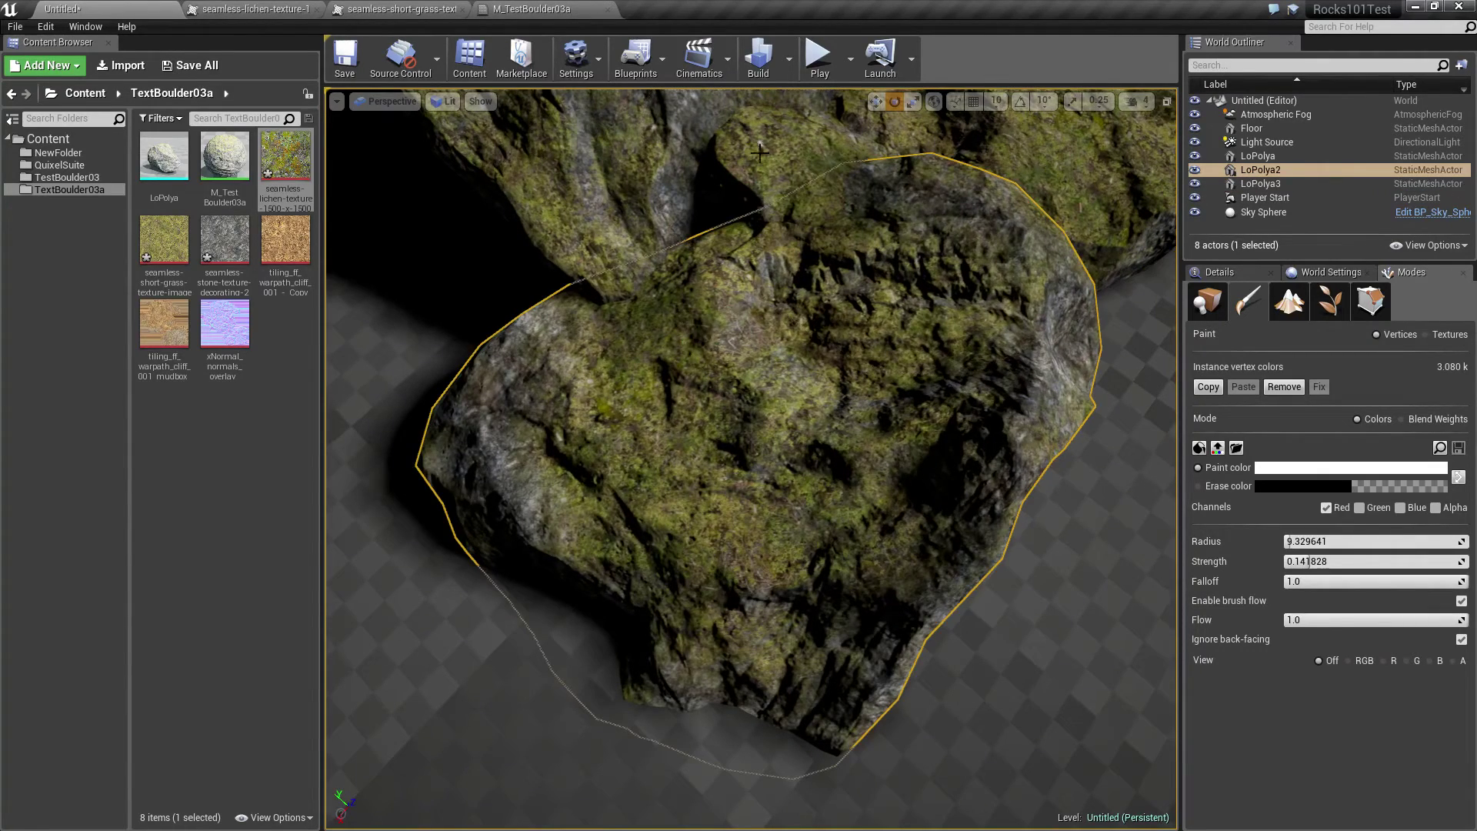
Select the LoPolya3 boulder and brush bare stone onto its end between the other two boulders
{"action": "right_click_drag", "start_coordinate": [964, 182], "coordinate": [964, 113]}
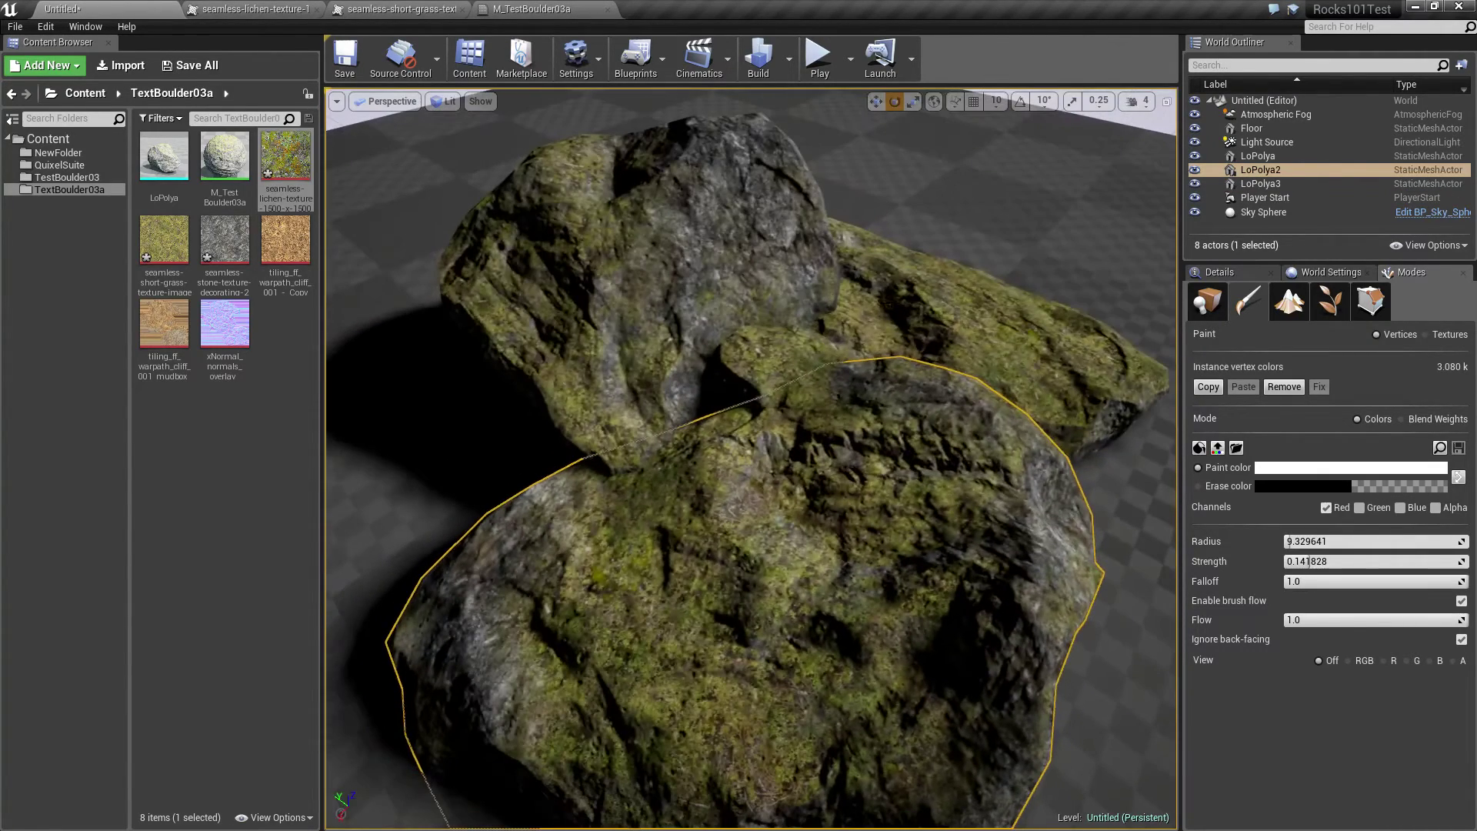
{"action": "left_click", "coordinate": [898, 315]}
{"action": "mouse_move", "coordinate": [728, 370]}
{"action": "left_mouse_down"}
{"action": "mouse_move", "coordinate": [754, 354]}
{"action": "mouse_move", "coordinate": [812, 361]}
{"action": "mouse_move", "coordinate": [793, 344]}
{"action": "left_mouse_up"}
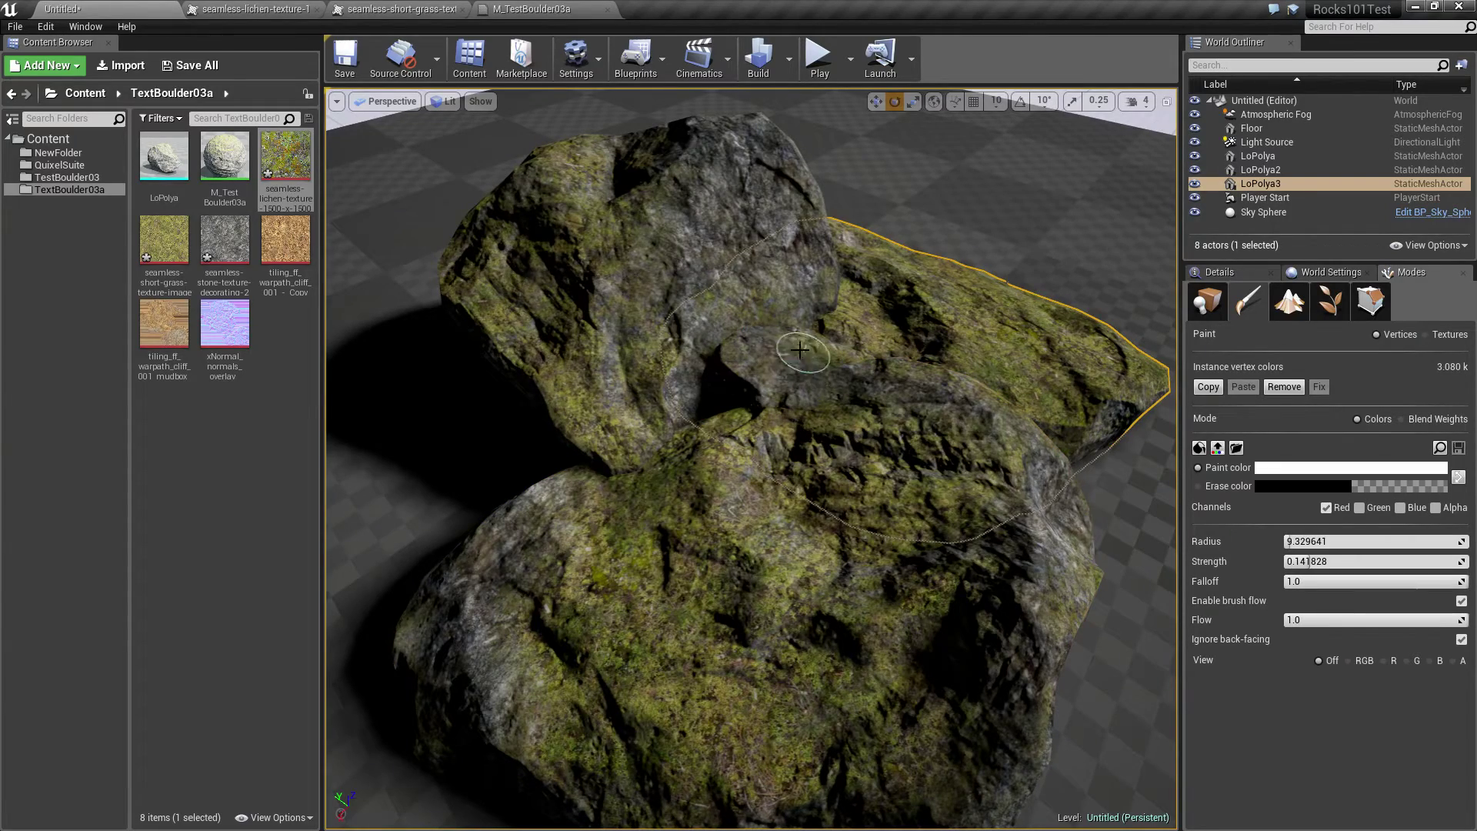
{"action": "left_click_drag", "start_coordinate": [655, 373], "coordinate": [463, 431], "text": "alt"}
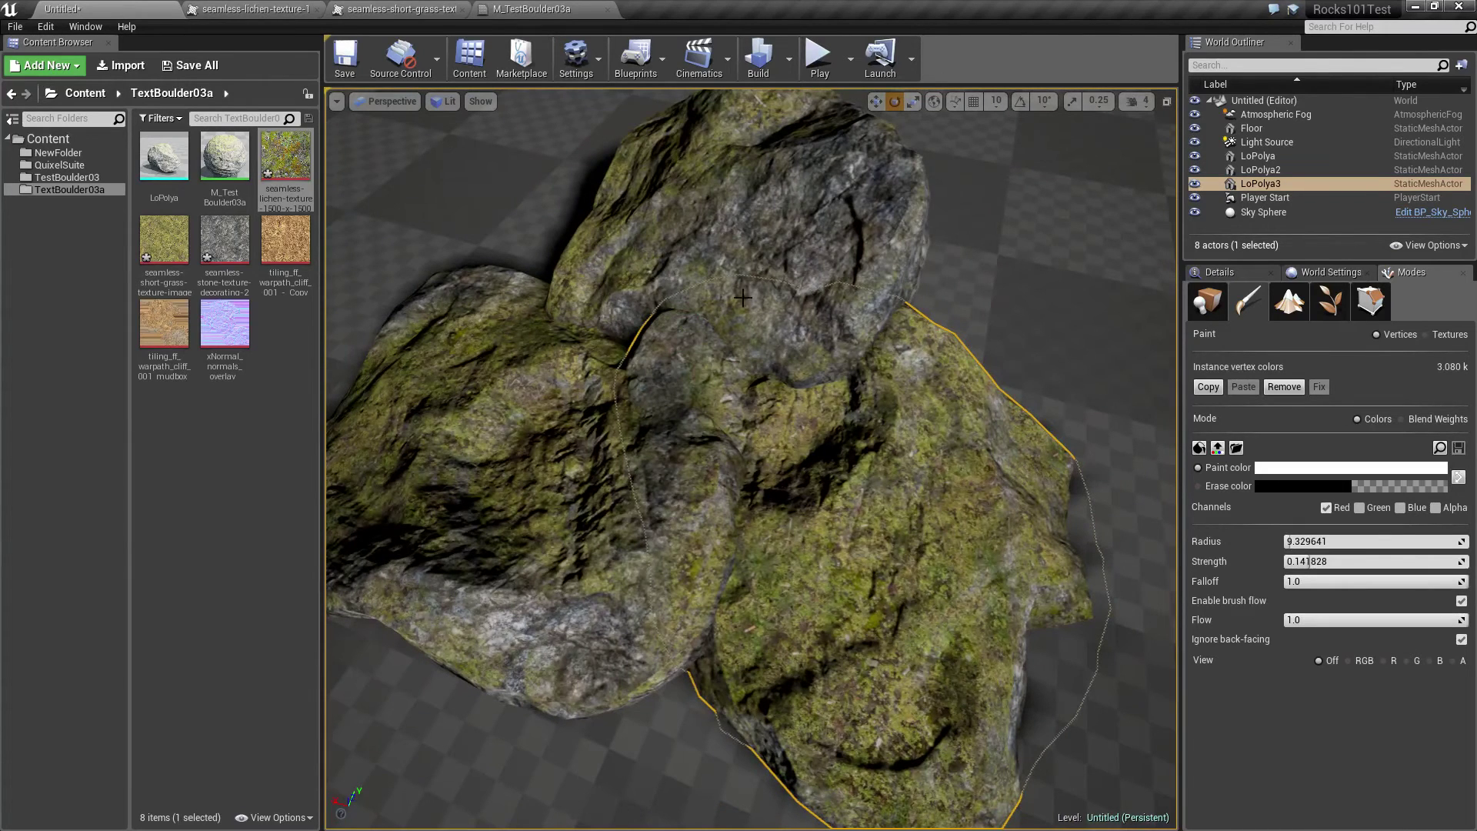
Select LoPolya, then LoPolya3, and brush bare stone where the two boulders meet
{"action": "left_click", "coordinate": [770, 260]}
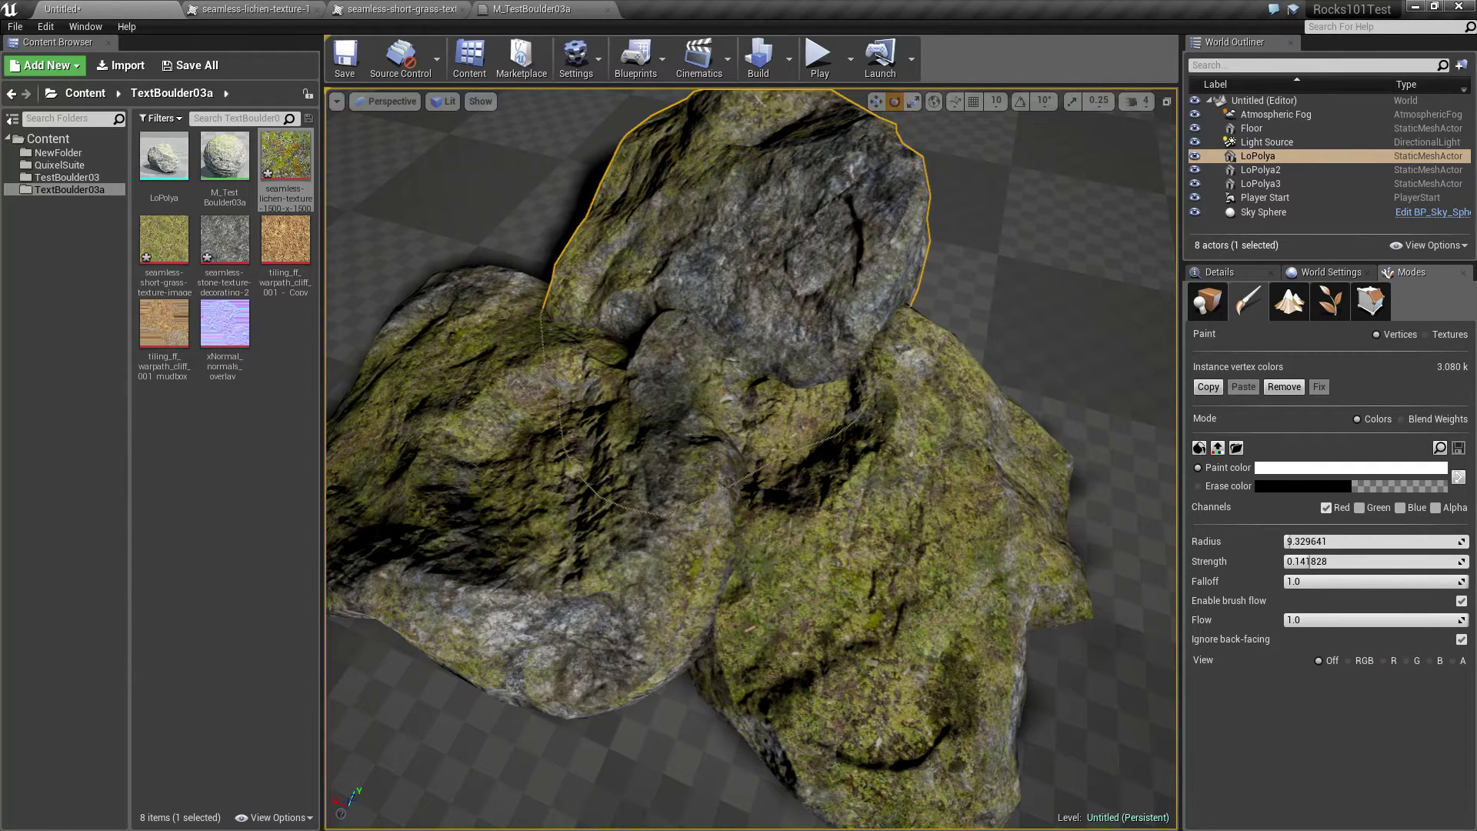
{"action": "left_click", "coordinate": [891, 376]}
{"action": "mouse_move", "coordinate": [904, 319]}
{"action": "left_mouse_down"}
{"action": "mouse_move", "coordinate": [878, 384]}
{"action": "mouse_move", "coordinate": [809, 401]}
{"action": "mouse_move", "coordinate": [729, 363]}
{"action": "mouse_move", "coordinate": [717, 388]}
{"action": "mouse_move", "coordinate": [817, 373]}
{"action": "left_mouse_up"}
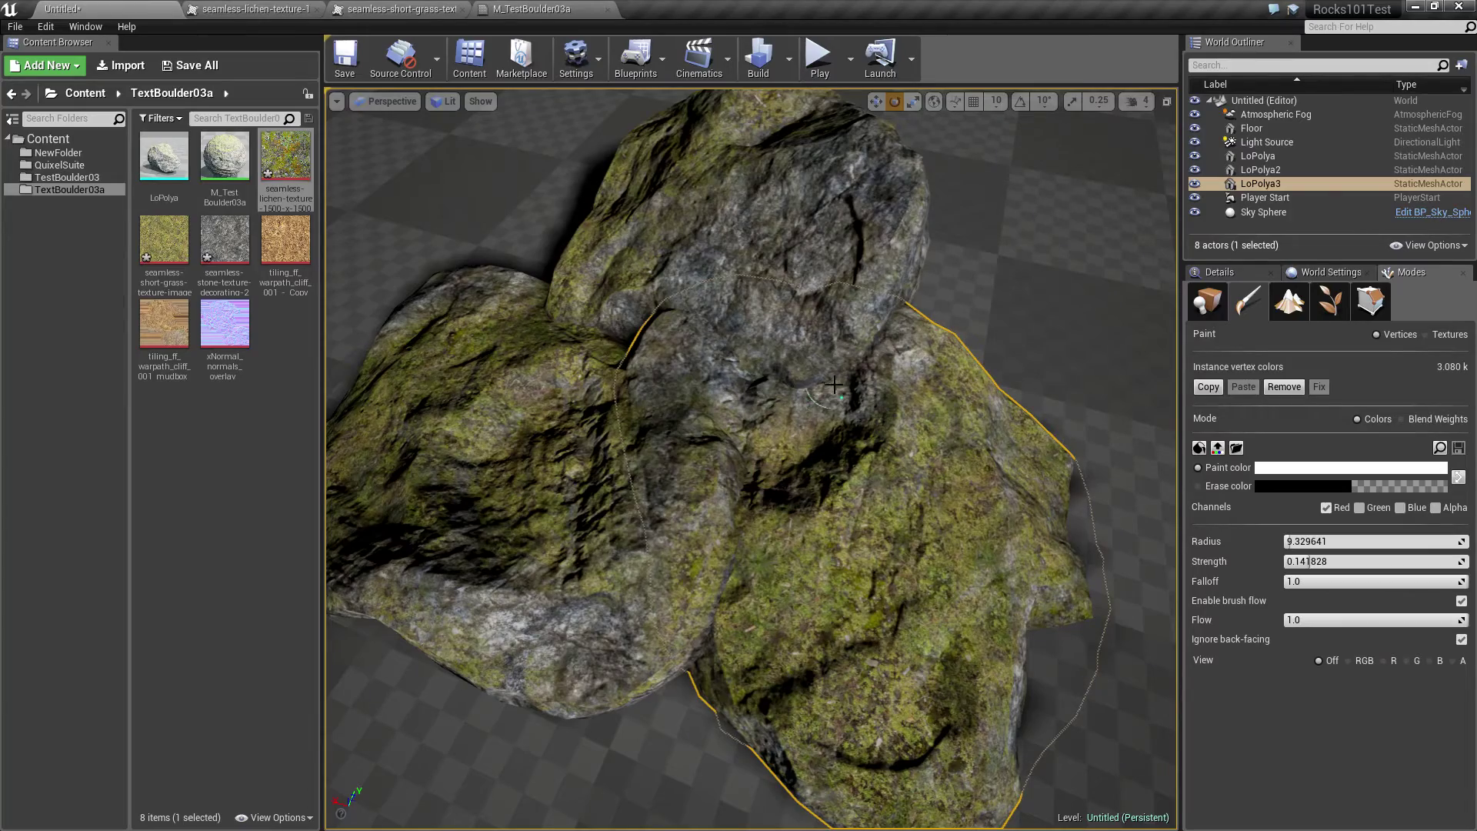
{"action": "left_click", "coordinate": [1074, 168]}
{"action": "right_click_drag", "start_coordinate": [1074, 168], "coordinate": [1116, 177]}
{"action": "right_click_drag", "start_coordinate": [1047, 142], "coordinate": [1031, 146]}
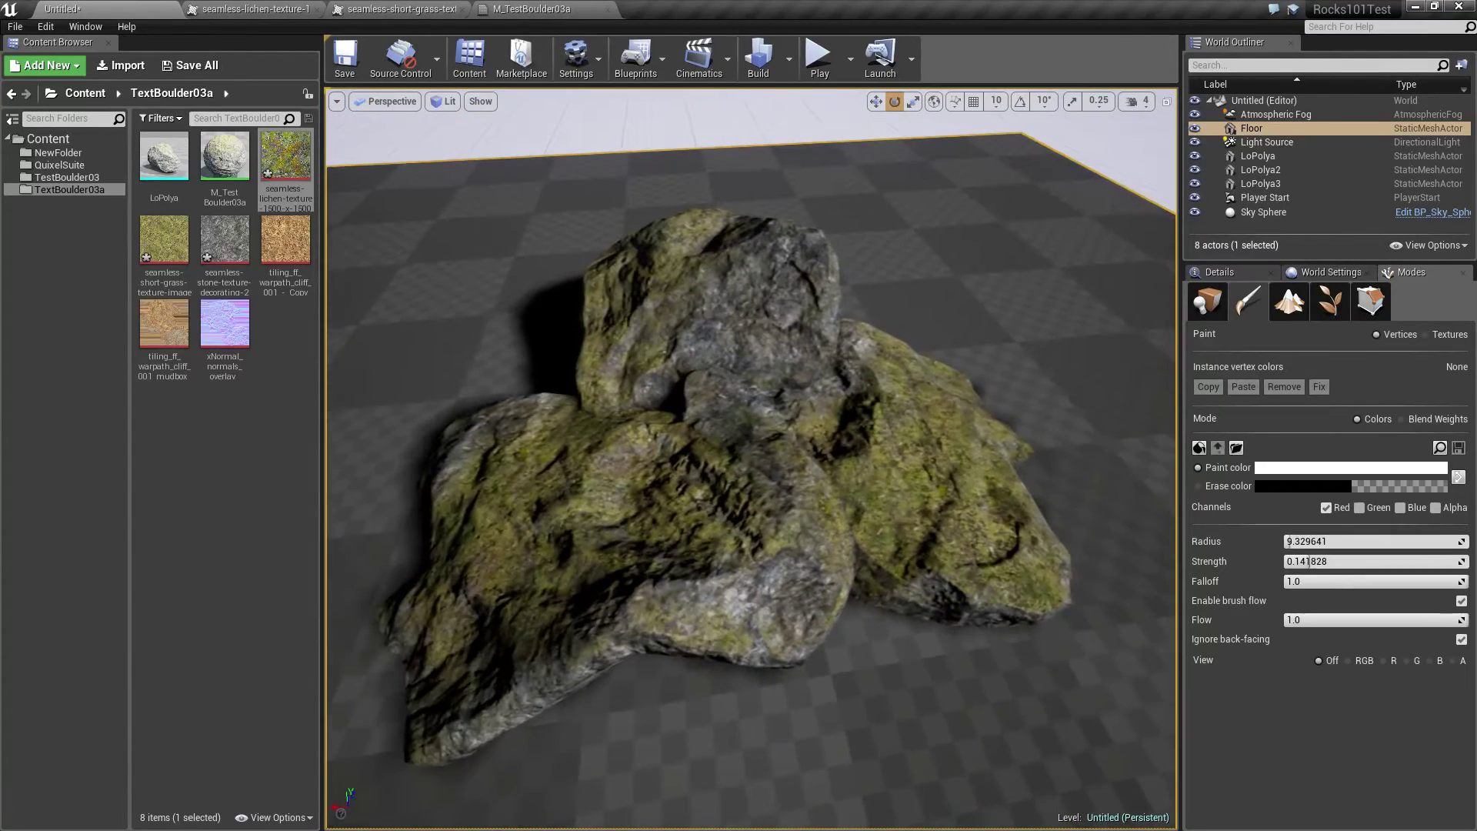
Move the lichen Texture Sample above the final Lerp in the M_TestBoulder03a graph and view its source texture
{"action": "left_click", "coordinate": [531, 9]}
{"action": "right_click_drag", "start_coordinate": [1020, 434], "coordinate": [1074, 494]}
{"action": "left_click_drag", "start_coordinate": [668, 206], "coordinate": [1153, 141]}
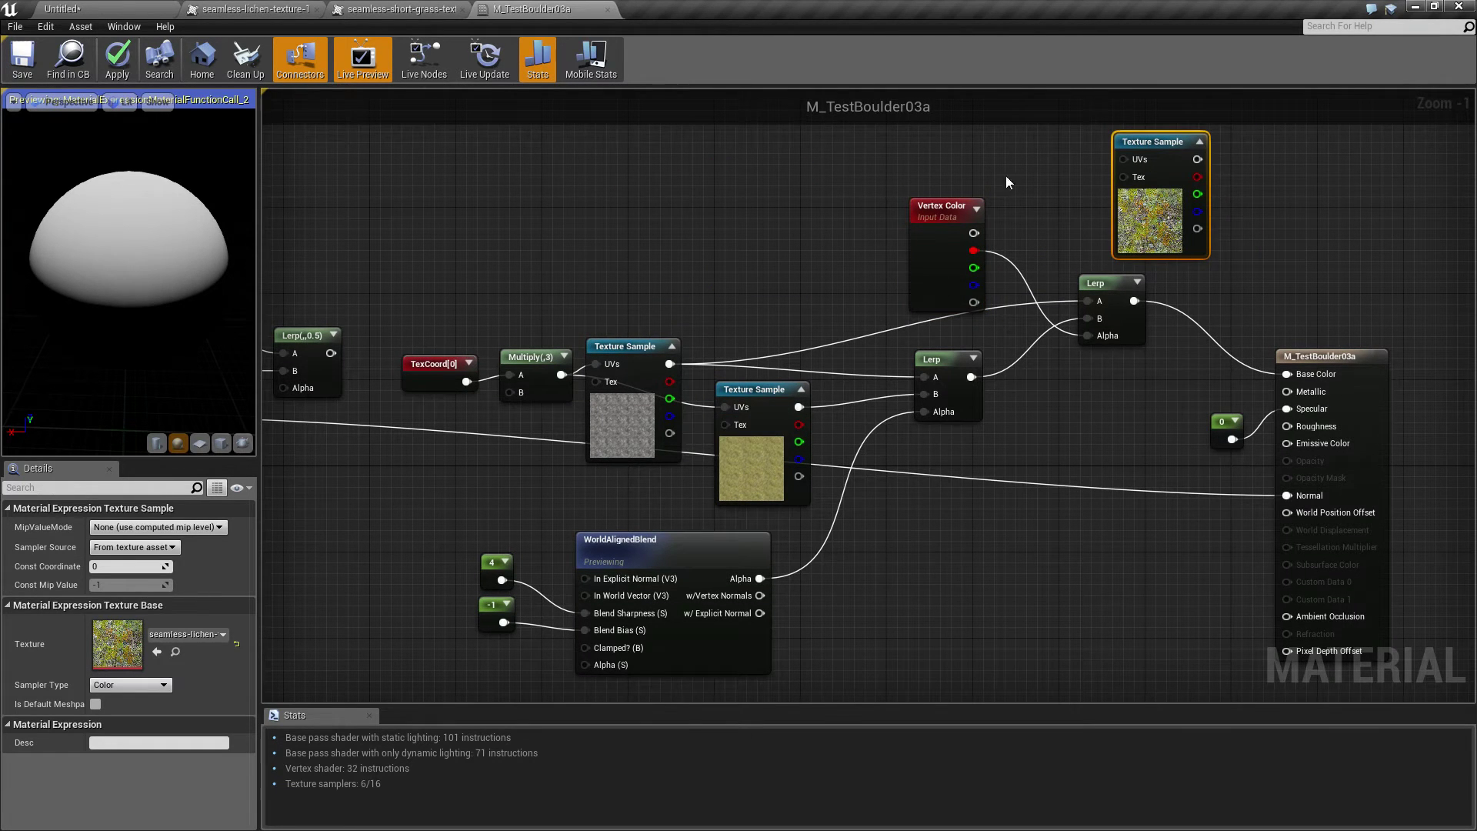
{"action": "double_click", "coordinate": [1146, 215]}
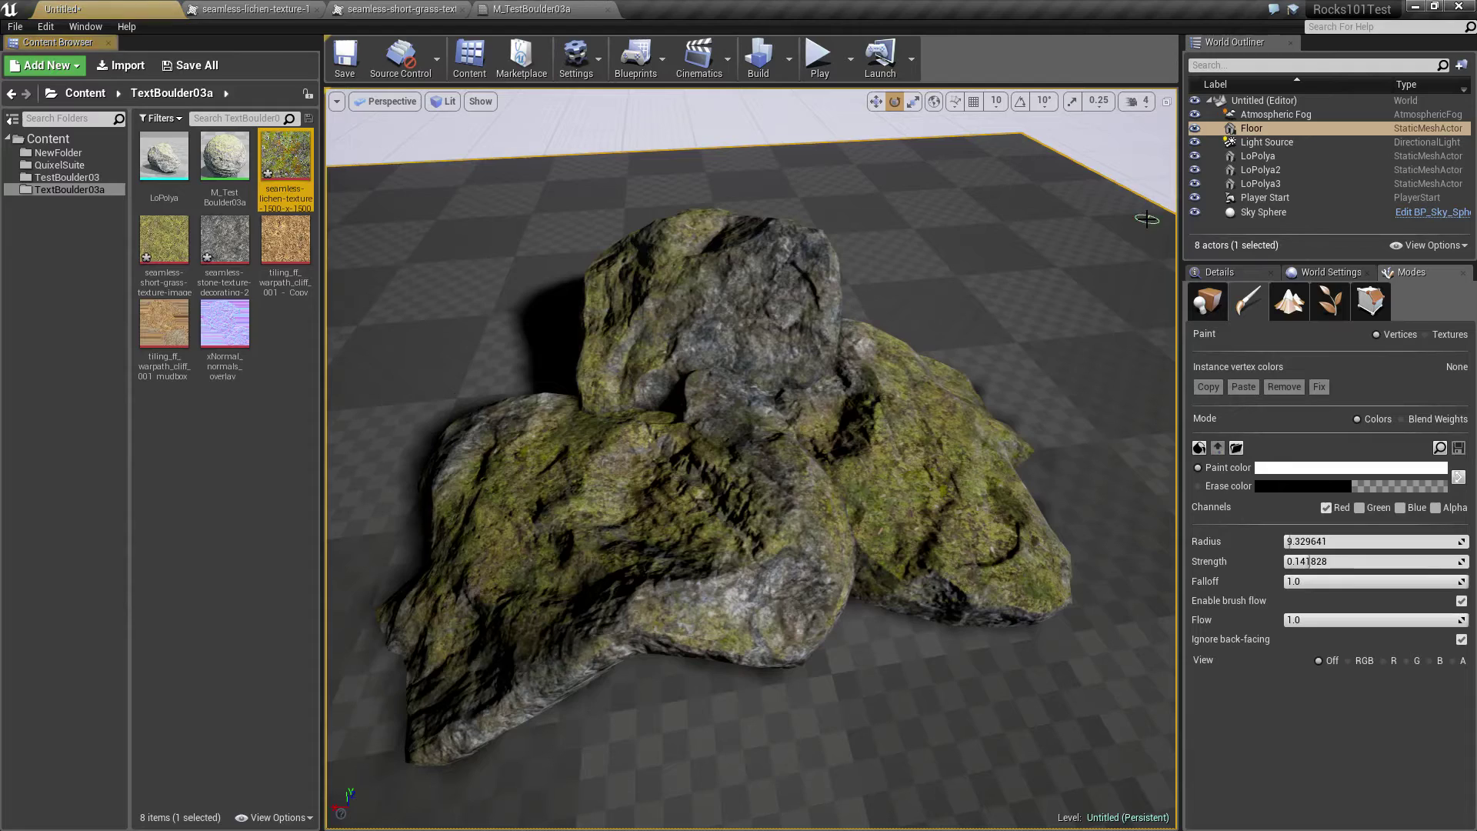
{"action": "double_click", "coordinate": [273, 177]}
{"action": "left_click", "coordinate": [94, 8]}
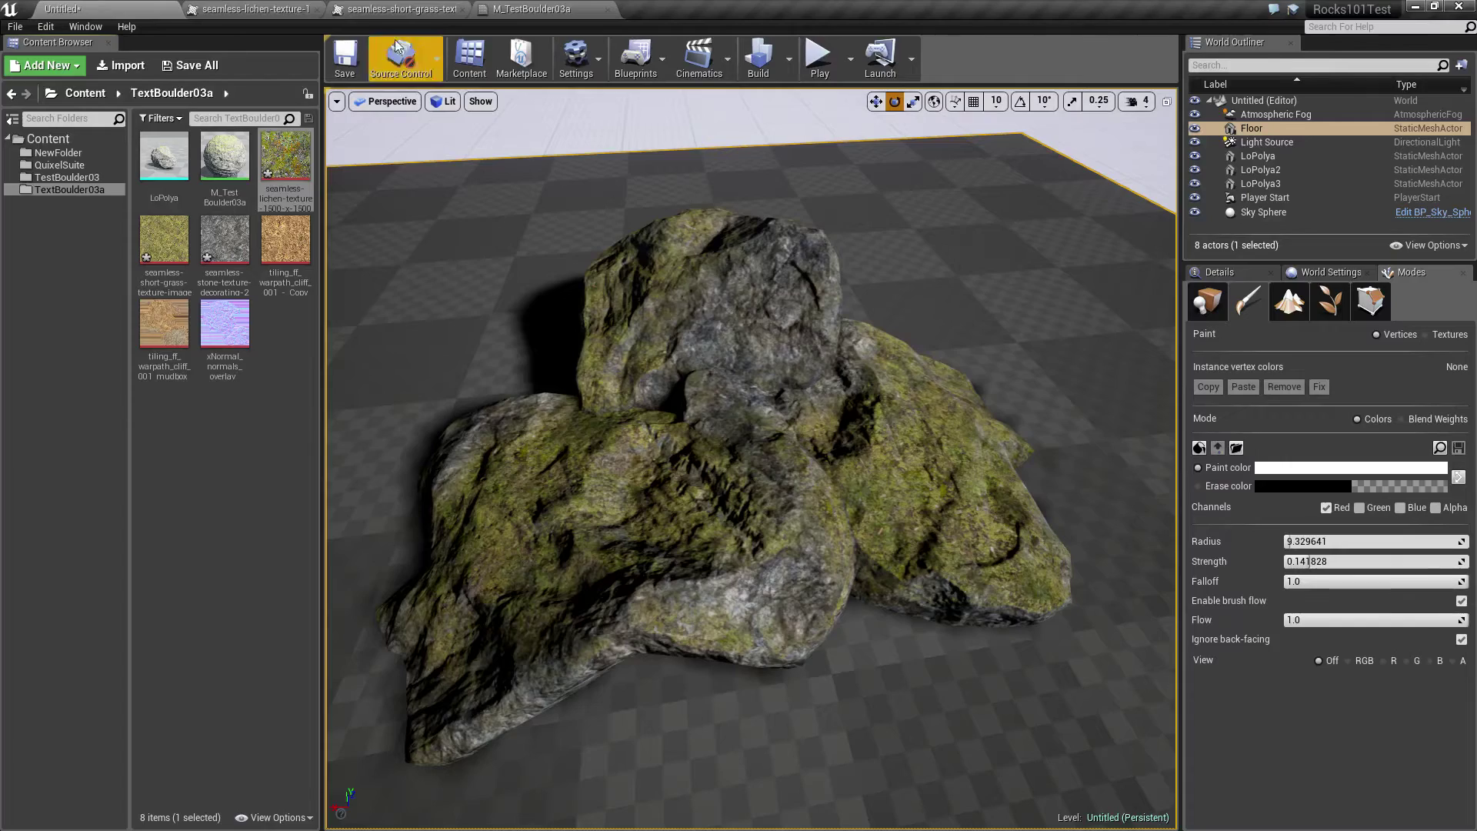
Move the M_TestBoulder03a result node, its 0 constant and the lichen Texture Sample away from the final Lerp to make room for another node
{"action": "left_click", "coordinate": [545, 9]}
{"action": "right_click_drag", "start_coordinate": [1060, 253], "coordinate": [721, 244]}
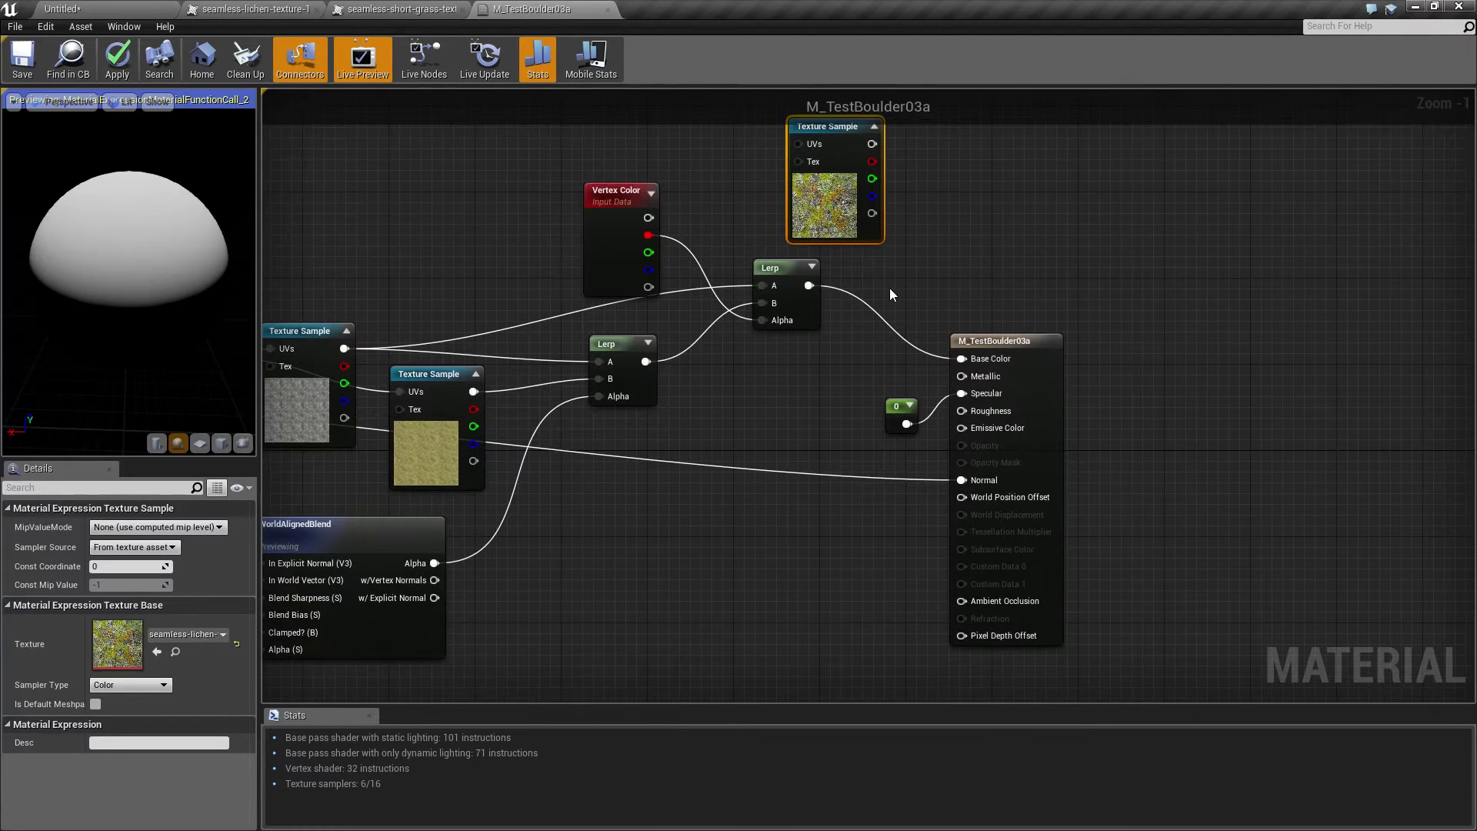
{"action": "left_click_drag", "start_coordinate": [890, 350], "coordinate": [1032, 518]}
{"action": "left_click_drag", "start_coordinate": [979, 335], "coordinate": [1194, 346]}
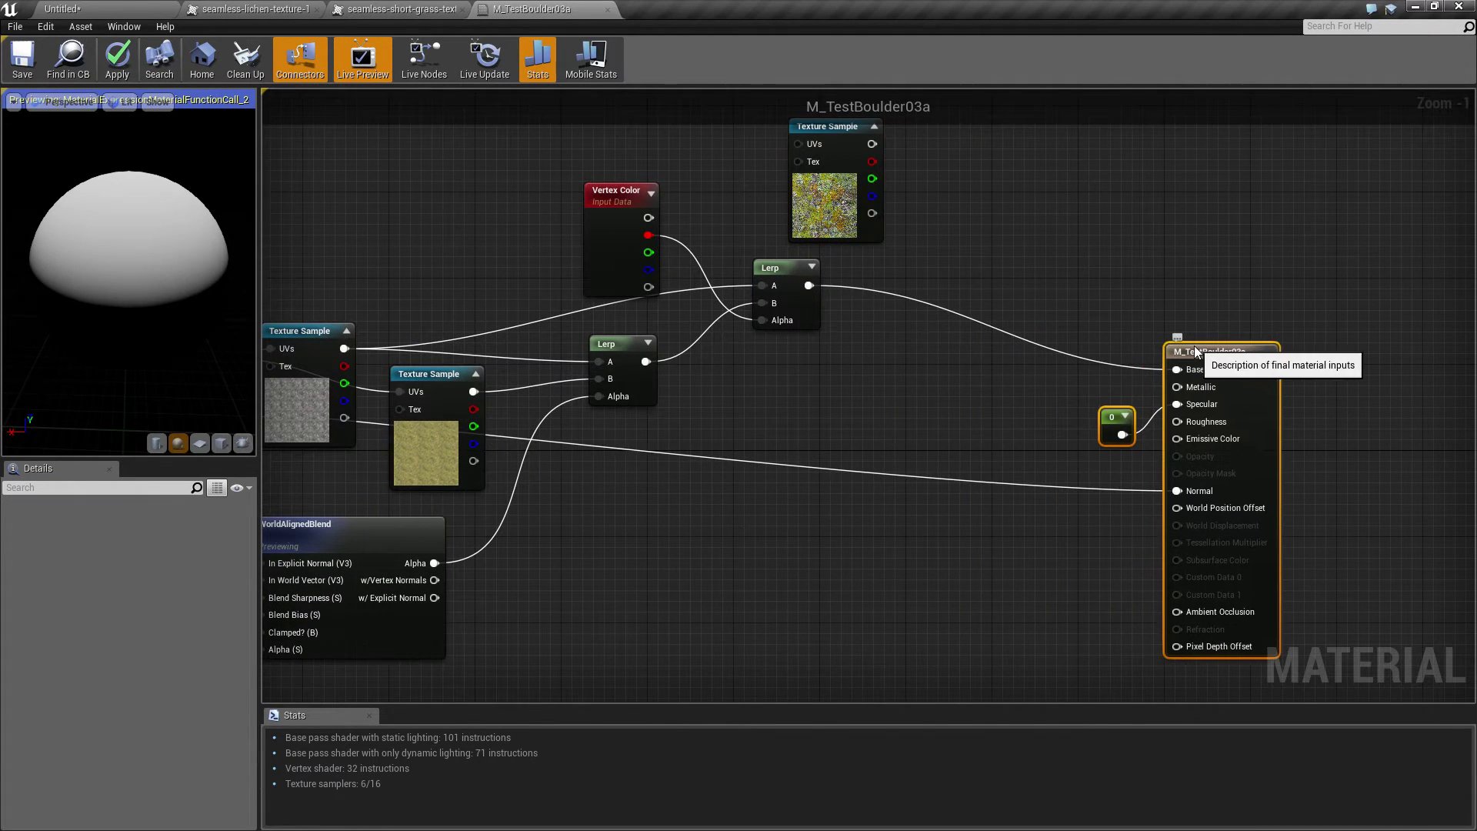
{"action": "left_click_drag", "start_coordinate": [824, 129], "coordinate": [1018, 183]}
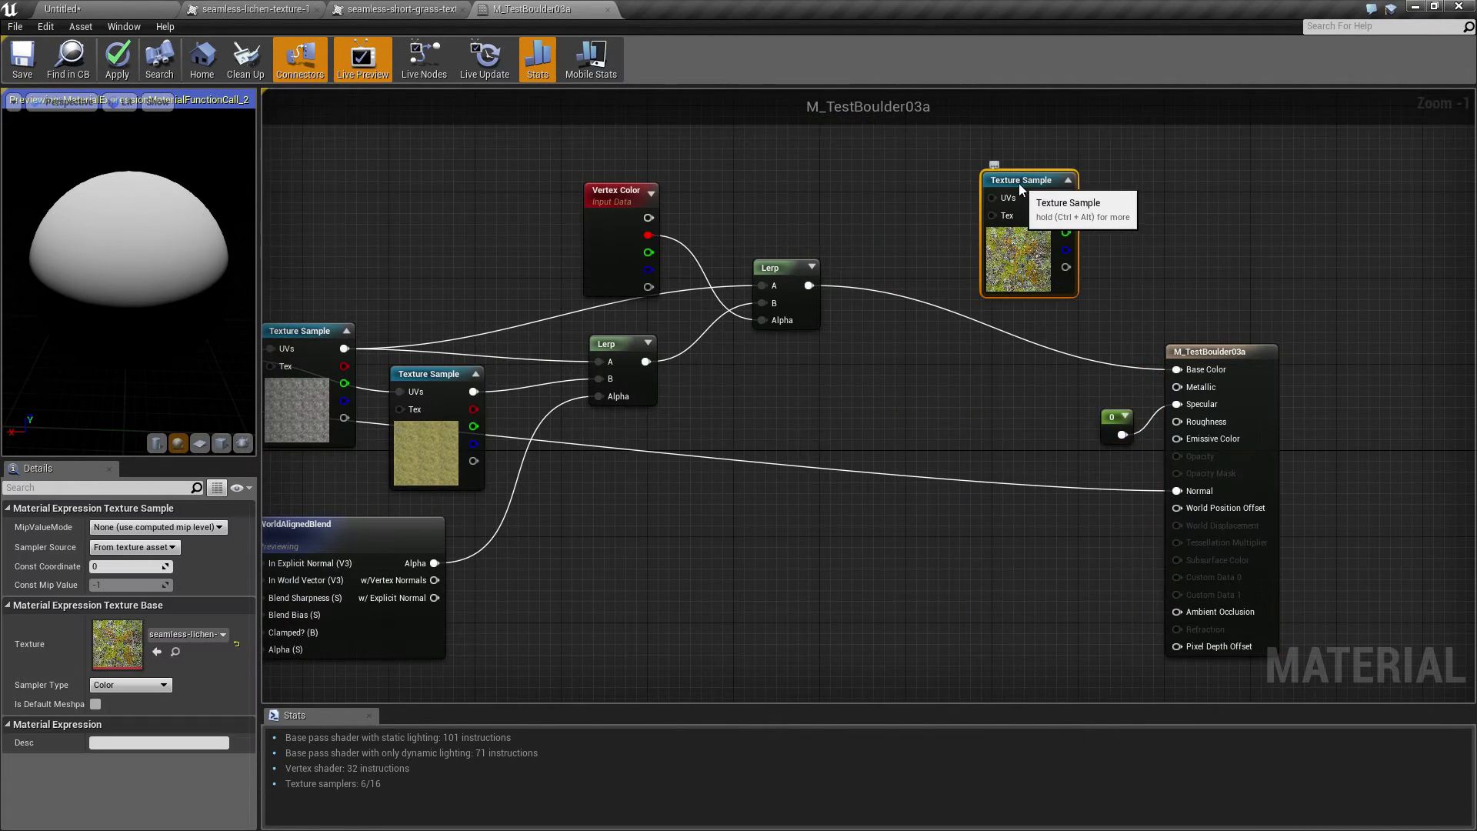
Add a Lerp before the result node, with the lichen Texture Sample feeding A and the existing stone/grass Lerp feeding B
{"action": "key", "text": "l"}
{"action": "left_click", "coordinate": [905, 296]}
{"action": "mouse_move", "coordinate": [943, 311]}
{"action": "left_mouse_down"}
{"action": "mouse_move", "coordinate": [965, 336]}
{"action": "mouse_move", "coordinate": [955, 314]}
{"action": "left_mouse_up"}
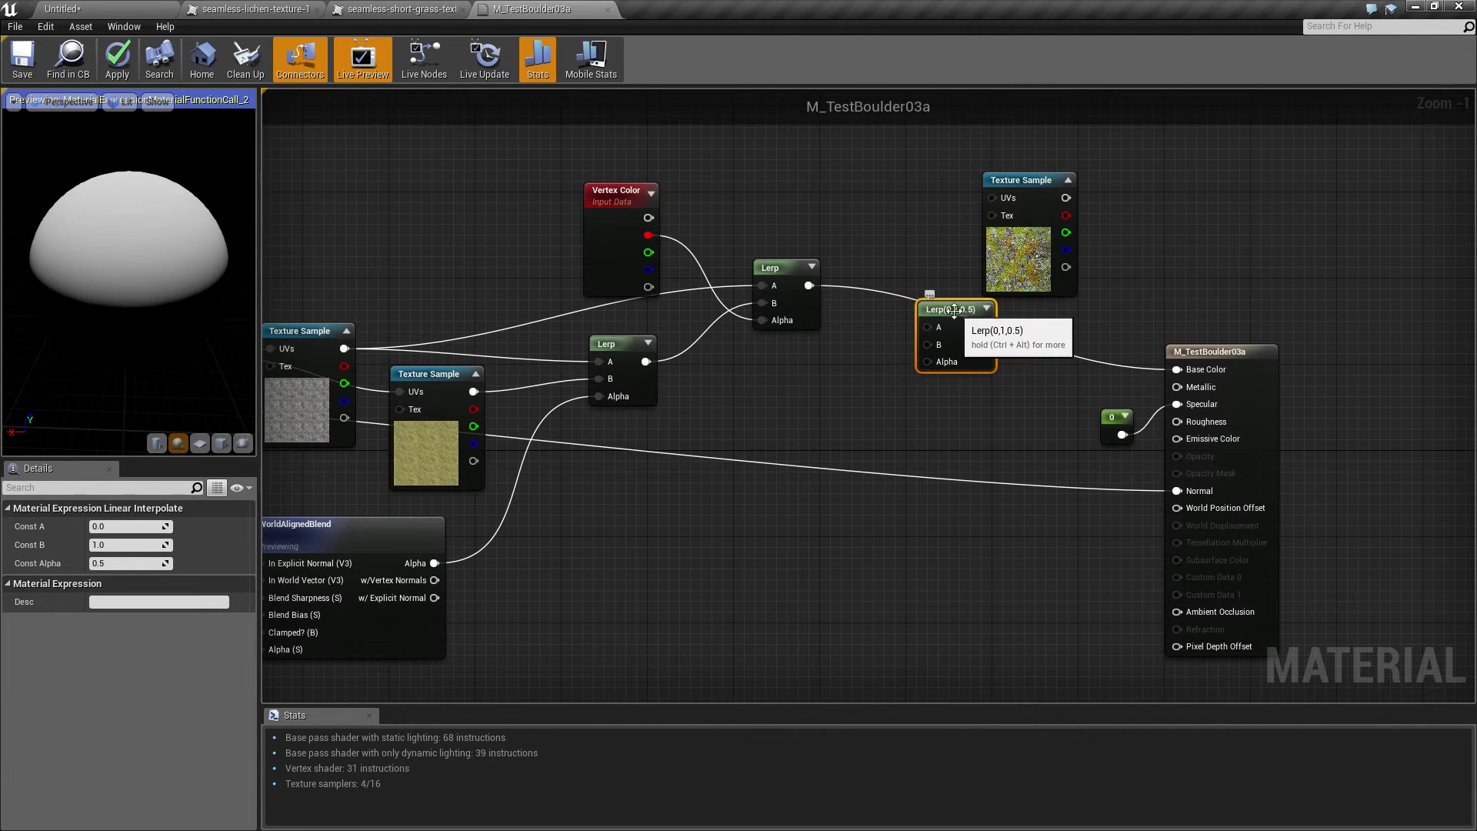
{"action": "left_click_drag", "start_coordinate": [812, 286], "coordinate": [821, 290]}
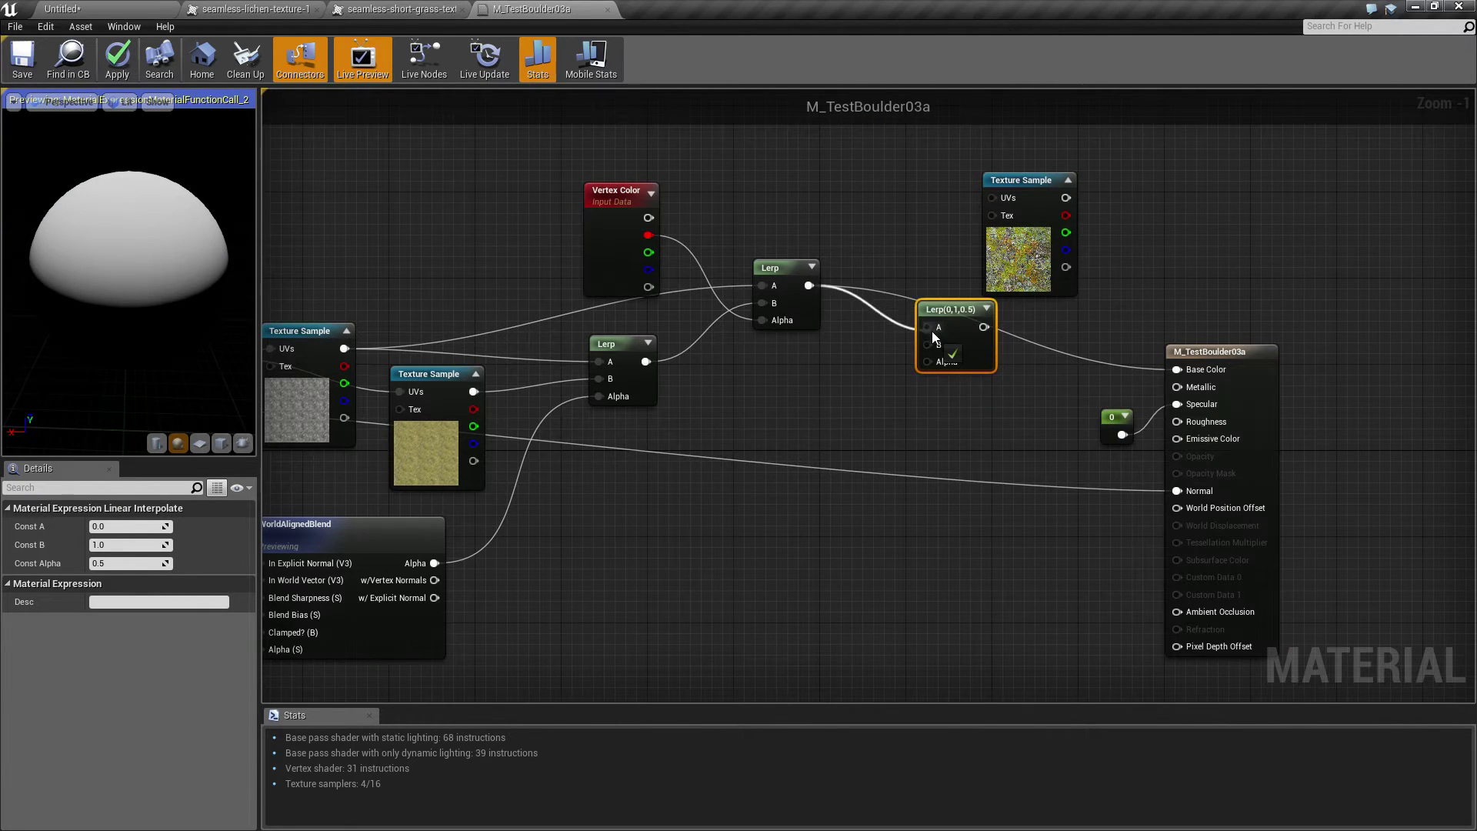
{"action": "left_click_drag", "start_coordinate": [931, 333], "coordinate": [937, 327]}
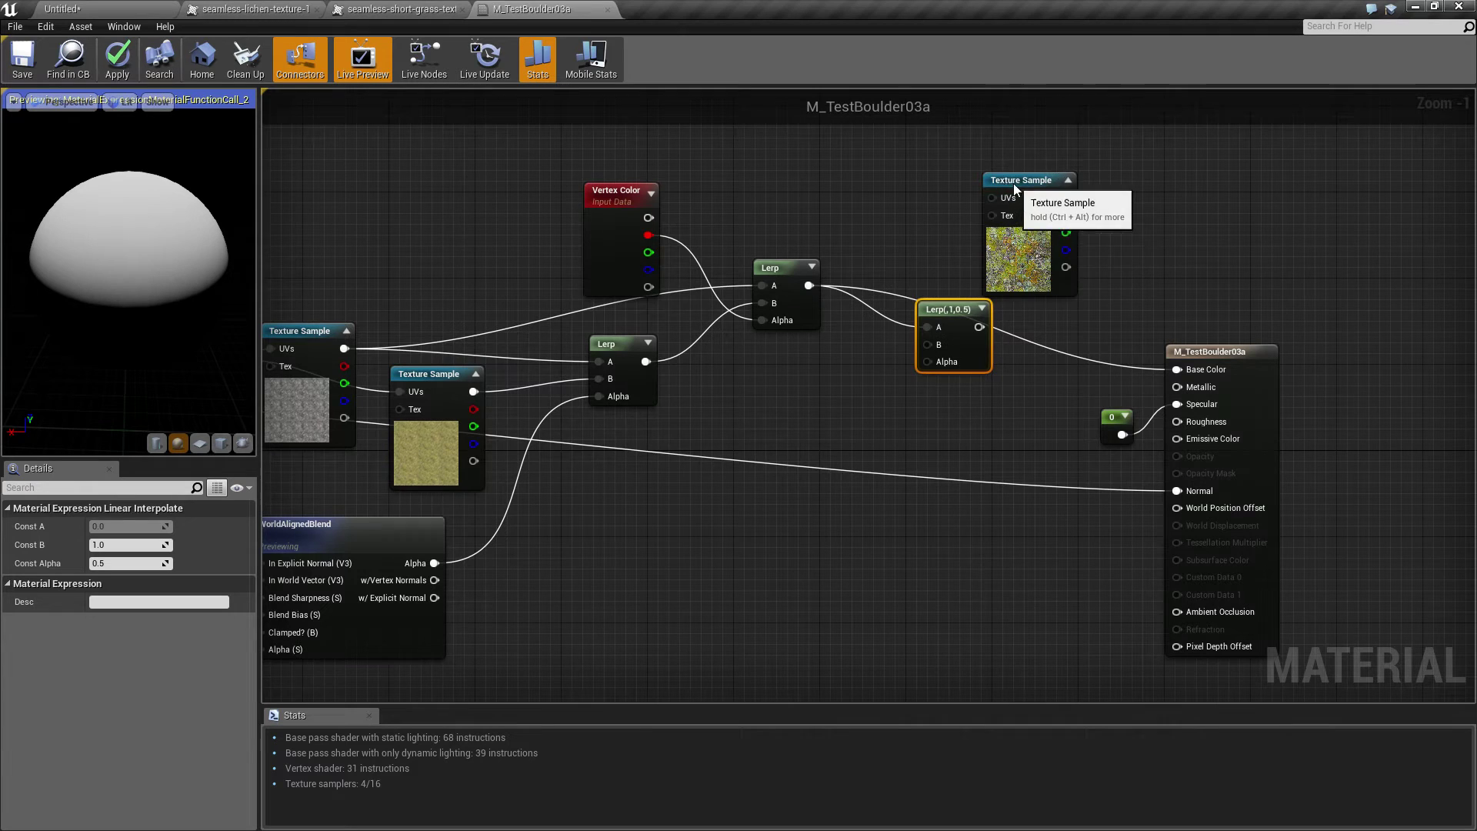
{"action": "left_click_drag", "start_coordinate": [1014, 195], "coordinate": [817, 387]}
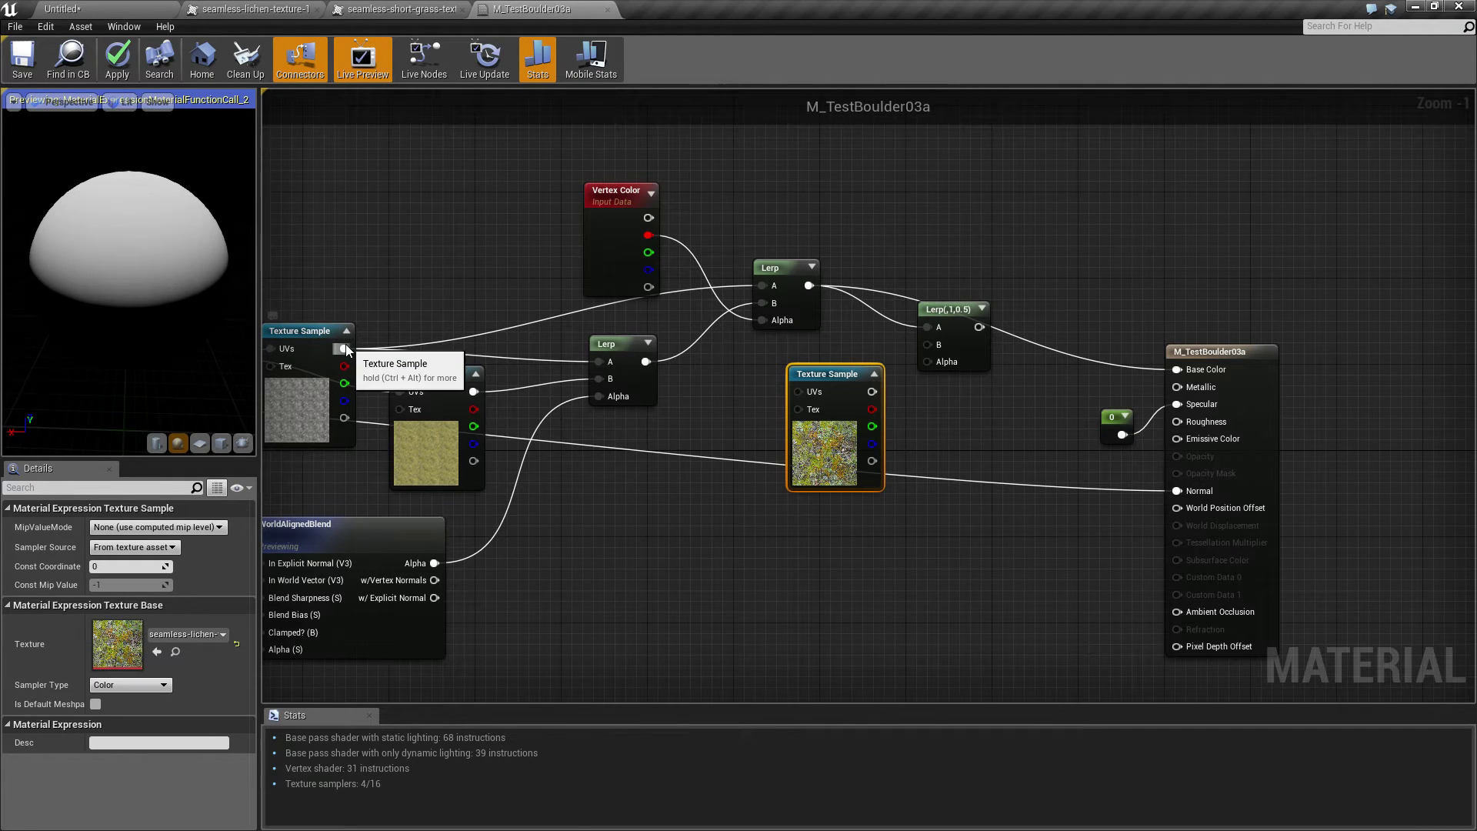
{"action": "left_click_drag", "start_coordinate": [810, 286], "coordinate": [925, 345]}
{"action": "left_click_drag", "start_coordinate": [845, 373], "coordinate": [938, 331]}
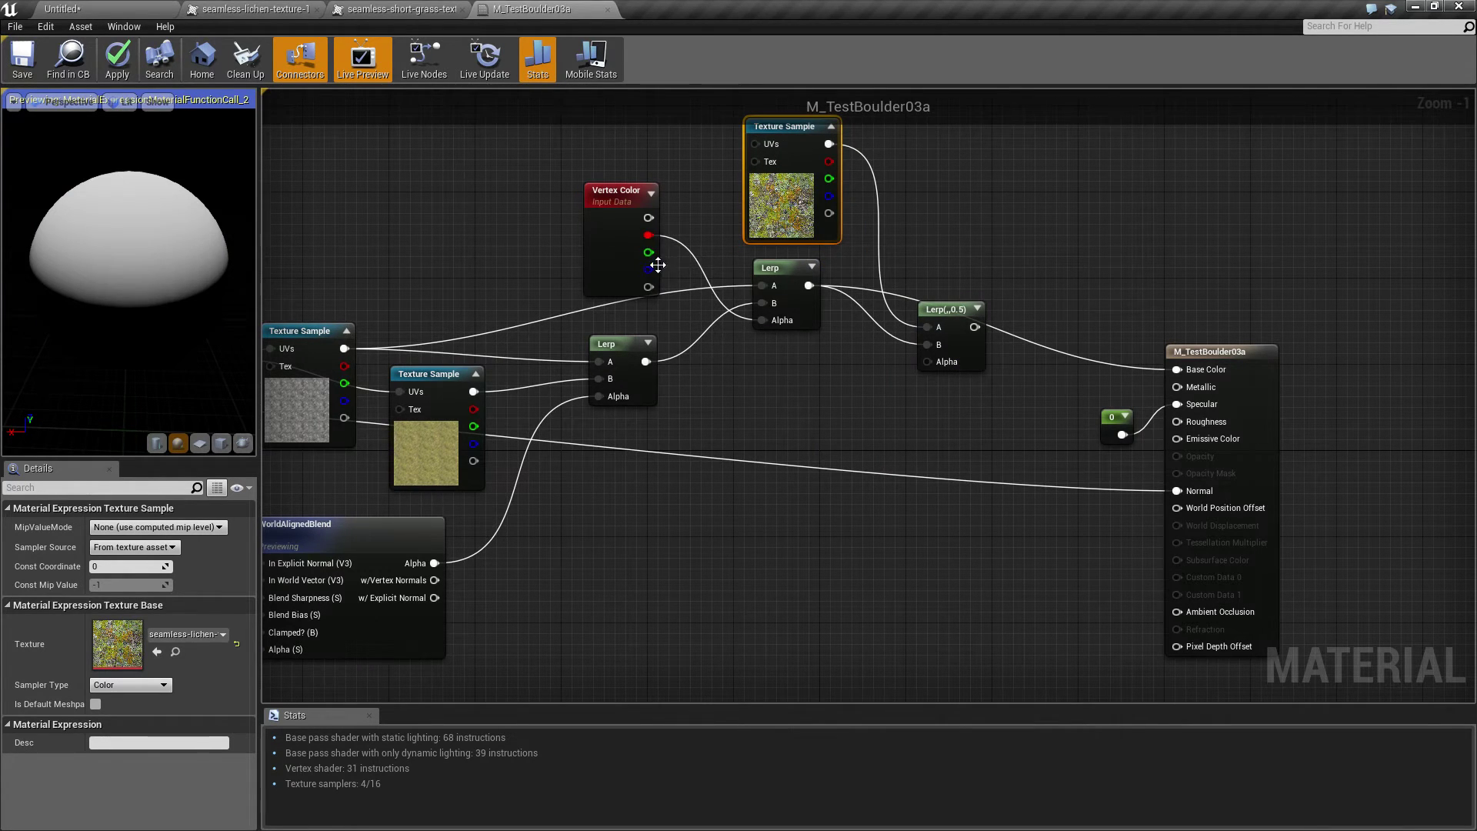
Connect Vertex Color's green channel to the new Lerp's Alpha, route that Lerp into Base Color, and save the material
{"action": "left_click_drag", "start_coordinate": [648, 252], "coordinate": [1179, 370]}
{"action": "left_click", "coordinate": [26, 64]}
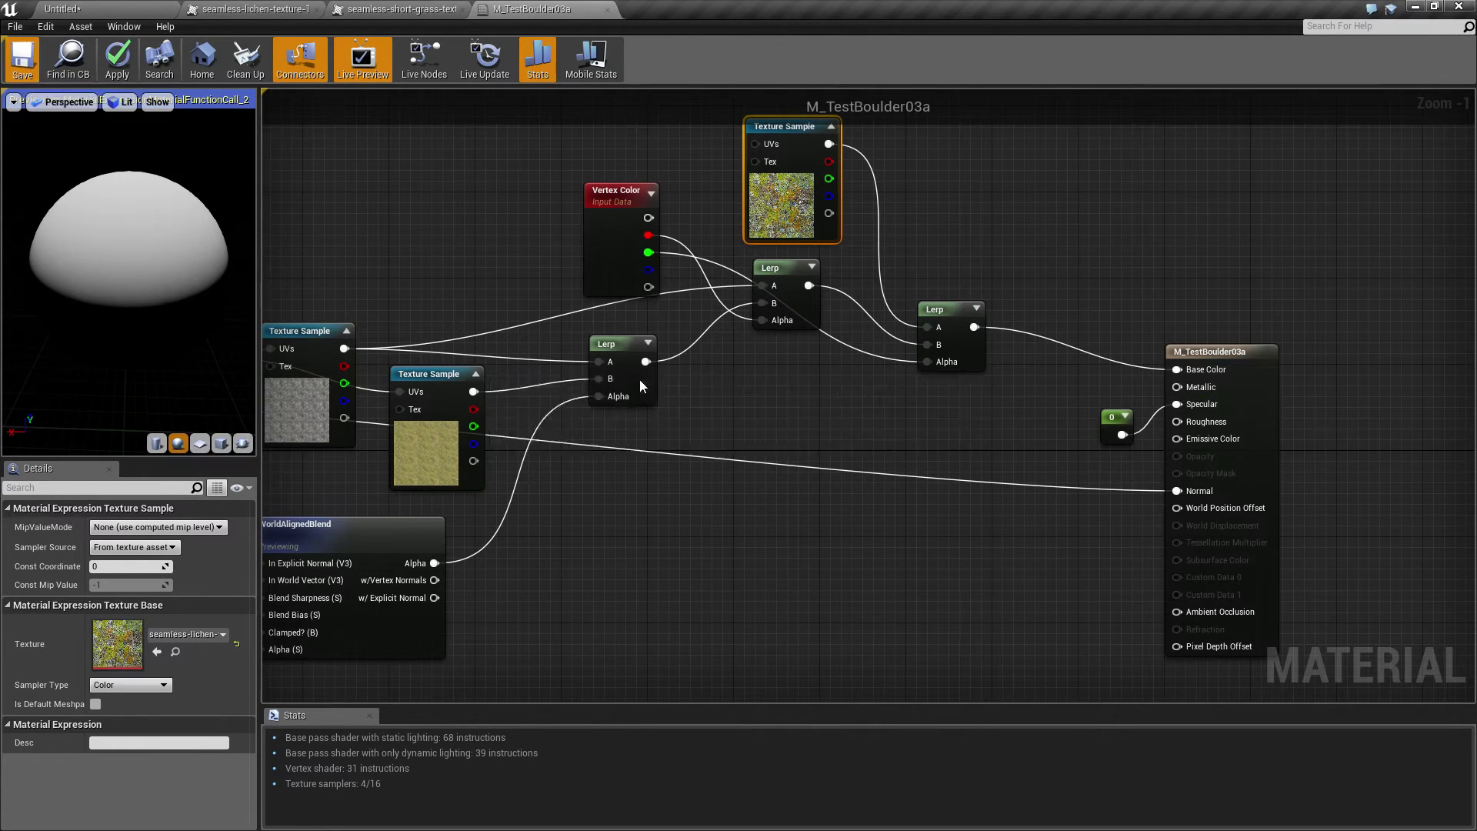
{"action": "key", "text": "ctrl+s"}
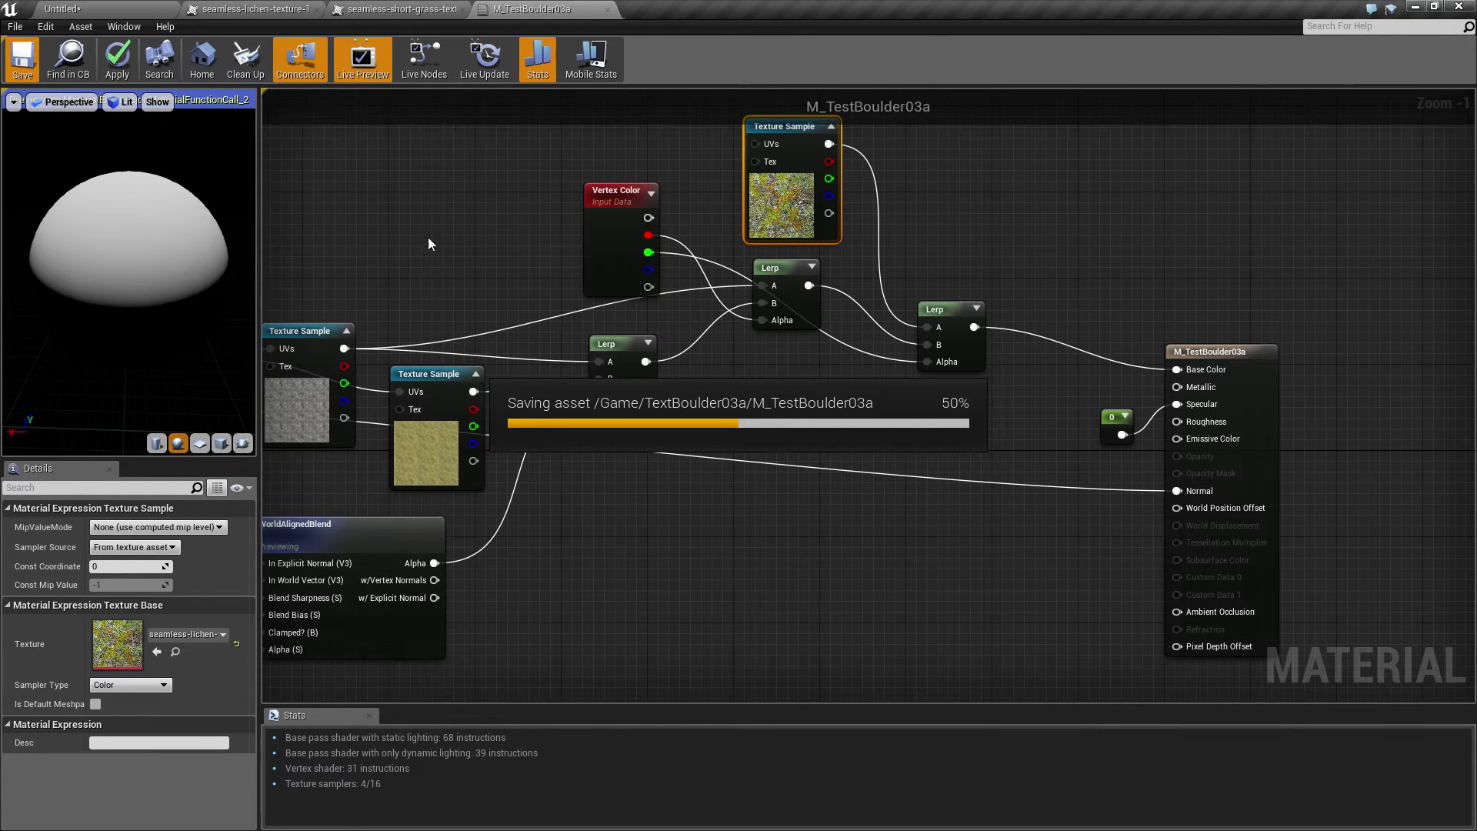
{"action": "right_click_drag", "start_coordinate": [356, 279], "coordinate": [956, 228]}
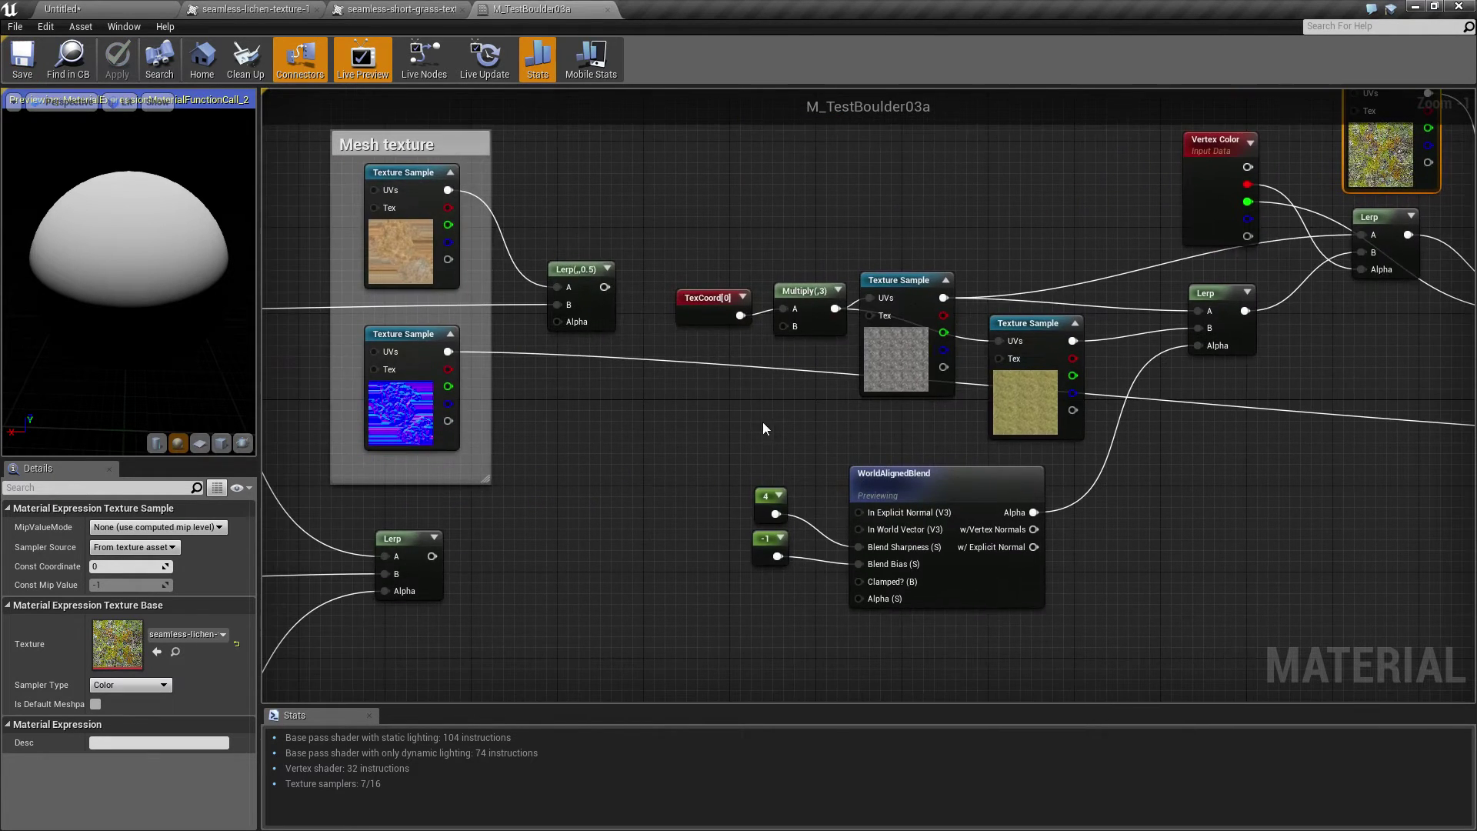
{"action": "left_click_drag", "start_coordinate": [684, 252], "coordinate": [833, 363]}
{"action": "right_click_drag", "start_coordinate": [958, 151], "coordinate": [651, 346]}
{"action": "left_click", "coordinate": [849, 237]}
{"action": "key", "text": "ctrl+v"}
{"action": "left_click_drag", "start_coordinate": [966, 259], "coordinate": [1043, 292]}
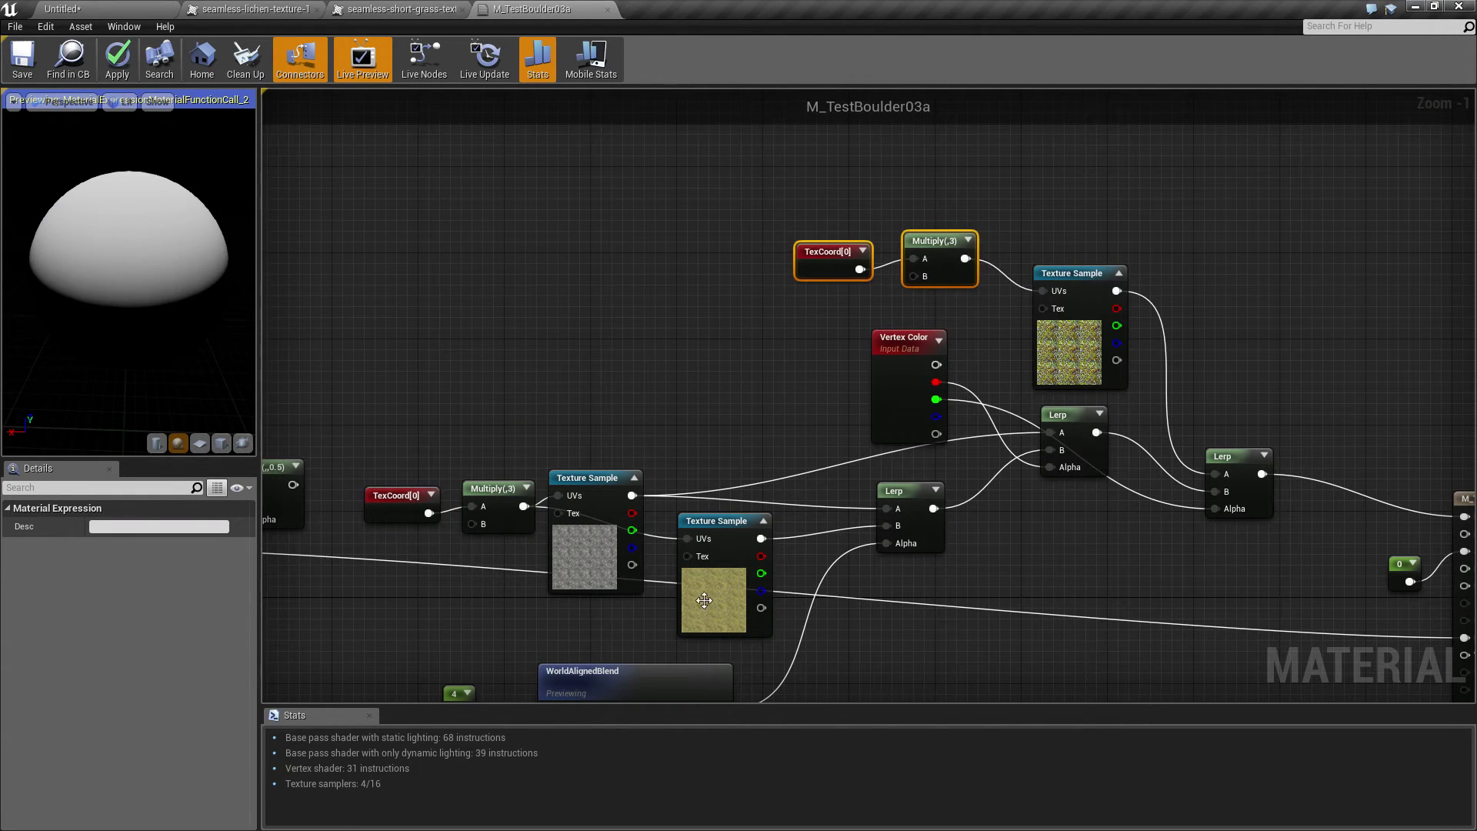
{"action": "key", "text": "Delete"}
Connect the existing Multiply(,3) output to the lichen sample's UVs, move the TexCoord and Multiply nodes above the stone texture, and save the material
{"action": "left_click_drag", "start_coordinate": [524, 507], "coordinate": [1044, 291]}
{"action": "left_click_drag", "start_coordinate": [415, 460], "coordinate": [537, 531]}
{"action": "left_click_drag", "start_coordinate": [477, 487], "coordinate": [445, 304]}
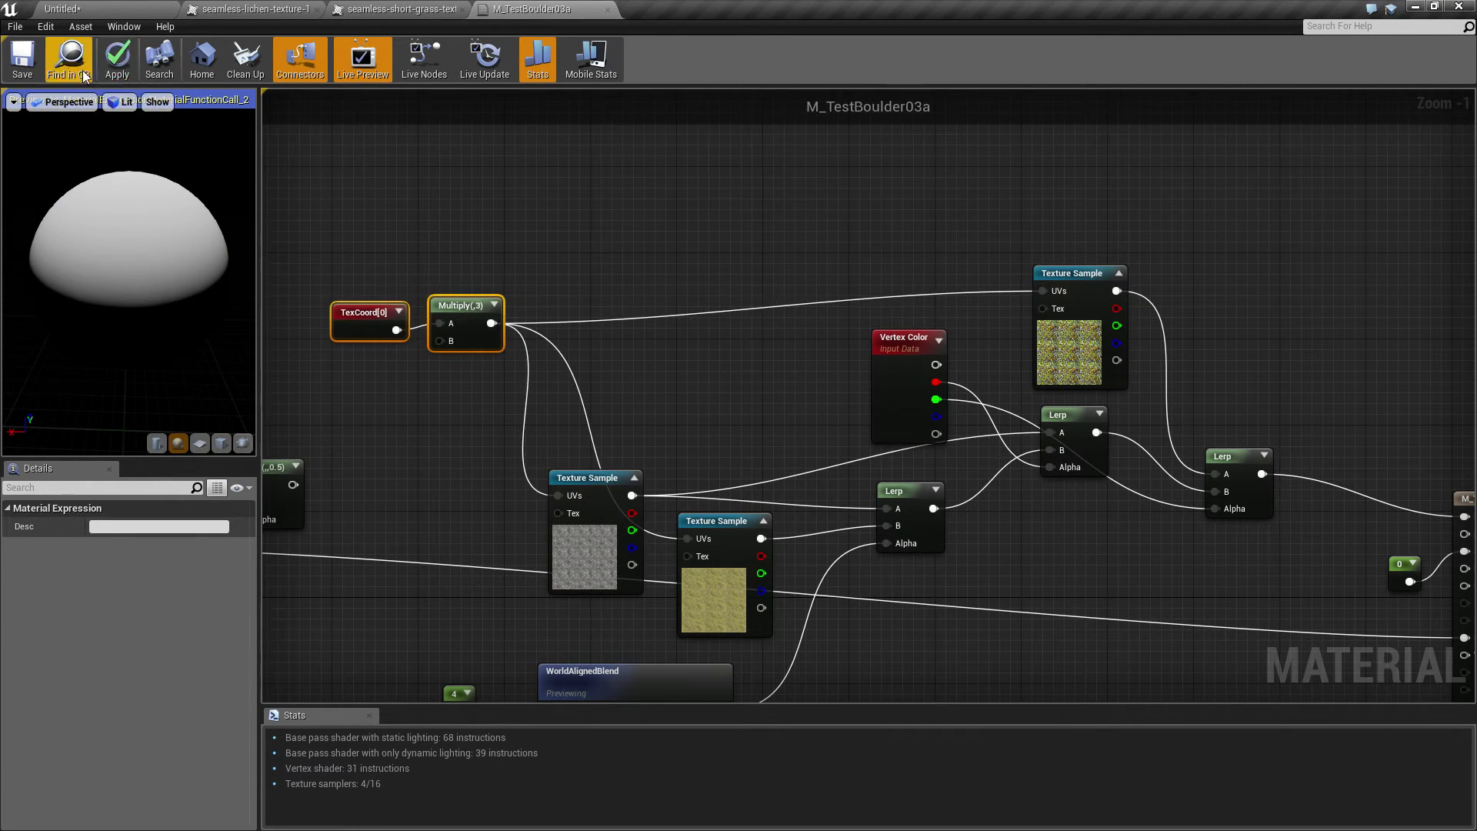
{"action": "key", "text": "ctrl+s"}
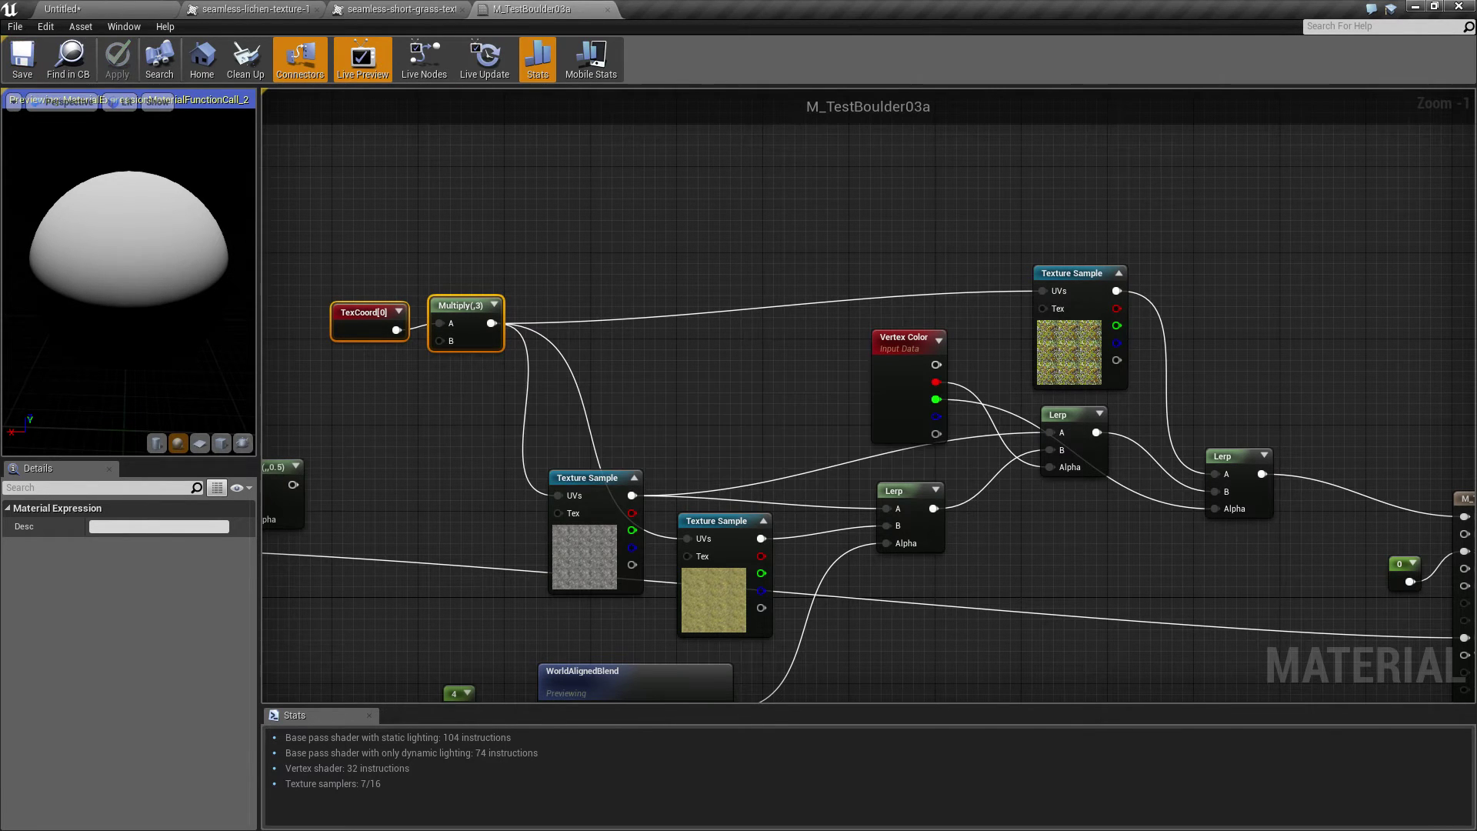
In the level, restrict vertex painting to the Green channel and brush lichen onto the upper face of LoPolya3
{"action": "left_click", "coordinate": [116, 10]}
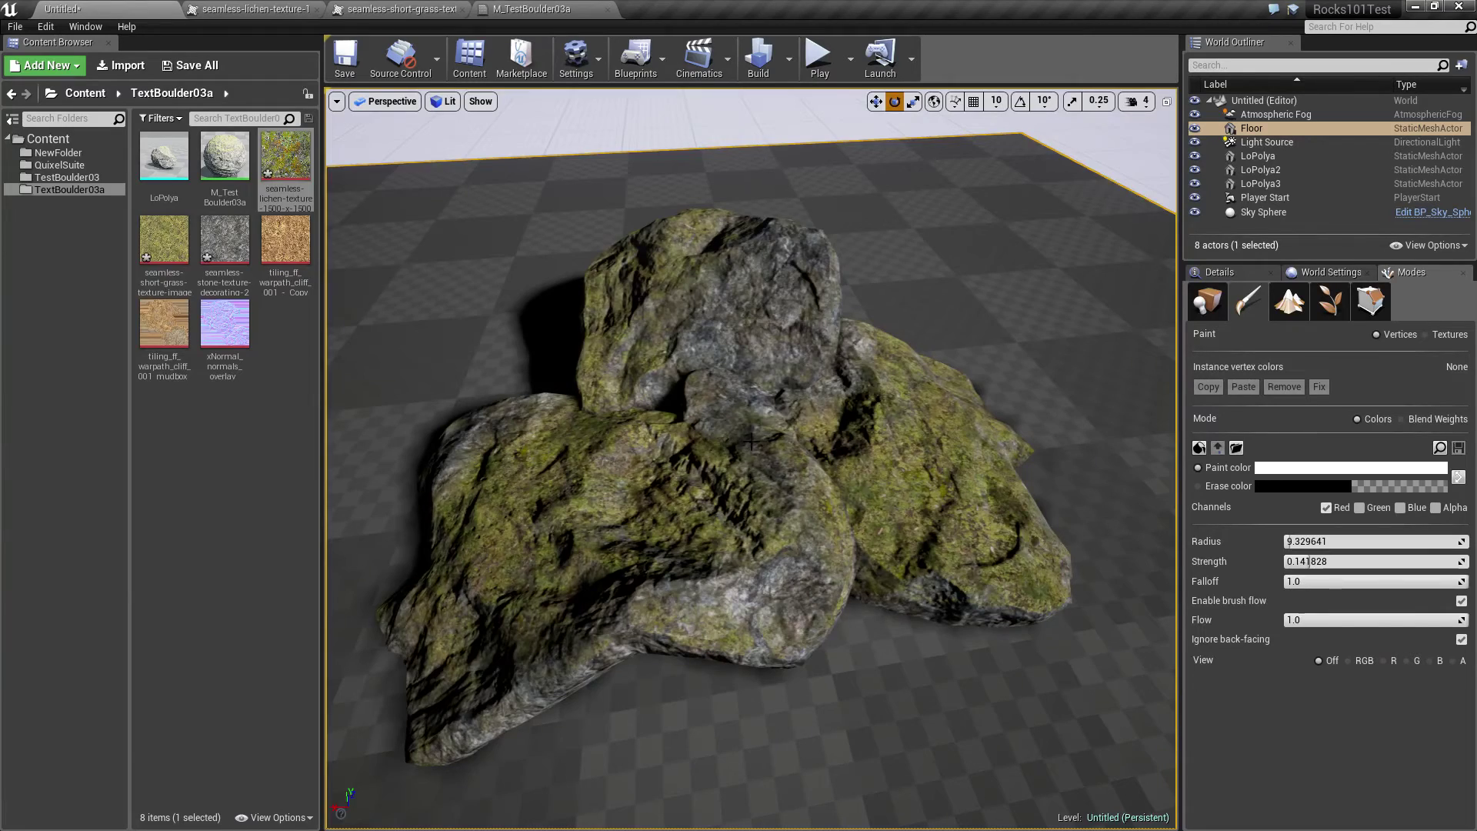
{"action": "right_click_drag", "start_coordinate": [781, 478], "coordinate": [783, 425]}
{"action": "scroll", "coordinate": [781, 479], "scroll_direction": "up", "scroll_amount": 3}
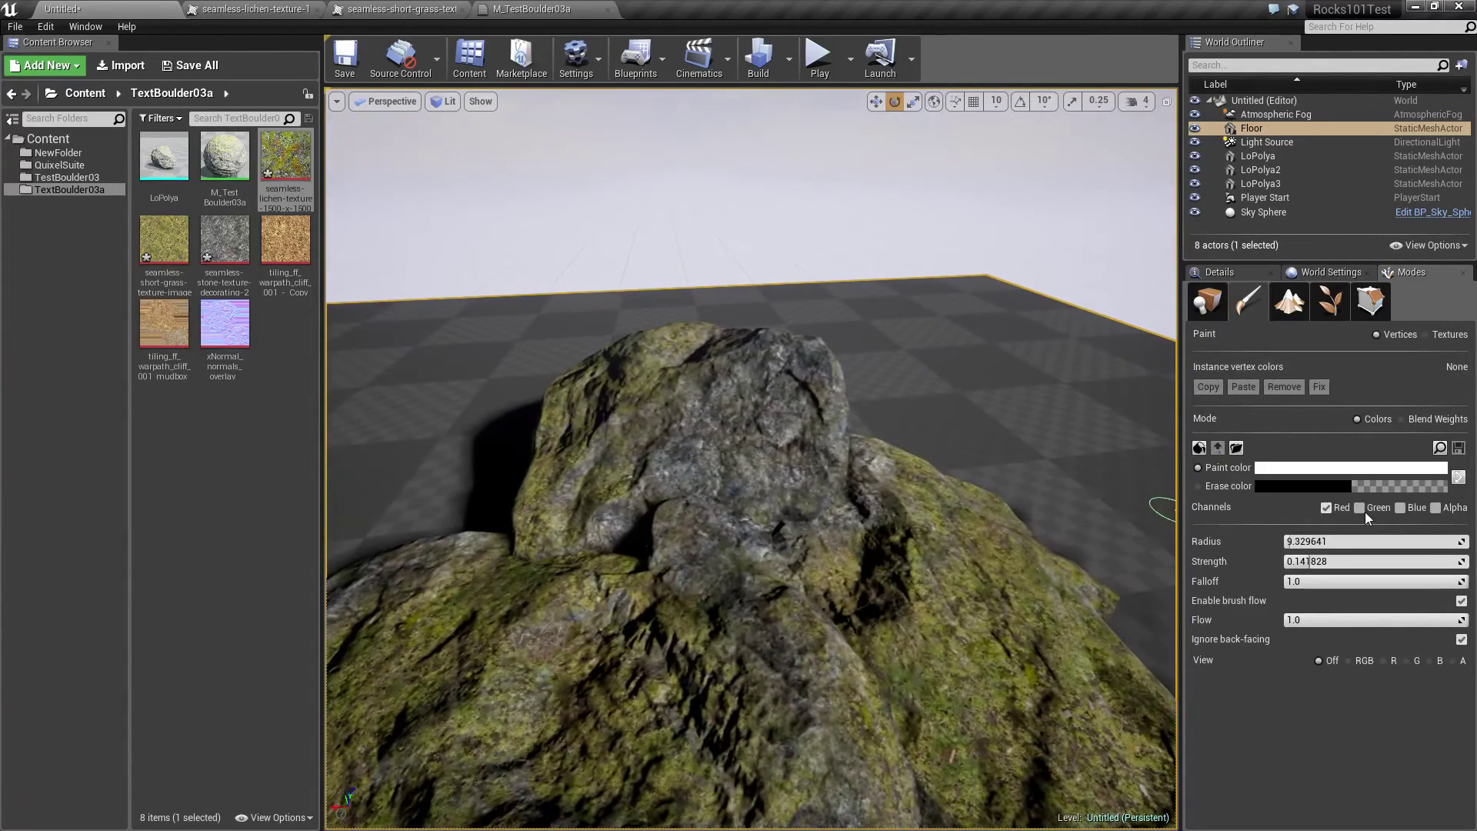
{"action": "left_click", "coordinate": [1327, 510]}
{"action": "left_click", "coordinate": [741, 407]}
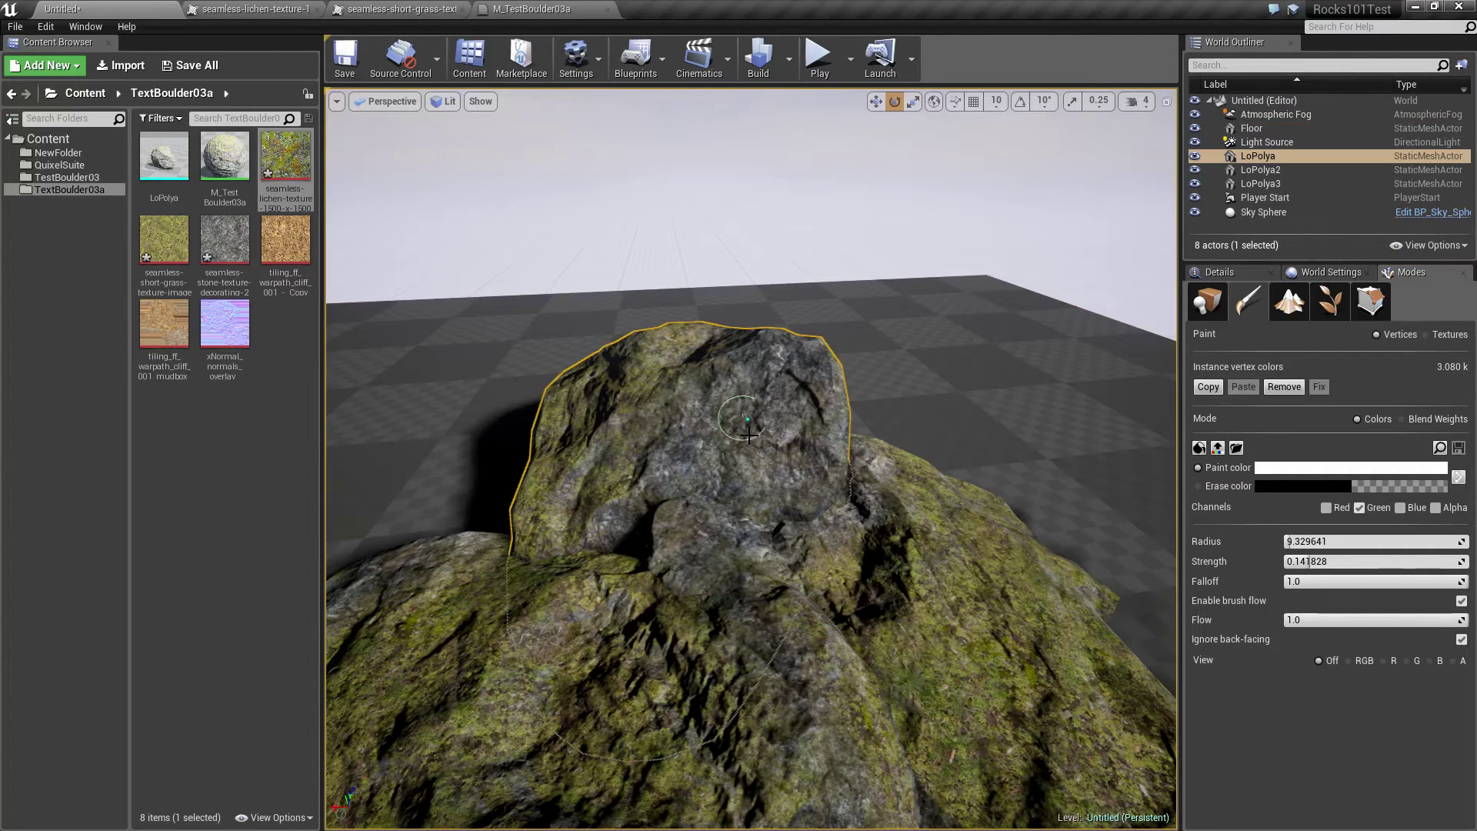
{"action": "left_click", "coordinate": [982, 613]}
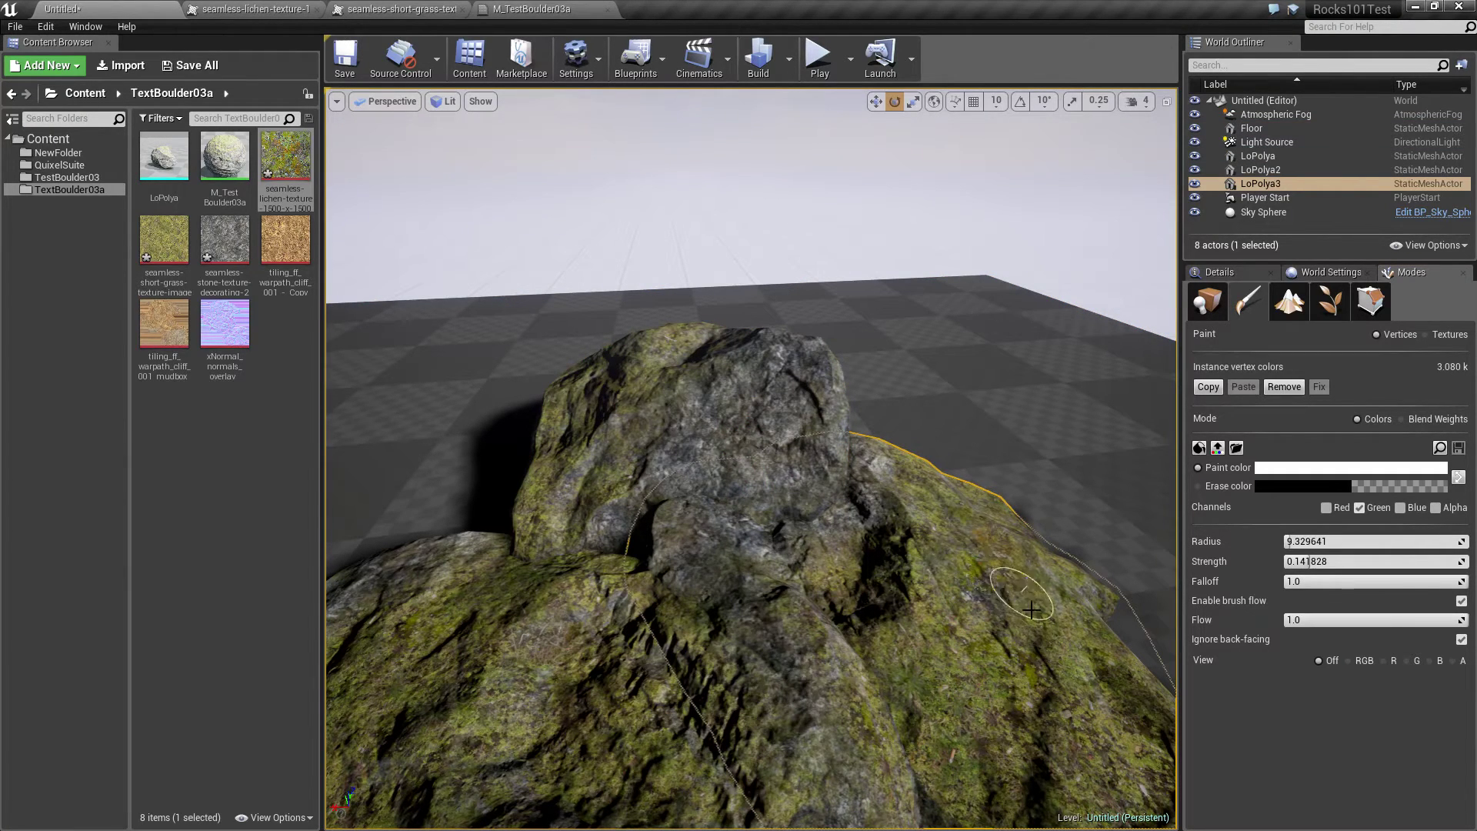
{"action": "mouse_move", "coordinate": [1031, 610]}
{"action": "left_mouse_down"}
{"action": "mouse_move", "coordinate": [973, 558]}
{"action": "mouse_move", "coordinate": [917, 577]}
{"action": "left_mouse_up"}
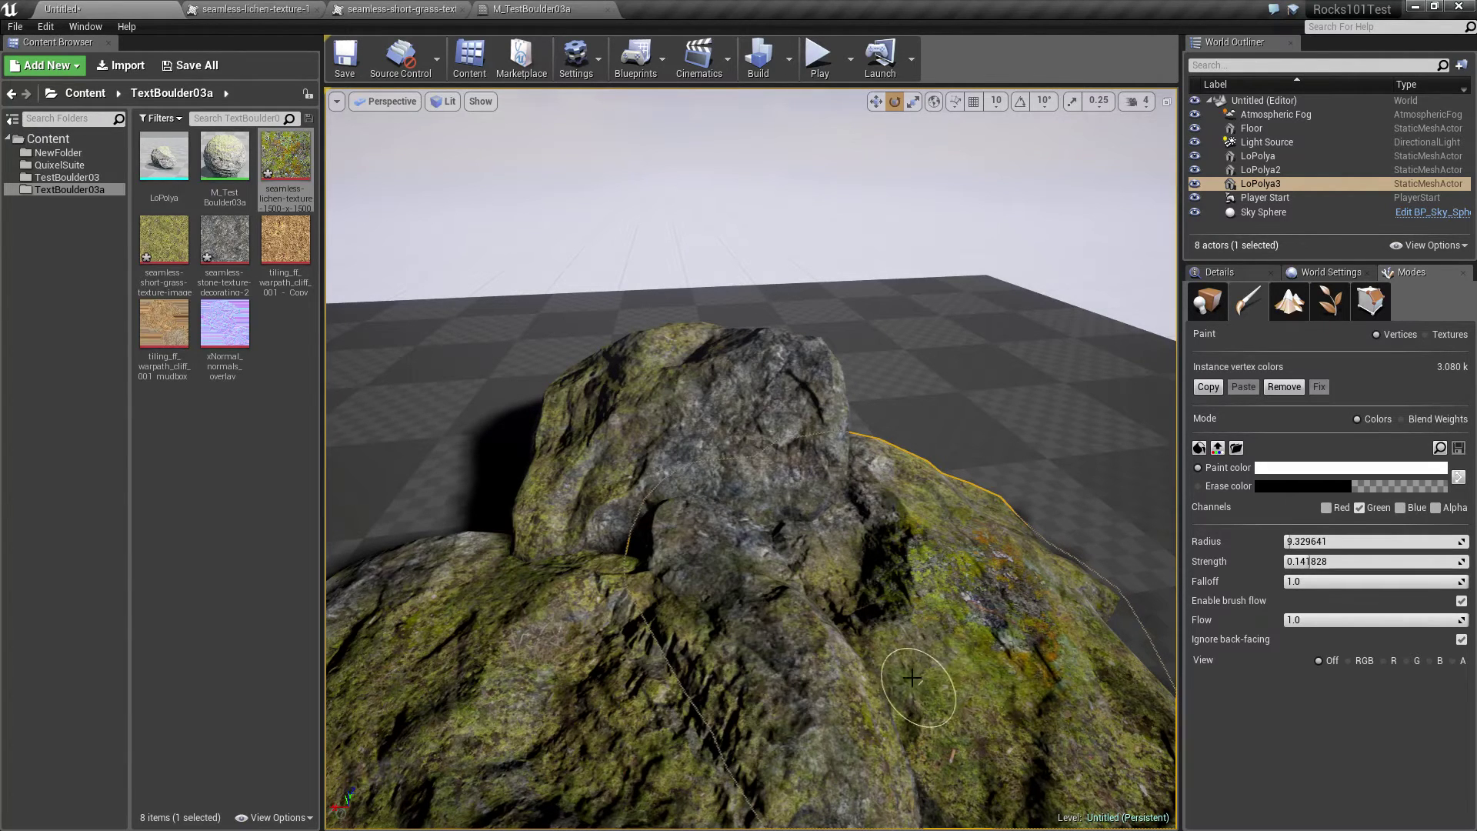
Add LoPolya2 to the selection, brush a light lichen patch onto its upper face, and view the boulders from another side
{"action": "left_click", "coordinate": [437, 633], "text": "ctrl"}
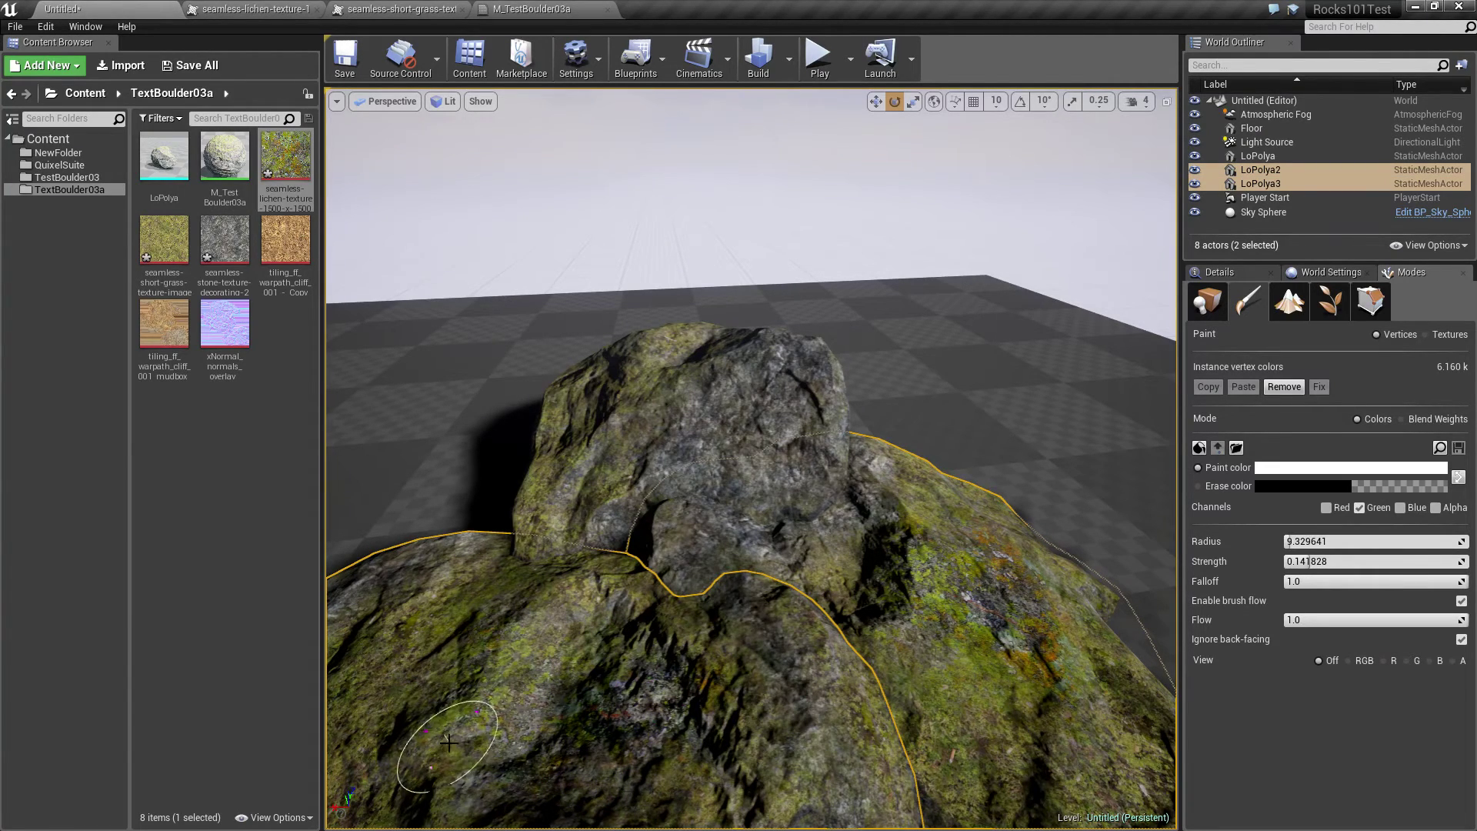
{"action": "mouse_move", "coordinate": [660, 643]}
{"action": "right_mouse_down"}
{"action": "mouse_move", "coordinate": [600, 738]}
{"action": "mouse_move", "coordinate": [630, 723]}
{"action": "mouse_move", "coordinate": [647, 616]}
{"action": "mouse_move", "coordinate": [677, 585]}
{"action": "mouse_move", "coordinate": [708, 661]}
{"action": "mouse_move", "coordinate": [692, 647]}
{"action": "mouse_move", "coordinate": [707, 631]}
{"action": "mouse_move", "coordinate": [661, 659]}
{"action": "right_mouse_up"}
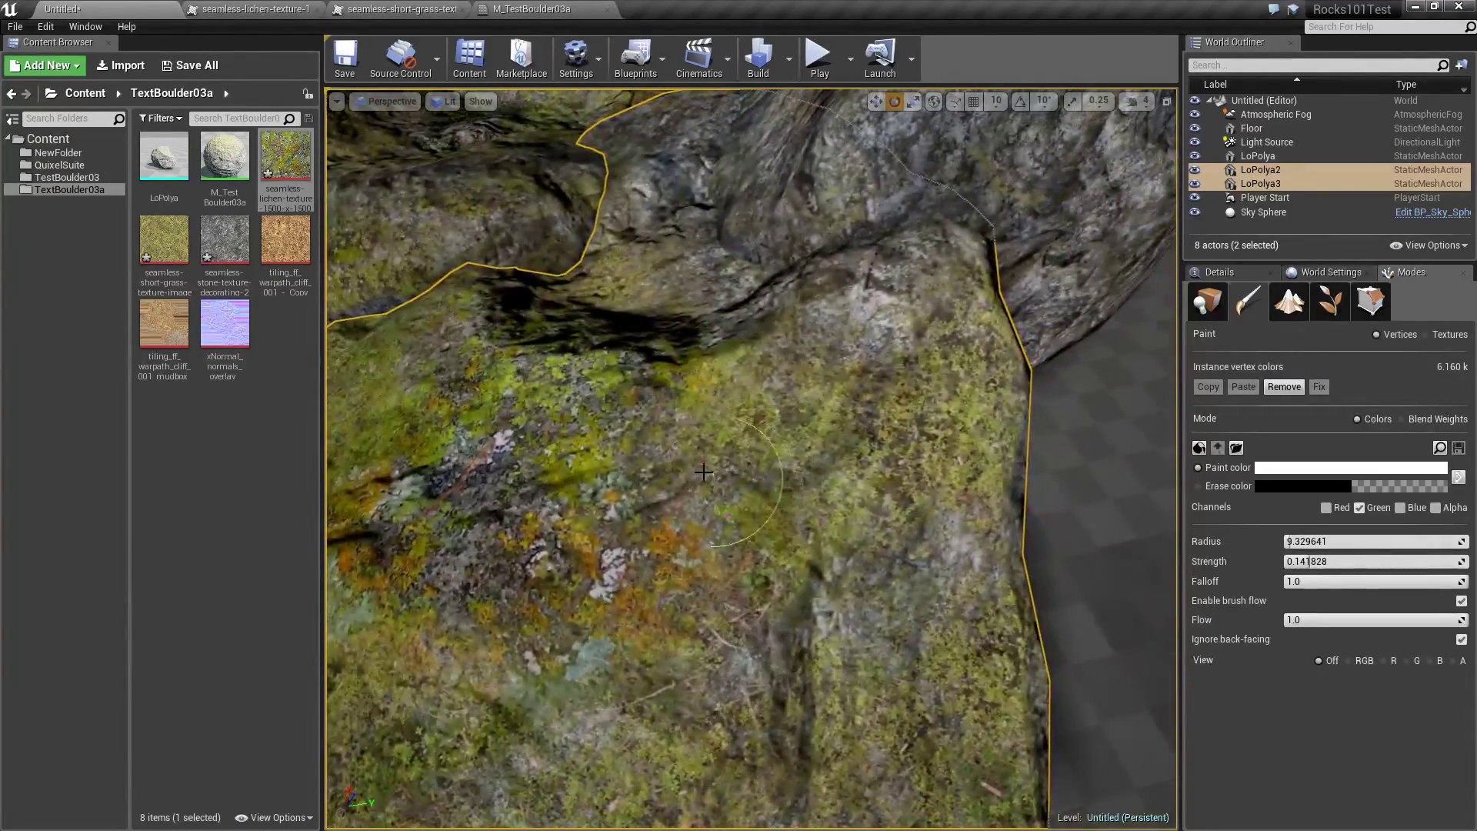
{"action": "mouse_move", "coordinate": [773, 554]}
{"action": "right_mouse_down"}
{"action": "mouse_move", "coordinate": [716, 515]}
{"action": "mouse_move", "coordinate": [861, 492]}
{"action": "mouse_move", "coordinate": [800, 385]}
{"action": "right_mouse_up"}
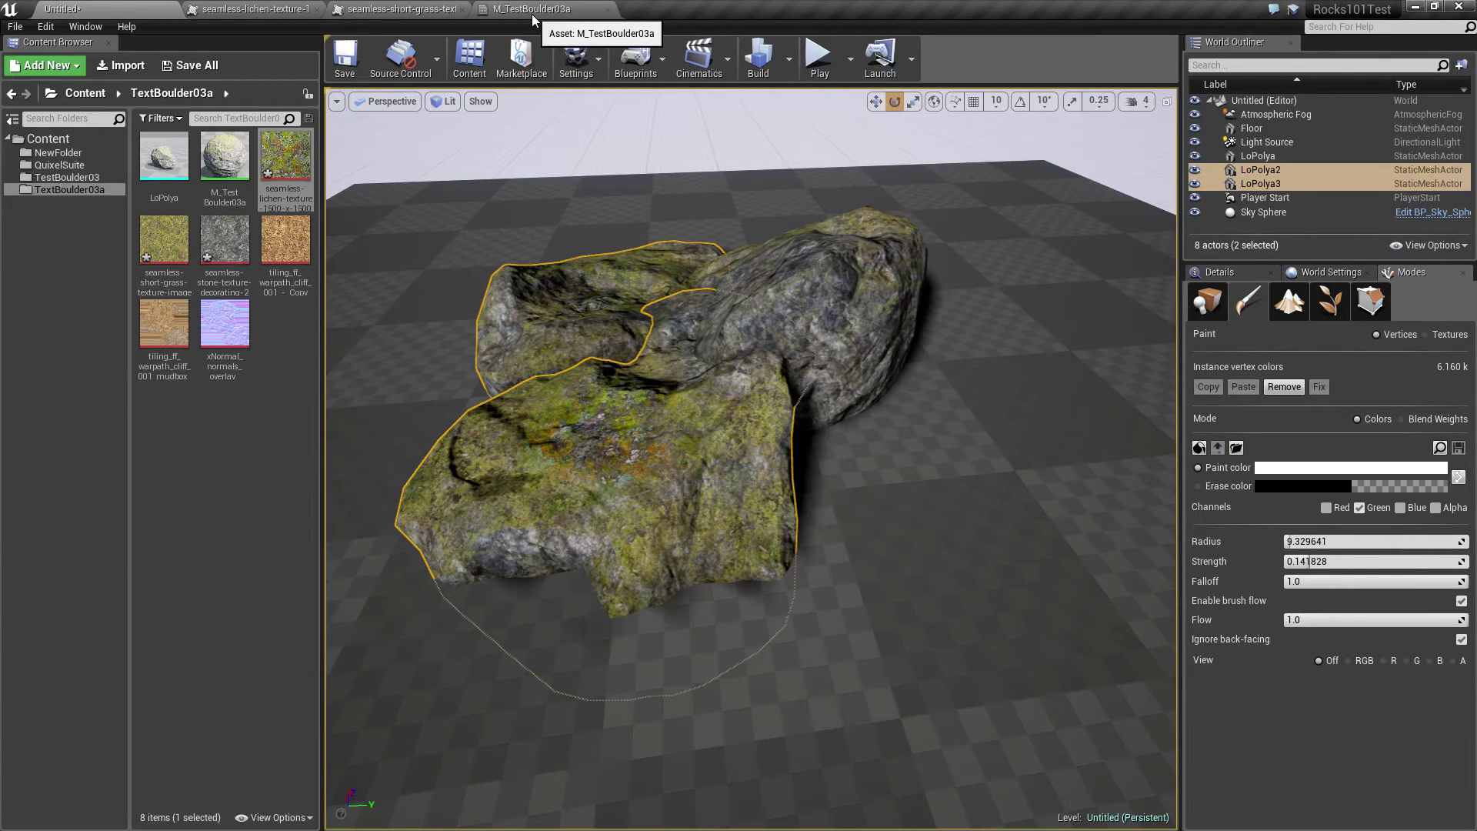
Select only the LoPolya boulder and brush lichen along its lower side and middle
{"action": "left_click", "coordinate": [820, 309]}
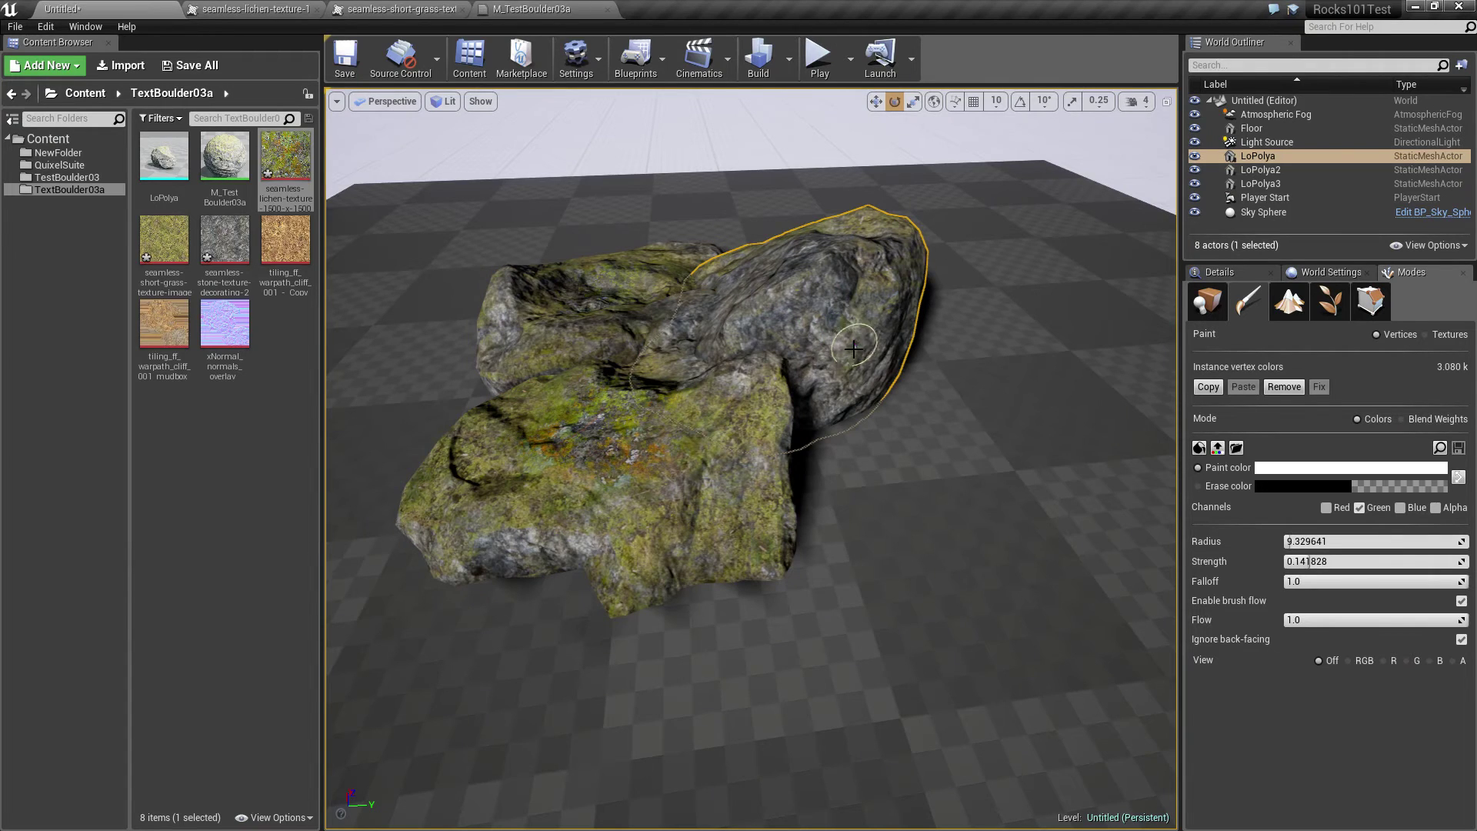
{"action": "left_click_drag", "start_coordinate": [825, 390], "coordinate": [860, 369]}
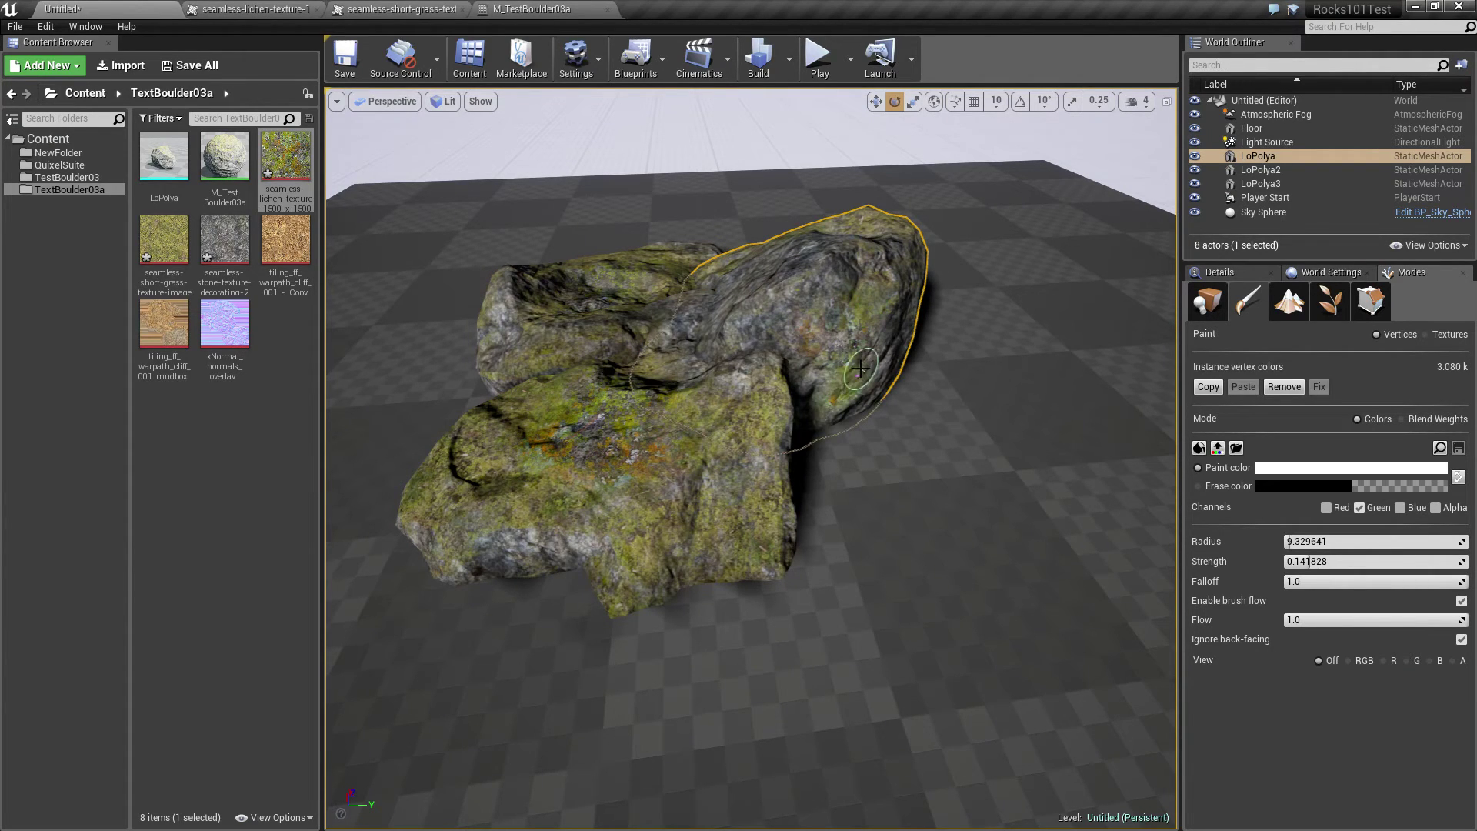
{"action": "left_click_drag", "start_coordinate": [748, 335], "coordinate": [789, 295]}
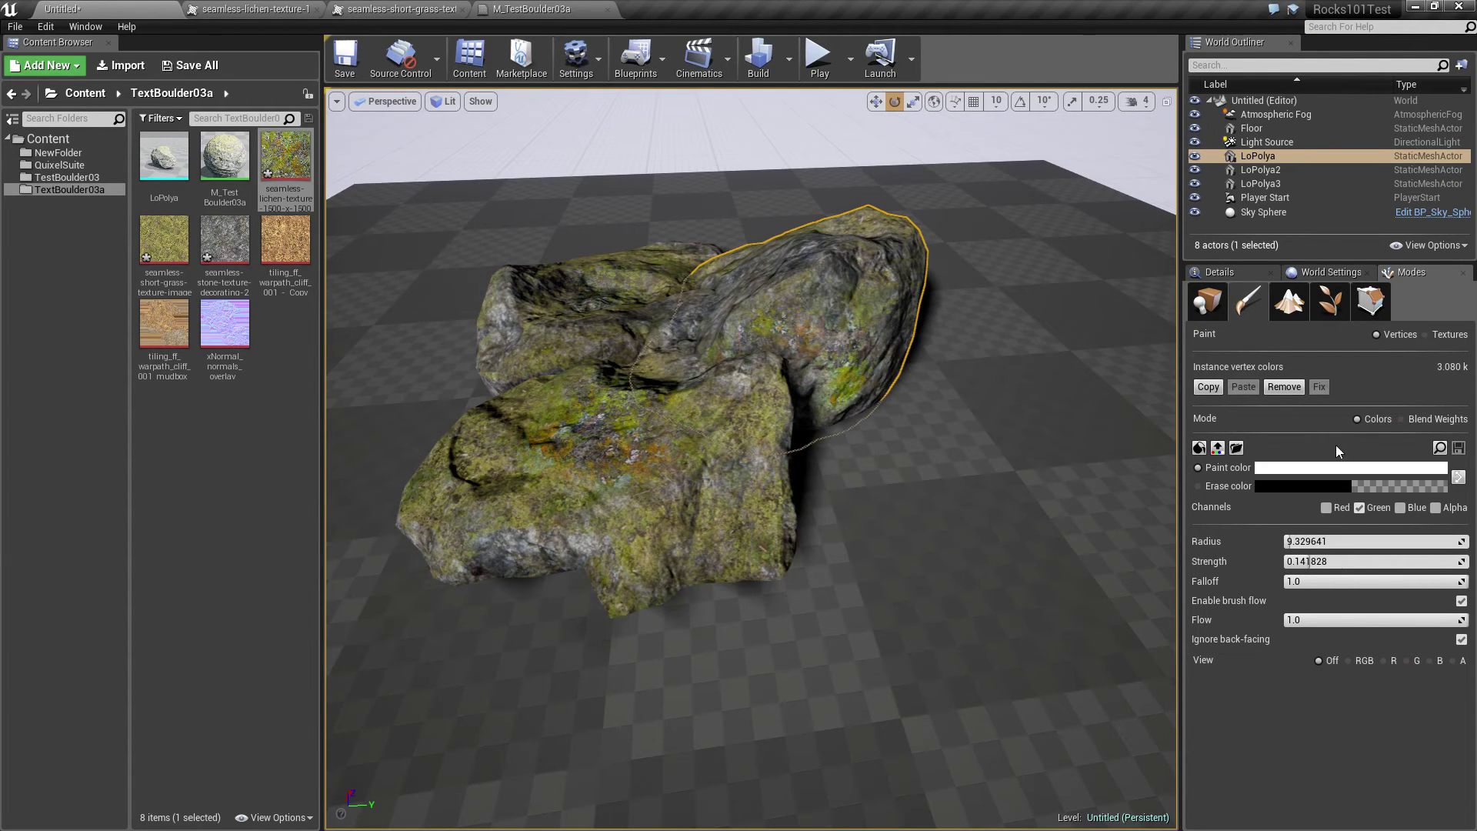
Switch vertex painting from Green to the Red channel, brush bare stone along LoPolya3's outer end, and reselect LoPolya
{"action": "left_click", "coordinate": [1359, 507]}
{"action": "left_click", "coordinate": [1326, 508]}
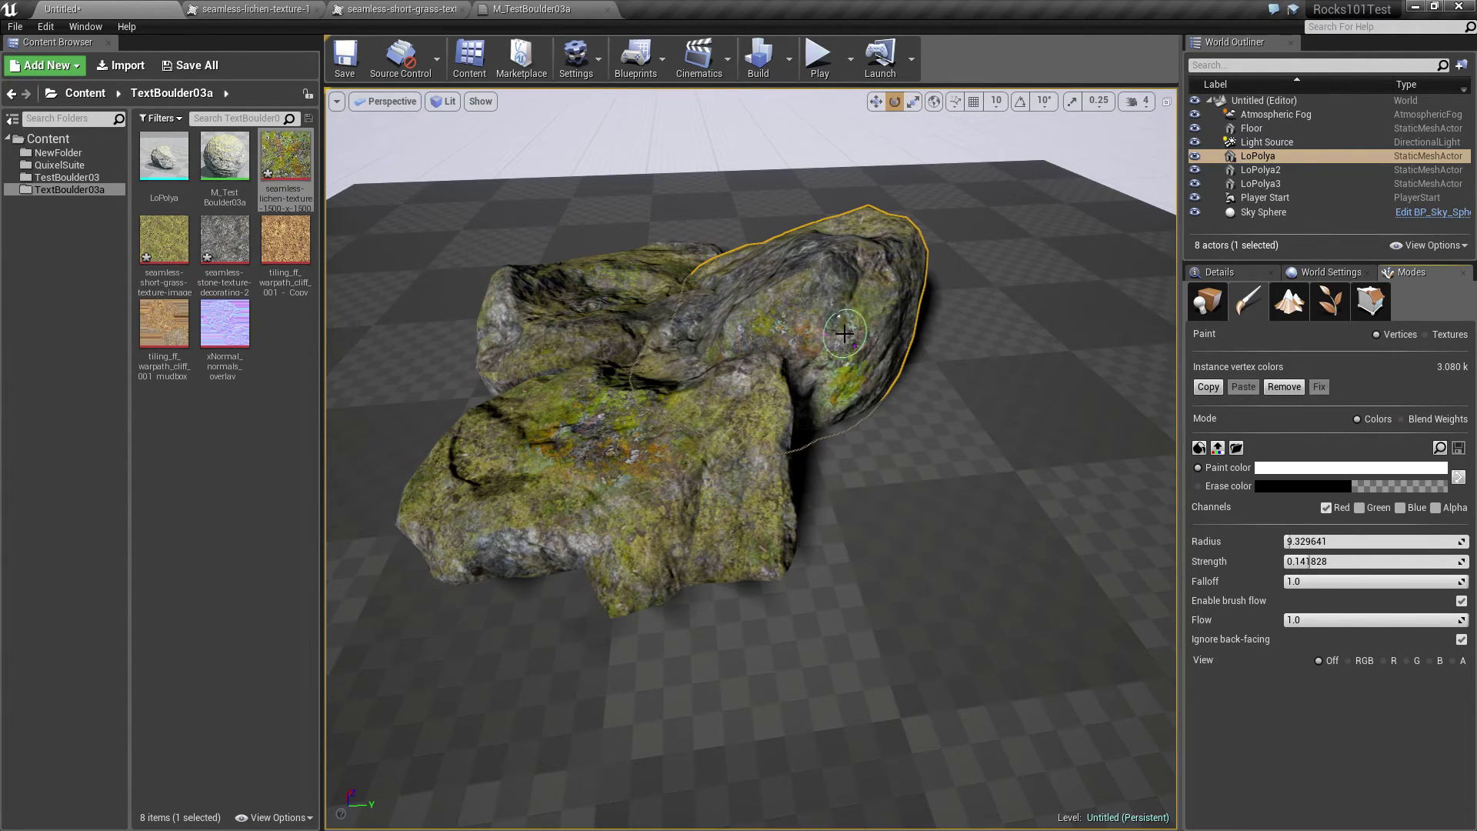
{"action": "right_click_drag", "start_coordinate": [844, 334], "coordinate": [920, 332]}
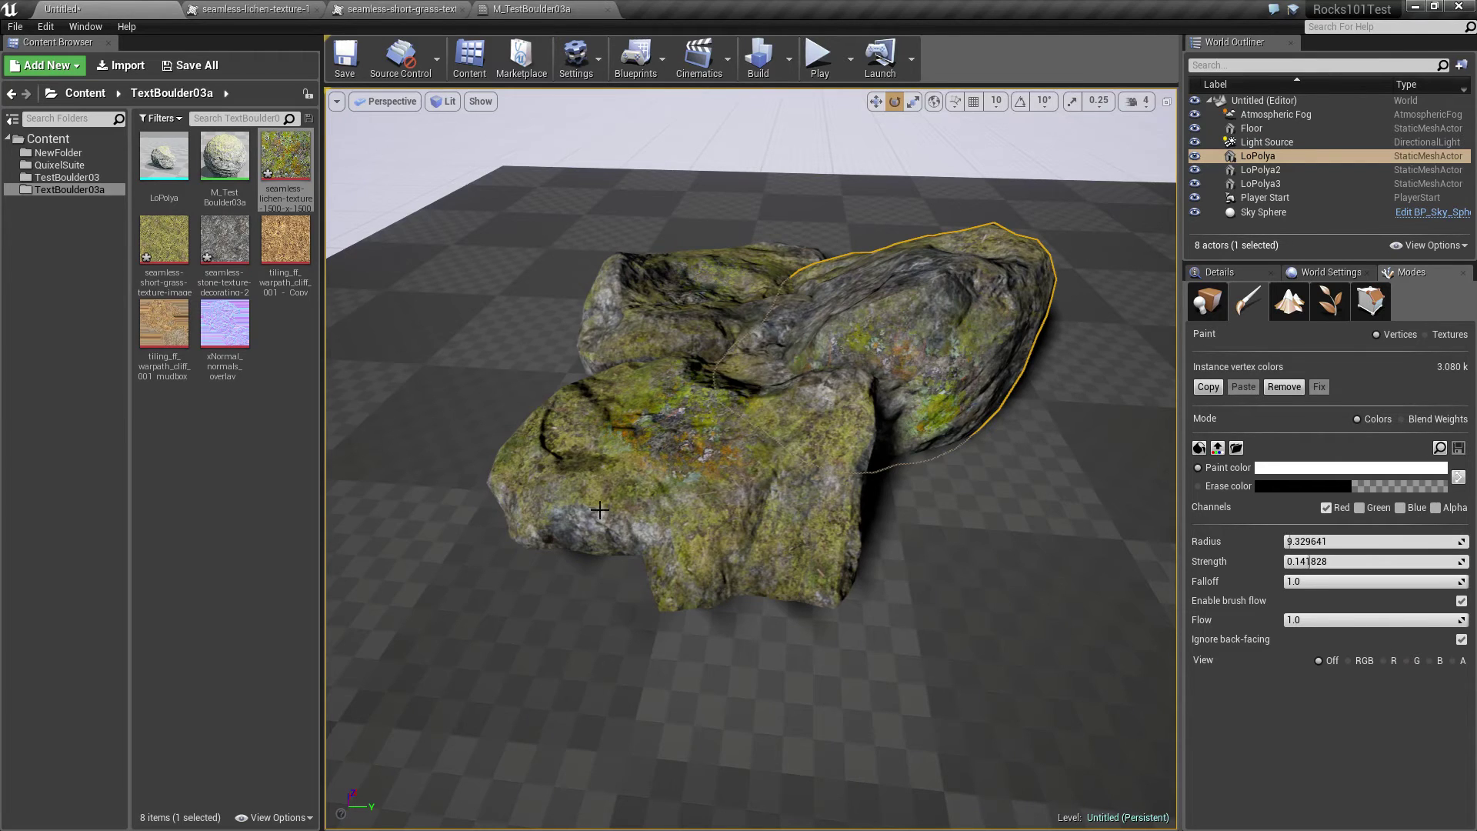
{"action": "left_click_drag", "start_coordinate": [599, 543], "coordinate": [582, 516]}
{"action": "left_click", "coordinate": [585, 555]}
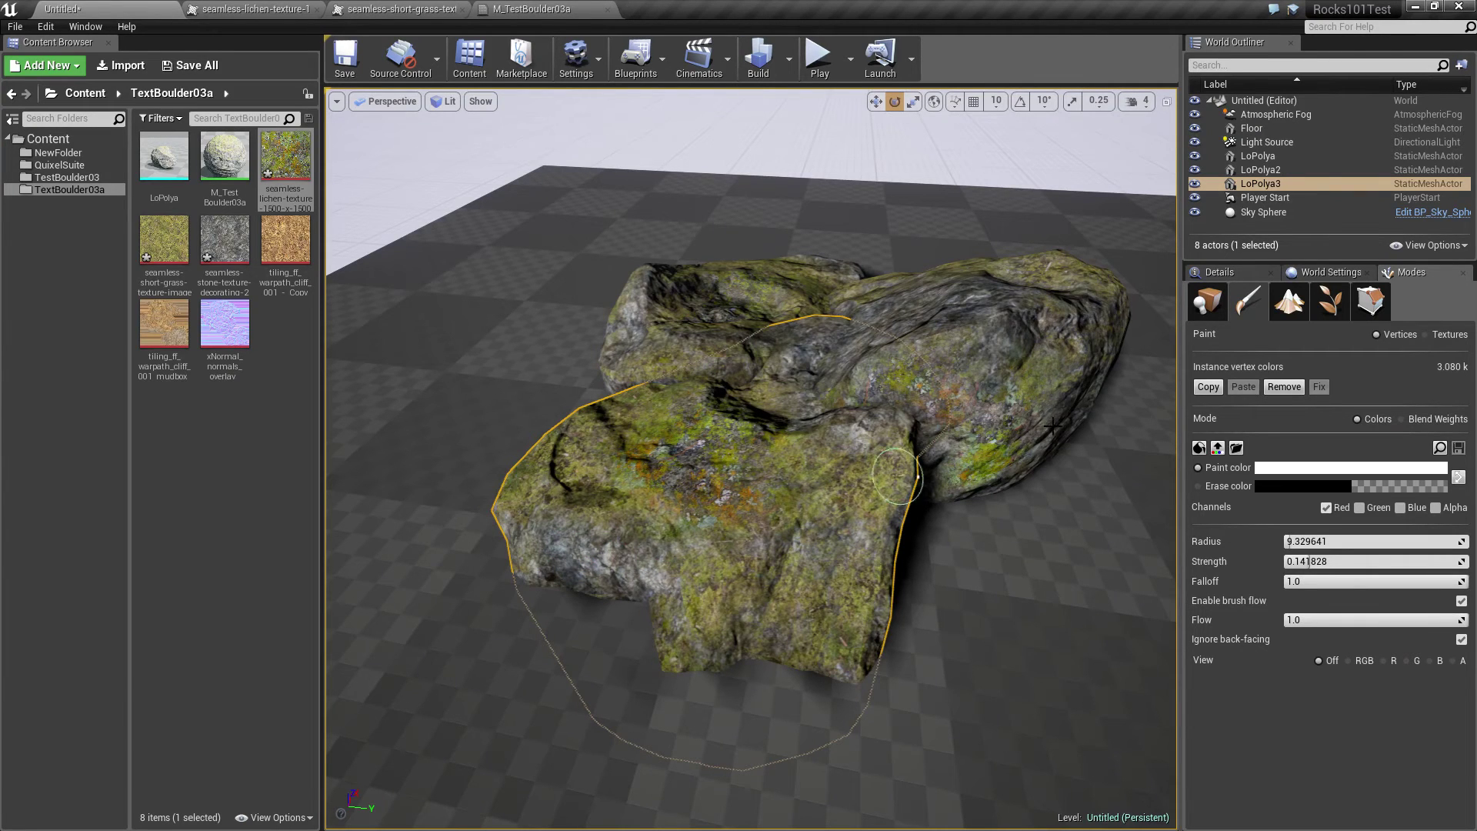
{"action": "left_click", "coordinate": [1023, 418]}
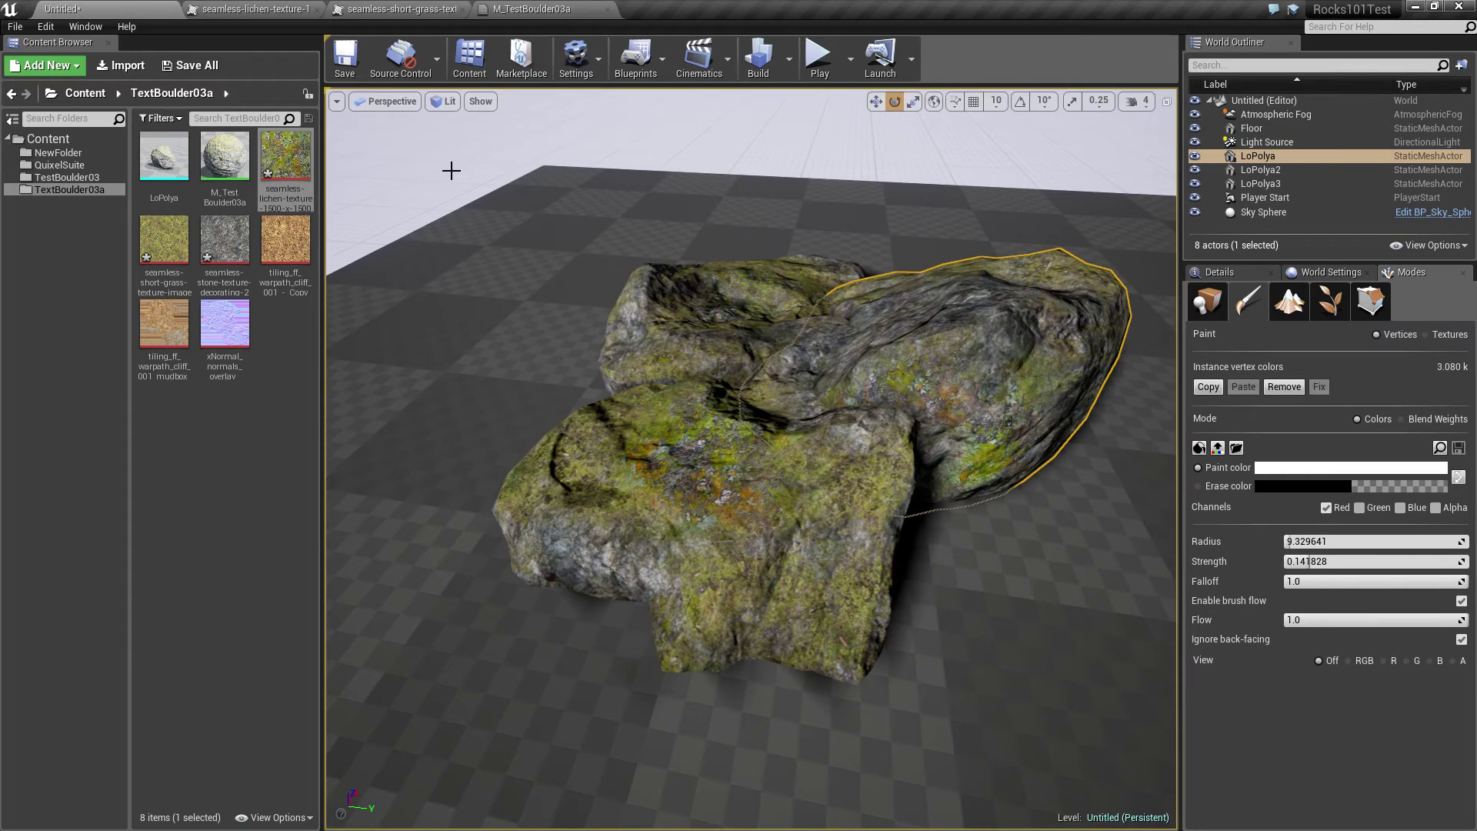
In the M_TestBoulder03a material, duplicate the Closeup/Object scaled texture sample and place the copy beside the lichen texture sample
{"action": "left_click", "coordinate": [509, 12]}
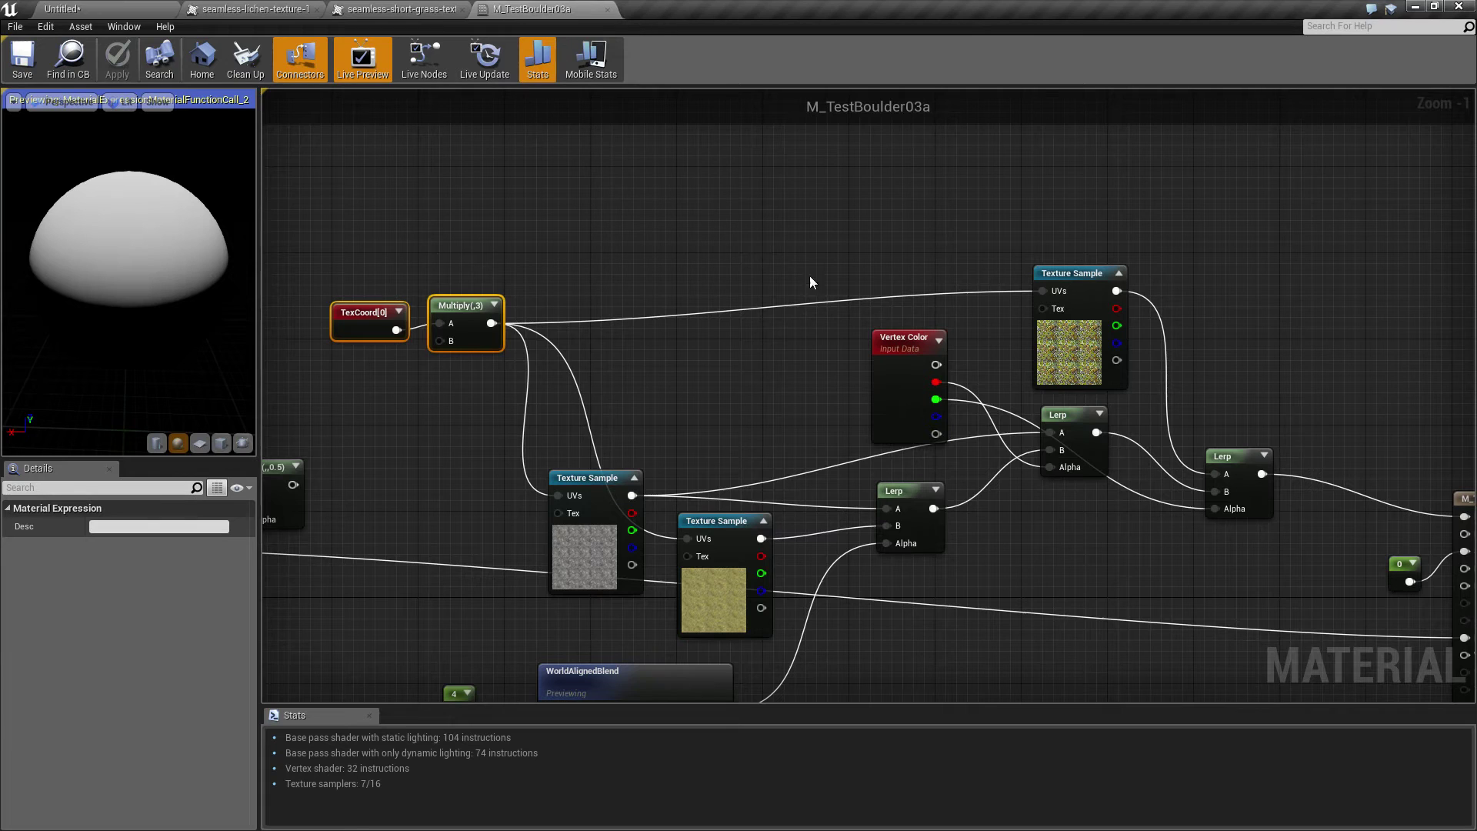
{"action": "right_click_drag", "start_coordinate": [701, 413], "coordinate": [1293, 248]}
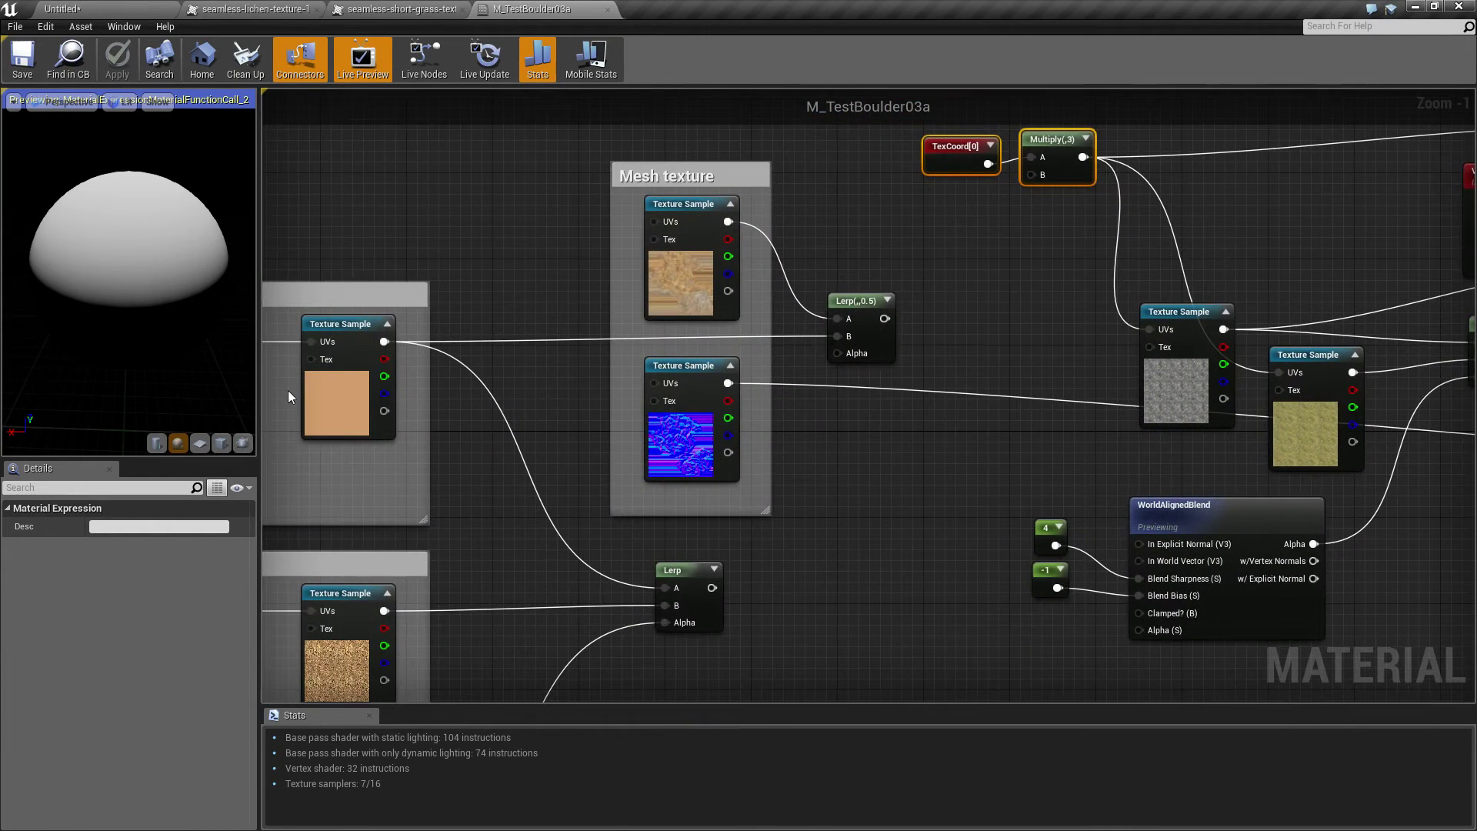
{"action": "left_click", "coordinate": [337, 333]}
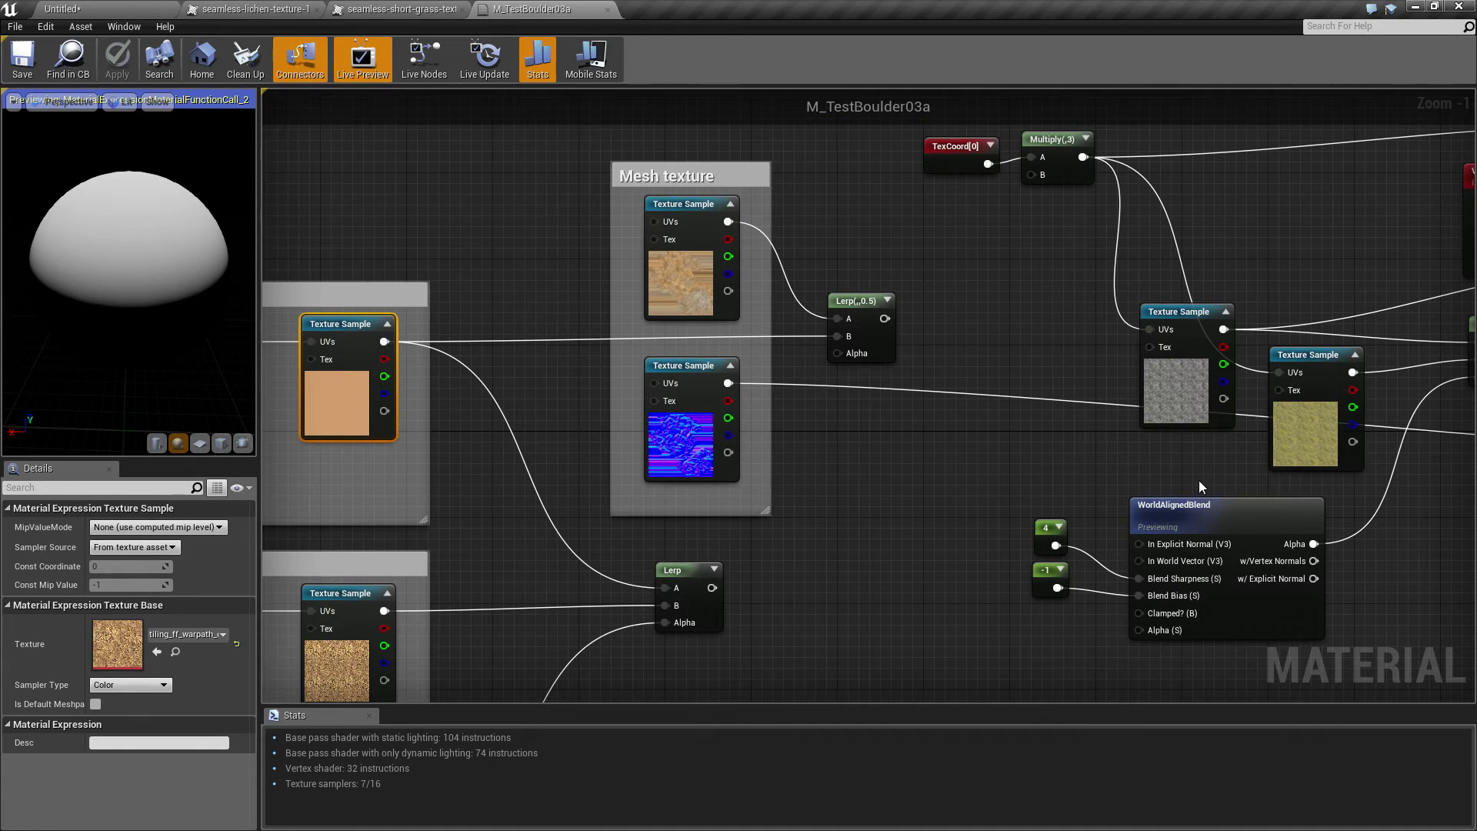
{"action": "right_click_drag", "start_coordinate": [1200, 487], "coordinate": [431, 526]}
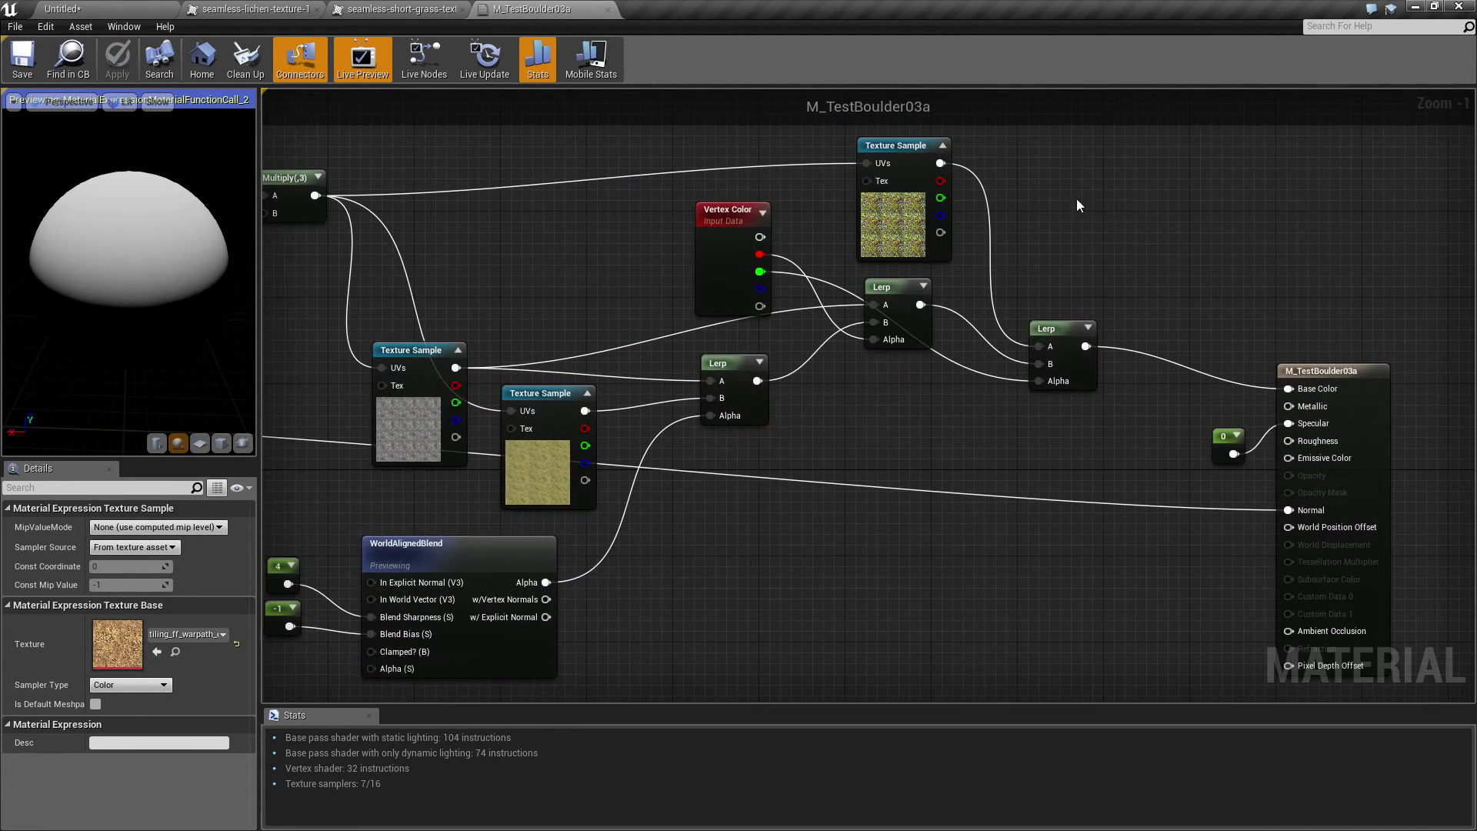
{"action": "left_click", "coordinate": [1105, 136]}
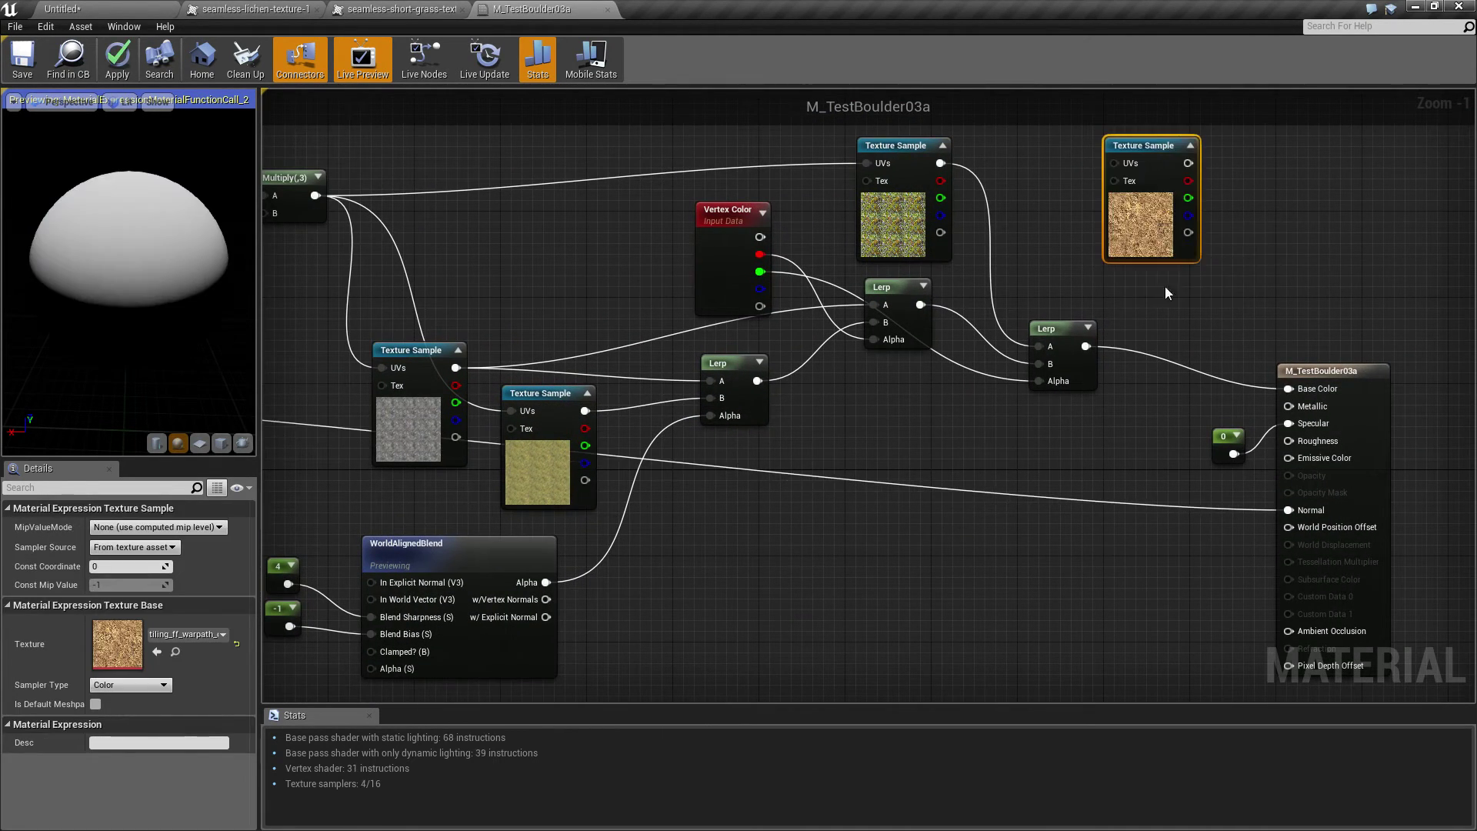
Move the material output node and its 0 constant farther along the graph, and add a Lerp node before Base Color
{"action": "right_click_drag", "start_coordinate": [1207, 353], "coordinate": [883, 333]}
{"action": "left_click_drag", "start_coordinate": [888, 321], "coordinate": [1071, 605]}
{"action": "left_click_drag", "start_coordinate": [998, 362], "coordinate": [1211, 371]}
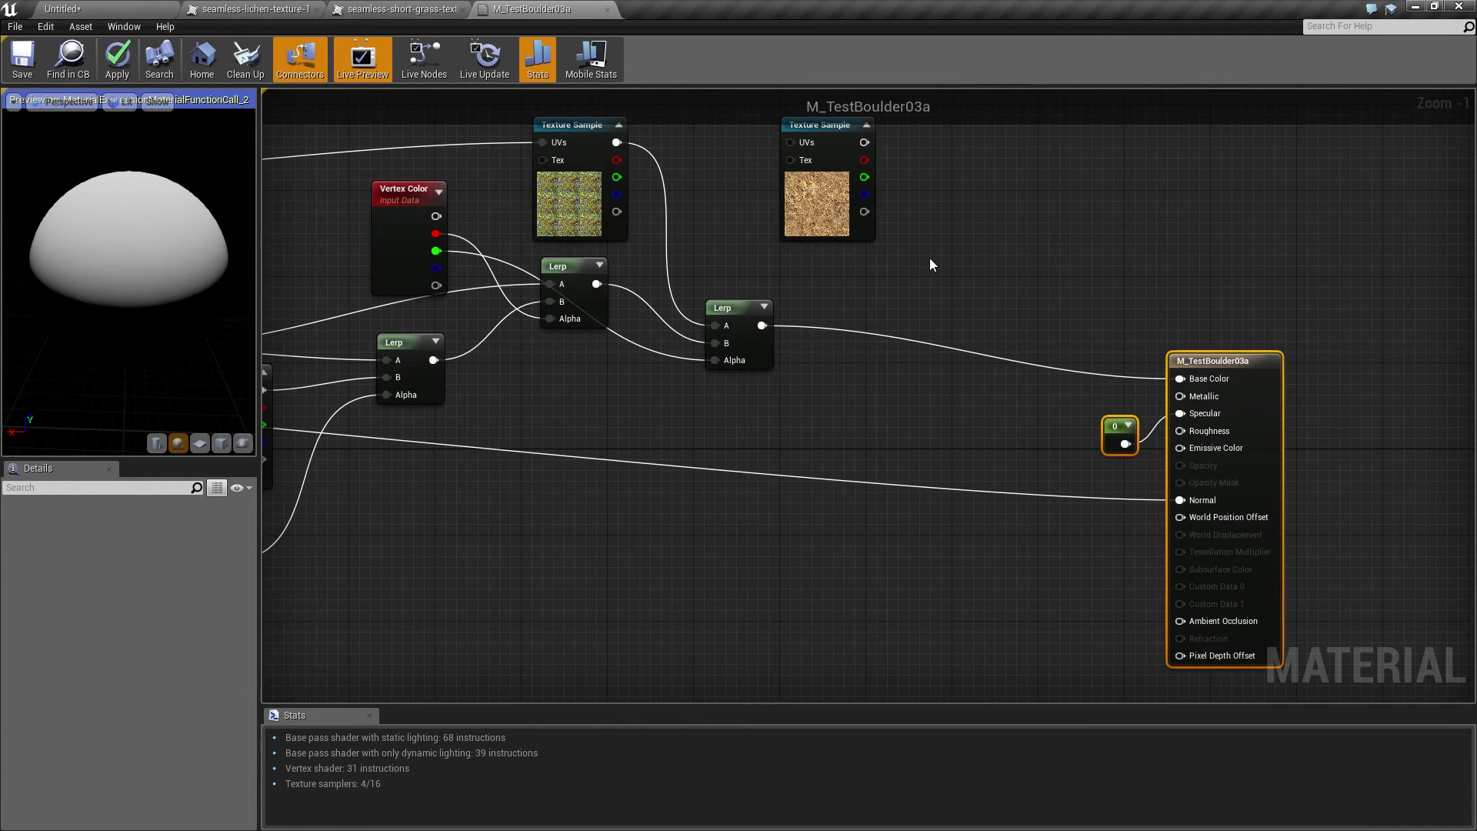
{"action": "left_click", "coordinate": [988, 315]}
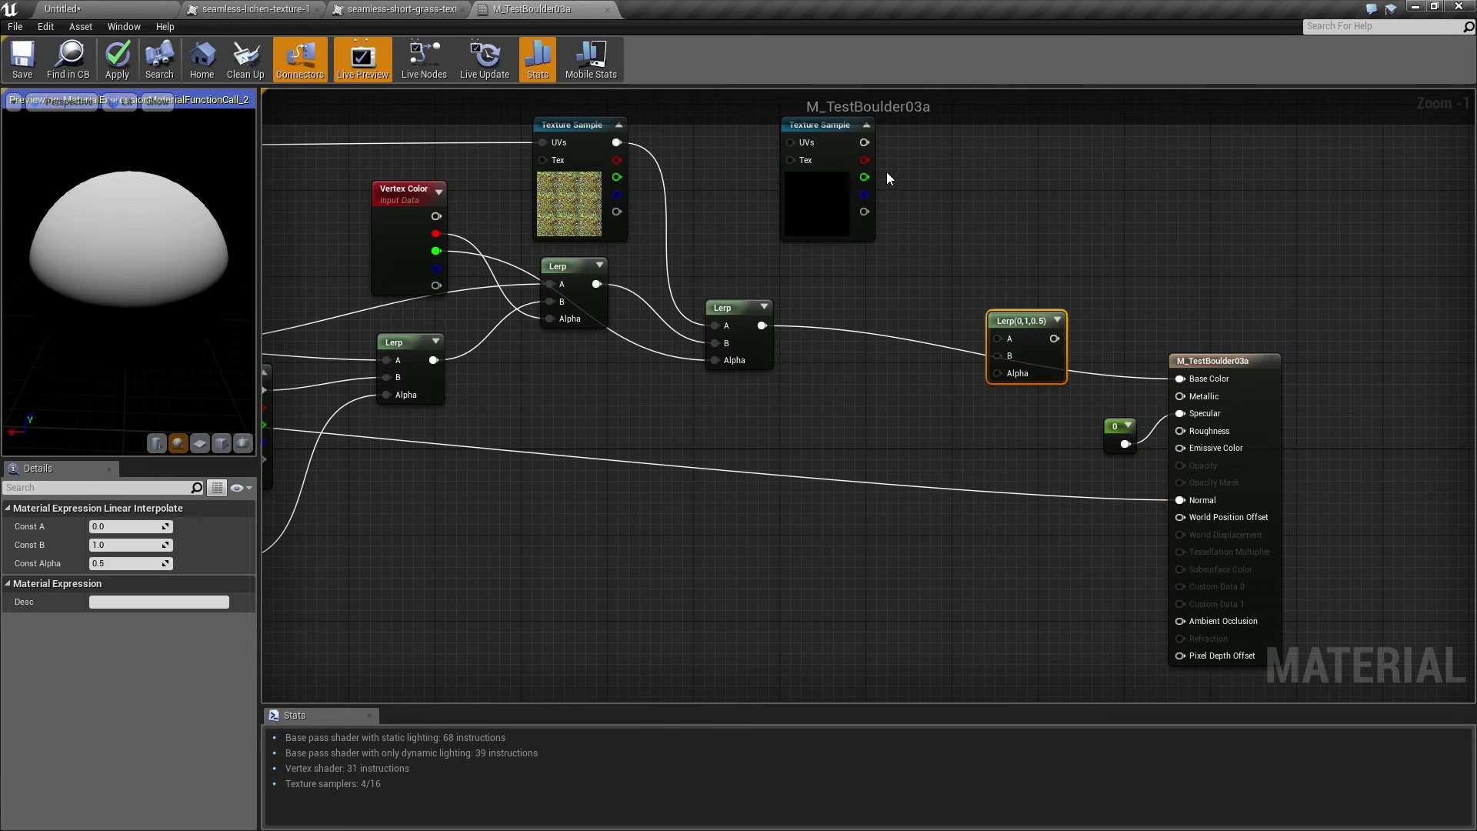
Connect the copied texture to the new Lerp's A, the lichen Lerp to B and vertex Blue to Alpha, output to Base Color, and save
{"action": "left_click_drag", "start_coordinate": [865, 142], "coordinate": [1000, 339]}
{"action": "left_click_drag", "start_coordinate": [759, 325], "coordinate": [1185, 384]}
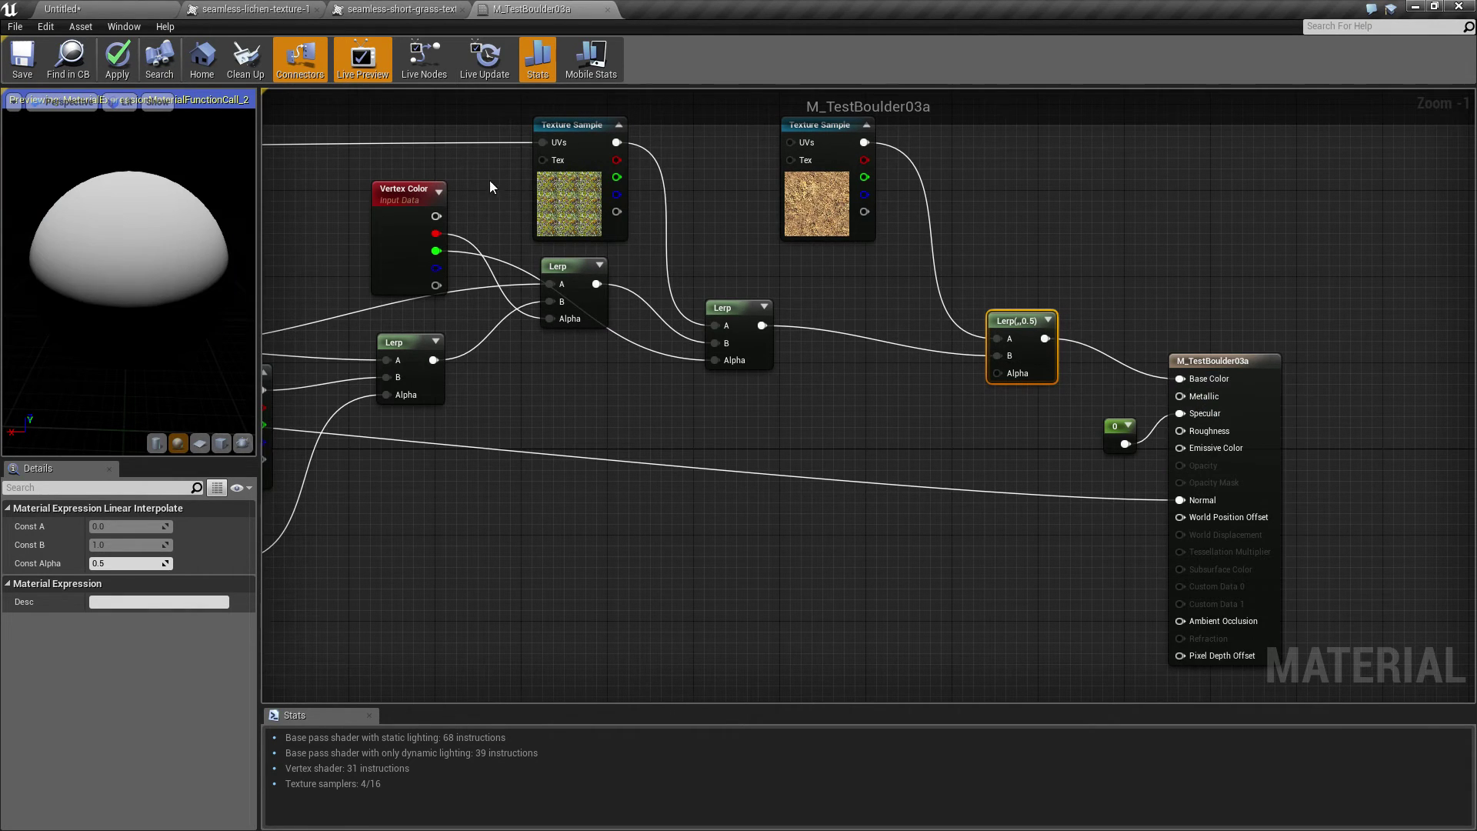
{"action": "left_click_drag", "start_coordinate": [436, 268], "coordinate": [1003, 376]}
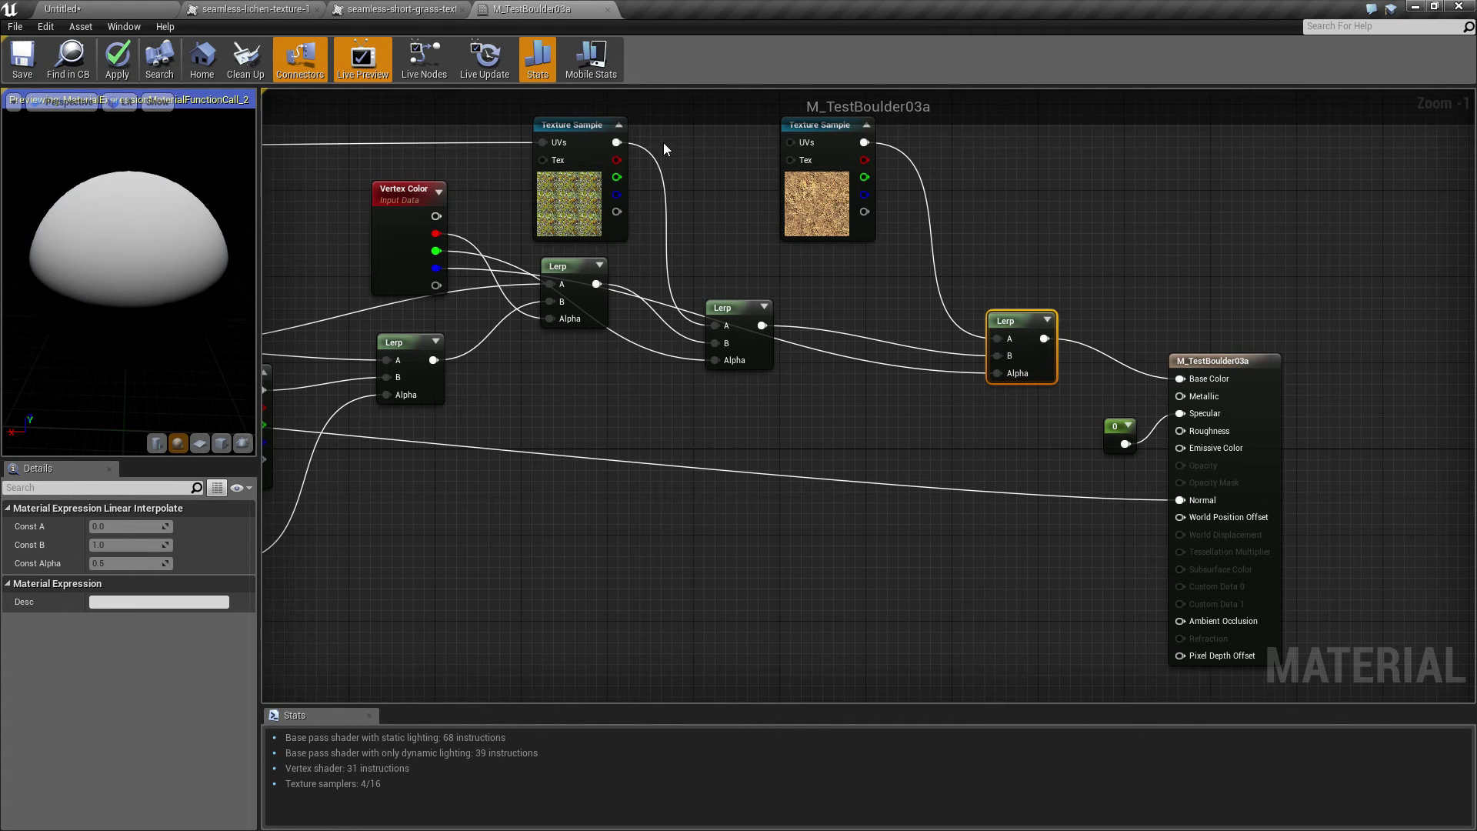
{"action": "right_click_drag", "start_coordinate": [700, 184], "coordinate": [1003, 301]}
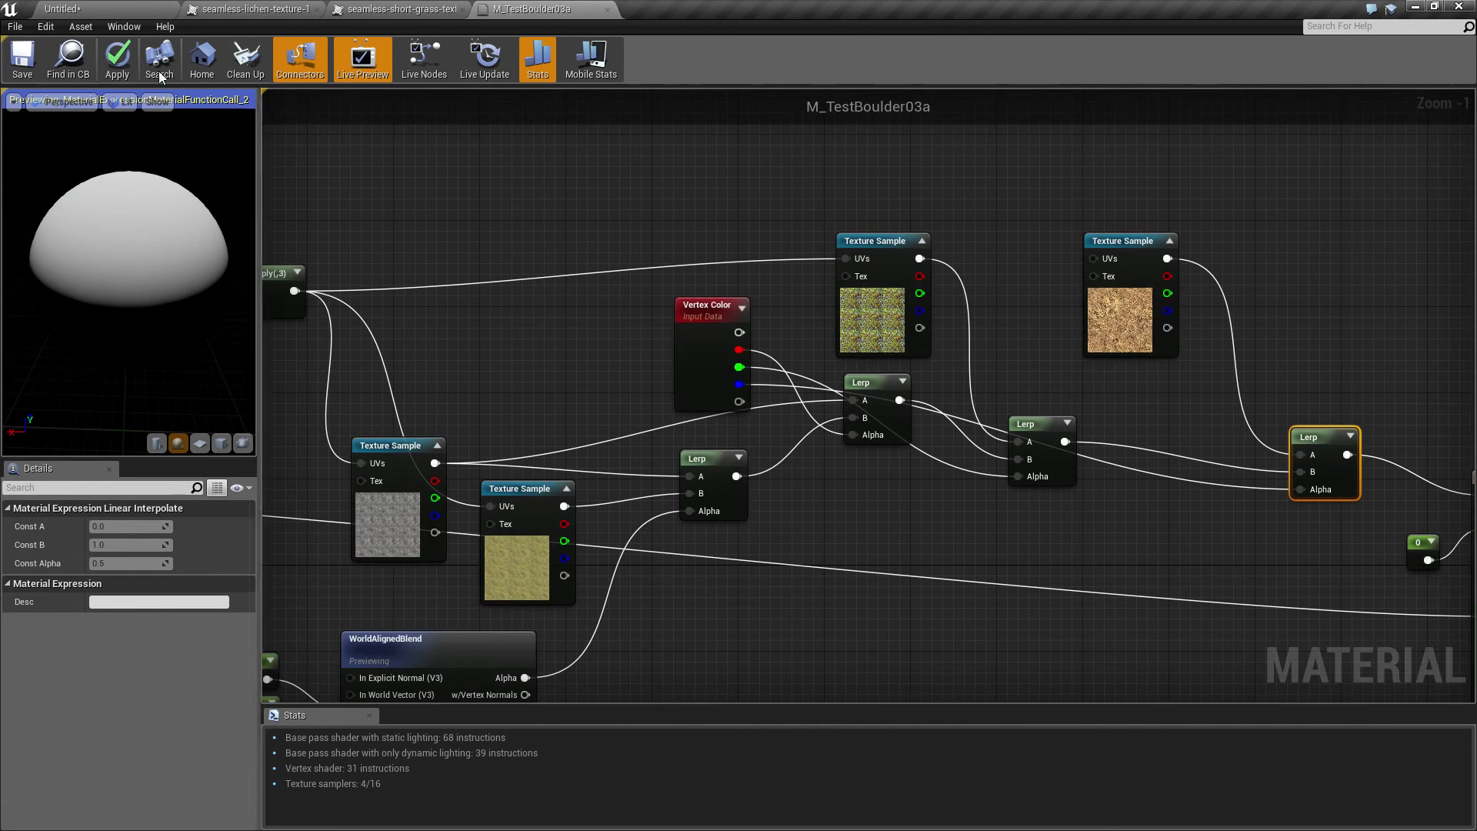
{"action": "left_click", "coordinate": [23, 57]}
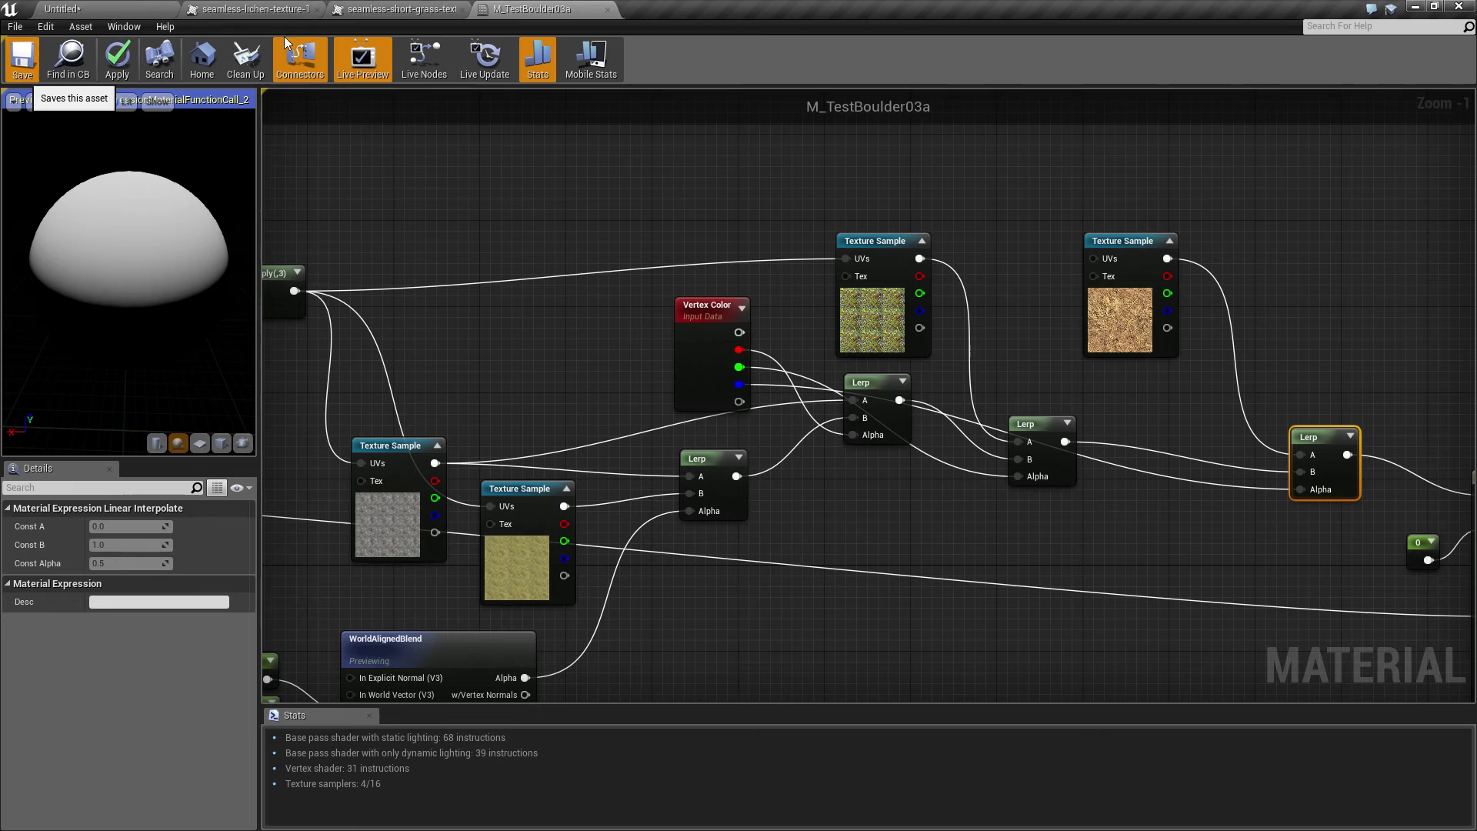
In the level, restrict vertex painting to the Blue channel and brush the brown rock texture along LoPolya3's lower edges
{"action": "left_click", "coordinate": [77, 8]}
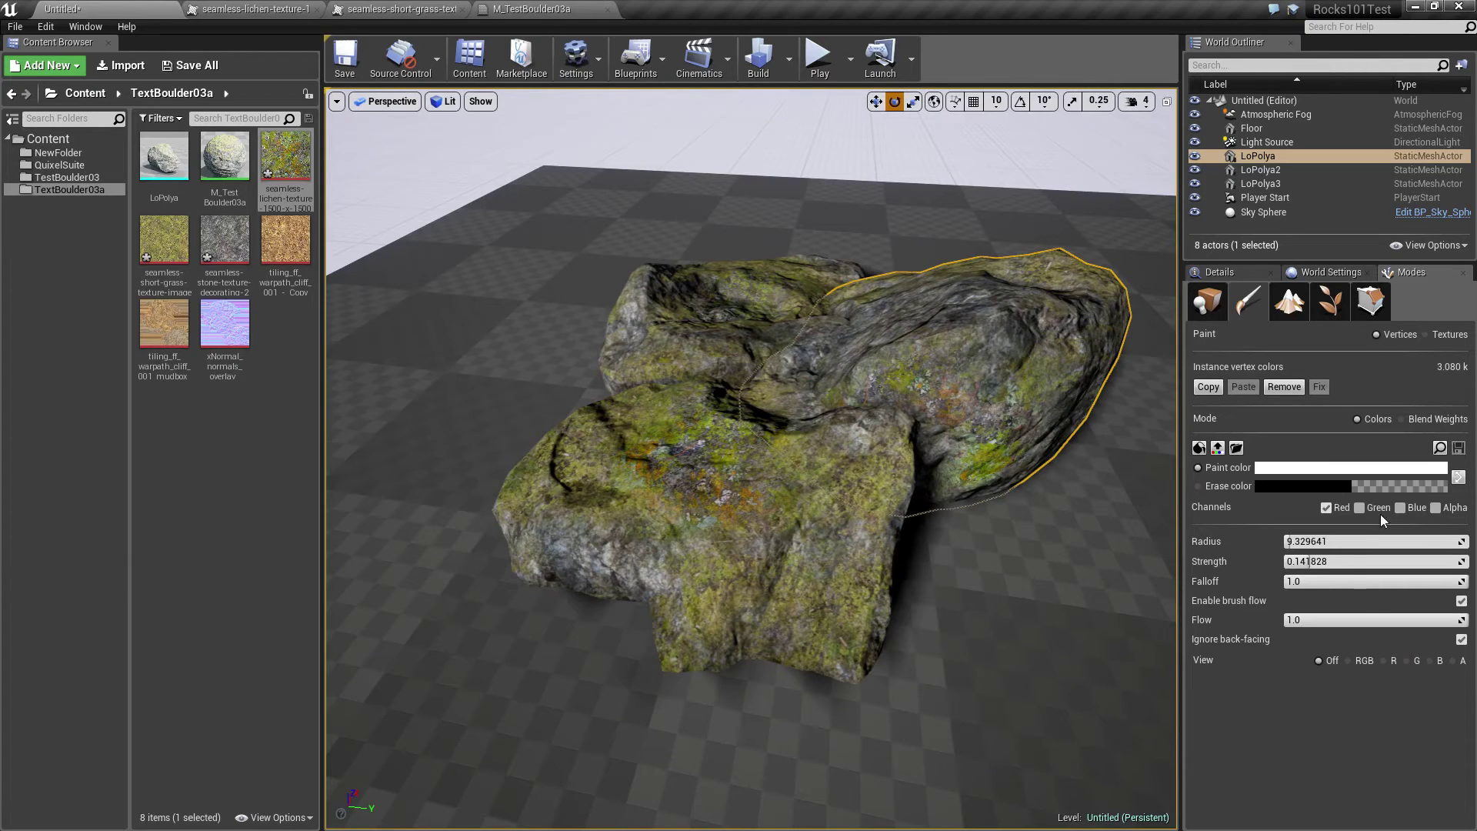
{"action": "left_click", "coordinate": [1401, 507]}
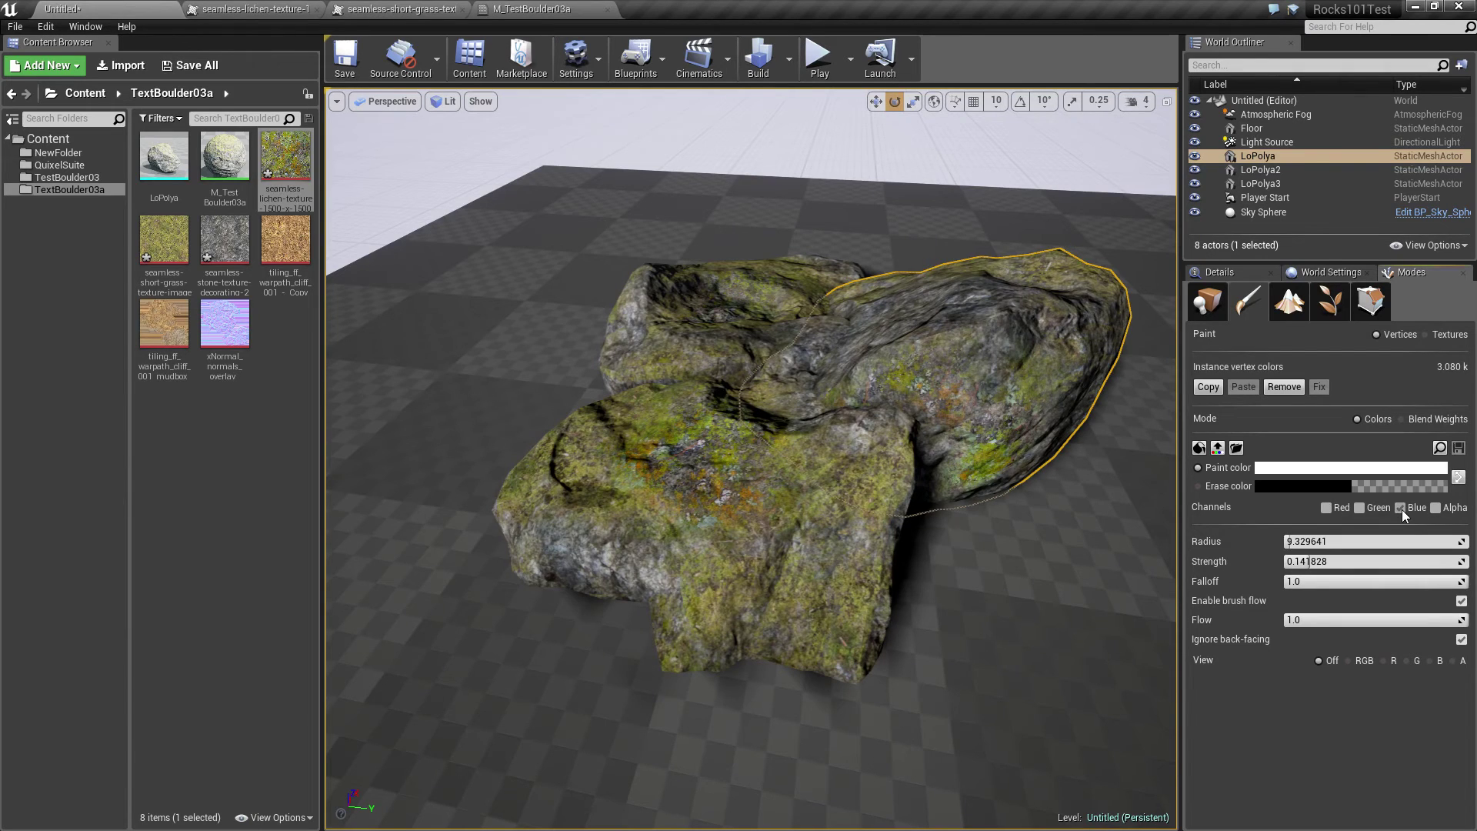
{"action": "left_click", "coordinate": [566, 546]}
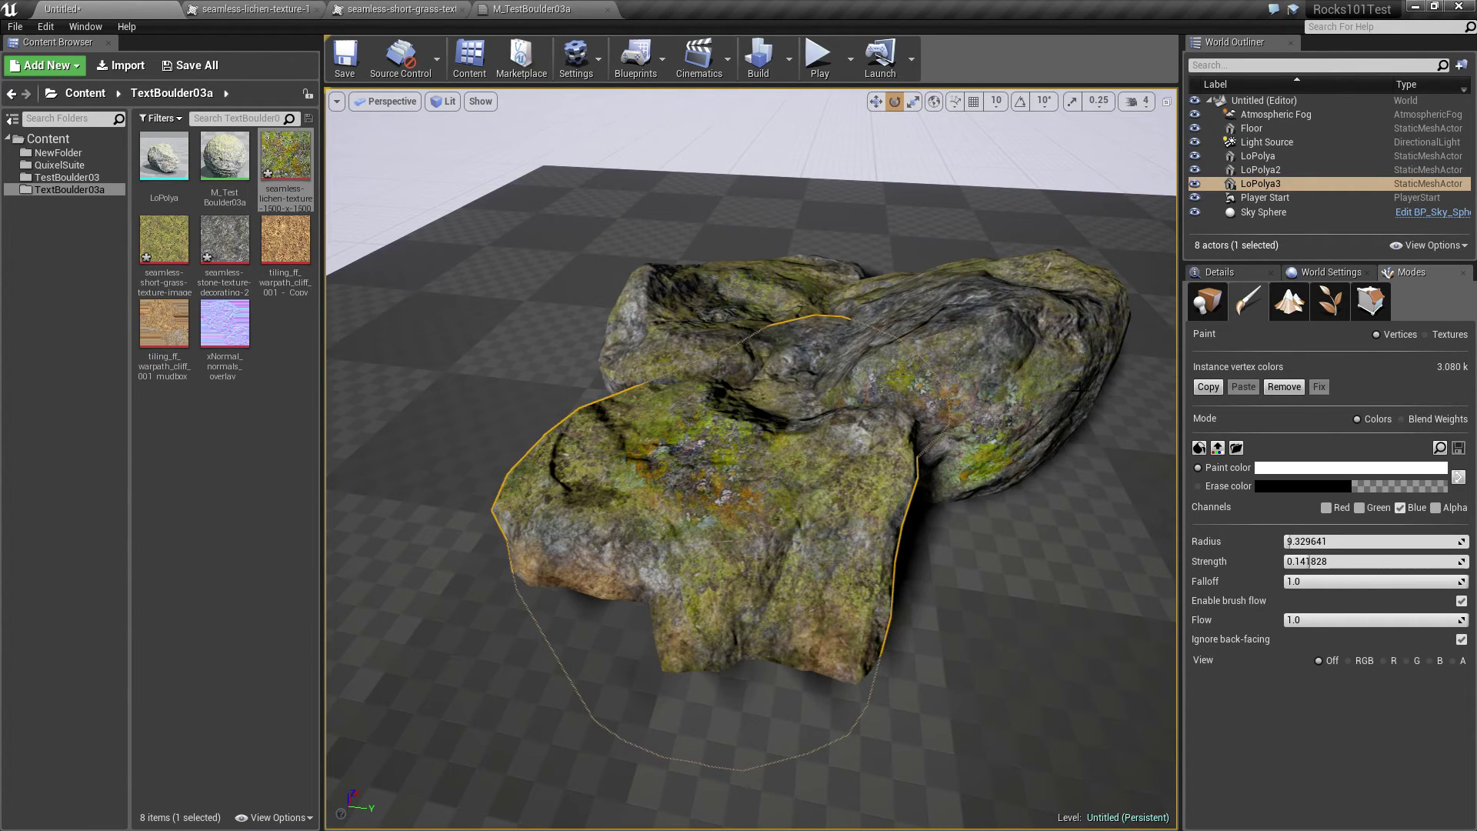
Add LoPolya to the selection and brush the brown rock texture across its broad upper face
{"action": "left_click", "coordinate": [1045, 461], "text": "shift"}
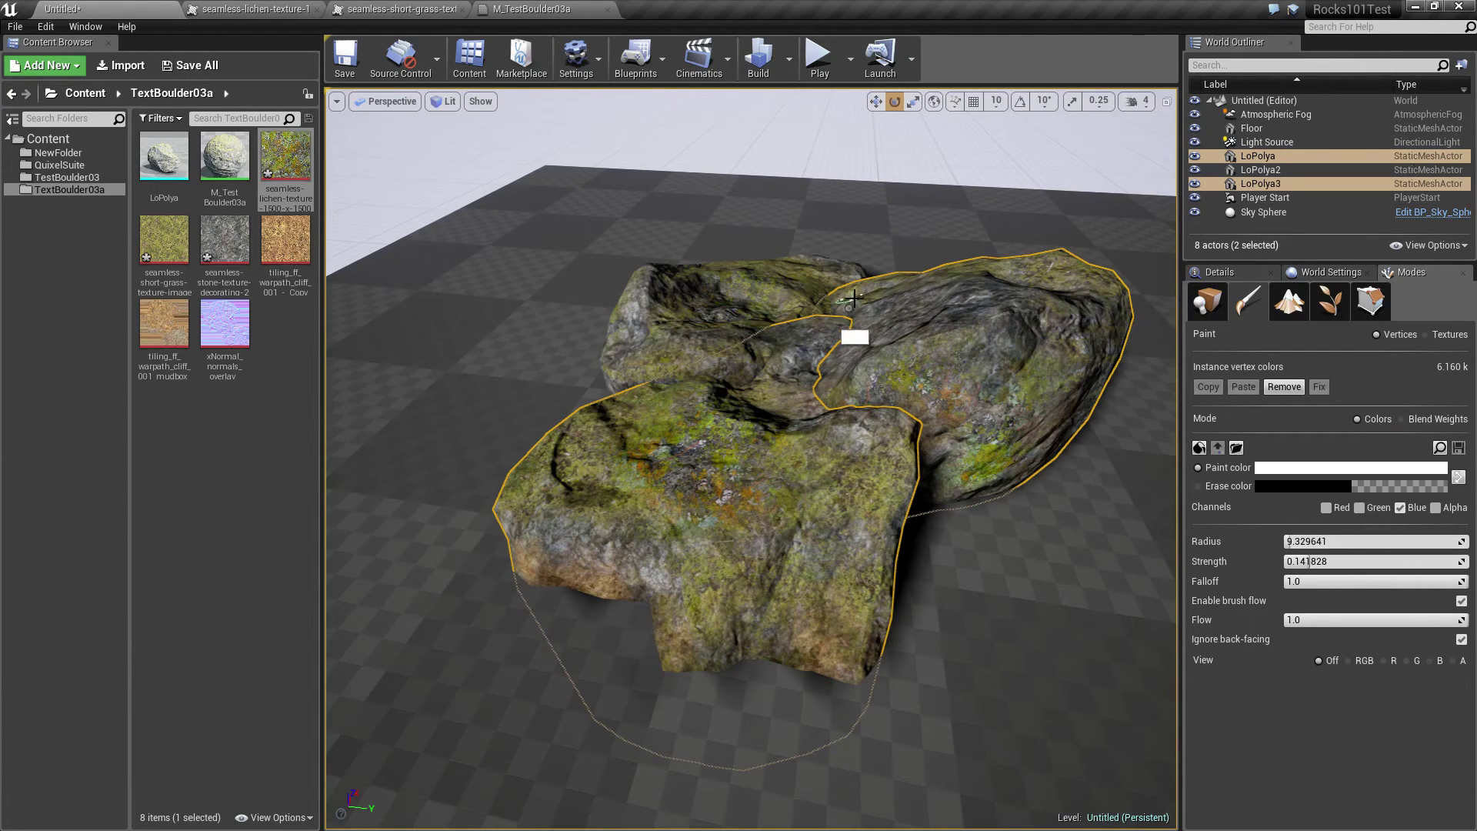
{"action": "mouse_move", "coordinate": [1016, 208]}
{"action": "right_mouse_down"}
{"action": "mouse_move", "coordinate": [970, 169]}
{"action": "mouse_move", "coordinate": [962, 115]}
{"action": "mouse_move", "coordinate": [962, 300]}
{"action": "mouse_move", "coordinate": [961, 285]}
{"action": "mouse_move", "coordinate": [980, 331]}
{"action": "mouse_move", "coordinate": [1077, 346]}
{"action": "mouse_move", "coordinate": [1040, 195]}
{"action": "right_mouse_up"}
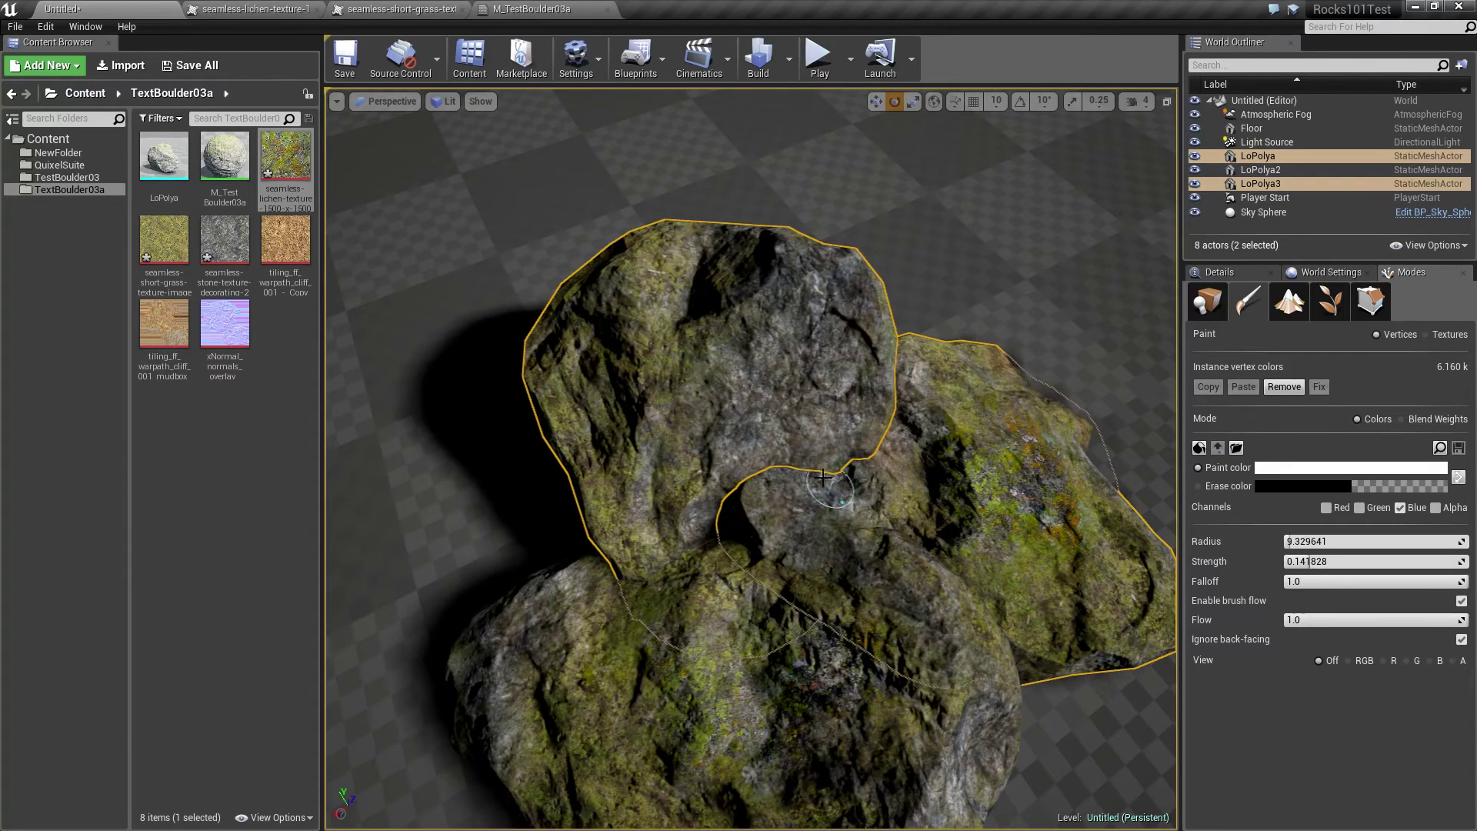
{"action": "key", "text": "shift"}
{"action": "mouse_move", "coordinate": [784, 350]}
{"action": "left_mouse_down", "text": "shift"}
{"action": "mouse_move", "coordinate": [800, 297]}
{"action": "mouse_move", "coordinate": [838, 353]}
{"action": "mouse_move", "coordinate": [727, 472]}
{"action": "mouse_move", "coordinate": [850, 412]}
{"action": "mouse_move", "coordinate": [742, 450]}
{"action": "mouse_move", "coordinate": [771, 361]}
{"action": "mouse_move", "coordinate": [843, 281]}
{"action": "mouse_move", "coordinate": [775, 259]}
{"action": "mouse_move", "coordinate": [784, 313]}
{"action": "mouse_move", "coordinate": [662, 402]}
{"action": "mouse_move", "coordinate": [697, 400]}
{"action": "mouse_move", "coordinate": [662, 396]}
{"action": "mouse_move", "coordinate": [721, 377]}
{"action": "mouse_move", "coordinate": [647, 446]}
{"action": "mouse_move", "coordinate": [636, 485]}
{"action": "mouse_move", "coordinate": [649, 415]}
{"action": "mouse_move", "coordinate": [761, 398]}
{"action": "left_mouse_up", "text": "shift"}
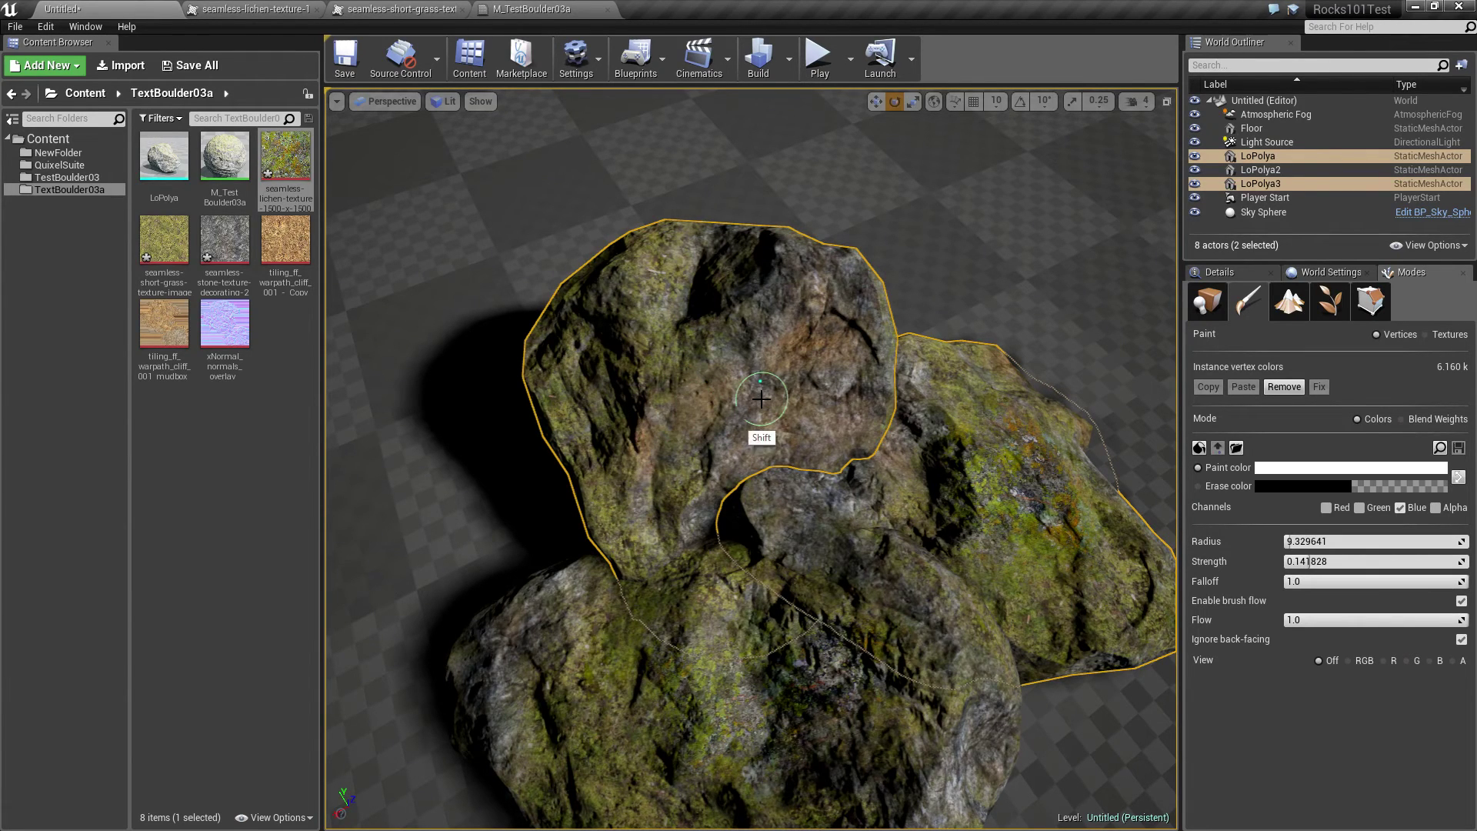
Select the floor instead of the boulders and examine the painted rock group from several sides
{"action": "mouse_move", "coordinate": [776, 494]}
{"action": "right_mouse_down"}
{"action": "mouse_move", "coordinate": [862, 493]}
{"action": "mouse_move", "coordinate": [816, 408]}
{"action": "mouse_move", "coordinate": [731, 446]}
{"action": "mouse_move", "coordinate": [600, 569]}
{"action": "right_mouse_up"}
{"action": "right_click_drag", "start_coordinate": [754, 394], "coordinate": [751, 398]}
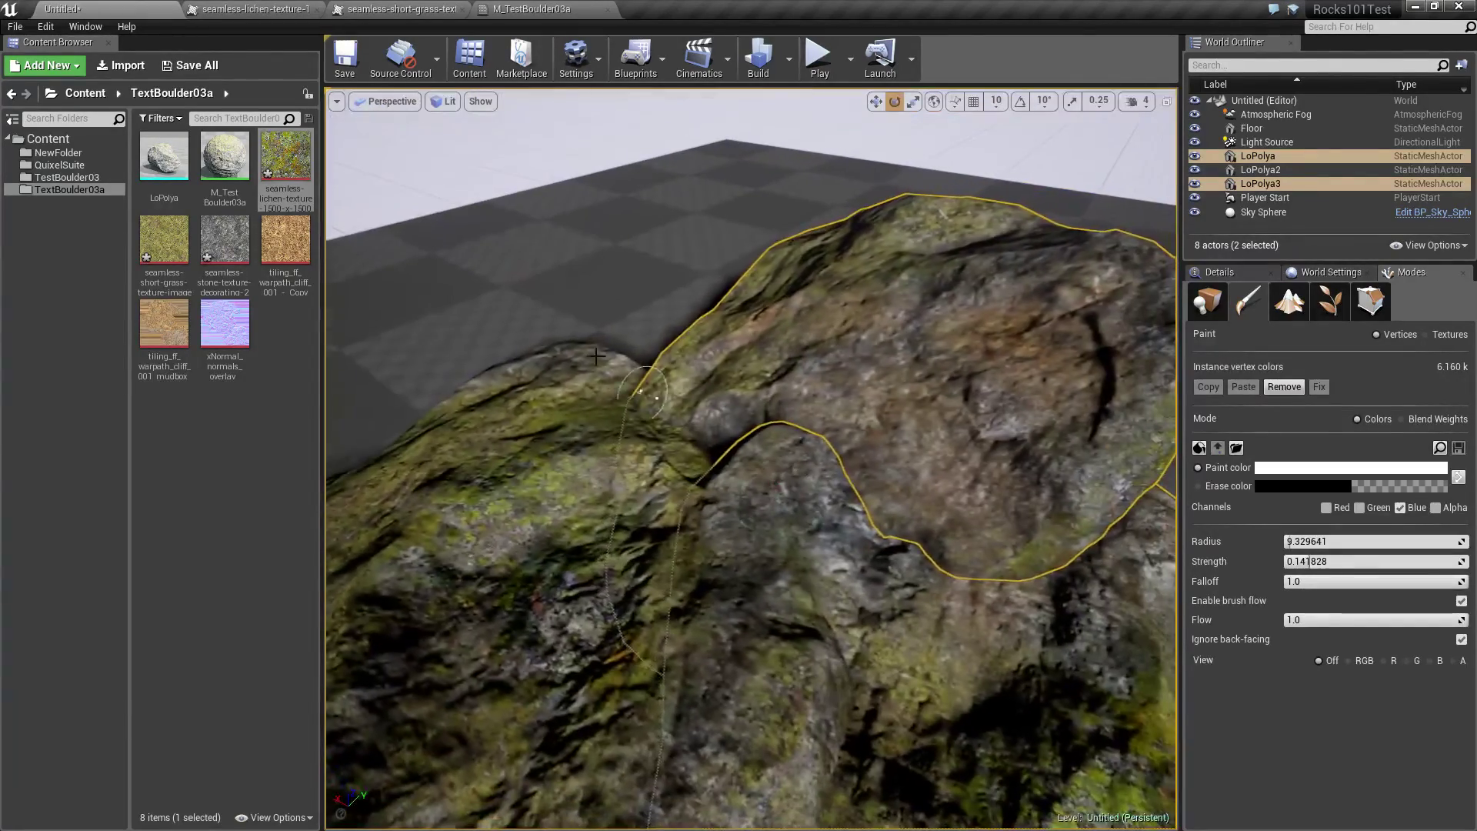
{"action": "left_click", "coordinate": [510, 224]}
{"action": "mouse_move", "coordinate": [511, 223]}
{"action": "right_mouse_down"}
{"action": "mouse_move", "coordinate": [539, 284]}
{"action": "mouse_move", "coordinate": [461, 369]}
{"action": "mouse_move", "coordinate": [516, 300]}
{"action": "right_mouse_up"}
{"action": "right_click_drag", "start_coordinate": [750, 459], "coordinate": [615, 469]}
{"action": "right_click_drag", "start_coordinate": [491, 231], "coordinate": [752, 171]}
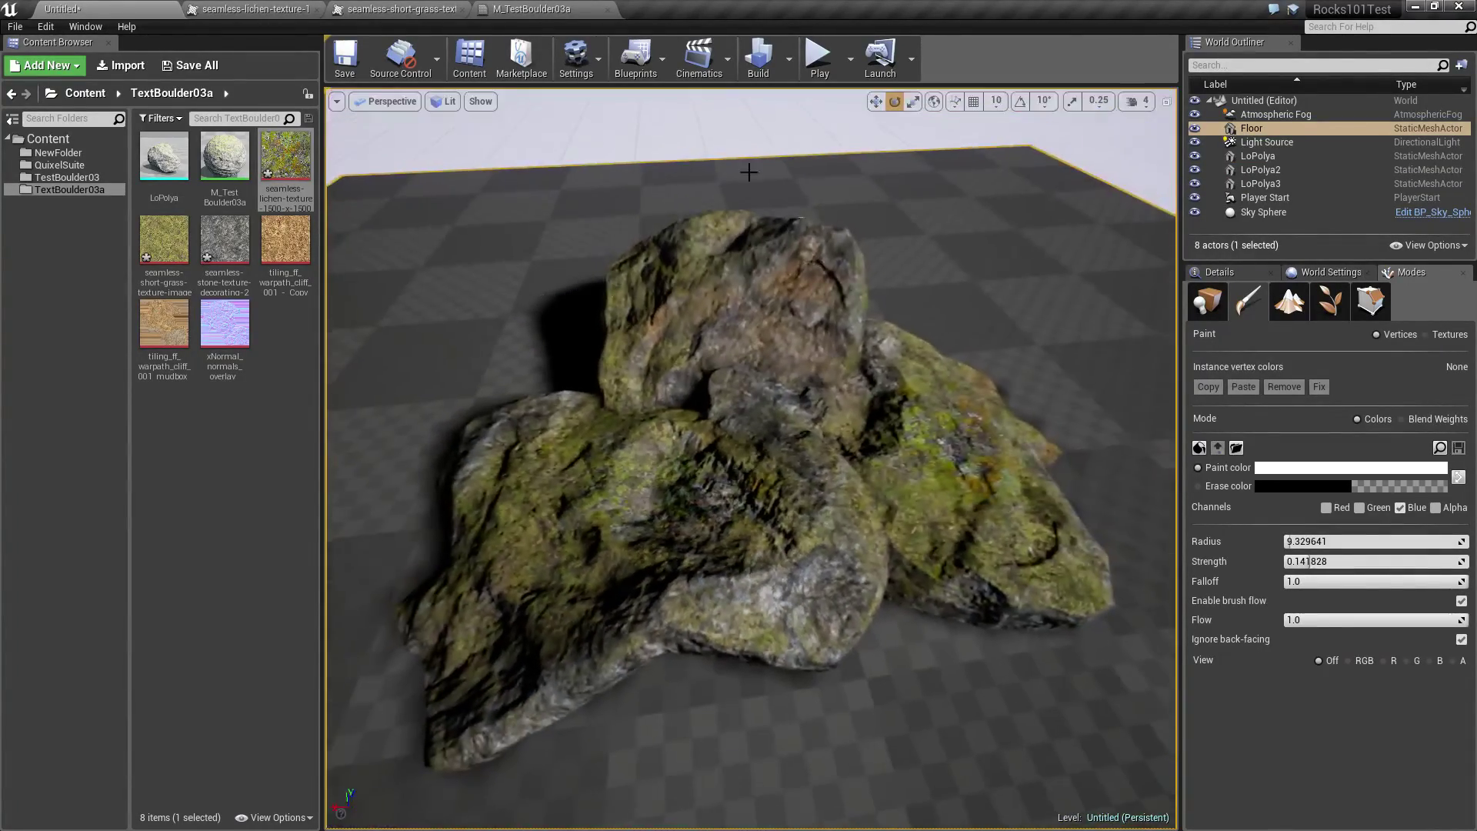
Return to the M_TestBoulder03a graph and move the Vertex Color node slightly closer to the lichen texture sample
{"action": "left_click", "coordinate": [526, 7]}
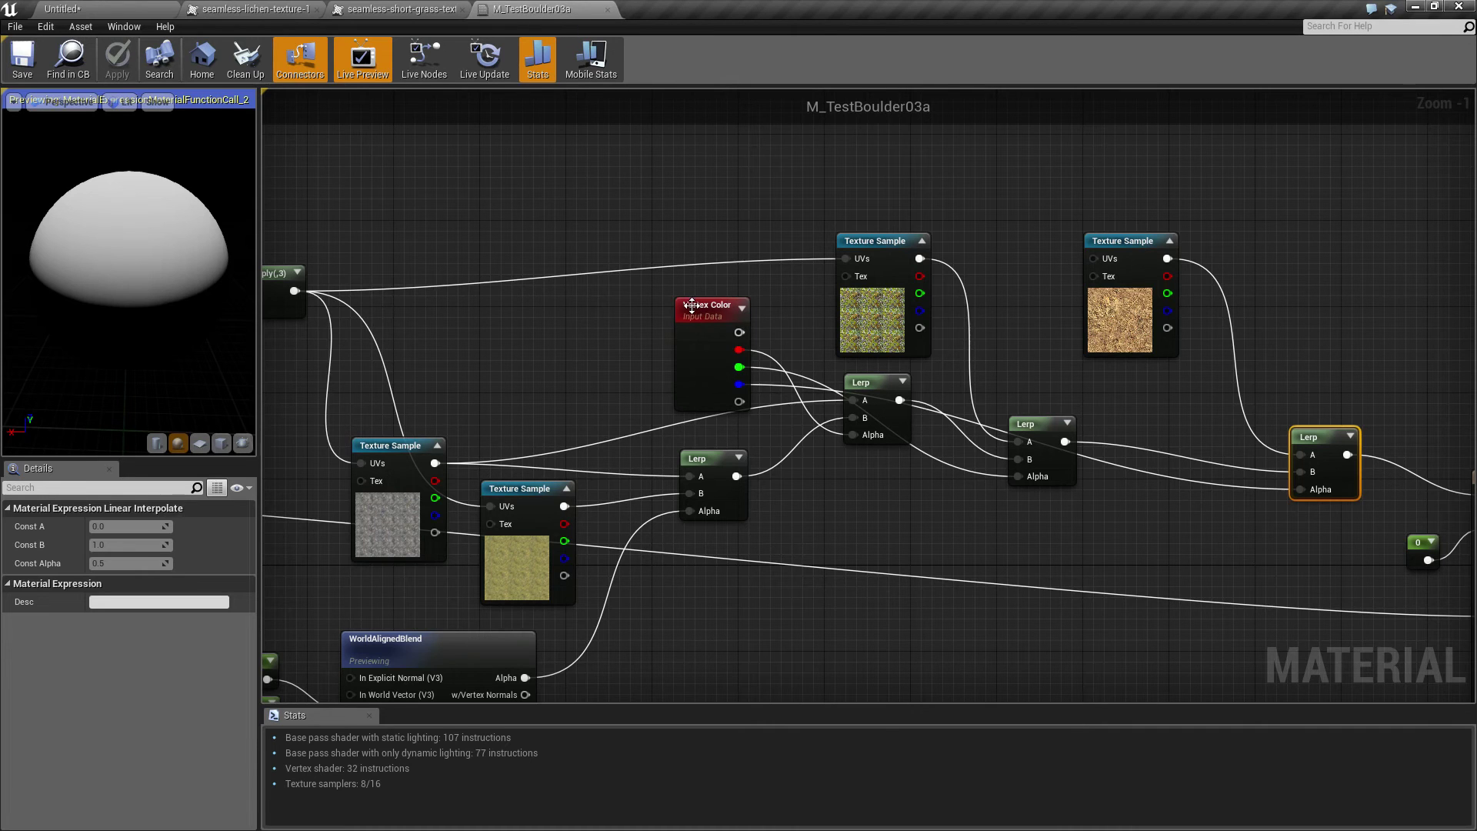
{"action": "left_click_drag", "start_coordinate": [692, 305], "coordinate": [723, 293]}
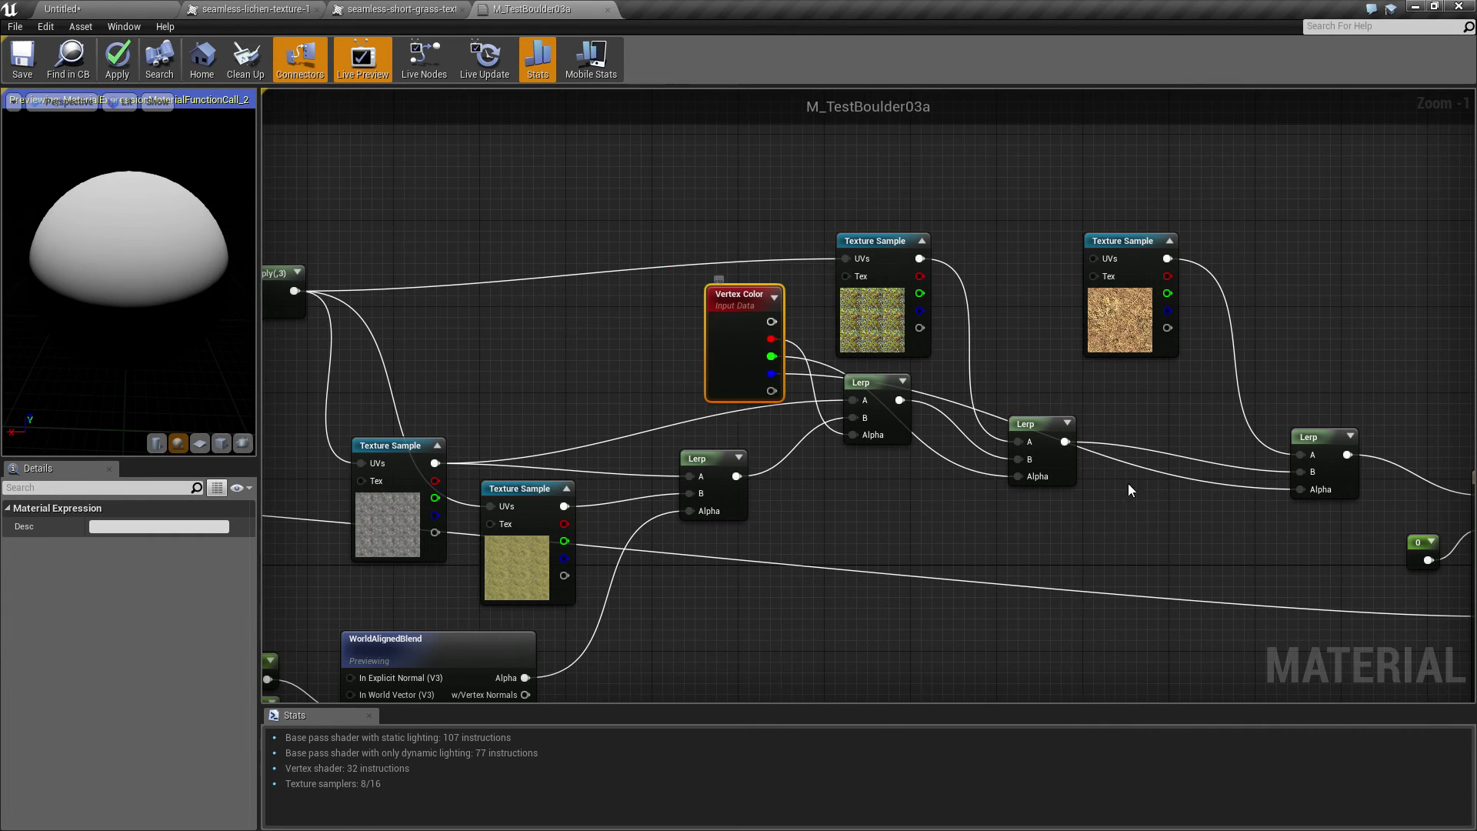
{"action": "right_click_drag", "start_coordinate": [1128, 483], "coordinate": [933, 272]}
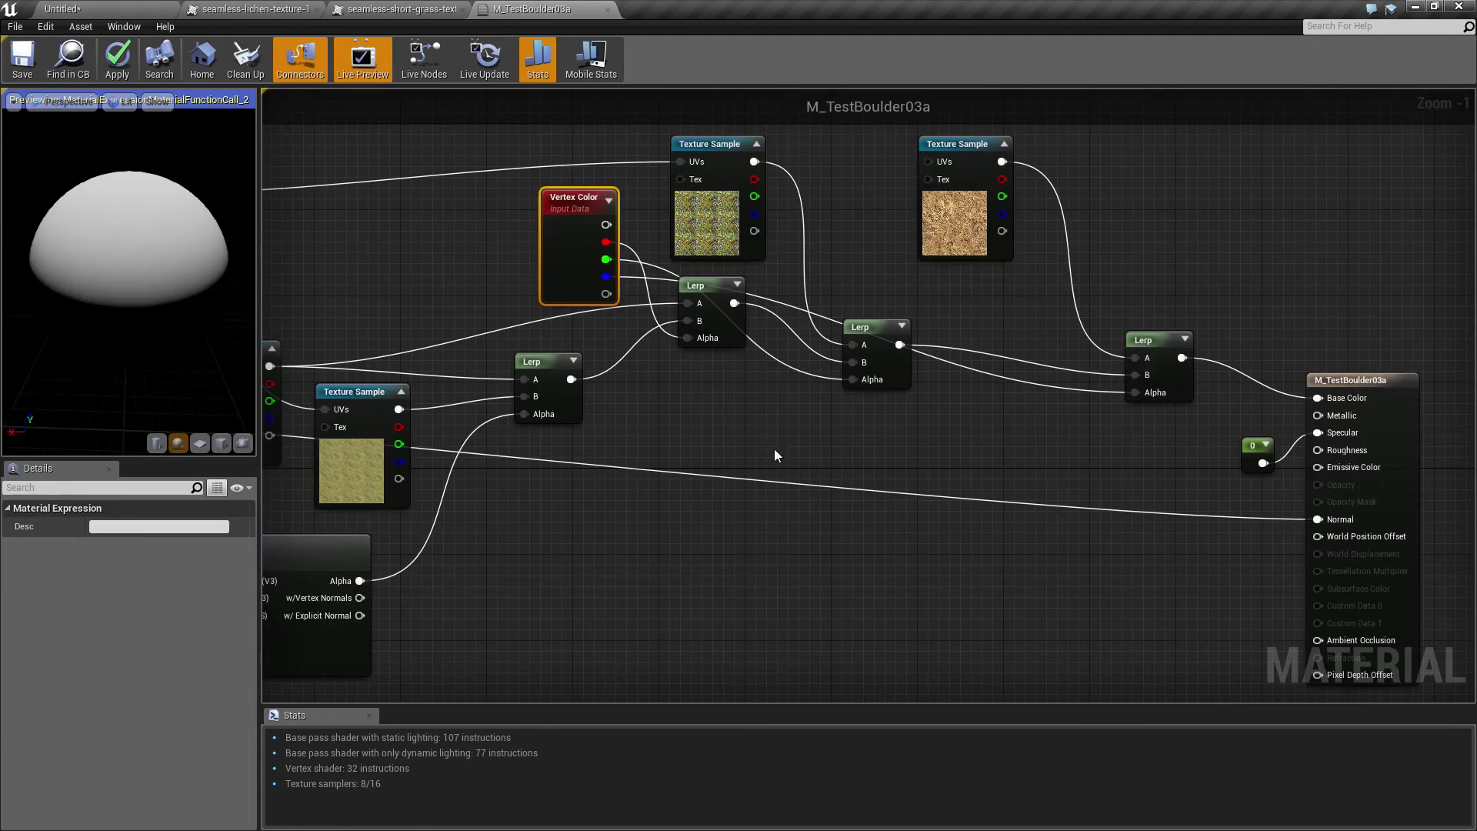
Examine the Closeup/Object scaled, Distant, Distance blend and Mesh texture groups of the material graph
{"action": "right_click_drag", "start_coordinate": [716, 494], "coordinate": [1073, 502]}
{"action": "scroll", "coordinate": [988, 511], "scroll_direction": "down", "scroll_amount": 2}
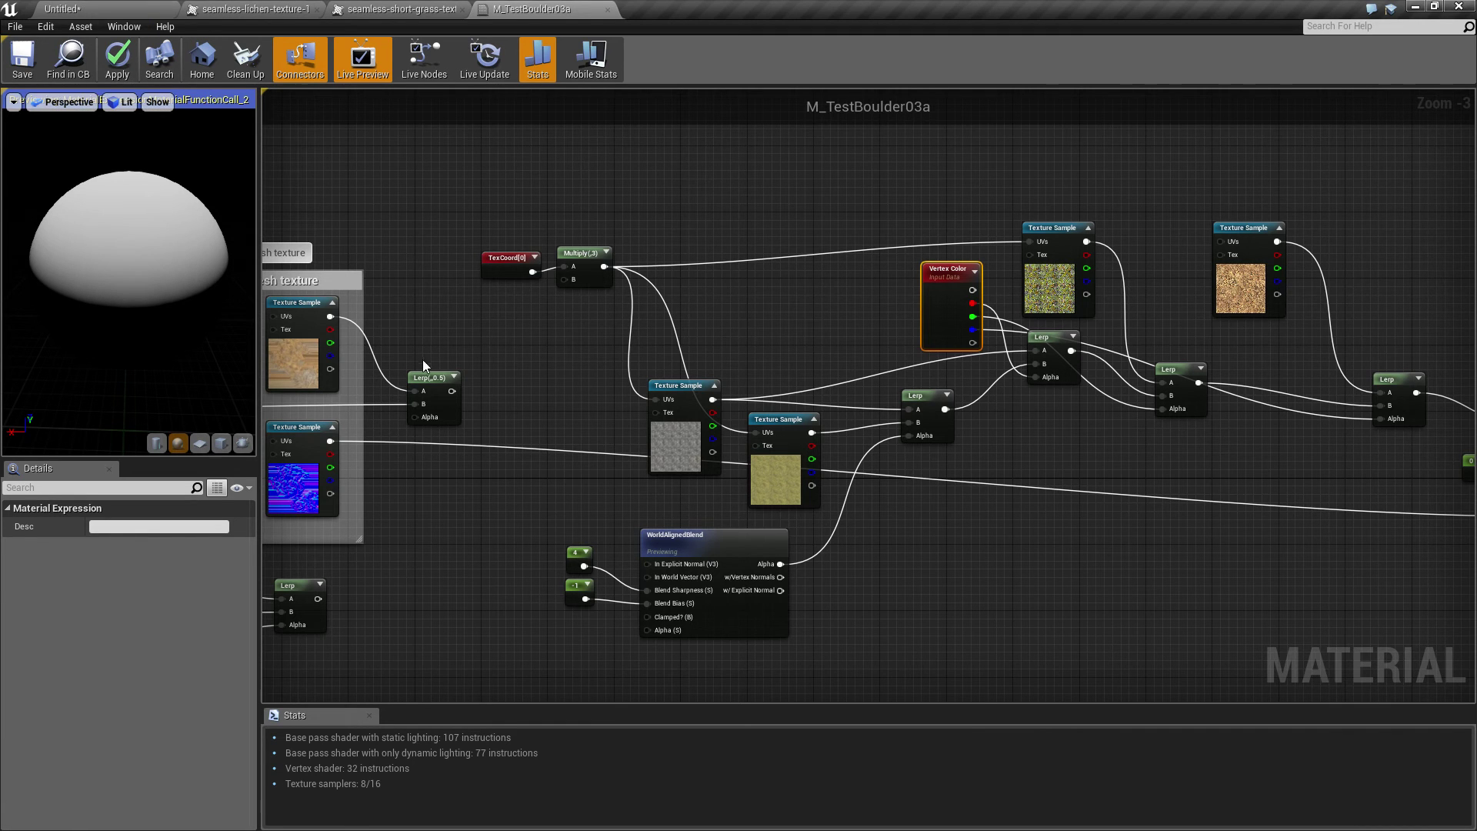
{"action": "right_click_drag", "start_coordinate": [453, 357], "coordinate": [1328, 176]}
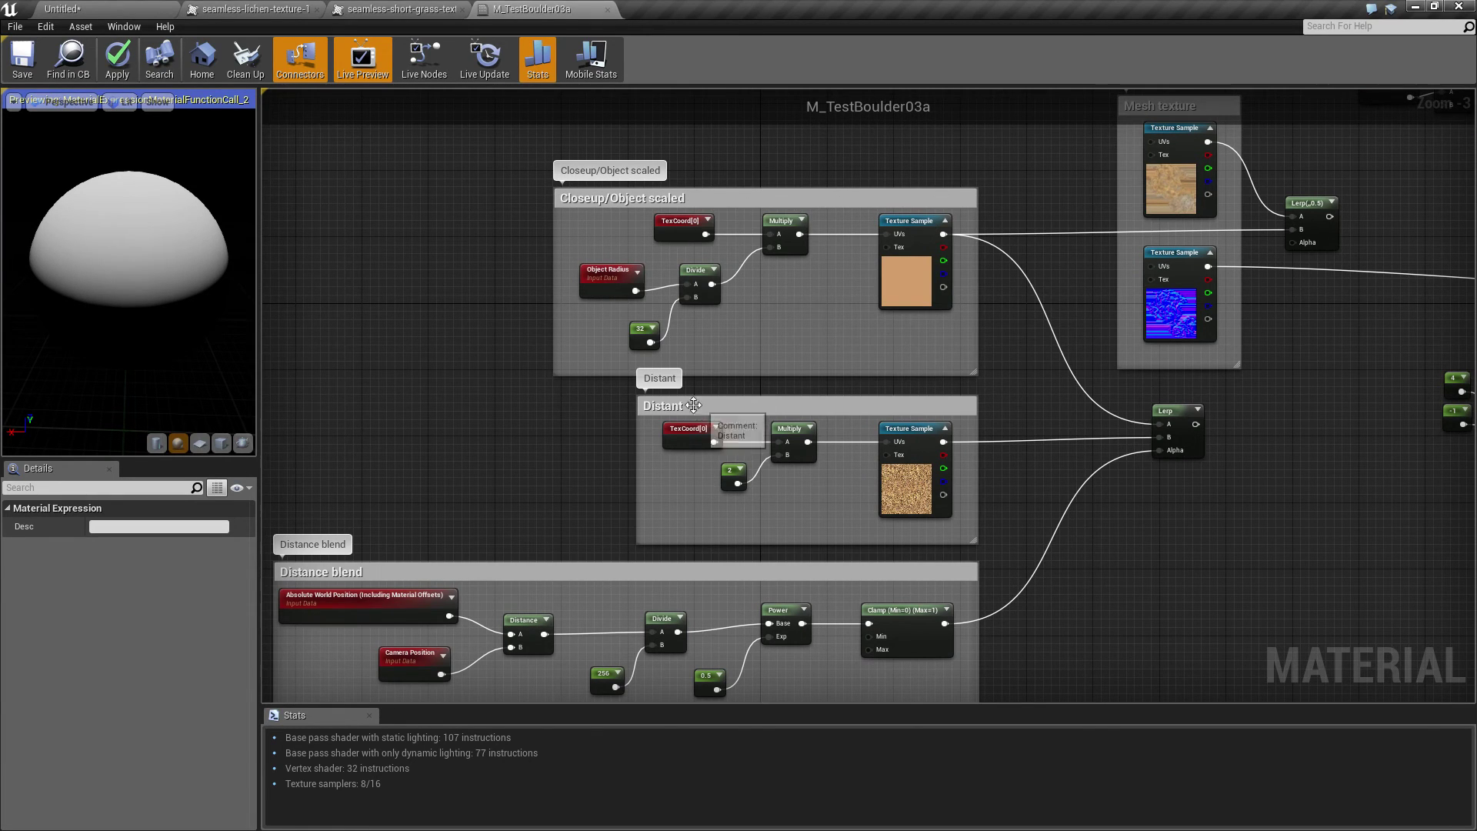
{"action": "right_click_drag", "start_coordinate": [1176, 512], "coordinate": [1220, 504]}
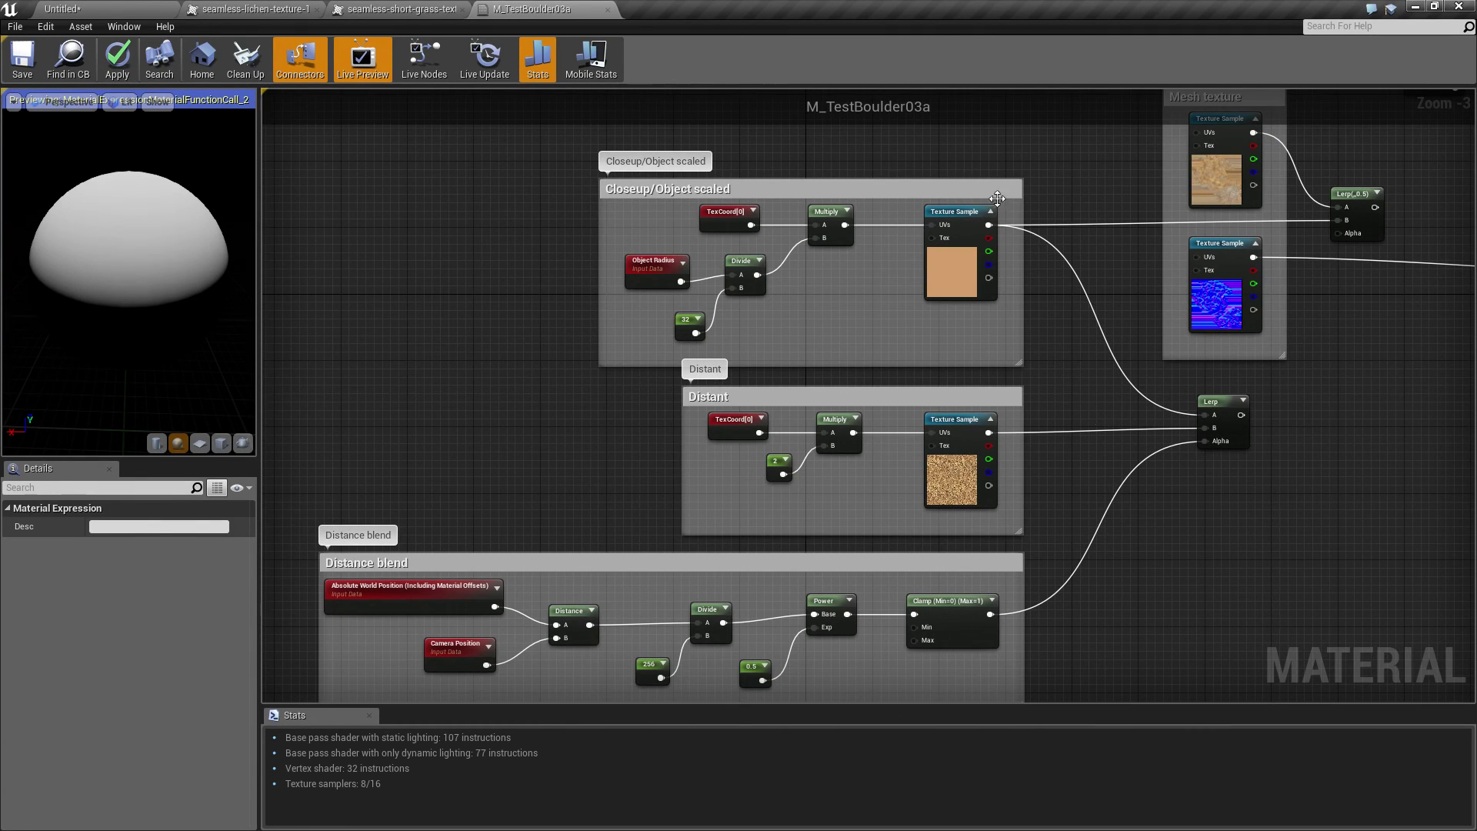
{"action": "right_click_drag", "start_coordinate": [1051, 381], "coordinate": [82, 549]}
{"action": "right_click_drag", "start_coordinate": [594, 279], "coordinate": [750, 260]}
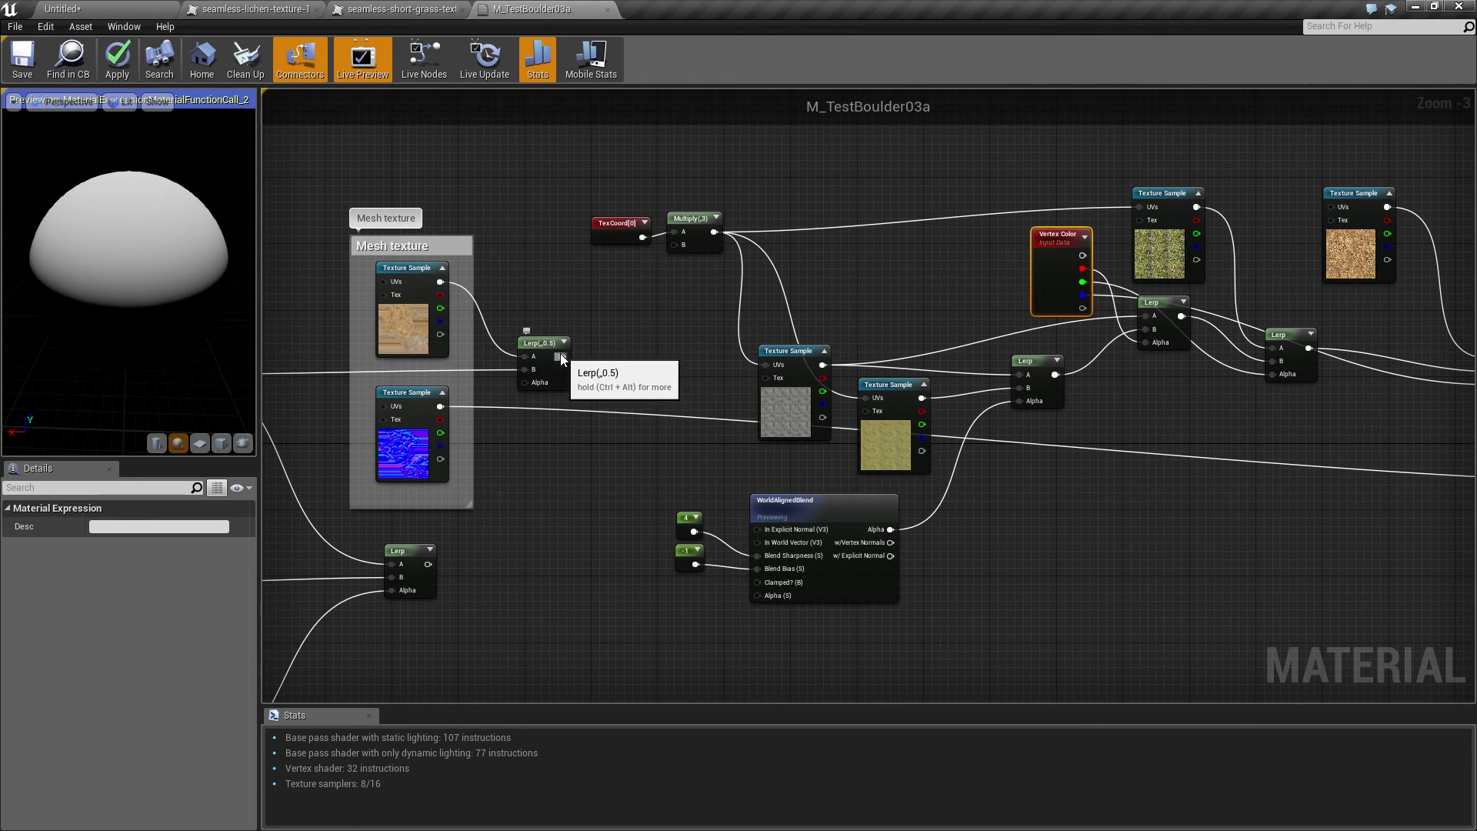
Move the stone texture sample slightly closer to the Mesh texture group and review the Lerp chain leading to Base Color
{"action": "left_click", "coordinate": [419, 273]}
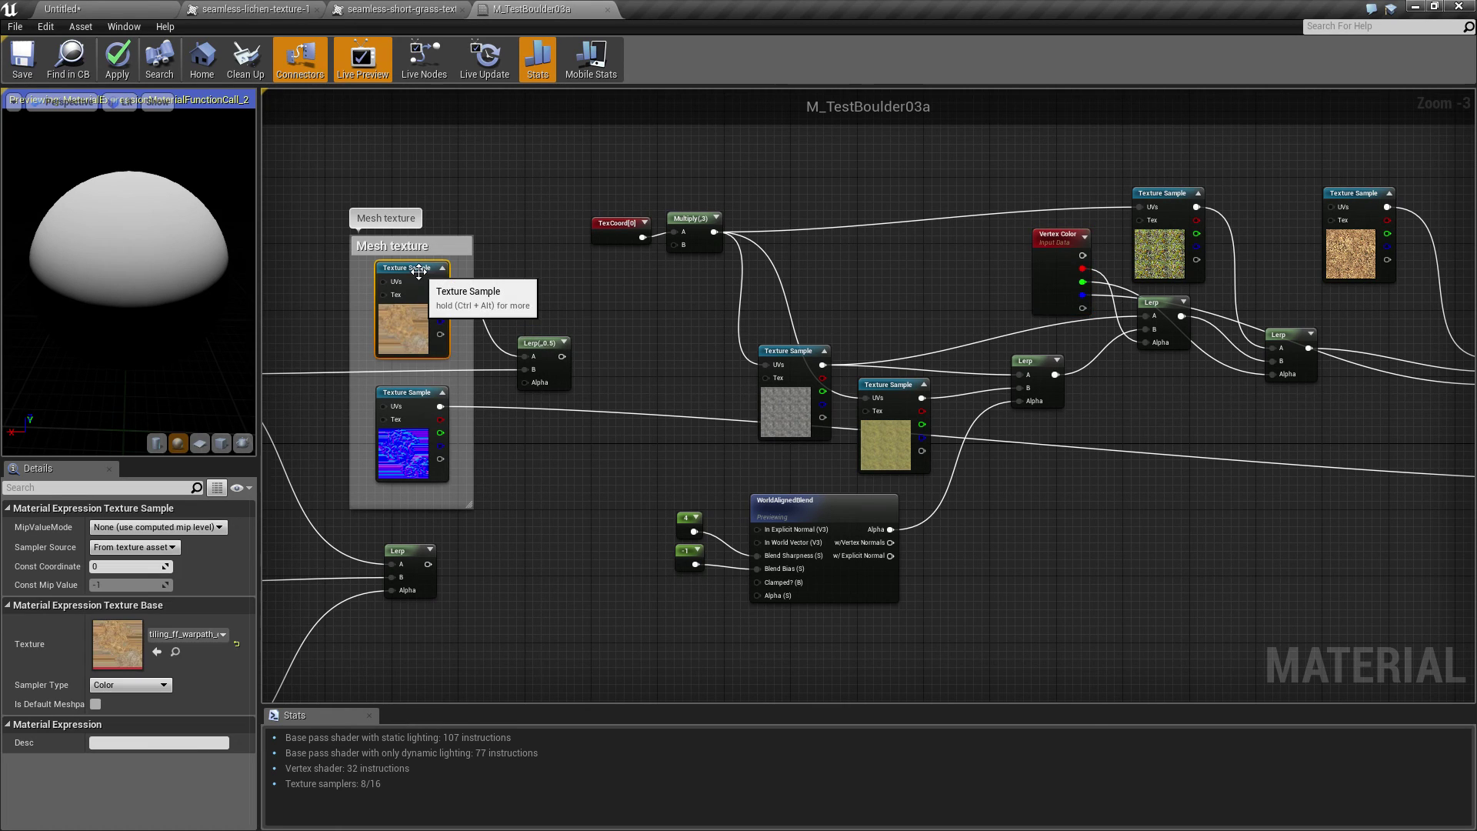
{"action": "left_click", "coordinate": [780, 350]}
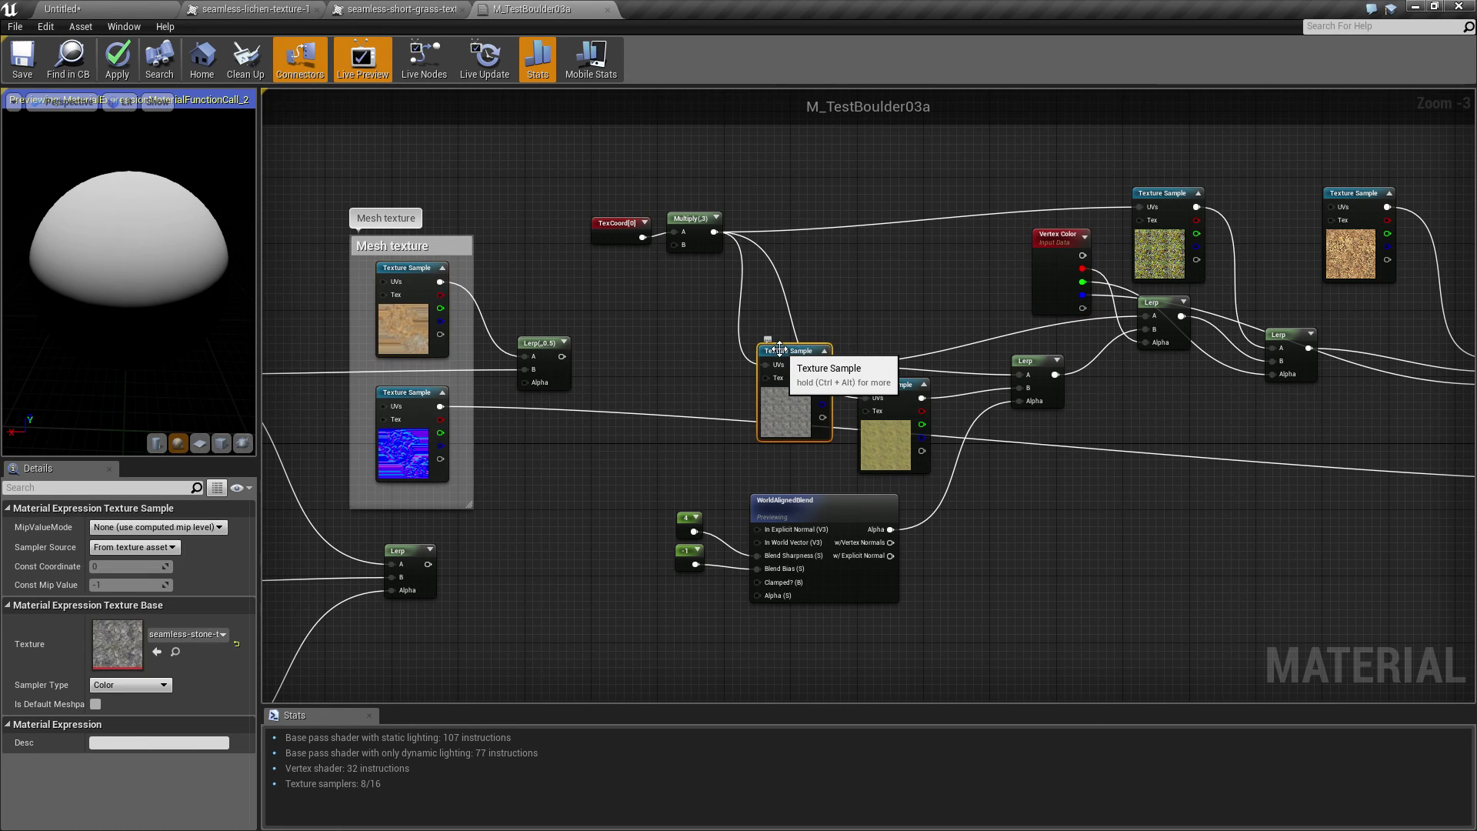
{"action": "left_click_drag", "start_coordinate": [781, 350], "coordinate": [747, 359]}
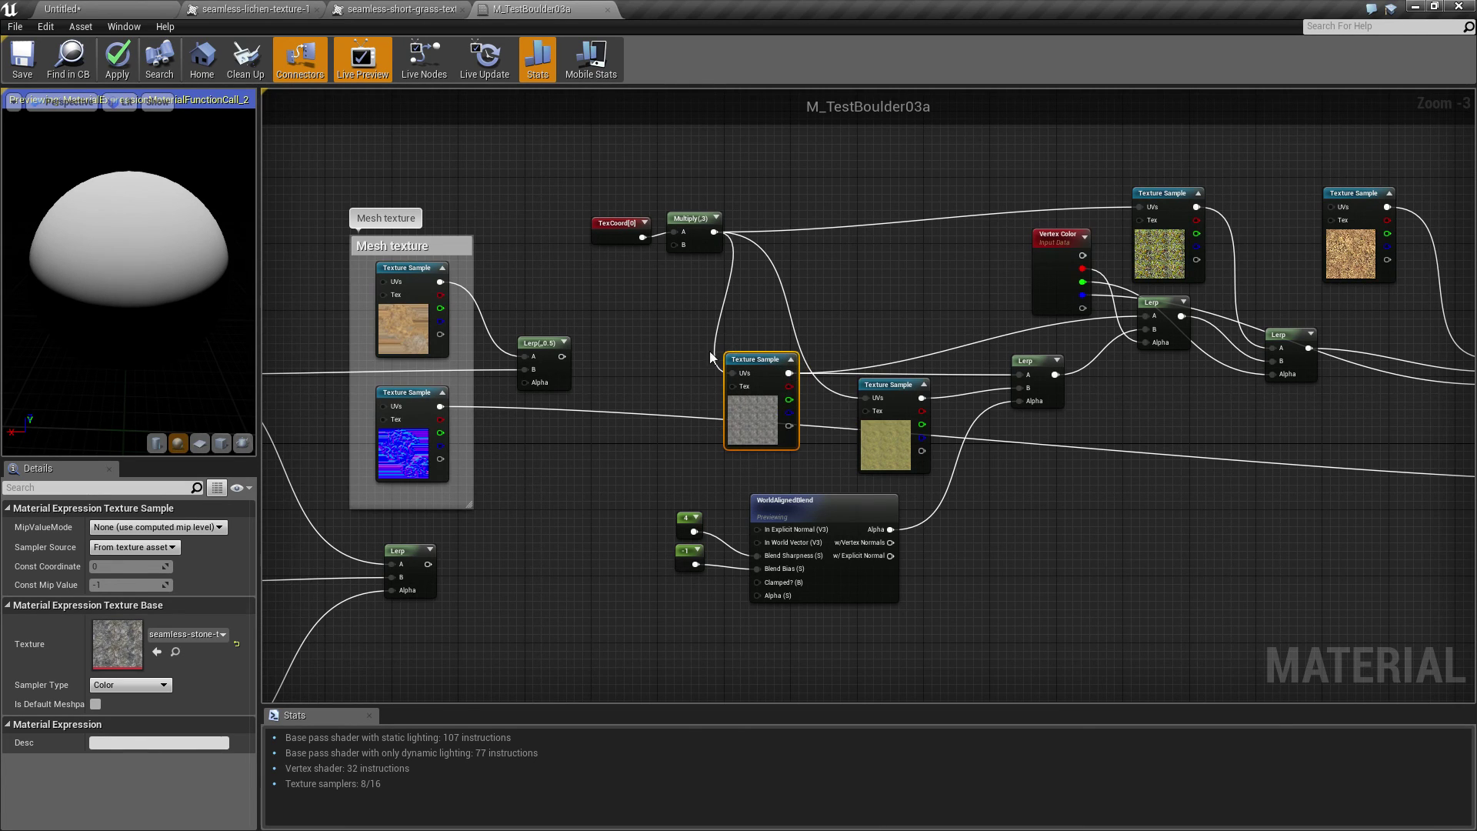
{"action": "left_click_drag", "start_coordinate": [744, 362], "coordinate": [779, 360]}
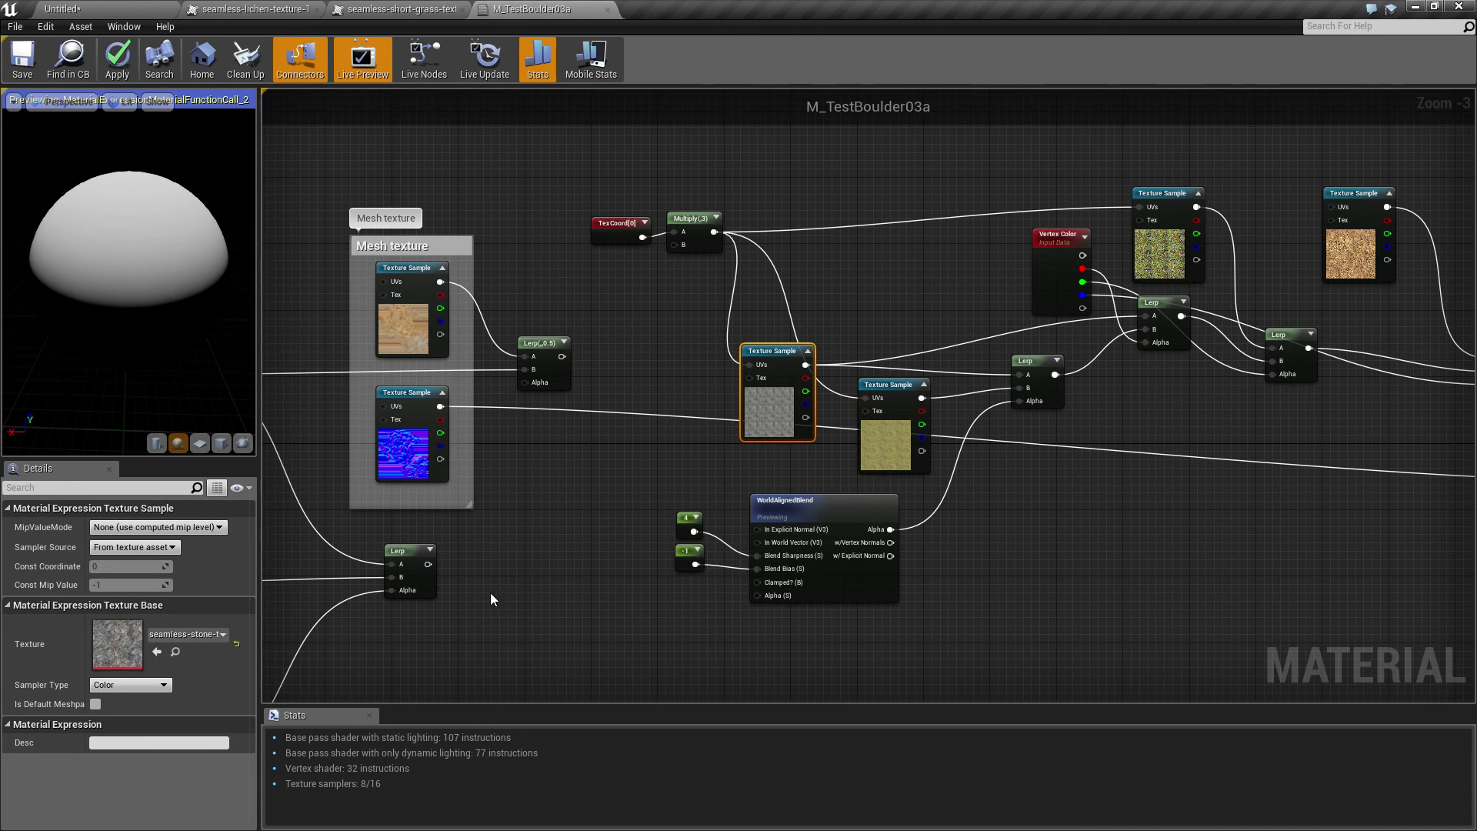
{"action": "mouse_move", "coordinate": [1138, 445]}
{"action": "right_mouse_down"}
{"action": "mouse_move", "coordinate": [412, 564]}
{"action": "mouse_move", "coordinate": [439, 547]}
{"action": "mouse_move", "coordinate": [1369, 399]}
{"action": "mouse_move", "coordinate": [976, 422]}
{"action": "mouse_move", "coordinate": [1161, 432]}
{"action": "right_mouse_up"}
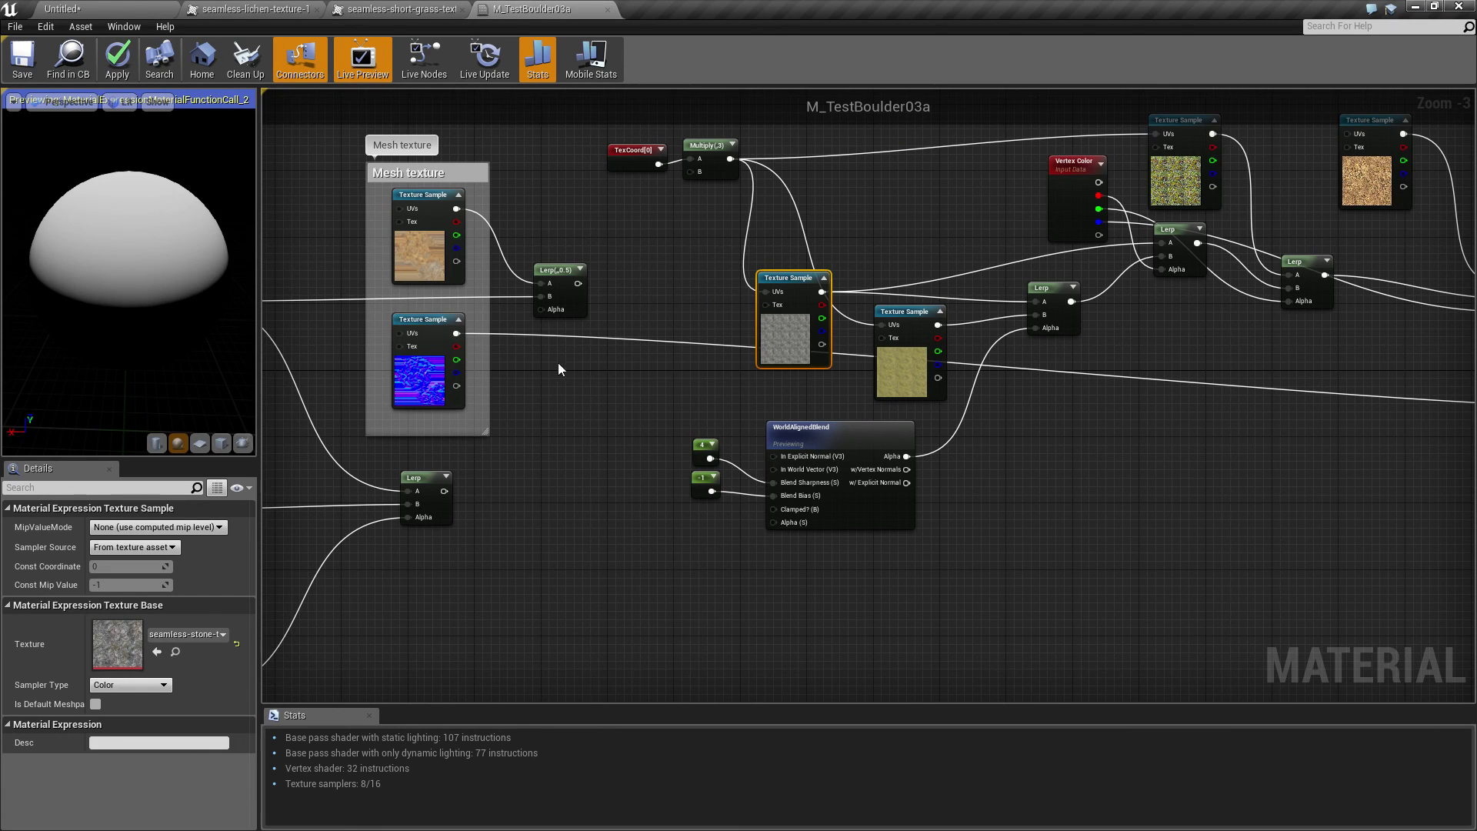
{"action": "right_click_drag", "start_coordinate": [1075, 427], "coordinate": [579, 450]}
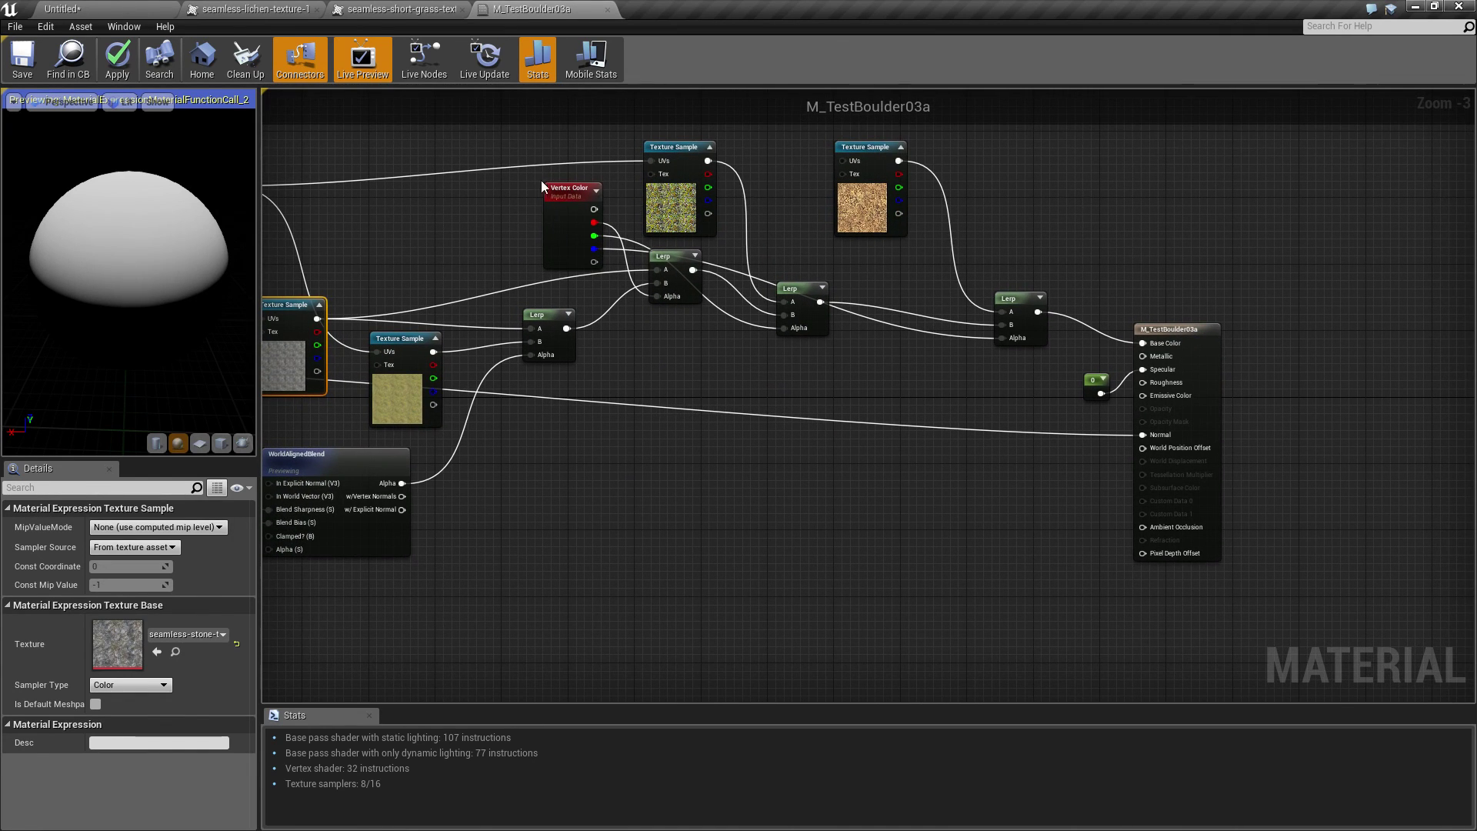
{"action": "mouse_move", "coordinate": [527, 440]}
{"action": "right_mouse_down"}
{"action": "mouse_move", "coordinate": [990, 415]}
{"action": "mouse_move", "coordinate": [915, 452]}
{"action": "mouse_move", "coordinate": [370, 452]}
{"action": "mouse_move", "coordinate": [703, 349]}
{"action": "mouse_move", "coordinate": [630, 462]}
{"action": "mouse_move", "coordinate": [1184, 404]}
{"action": "mouse_move", "coordinate": [1061, 434]}
{"action": "right_mouse_up"}
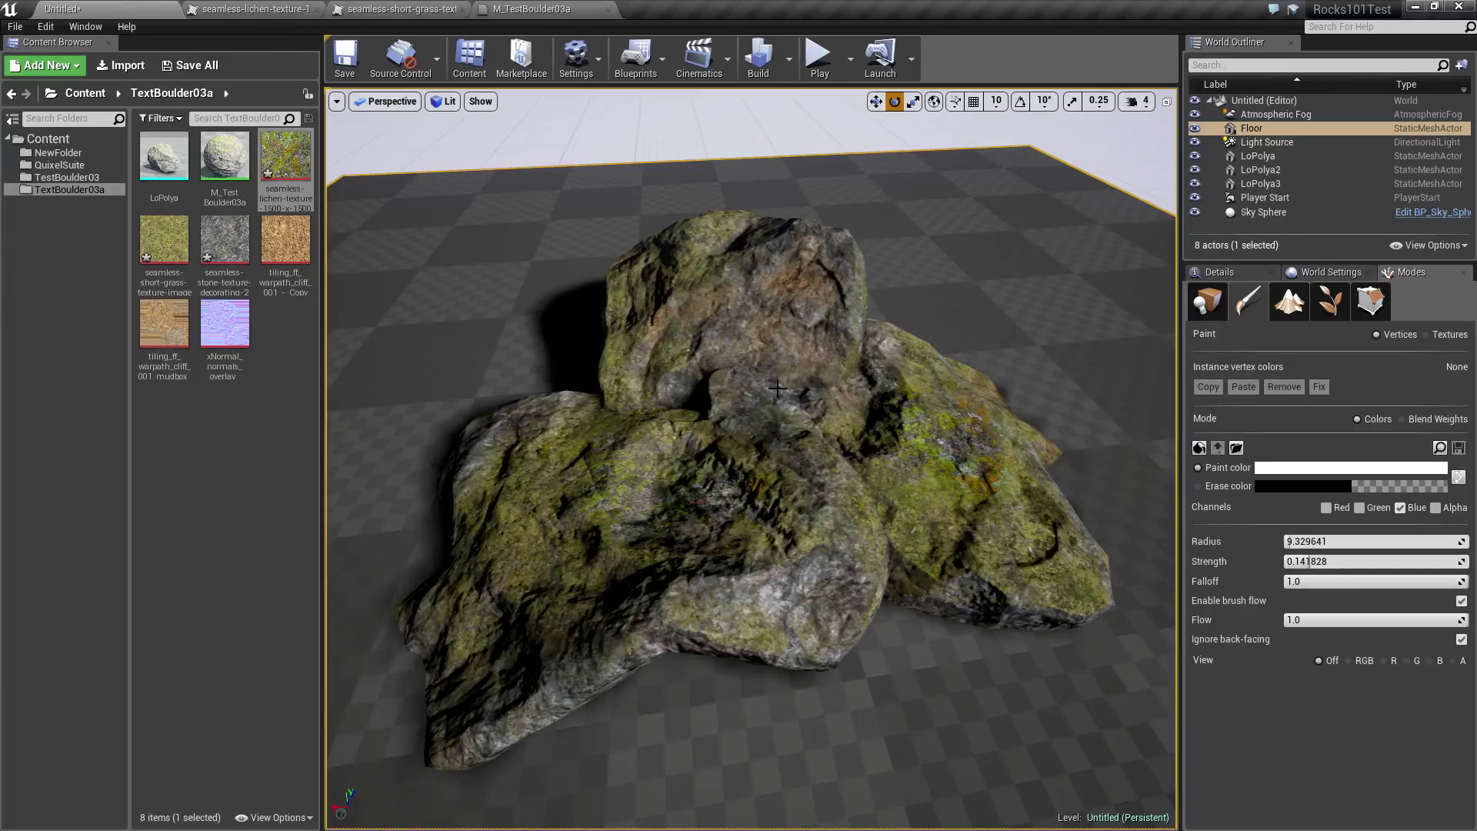
Back in the level, select LoPolya3 and brush the Blue-channel brown rock texture along its lower outer side
{"action": "left_click_drag", "start_coordinate": [788, 427], "coordinate": [616, 408], "text": "alt"}
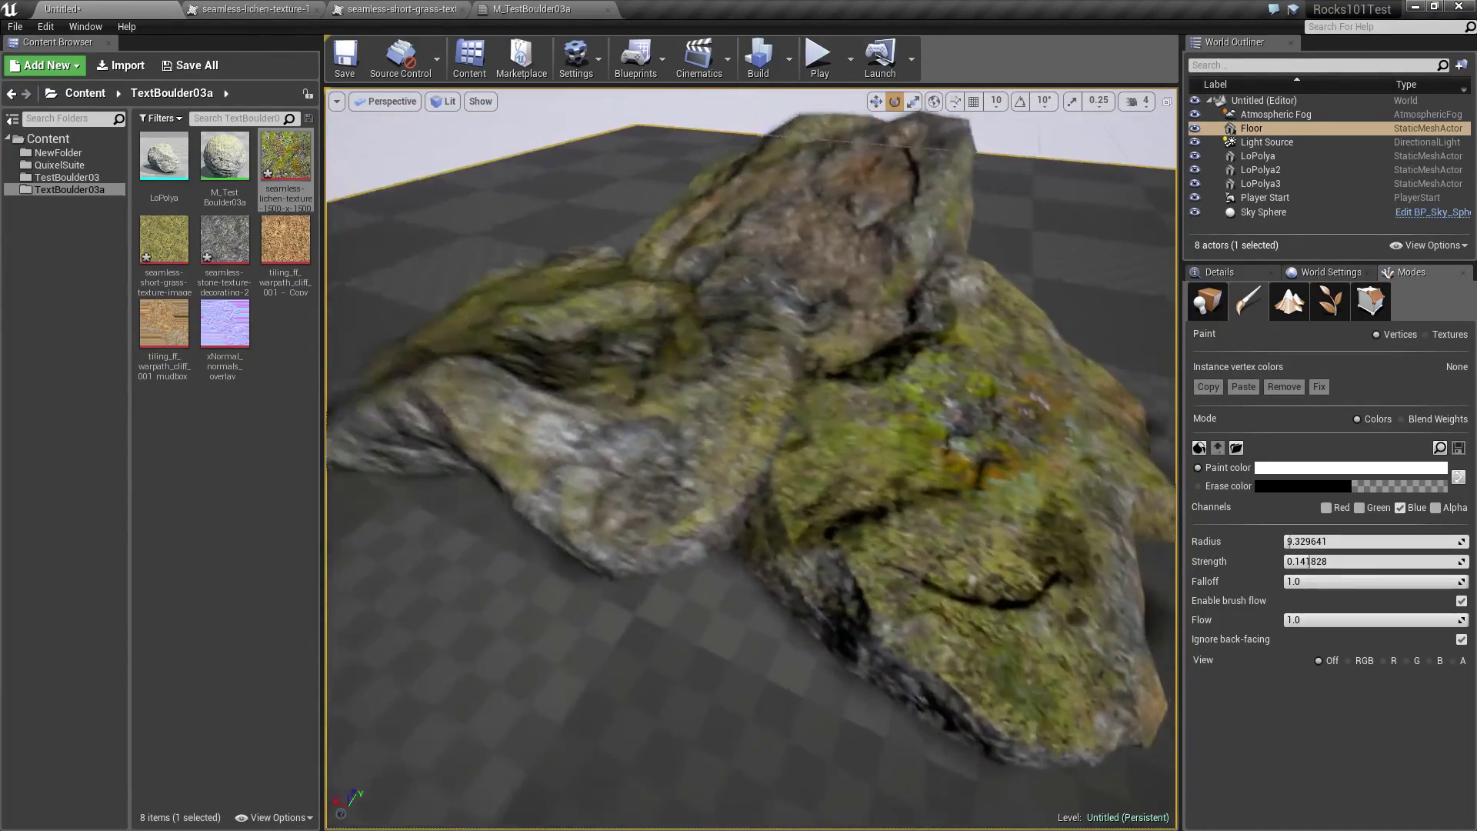
{"action": "right_click_drag", "start_coordinate": [824, 568], "coordinate": [893, 638]}
{"action": "left_click", "coordinate": [815, 622]}
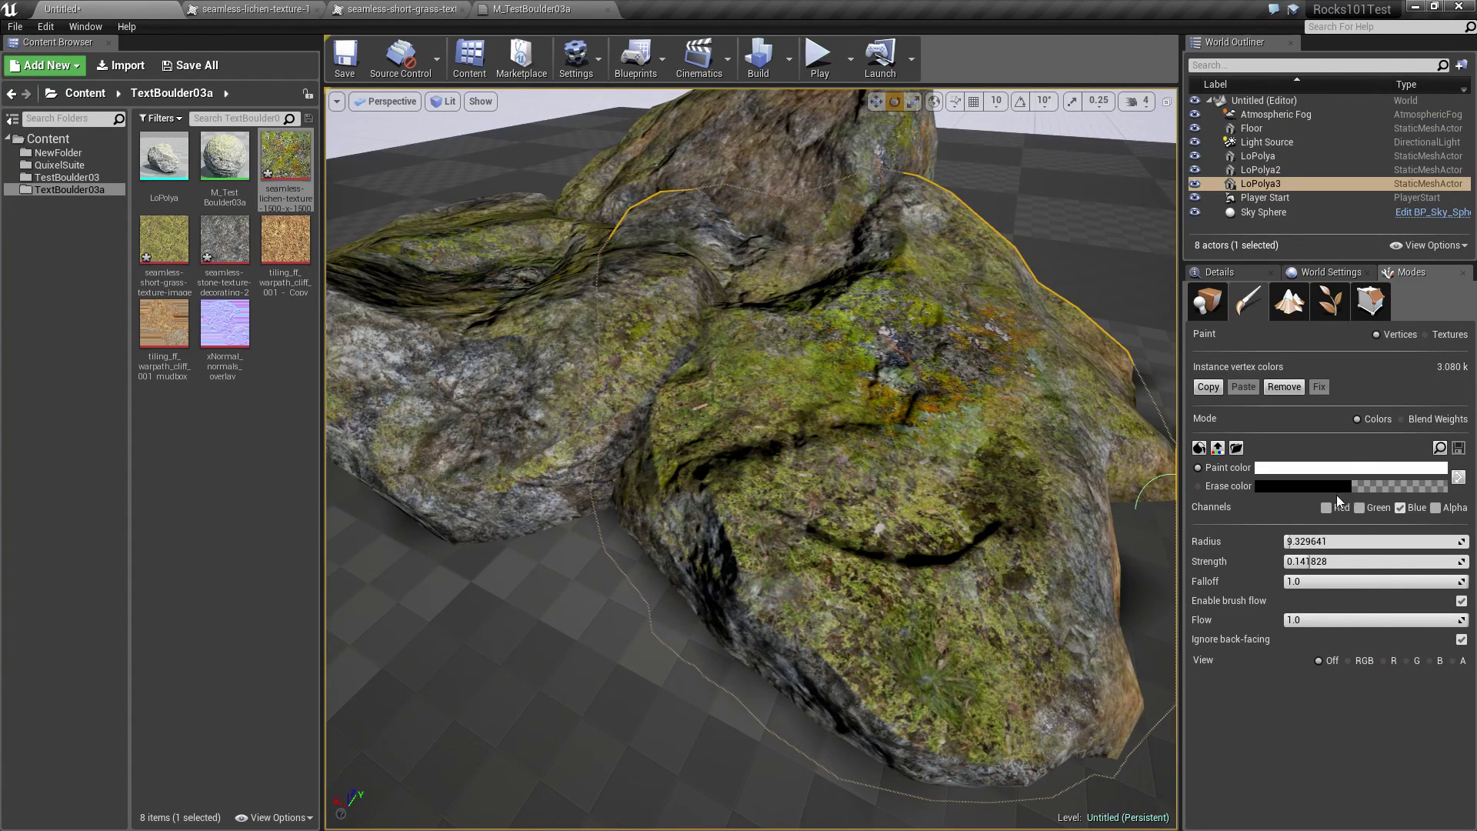
{"action": "mouse_move", "coordinate": [908, 687]}
{"action": "left_mouse_down"}
{"action": "mouse_move", "coordinate": [900, 711]}
{"action": "mouse_move", "coordinate": [950, 715]}
{"action": "mouse_move", "coordinate": [923, 692]}
{"action": "mouse_move", "coordinate": [936, 696]}
{"action": "left_mouse_up"}
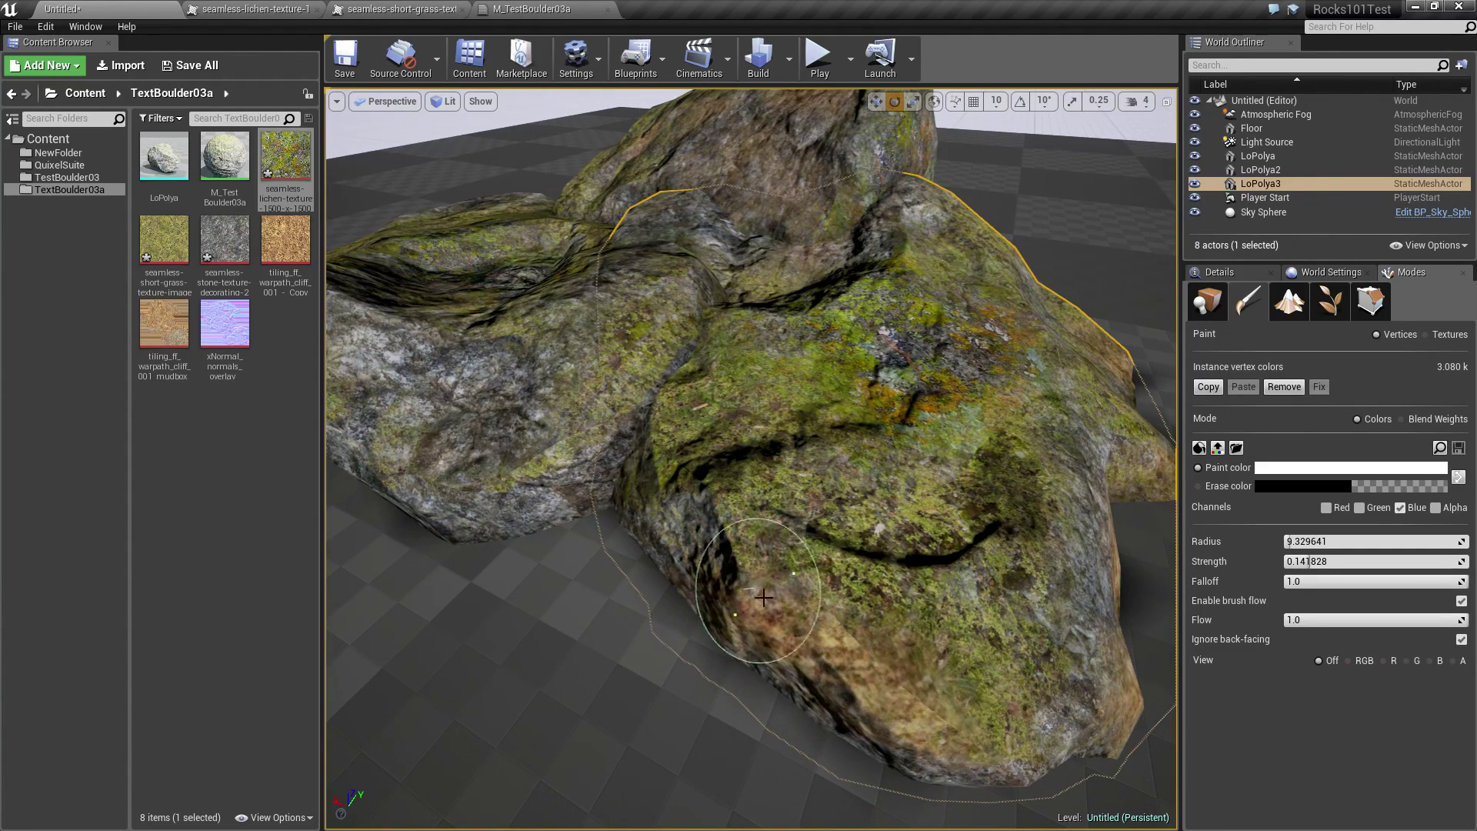
View the boulders from a low angle across LoPolya3 and switch the viewport to full screen
{"action": "left_click_drag", "start_coordinate": [908, 567], "coordinate": [715, 558], "text": "alt"}
{"action": "right_click_drag", "start_coordinate": [903, 552], "coordinate": [903, 439]}
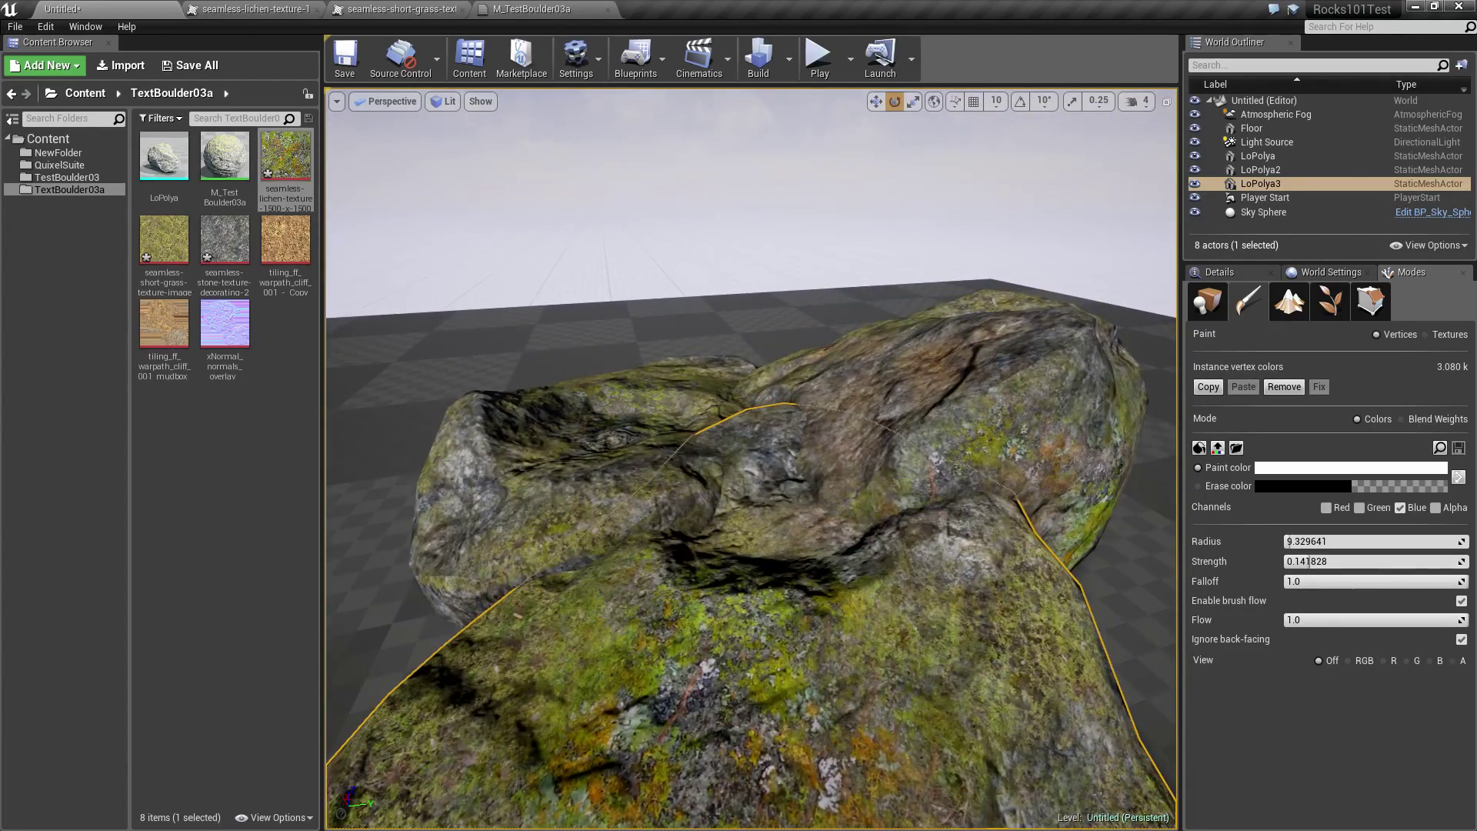
{"action": "key", "text": "F11"}
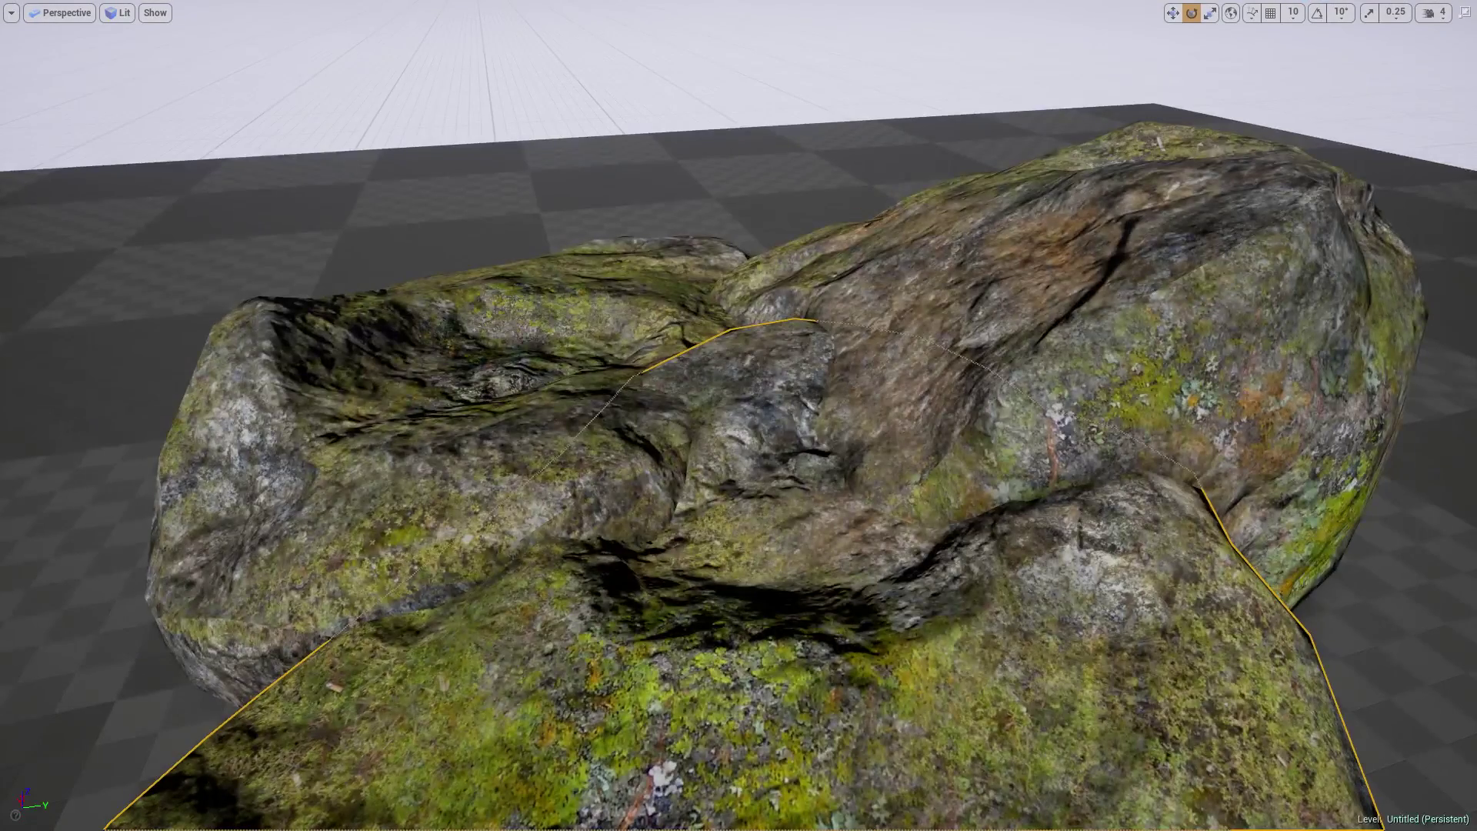